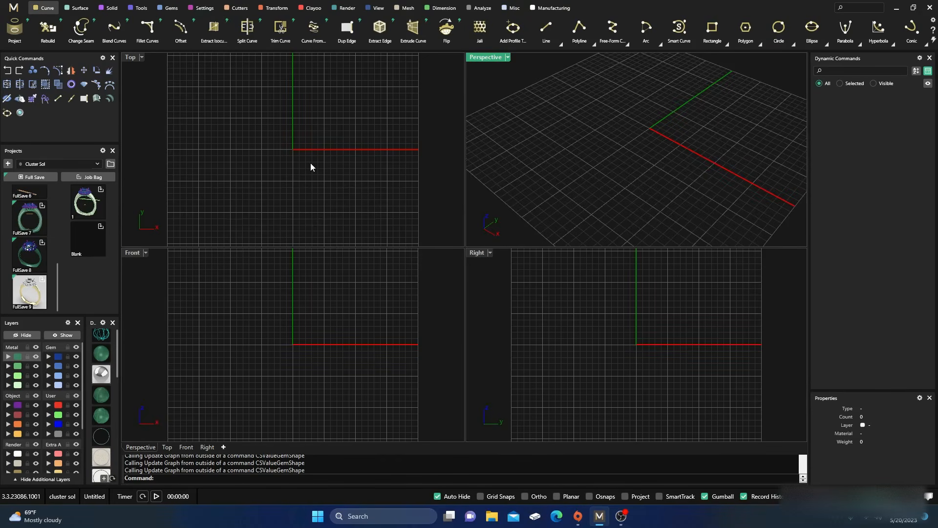
# Create a new project named New_1_2_3
pyautogui.click(8, 164)
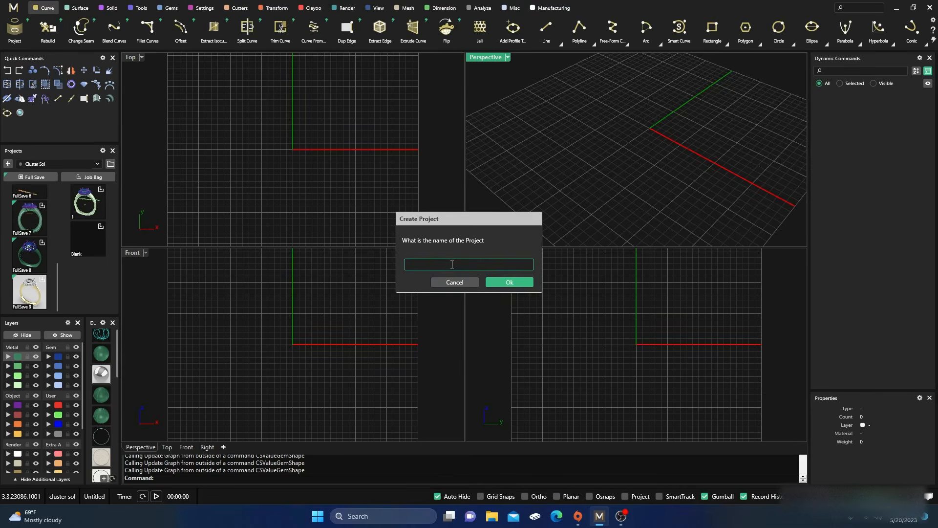
pyautogui.write('new')
pyautogui.press('Return')
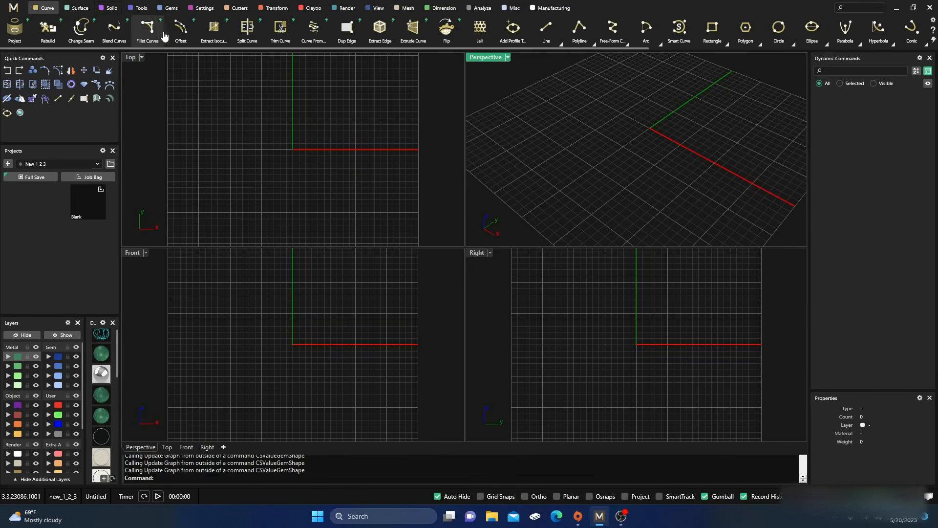
# Create a ring rail for US finger size 7
pyautogui.click(140, 11)
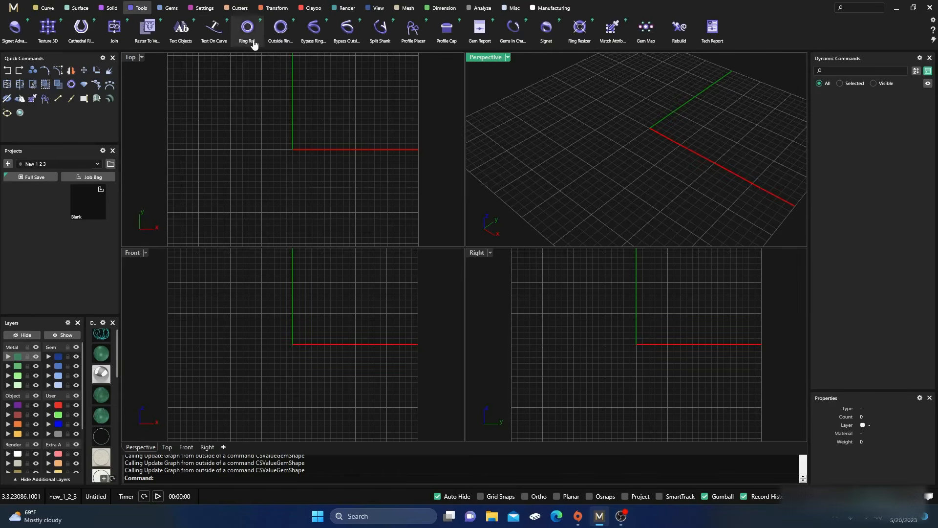
pyautogui.click(279, 36)
pyautogui.press('Escape')
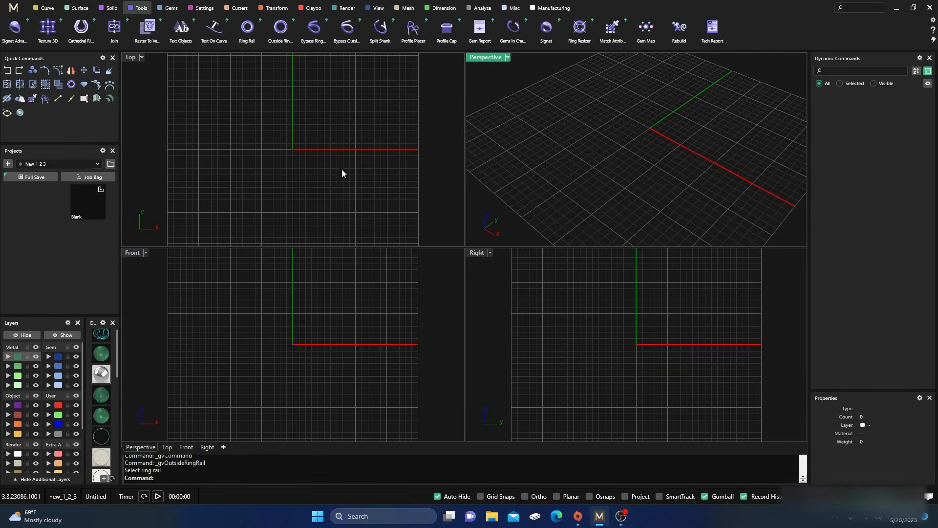
pyautogui.click(248, 30)
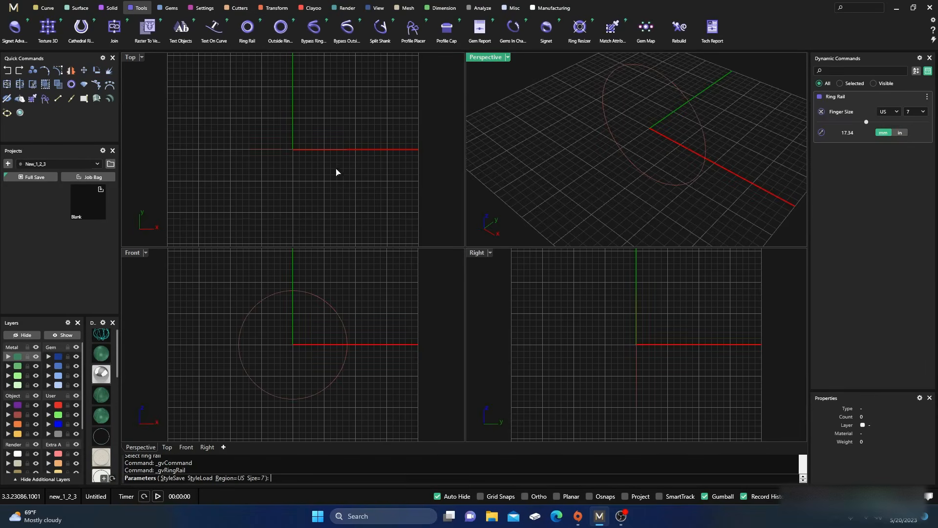
pyautogui.press('Return')
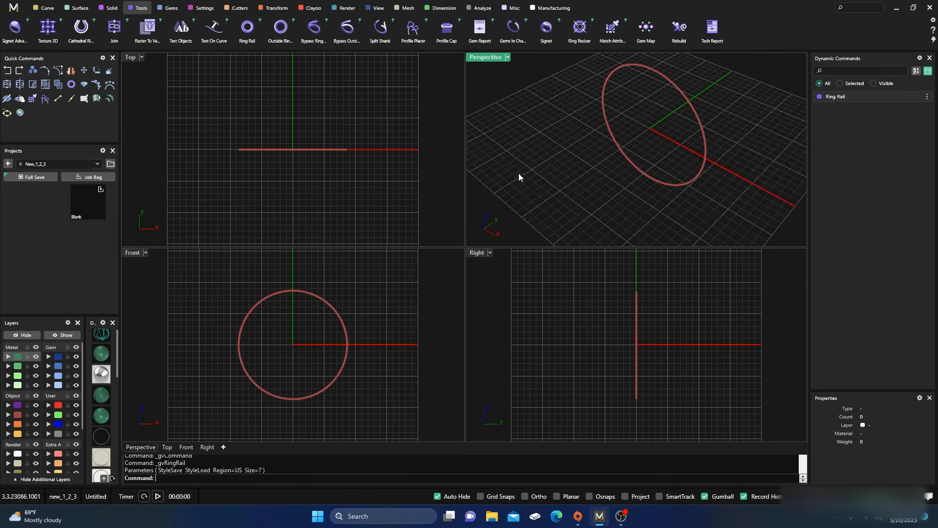
pyautogui.moveTo(556, 197); pyautogui.dragTo(611, 176, button='right')
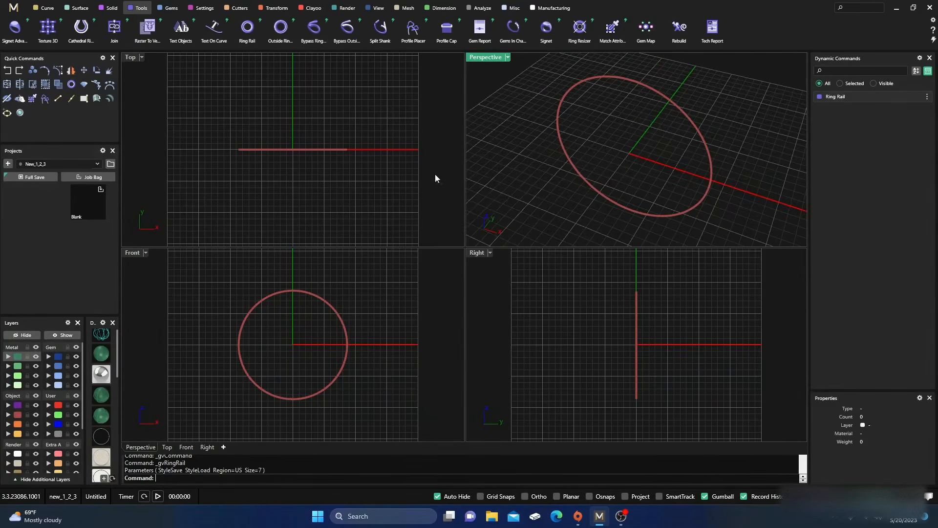
# Place a round 6.40 mm diamond on the ring rail with Gem on Ring Rail, raised to a Z offset of 6.1
pyautogui.click(319, 293)
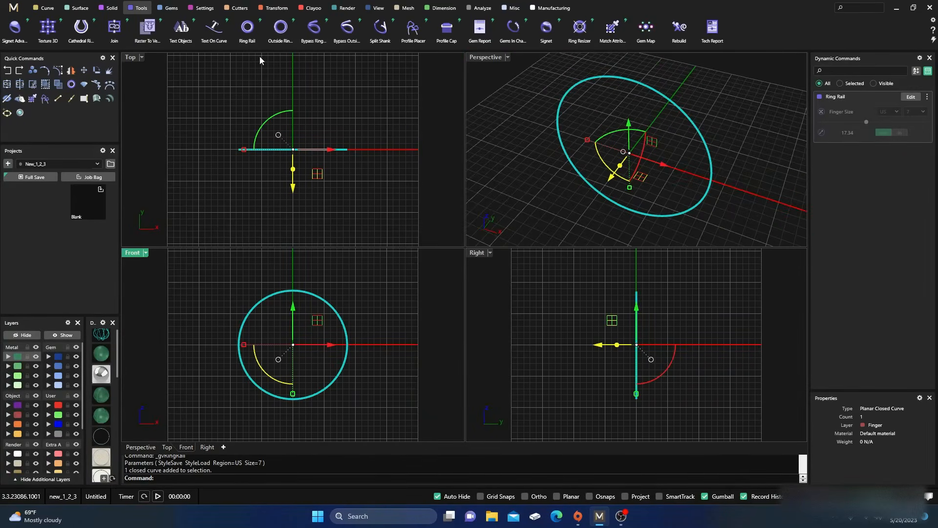
pyautogui.click(168, 8)
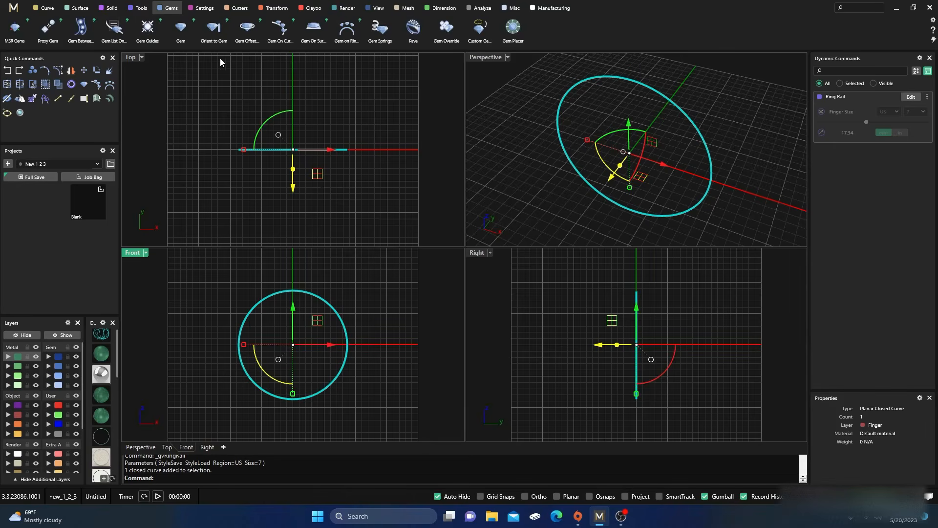
pyautogui.click(347, 32)
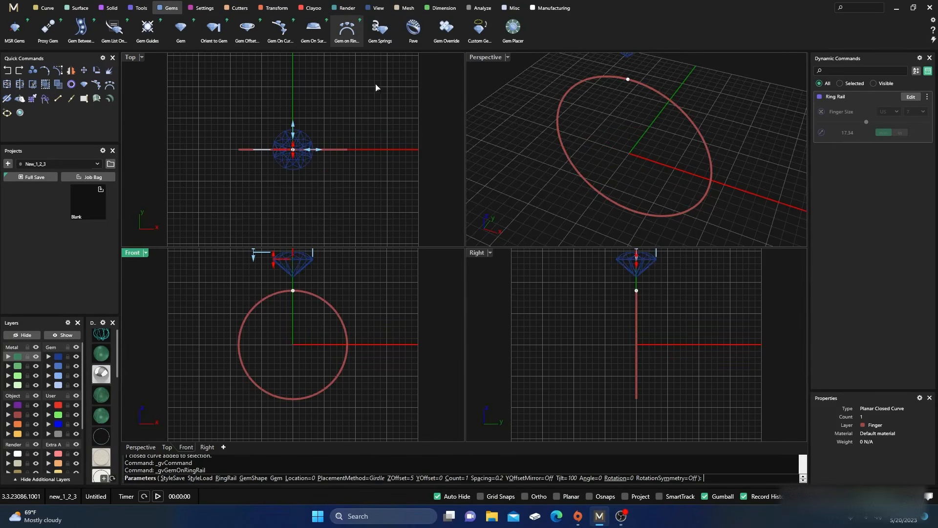
pyautogui.moveTo(341, 293); pyautogui.dragTo(336, 341, button='right')
pyautogui.scroll(4, 305, 304)
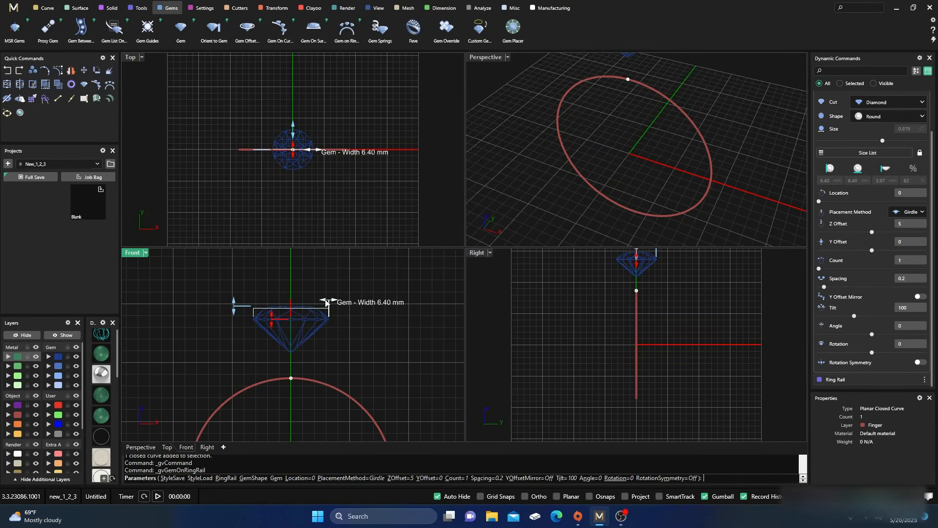
pyautogui.moveTo(271, 321); pyautogui.dragTo(274, 310)
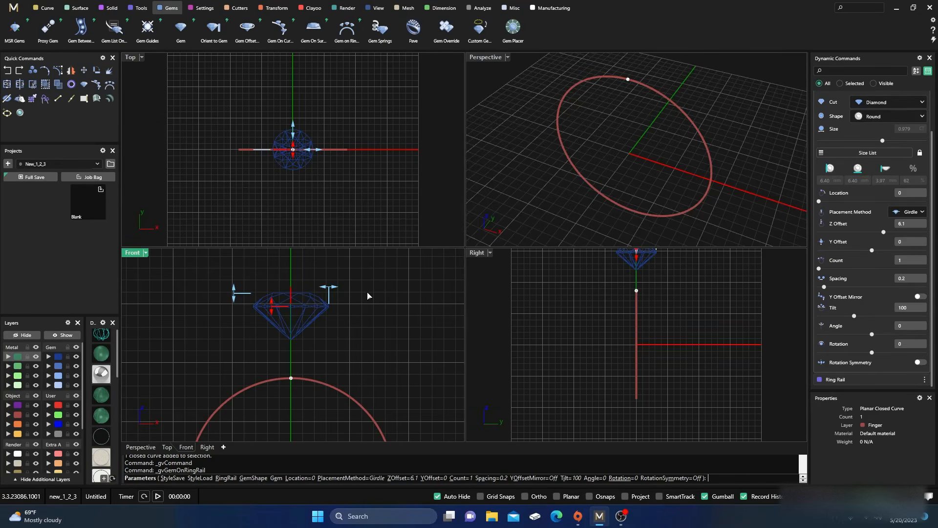
pyautogui.press('Return')
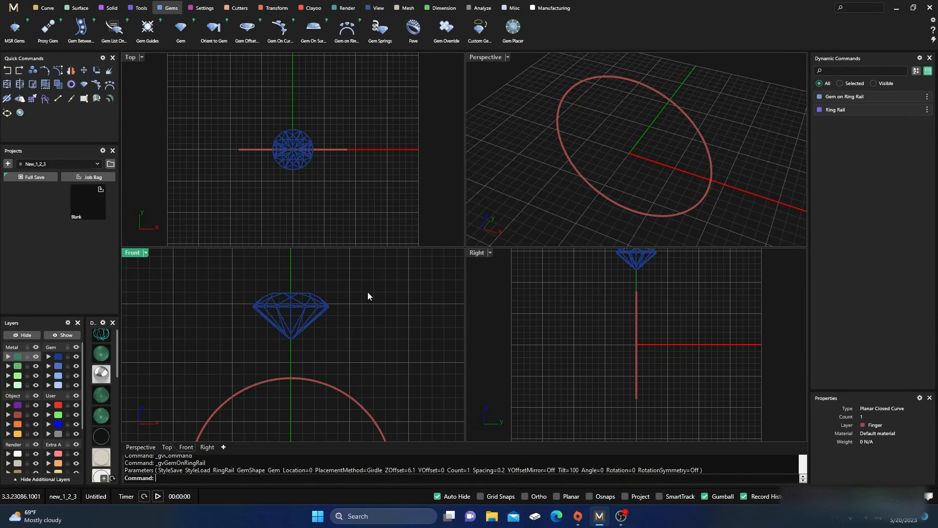
# Create a Gem Offset Curve around the center diamond with girdle spacing 1.4 and Z offset -1.5
pyautogui.click(300, 160)
pyautogui.click(247, 28)
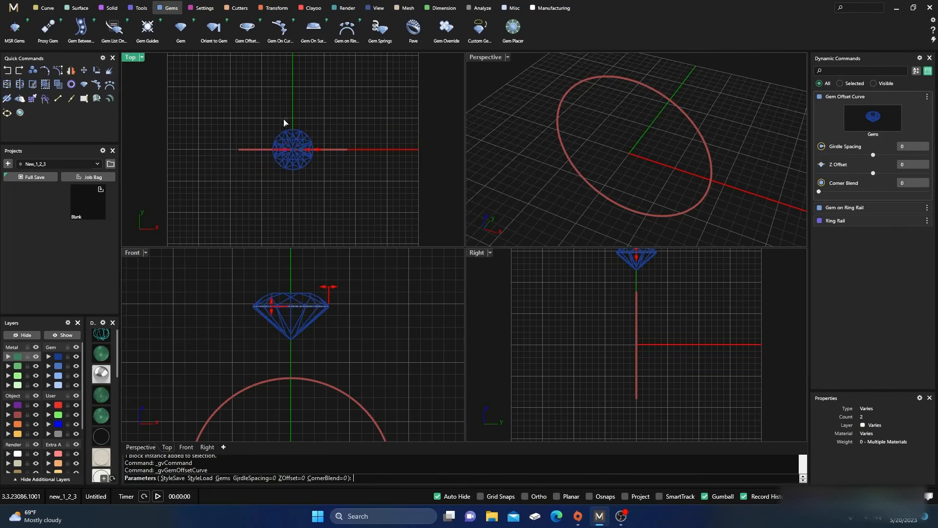
pyautogui.scroll(6, 299, 144)
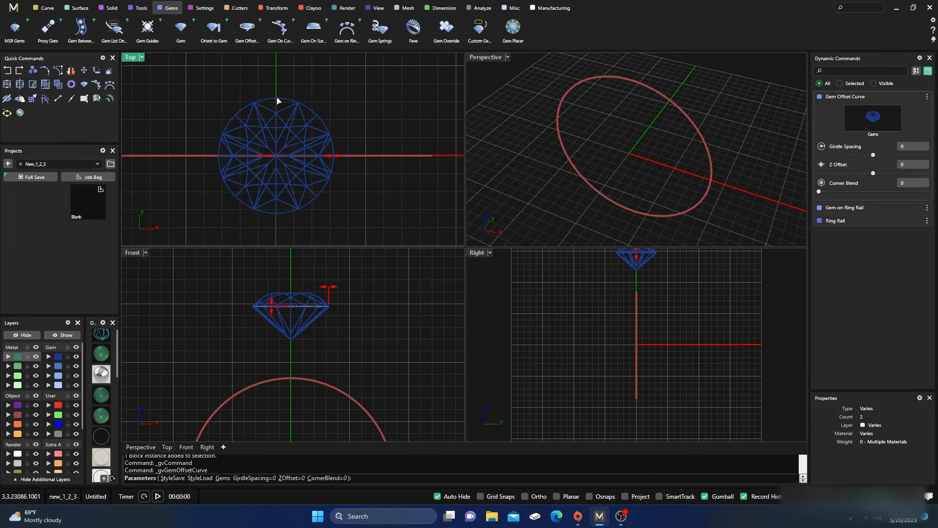
pyautogui.moveTo(331, 157)
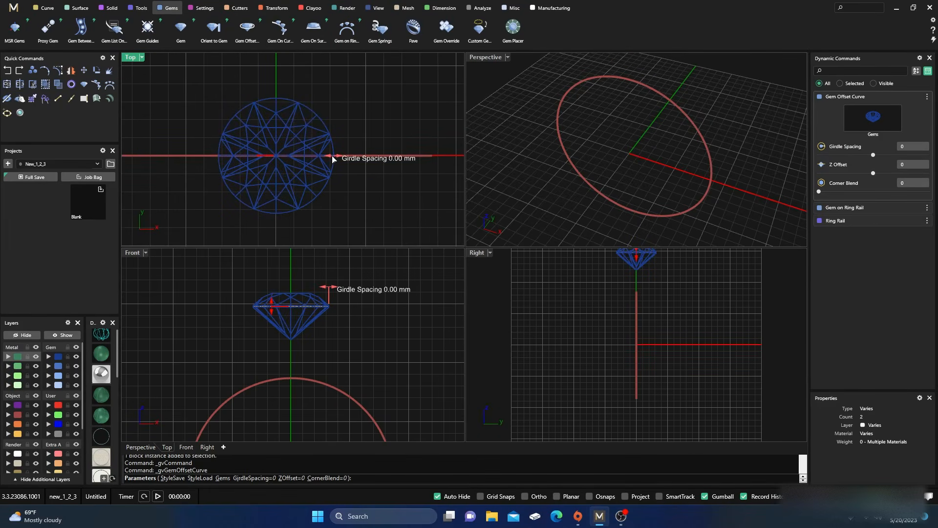
pyautogui.moveTo(332, 158); pyautogui.dragTo(359, 167)
pyautogui.moveTo(272, 305)
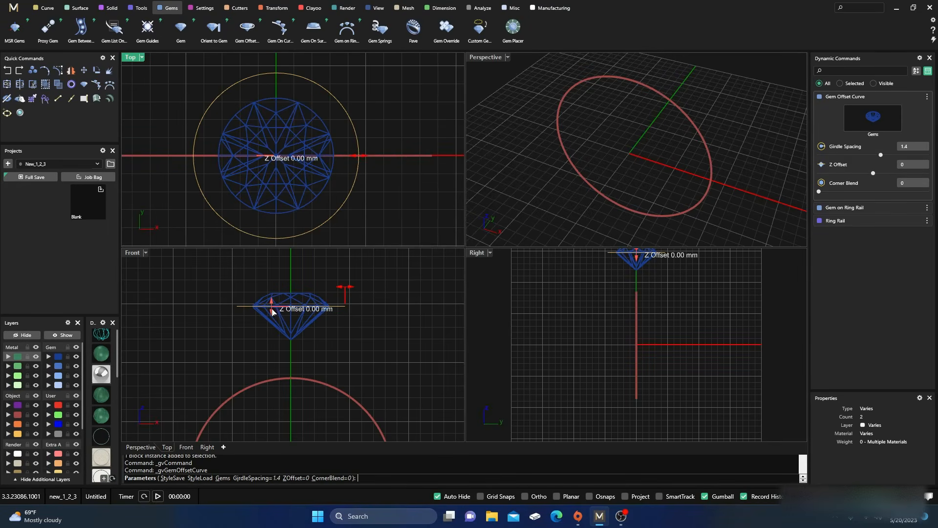
pyautogui.moveTo(272, 311); pyautogui.dragTo(277, 326)
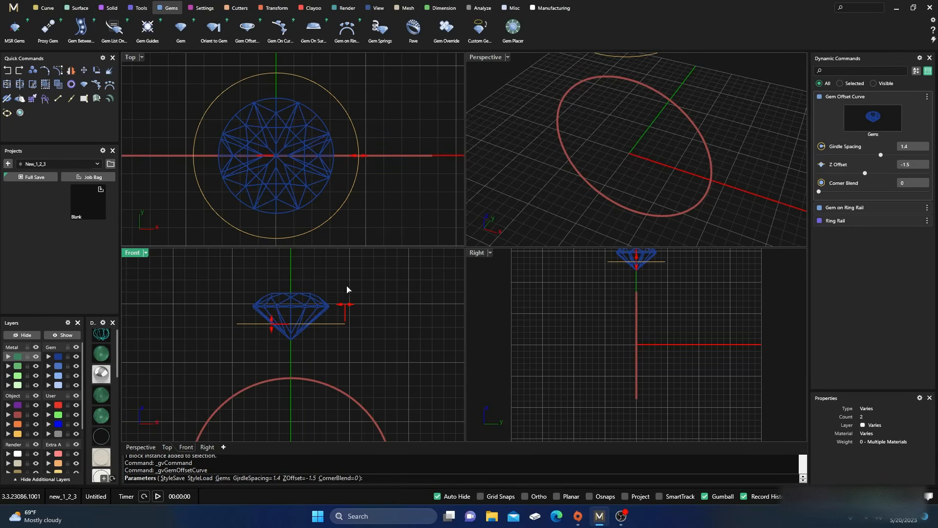
pyautogui.press('Return')
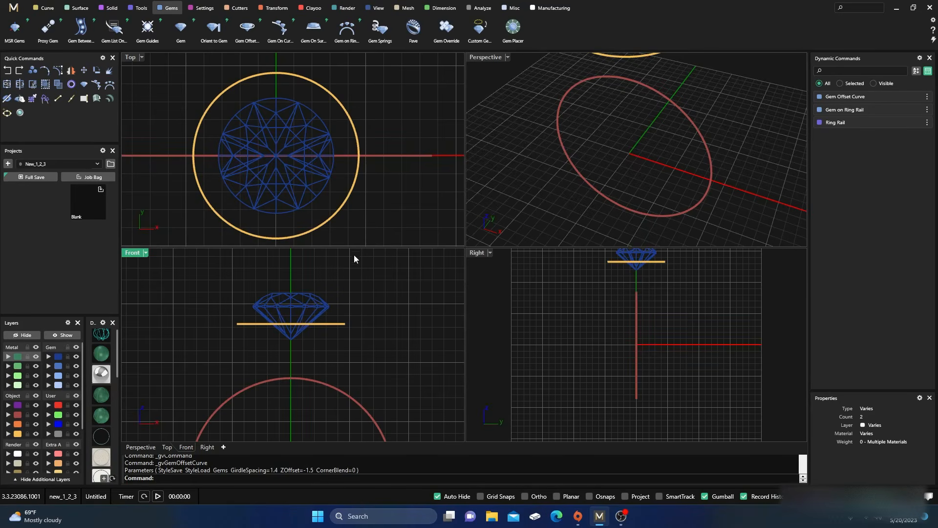
# Start Gem On Curve on the offset curve and extend the end position to 0.99 so round gems run around the whole circle
pyautogui.keyDown('shift'); pyautogui.click(347, 204); pyautogui.keyUp('shift')
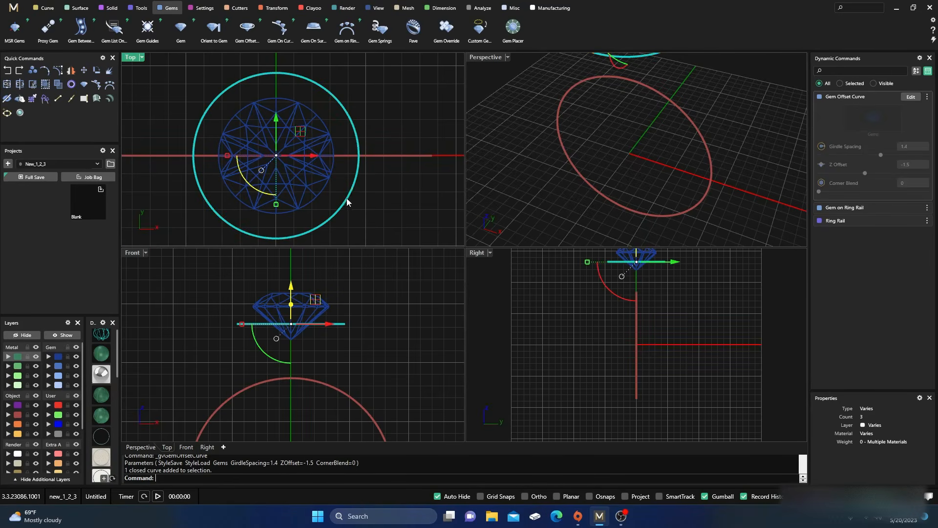
pyautogui.click(277, 29)
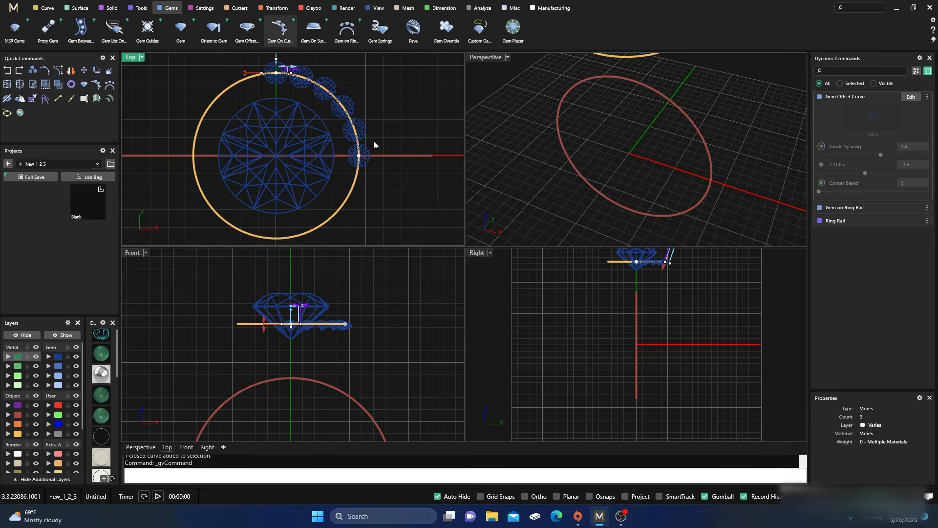
pyautogui.doubleClick(136, 58)
pyautogui.moveTo(353, 145); pyautogui.dragTo(329, 163, button='right')
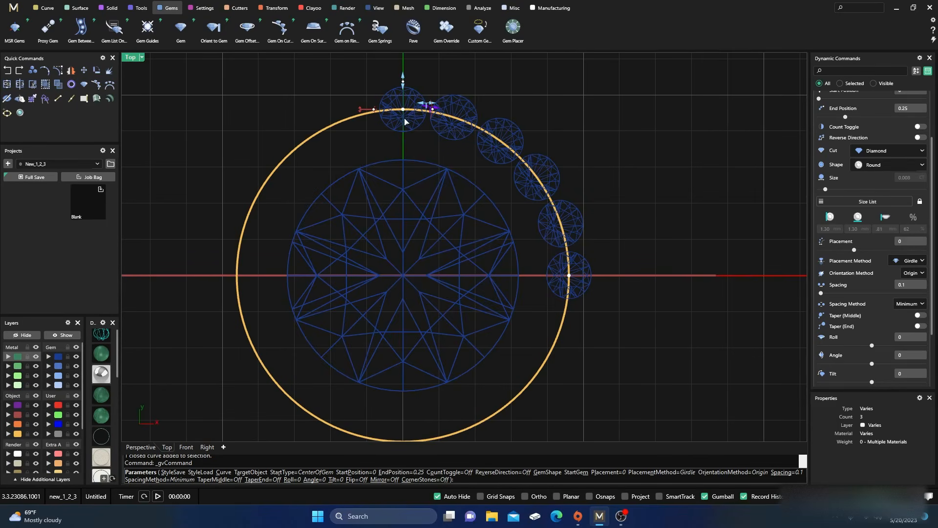
pyautogui.moveTo(569, 276); pyautogui.dragTo(392, 133)
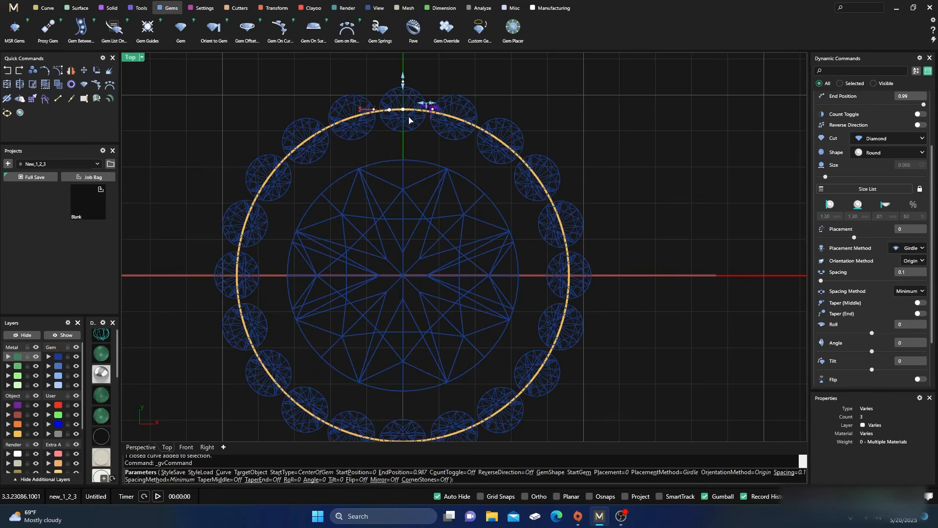
# Enlarge the halo gems to a width of 2.10 mm and reduce their spacing to 0
pyautogui.scroll(-2, 412, 283)
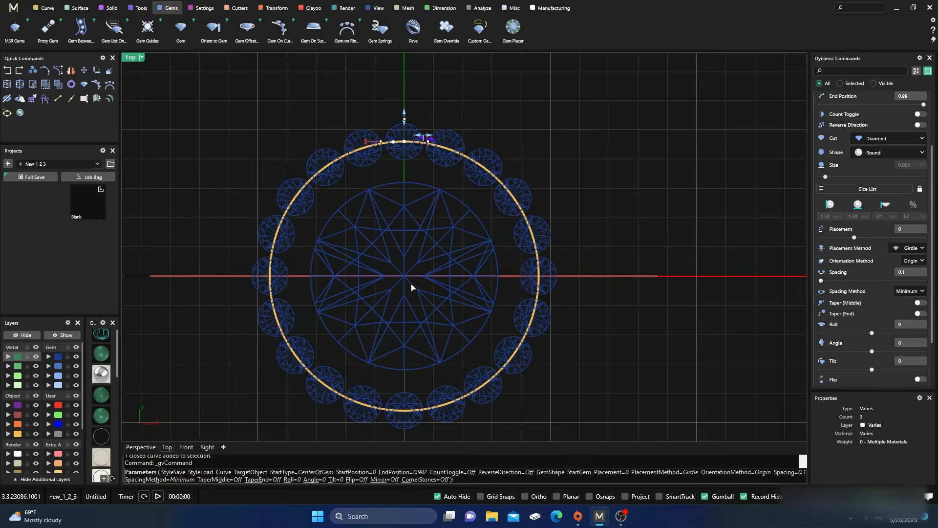
pyautogui.moveTo(413, 285); pyautogui.dragTo(411, 260, button='right')
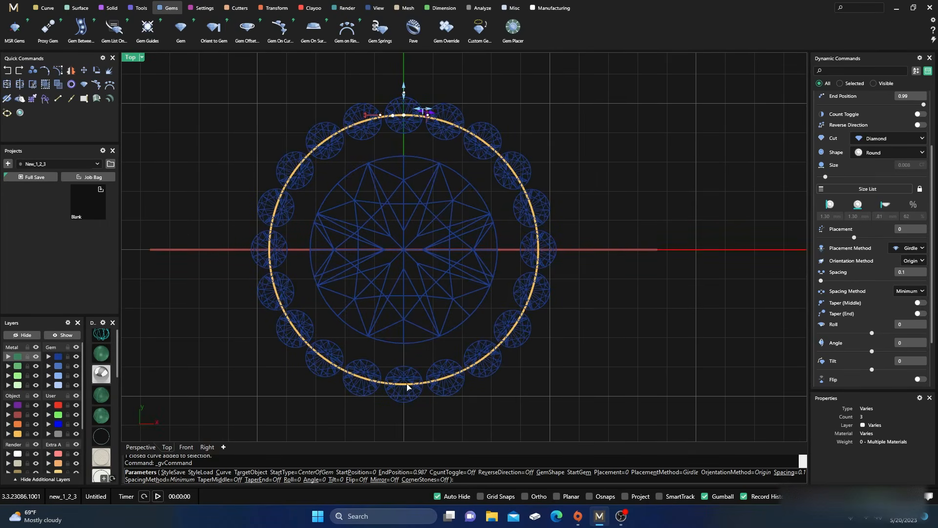
pyautogui.scroll(2, 419, 114)
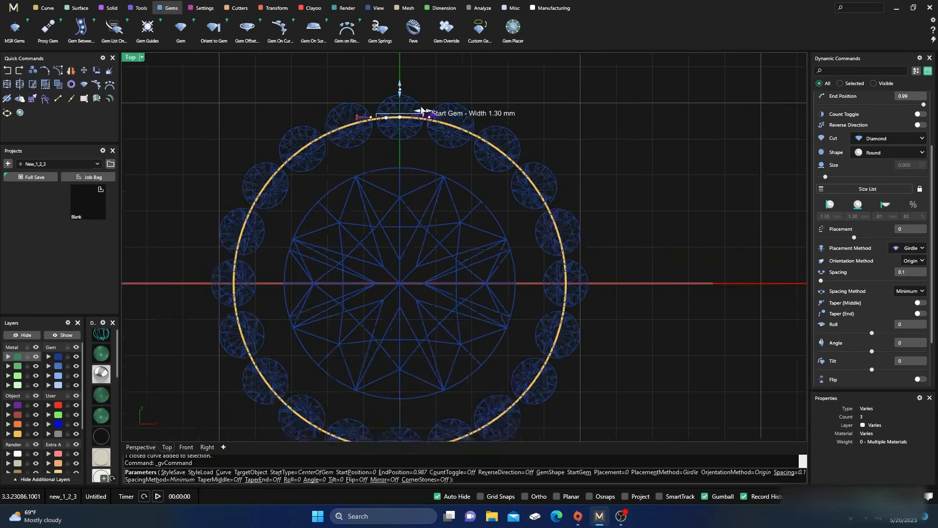
pyautogui.scroll(-2, 420, 116)
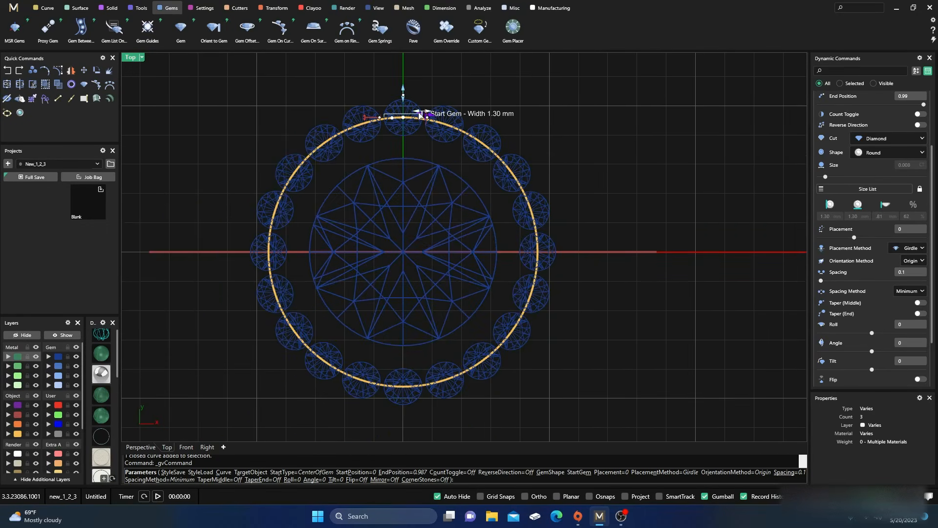
pyautogui.moveTo(421, 114); pyautogui.dragTo(435, 119)
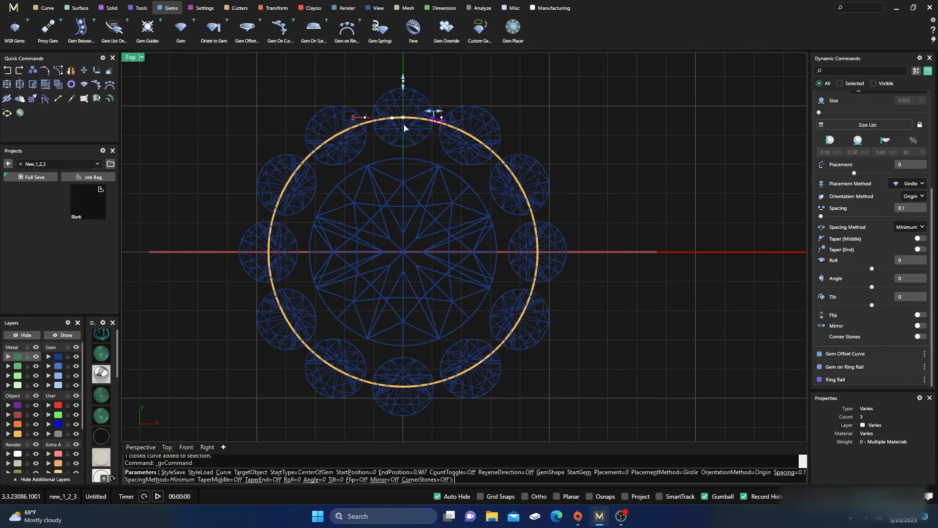
pyautogui.scroll(5, 384, 113)
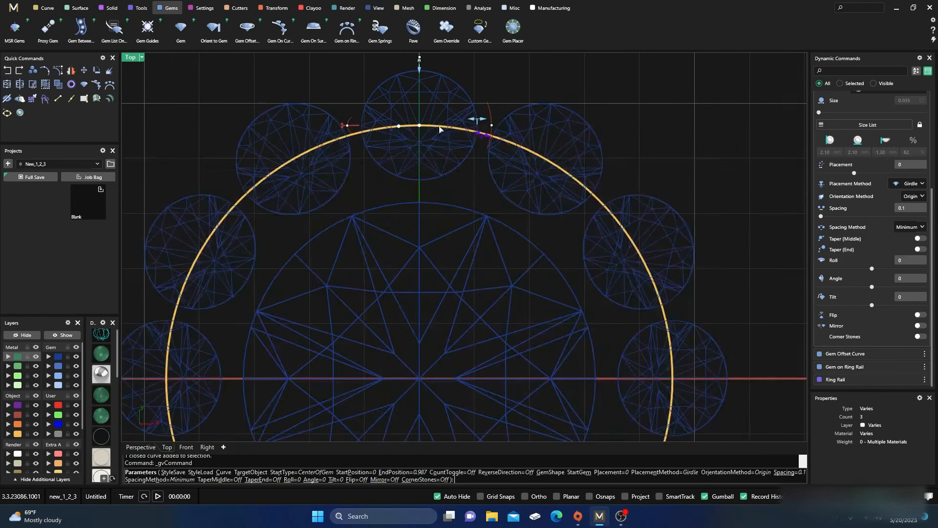
pyautogui.moveTo(477, 142); pyautogui.dragTo(466, 142)
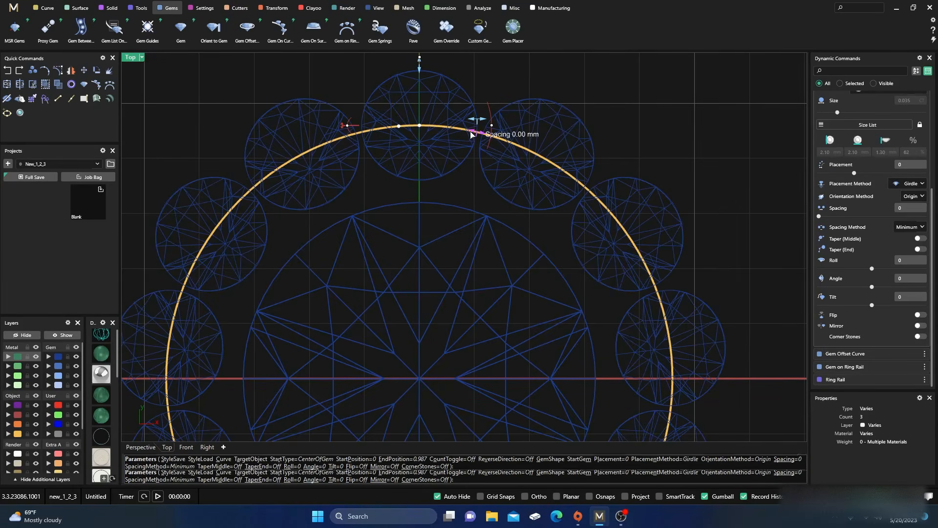
pyautogui.scroll(-5, 400, 149)
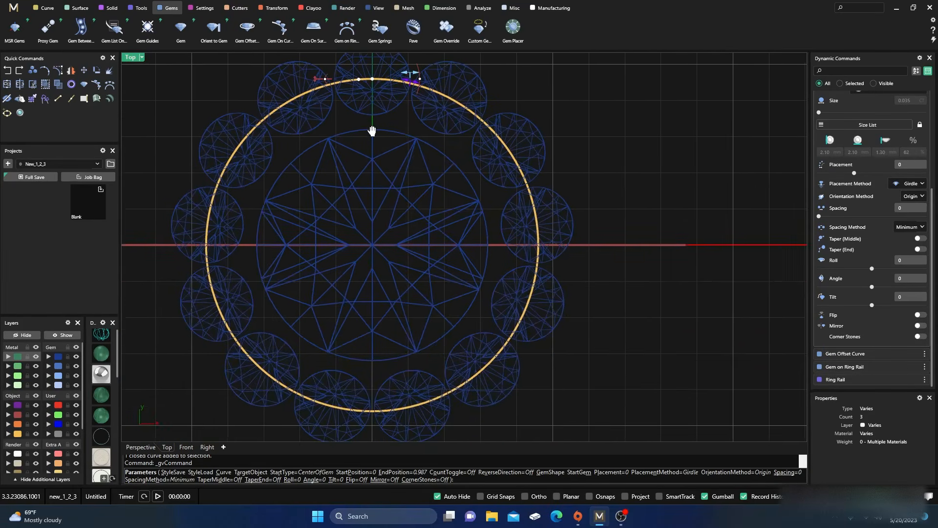
pyautogui.scroll(-3, 400, 239)
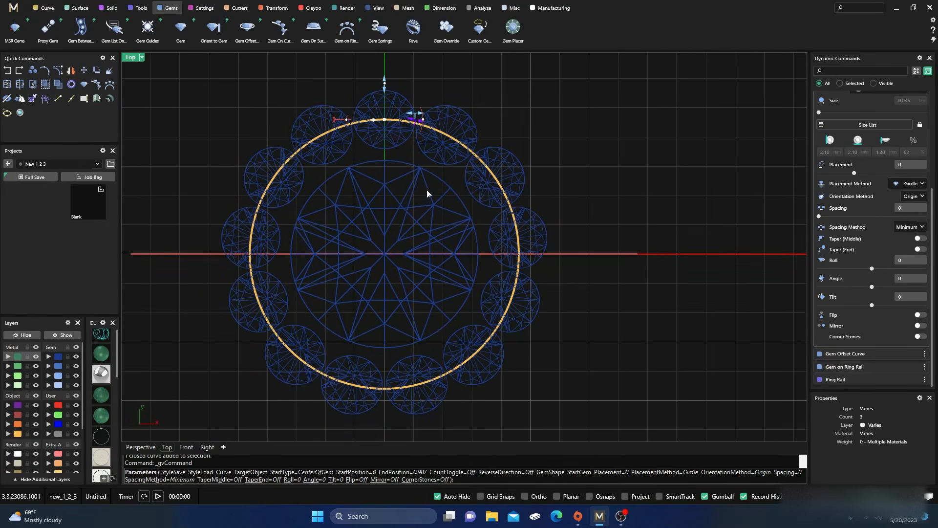
# Adjust the halo gem width to 2.25 mm and complete the Gem On Curve placement
pyautogui.moveTo(415, 118); pyautogui.dragTo(420, 117)
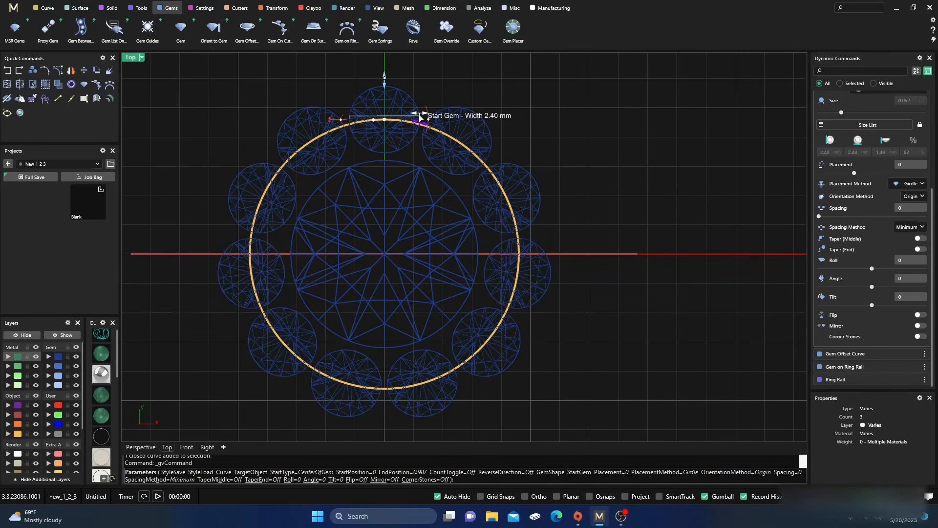
pyautogui.moveTo(420, 117); pyautogui.dragTo(419, 119)
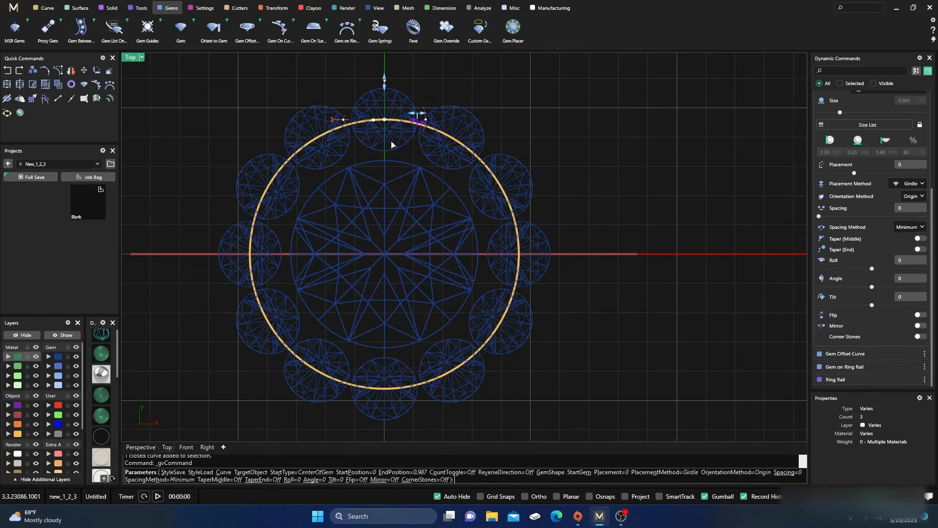
pyautogui.press('Return')
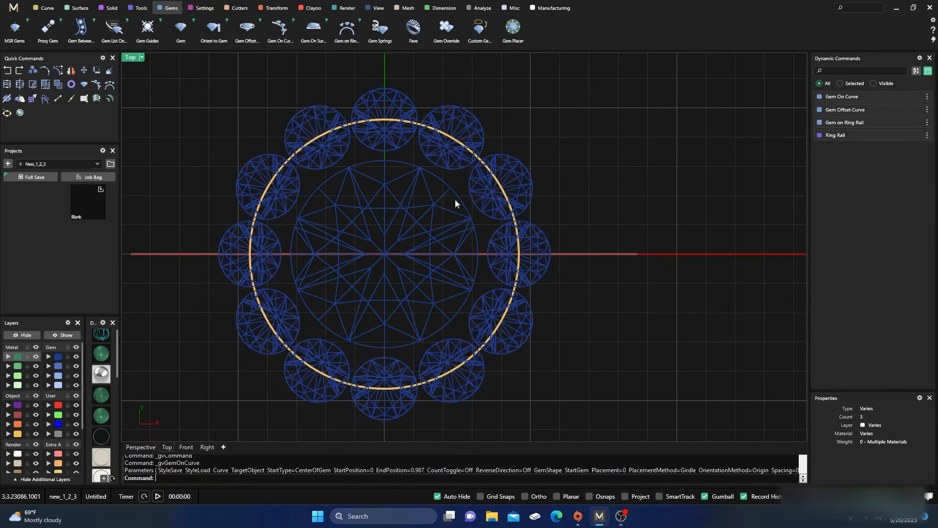
# Edit the Gem Offset Curve under the halo to reduce its girdle spacing to 1.2
pyautogui.click(517, 223)
pyautogui.click(516, 223)
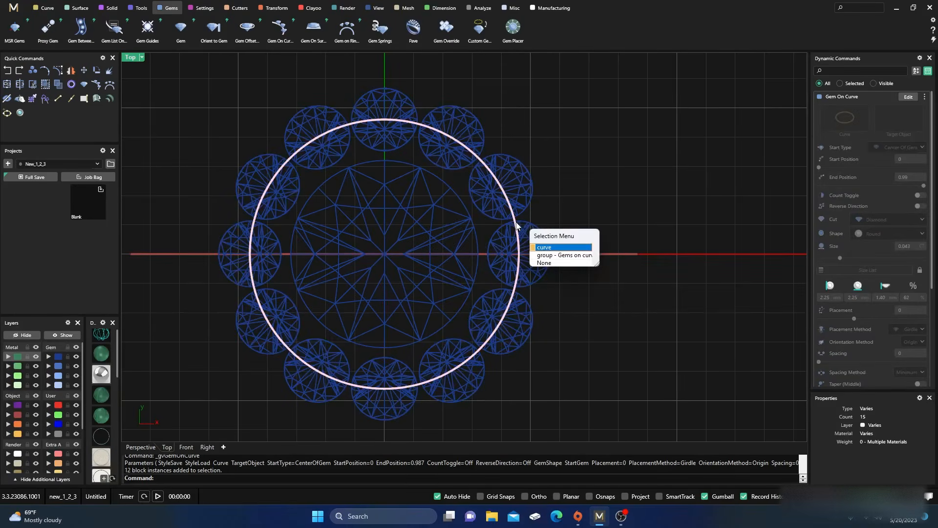
pyautogui.click(557, 248)
pyautogui.click(910, 109)
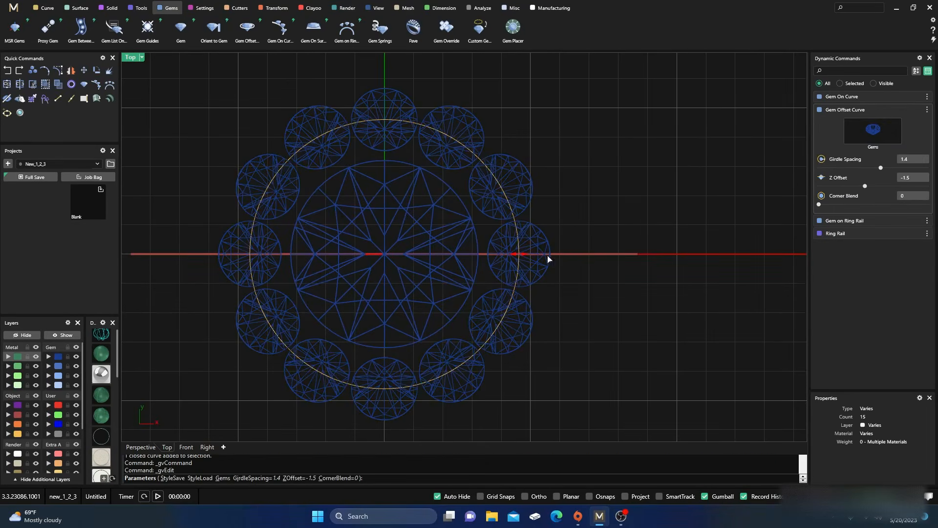
pyautogui.moveTo(518, 258); pyautogui.dragTo(515, 257)
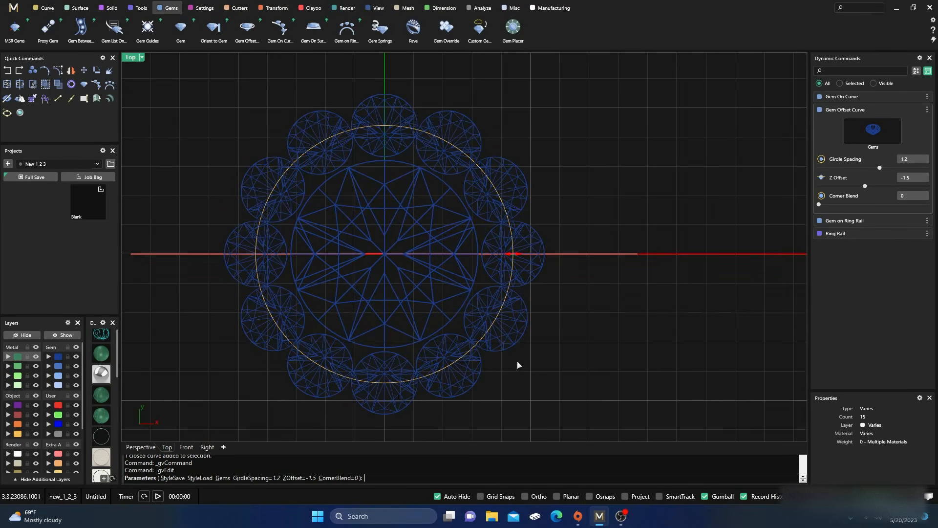
pyautogui.press('Return')
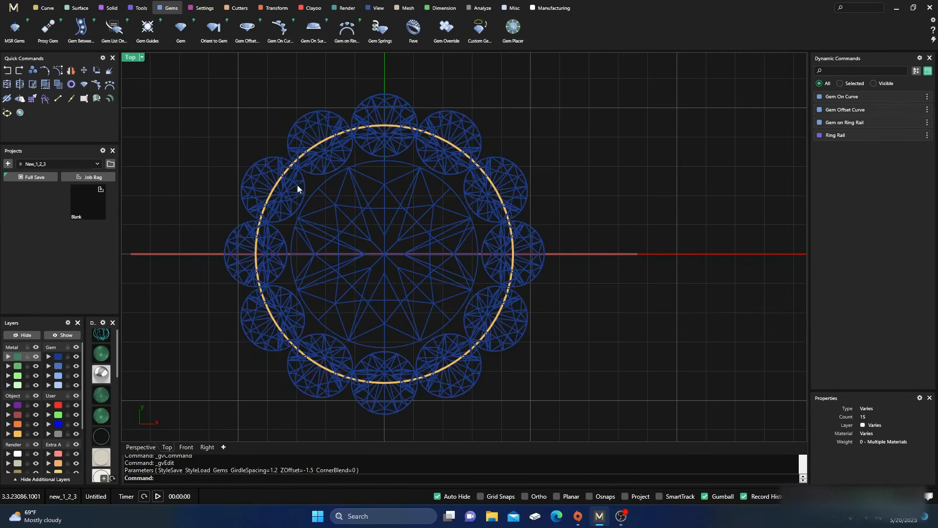
# Switch to the perspective view and display the center diamond and halo gems shaded
pyautogui.click(141, 448)
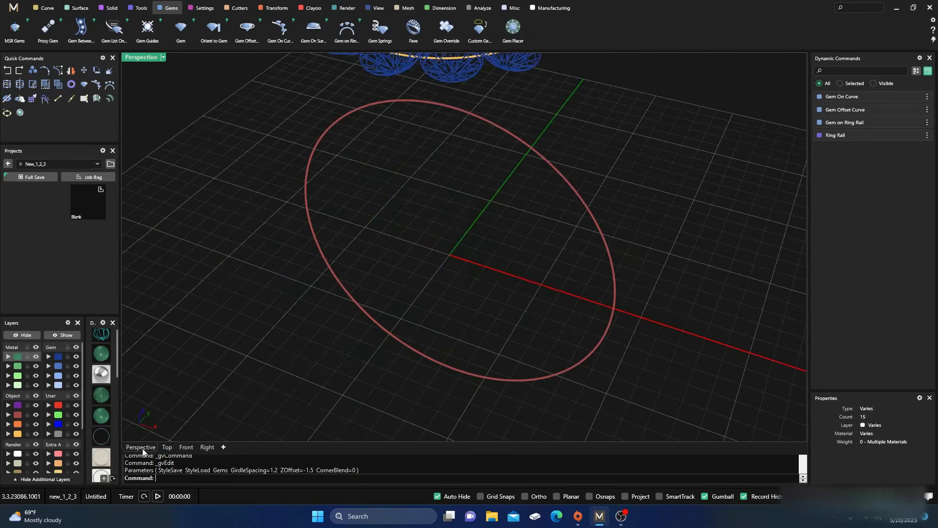
pyautogui.scroll(-4, 413, 277)
pyautogui.click(107, 367)
pyautogui.moveTo(224, 325)
pyautogui.mouseDown(button='right')
pyautogui.moveTo(410, 296)
pyautogui.moveTo(384, 250)
pyautogui.mouseUp(button='right')
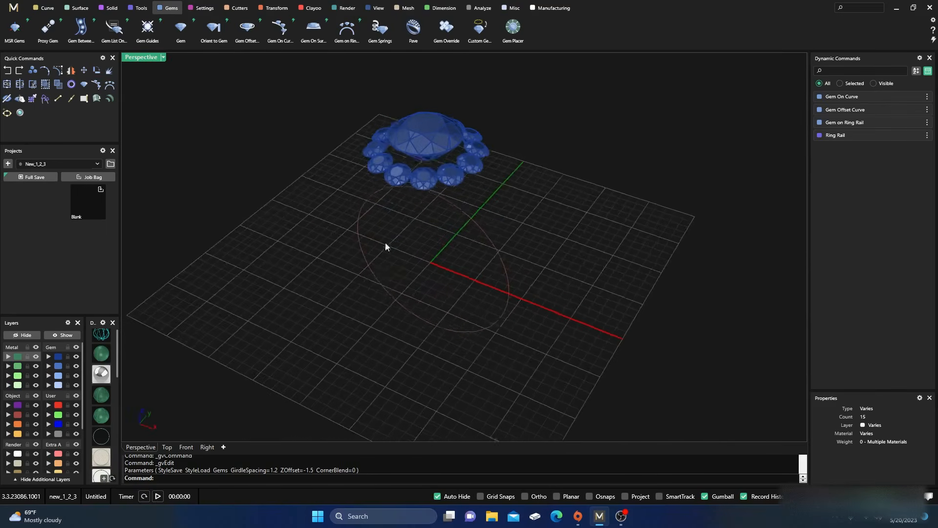
pyautogui.scroll(6, 478, 140)
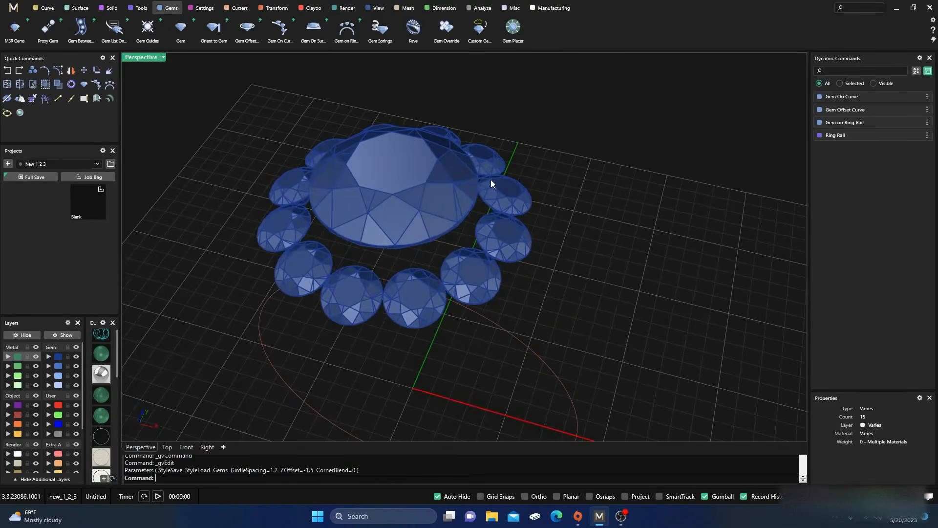
pyautogui.scroll(-3, 483, 184)
pyautogui.moveTo(479, 184); pyautogui.dragTo(471, 222, button='right')
# Start an Under Bezel on the halo gems and hide the gem layer to expose the bezels
pyautogui.click(499, 283)
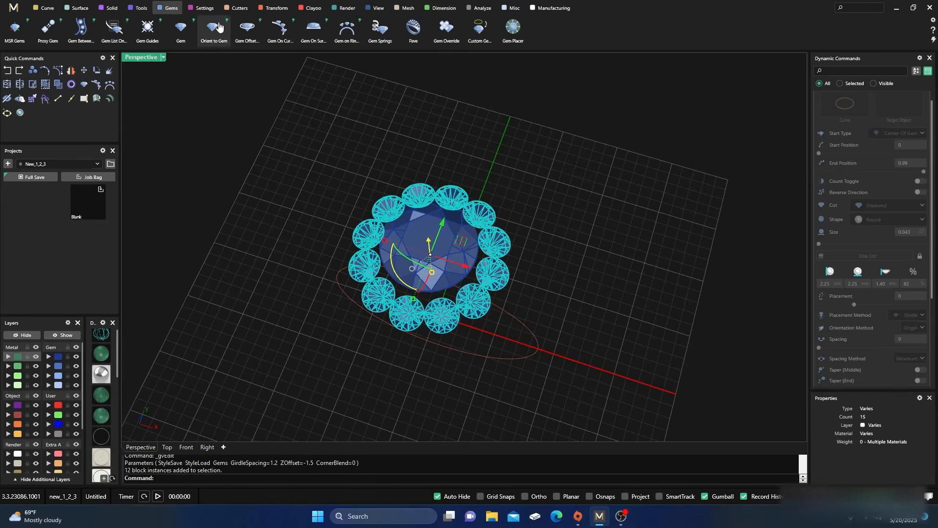
pyautogui.click(205, 8)
pyautogui.click(347, 28)
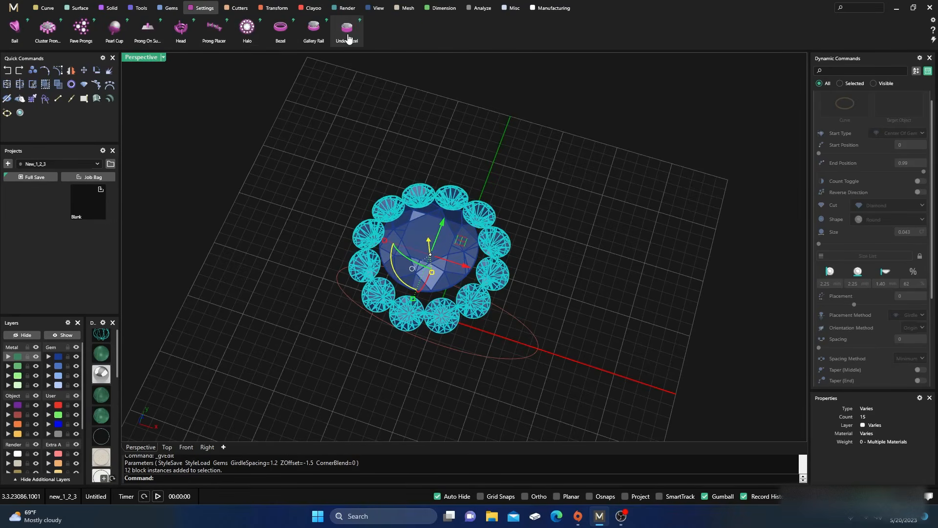
pyautogui.moveTo(420, 390); pyautogui.dragTo(455, 188, button='right')
pyautogui.scroll(5, 454, 188)
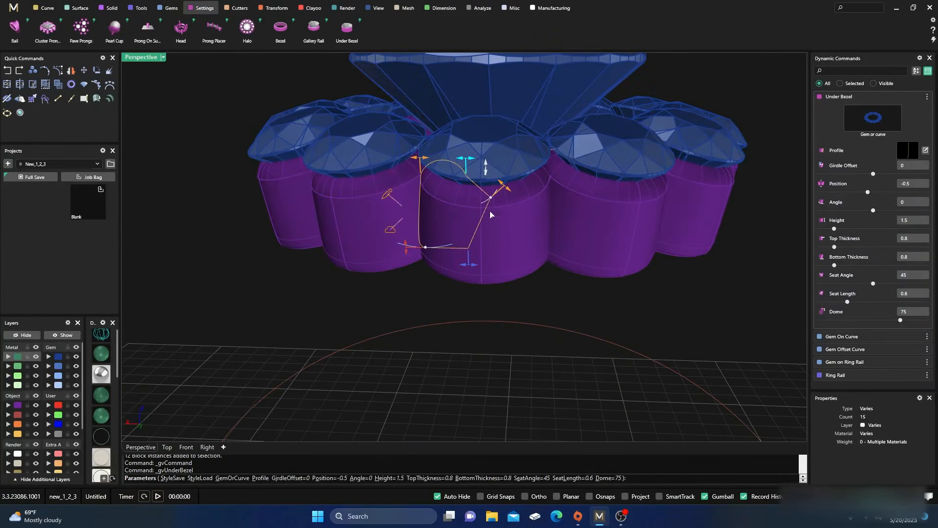
pyautogui.click(76, 357)
pyautogui.moveTo(345, 336); pyautogui.dragTo(342, 350, button='right')
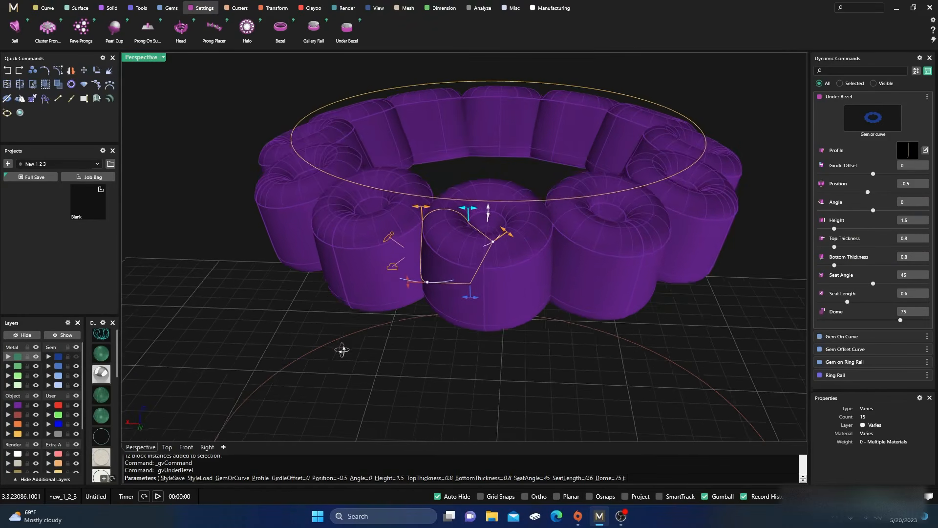
# Set the under bezel's seat angle to 0 and its bottom and top thickness to 0.59
pyautogui.scroll(2, 495, 244)
pyautogui.moveTo(494, 245); pyautogui.dragTo(462, 249)
pyautogui.moveTo(464, 311)
pyautogui.moveTo(457, 310); pyautogui.dragTo(451, 310)
pyautogui.moveTo(462, 206)
pyautogui.moveTo(461, 204); pyautogui.dragTo(444, 200)
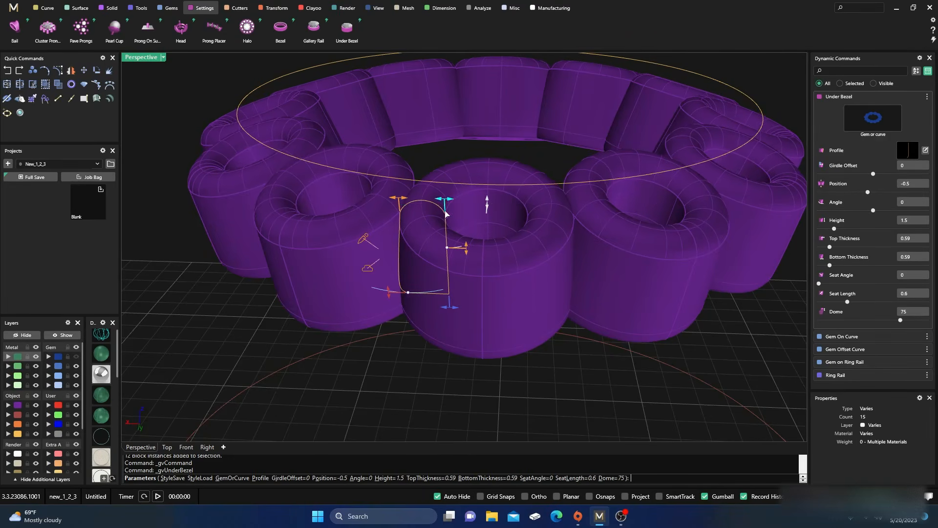
# Show the gem layer again and raise the under bezel's position to -0.38 mm
pyautogui.moveTo(427, 327); pyautogui.dragTo(463, 330, button='right')
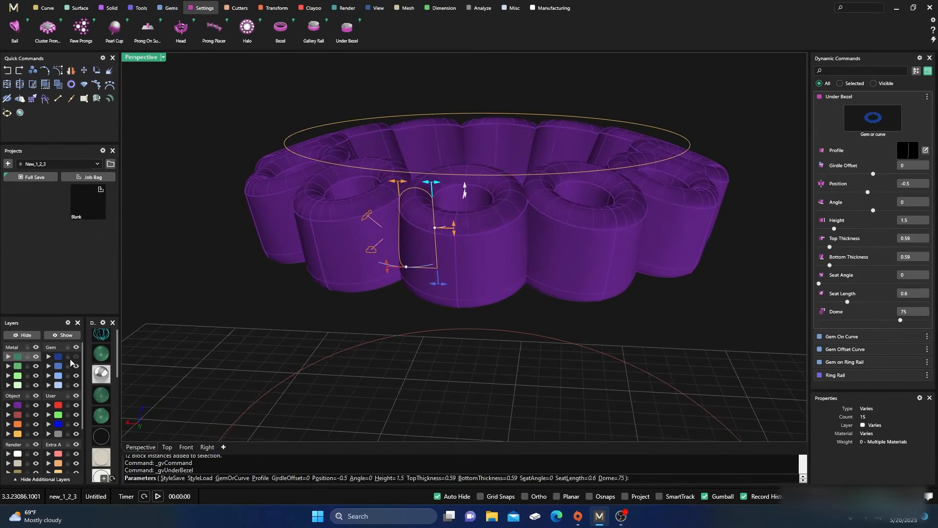
pyautogui.click(76, 357)
pyautogui.scroll(-5, 385, 335)
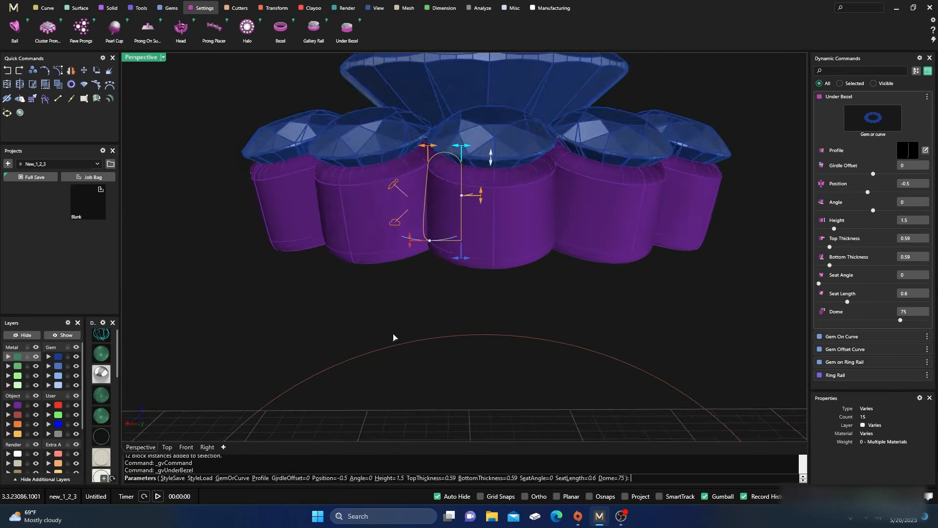
pyautogui.moveTo(464, 201)
pyautogui.scroll(2, 464, 201)
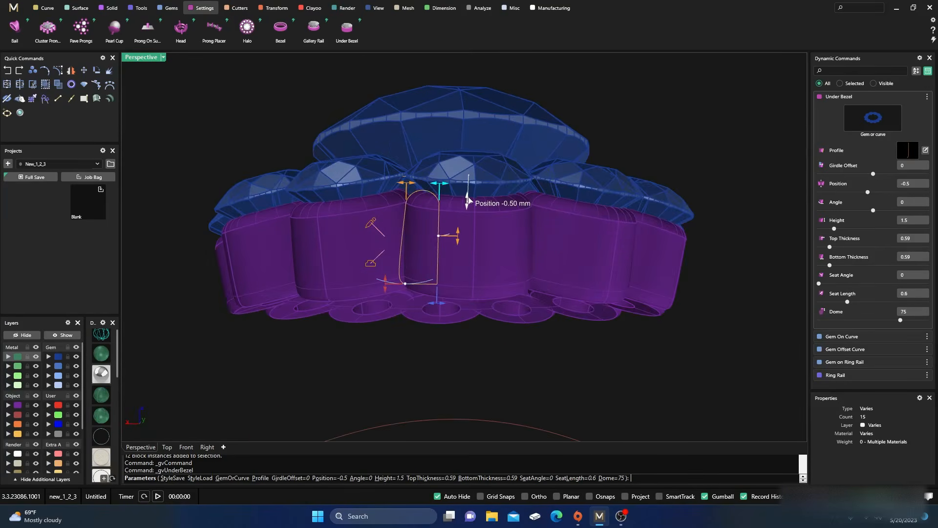
pyautogui.moveTo(467, 206); pyautogui.dragTo(467, 195)
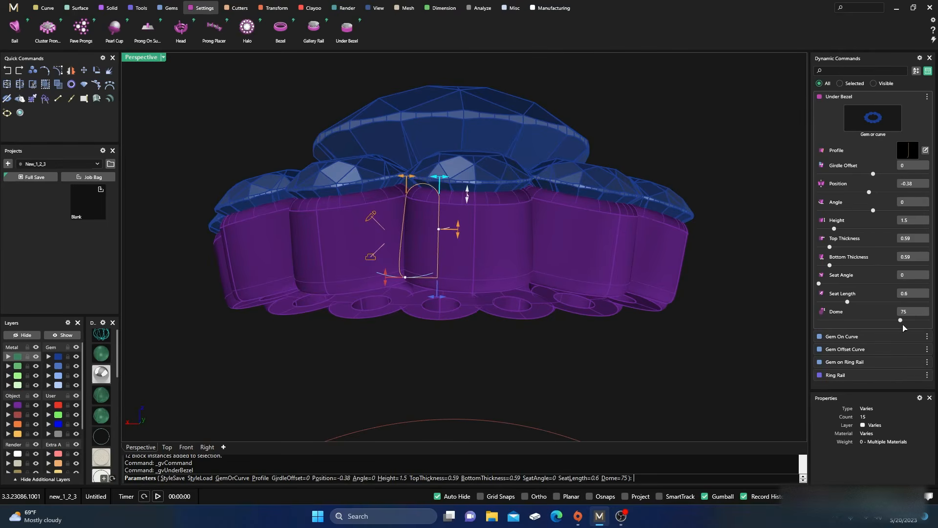
# Reduce the under bezel's dome to 41 and height to 1.01 mm, and complete the bezels
pyautogui.moveTo(900, 320); pyautogui.dragTo(863, 325)
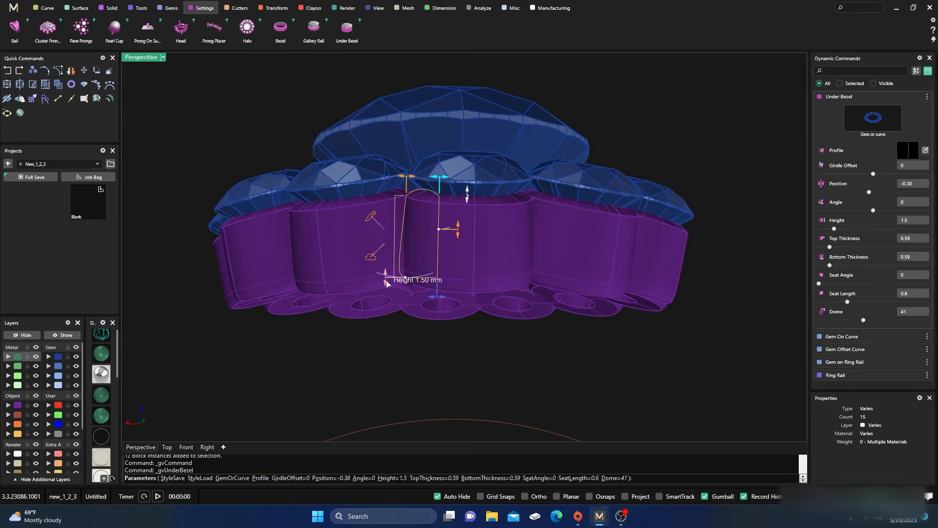
pyautogui.moveTo(389, 274); pyautogui.dragTo(398, 253)
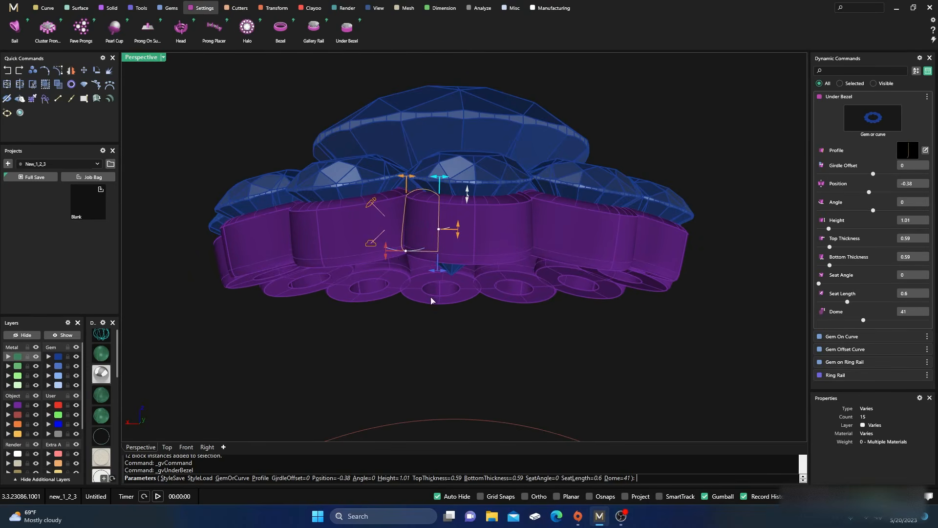
pyautogui.moveTo(502, 339); pyautogui.dragTo(389, 335, button='right')
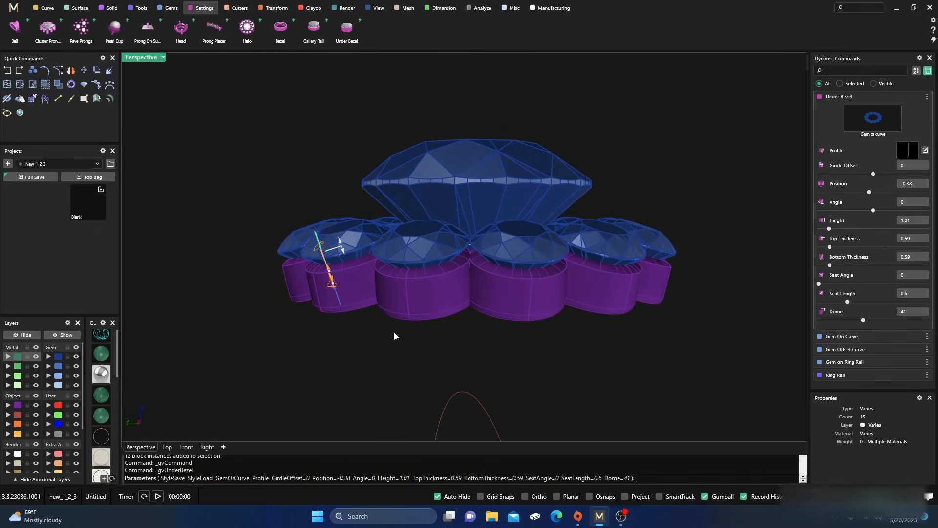
pyautogui.scroll(5, 469, 230)
pyautogui.scroll(-6, 466, 230)
pyautogui.moveTo(442, 299); pyautogui.dragTo(481, 335, button='right')
pyautogui.rightClick(481, 335)
# Start Prong Placer on the halo gems to add prongs between neighbouring stones
pyautogui.moveTo(335, 273); pyautogui.dragTo(410, 257, button='right')
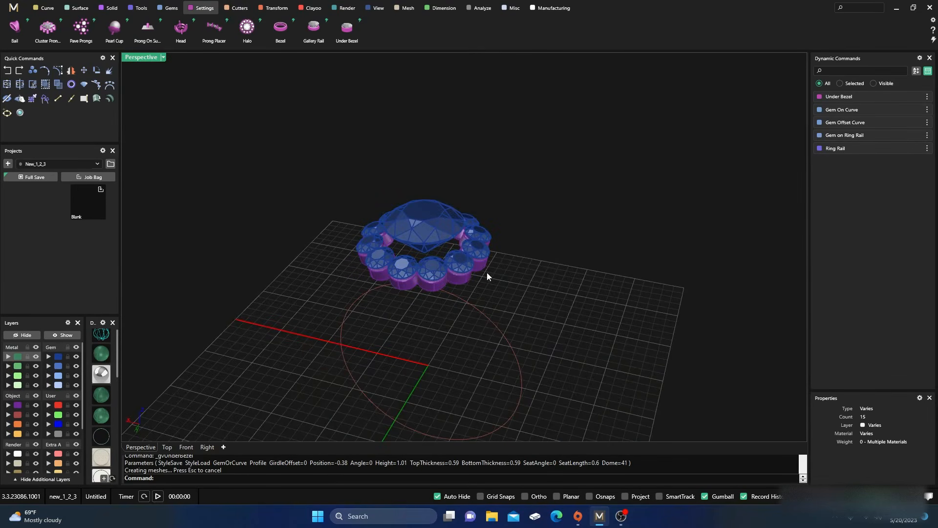
pyautogui.scroll(3, 433, 277)
pyautogui.scroll(-3, 418, 260)
pyautogui.moveTo(417, 260)
pyautogui.mouseDown(button='right')
pyautogui.moveTo(444, 237)
pyautogui.moveTo(423, 251)
pyautogui.moveTo(429, 259)
pyautogui.mouseUp(button='right')
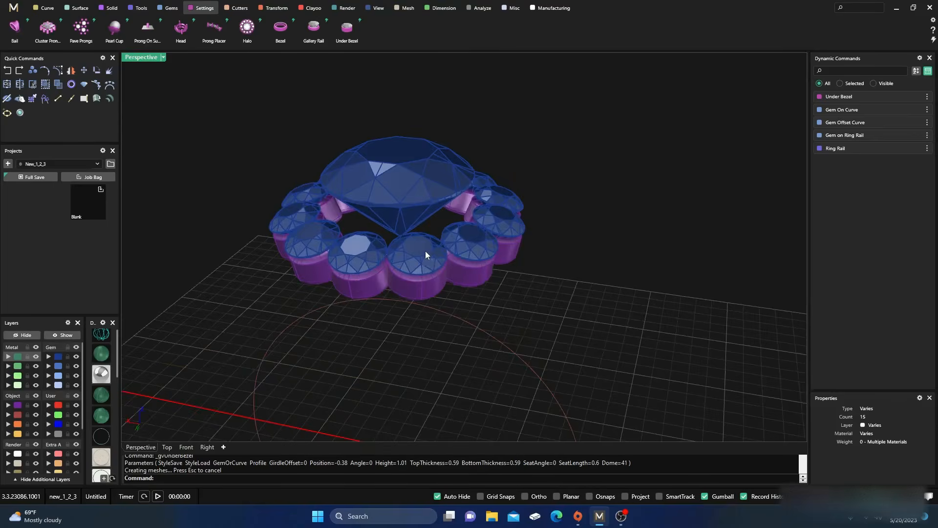
pyautogui.click(425, 250)
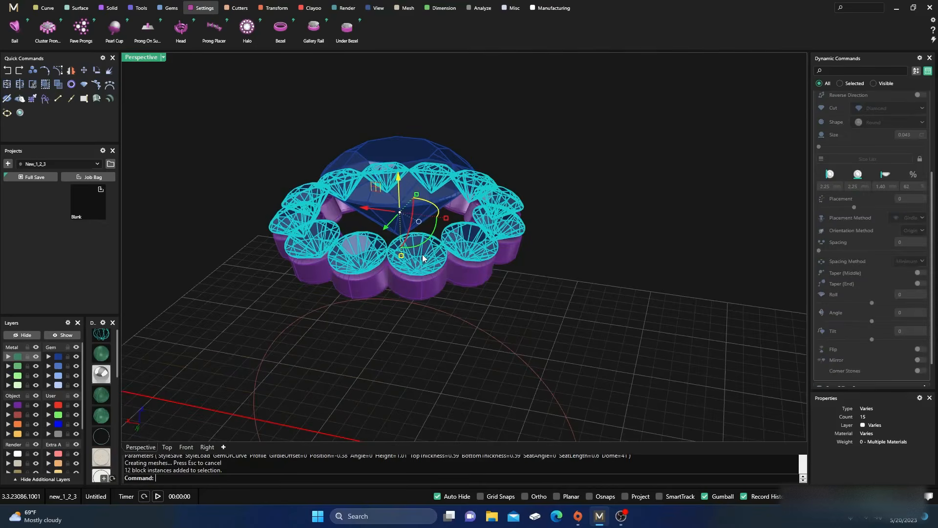
pyautogui.click(218, 31)
pyautogui.moveTo(473, 338); pyautogui.dragTo(545, 248, button='right')
pyautogui.scroll(5, 541, 239)
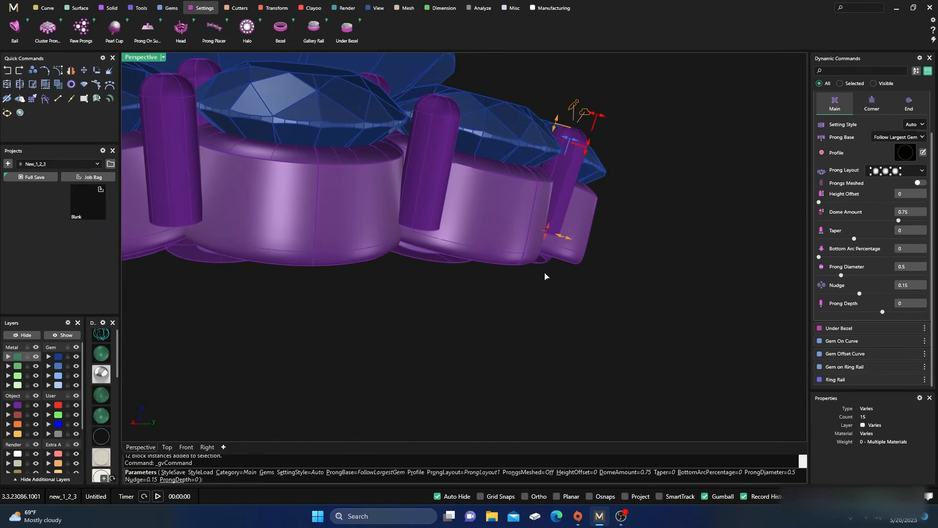
# Lengthen the halo prongs downward along the bezels to a prong depth of -0.3 mm
pyautogui.moveTo(544, 272); pyautogui.dragTo(540, 255, button='right')
pyautogui.moveTo(539, 188)
pyautogui.mouseDown()
pyautogui.moveTo(548, 198)
pyautogui.moveTo(540, 199)
pyautogui.mouseUp()
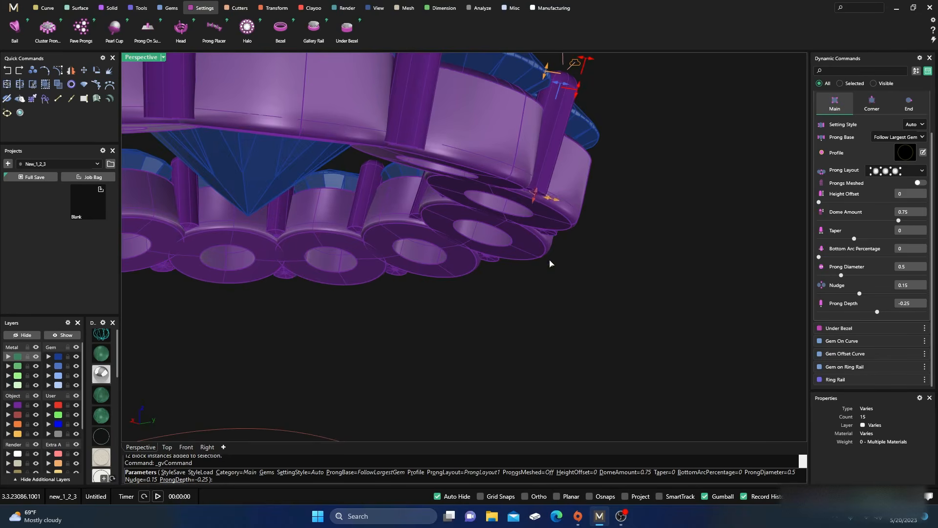
pyautogui.moveTo(550, 264); pyautogui.dragTo(556, 249, button='right')
pyautogui.scroll(4, 543, 167)
pyautogui.moveTo(558, 198); pyautogui.dragTo(545, 201, button='right')
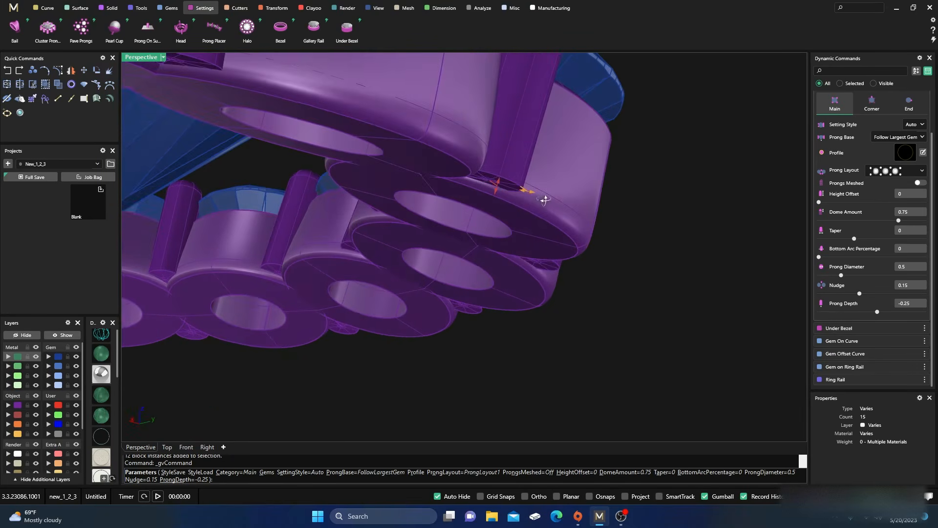
pyautogui.moveTo(496, 191); pyautogui.dragTo(496, 192)
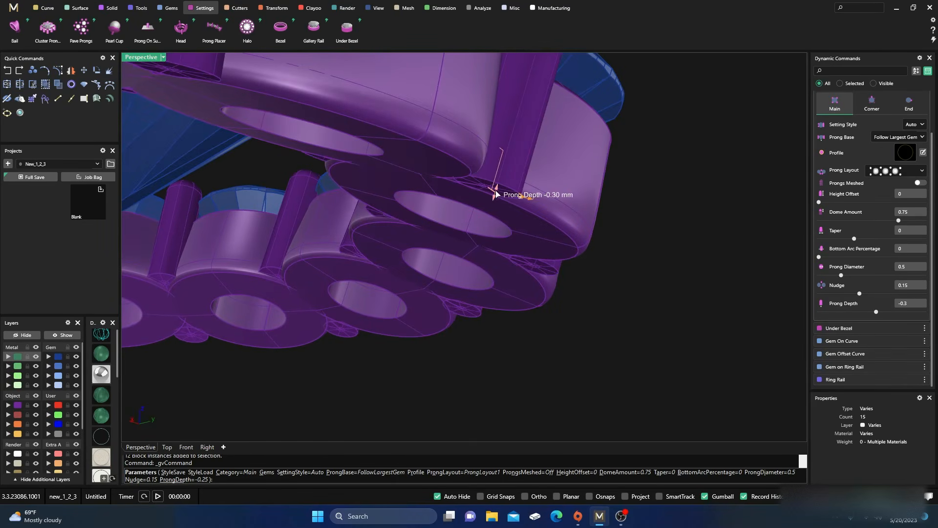
# Raise the halo prongs' height offset to 0.35 mm and enlarge their diameter to 0.72 mm
pyautogui.moveTo(555, 293); pyautogui.dragTo(329, 286, button='right')
pyautogui.scroll(-5, 545, 287)
pyautogui.scroll(6, 332, 234)
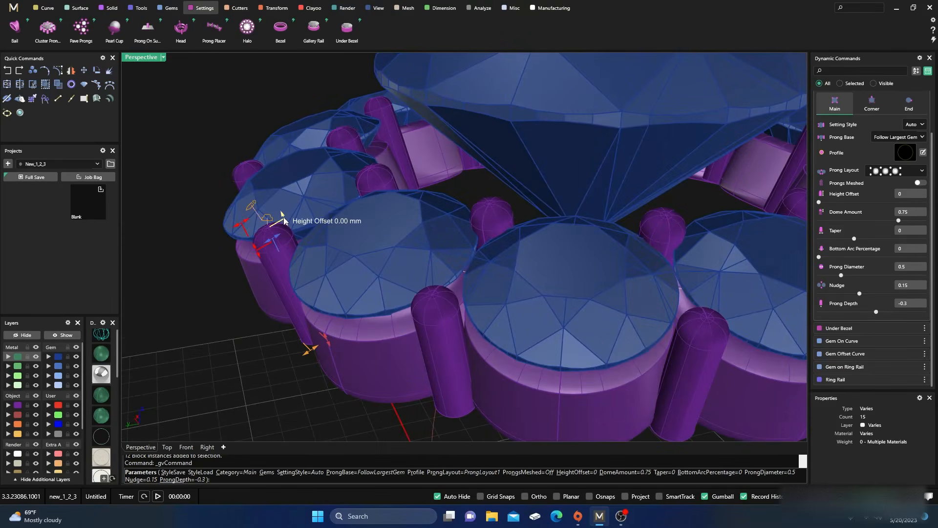
pyautogui.moveTo(283, 219); pyautogui.dragTo(272, 197)
pyautogui.scroll(-4, 350, 207)
pyautogui.moveTo(353, 212); pyautogui.dragTo(325, 319, button='right')
pyautogui.scroll(3, 308, 310)
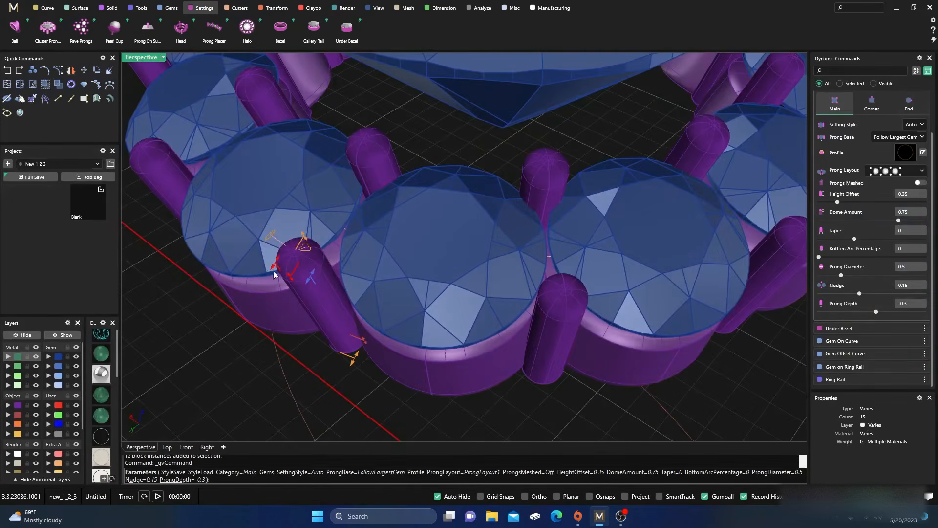
pyautogui.moveTo(273, 266); pyautogui.dragTo(270, 283)
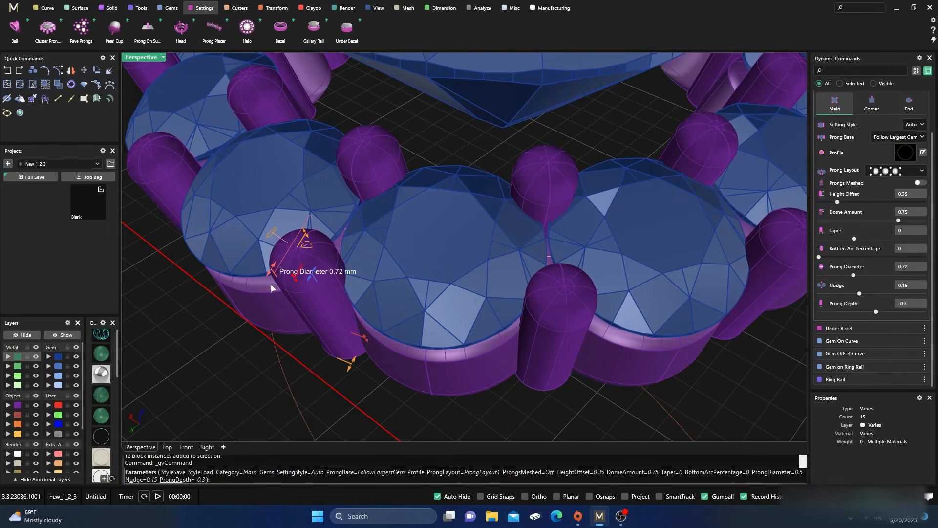
# Examine from several angles how the halo prongs overlap the gem edges and meet the under bezels
pyautogui.scroll(-3, 413, 269)
pyautogui.moveTo(415, 273); pyautogui.dragTo(506, 278, button='right')
pyautogui.scroll(3, 425, 296)
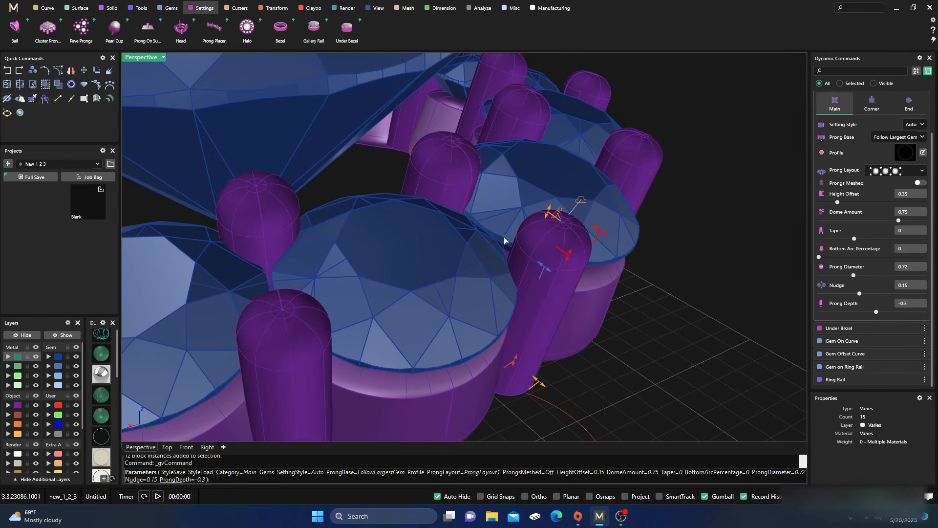
pyautogui.moveTo(505, 259); pyautogui.dragTo(470, 290, button='right')
pyautogui.scroll(3, 450, 325)
pyautogui.moveTo(449, 338); pyautogui.dragTo(470, 303, button='right')
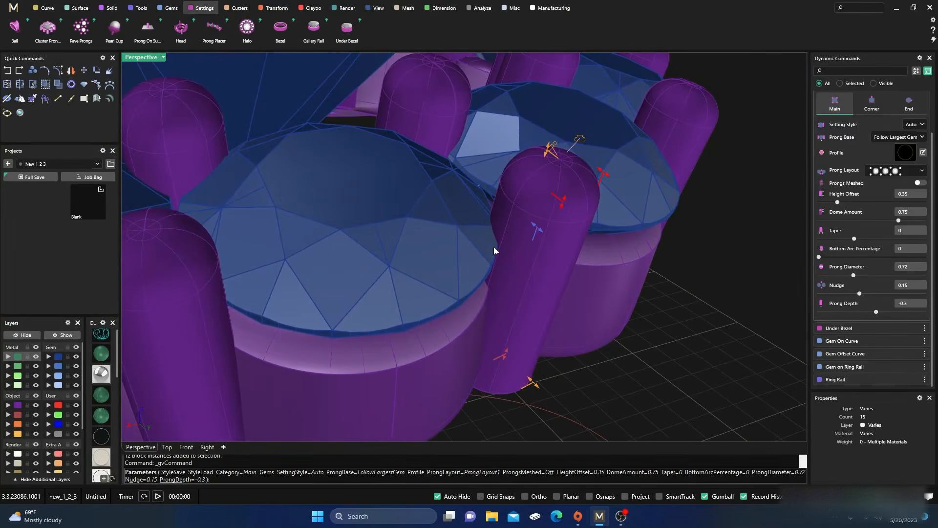
pyautogui.scroll(3, 493, 244)
pyautogui.moveTo(500, 276); pyautogui.dragTo(502, 251, button='right')
pyautogui.scroll(-5, 491, 142)
pyautogui.moveTo(504, 163); pyautogui.dragTo(463, 259, button='right')
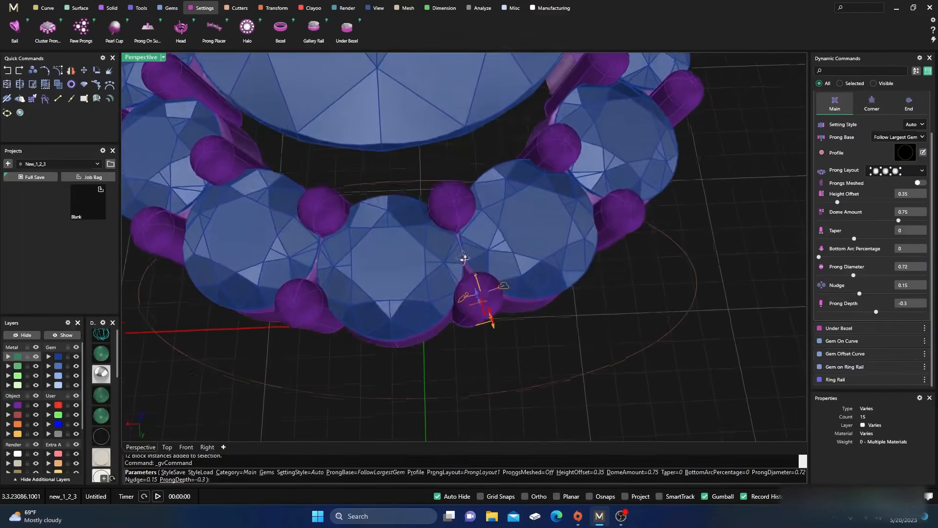
pyautogui.scroll(4, 461, 259)
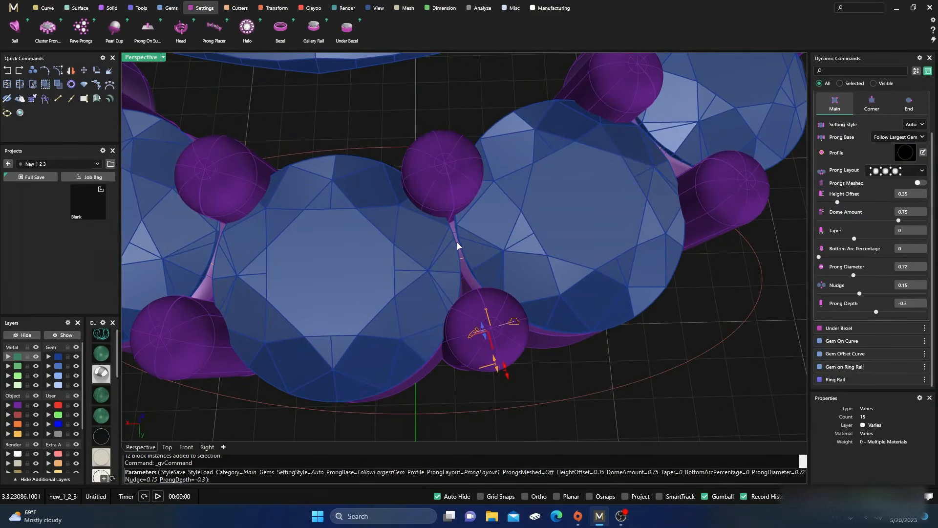
pyautogui.scroll(-5, 456, 242)
pyautogui.moveTo(475, 337); pyautogui.dragTo(515, 296, button='right')
pyautogui.scroll(5, 515, 296)
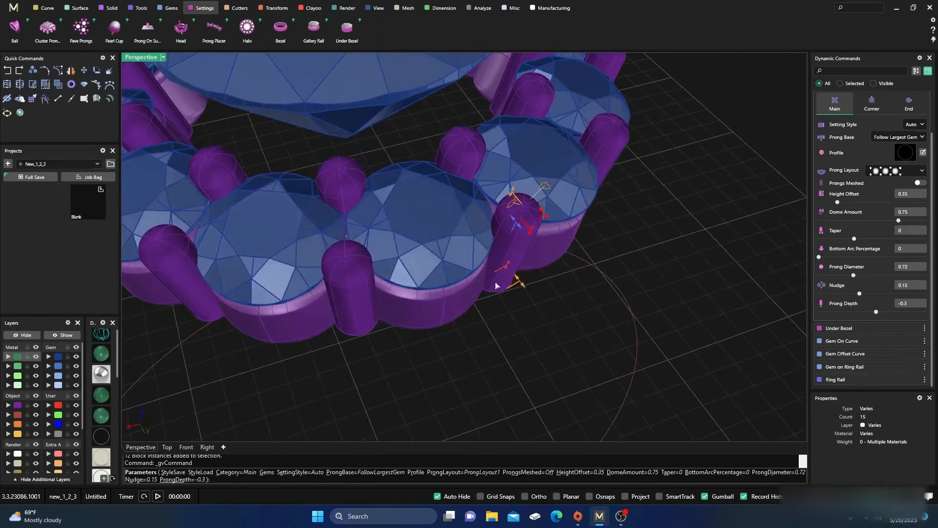
pyautogui.scroll(-6, 476, 254)
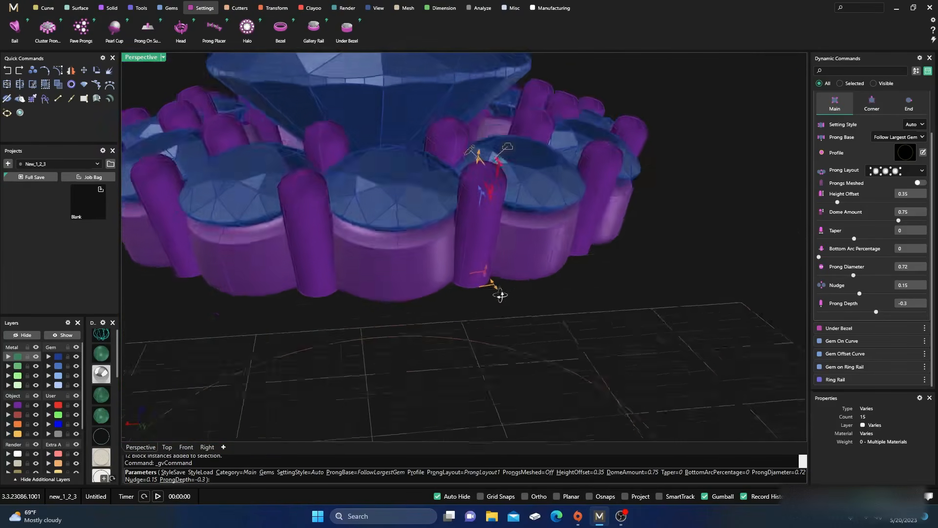
# Accept the halo prongs with their current Prong Placer settings
pyautogui.moveTo(500, 295); pyautogui.dragTo(480, 313, button='right')
pyautogui.rightClick(442, 304)
pyautogui.scroll(-3, 456, 350)
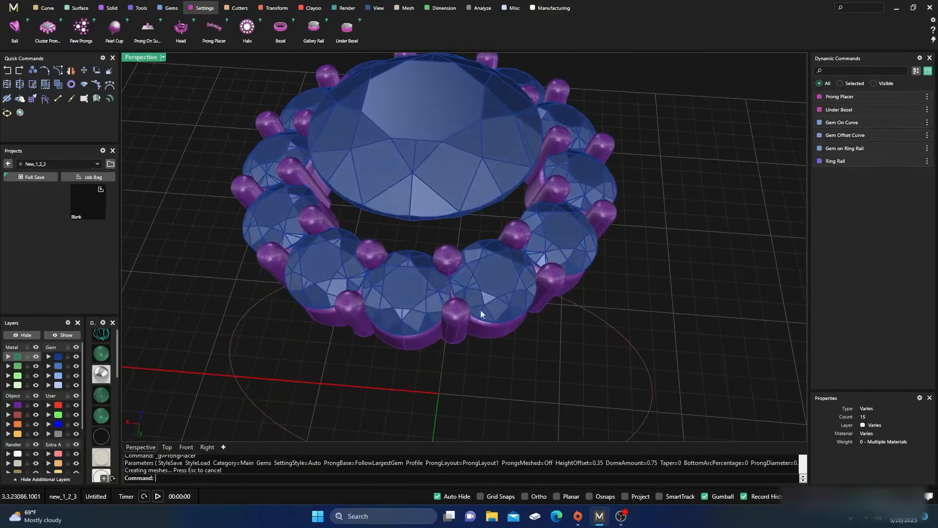
# Add a four-prong head to the center diamond with a rail count of 1 and the rail 4 profile
pyautogui.click(415, 161)
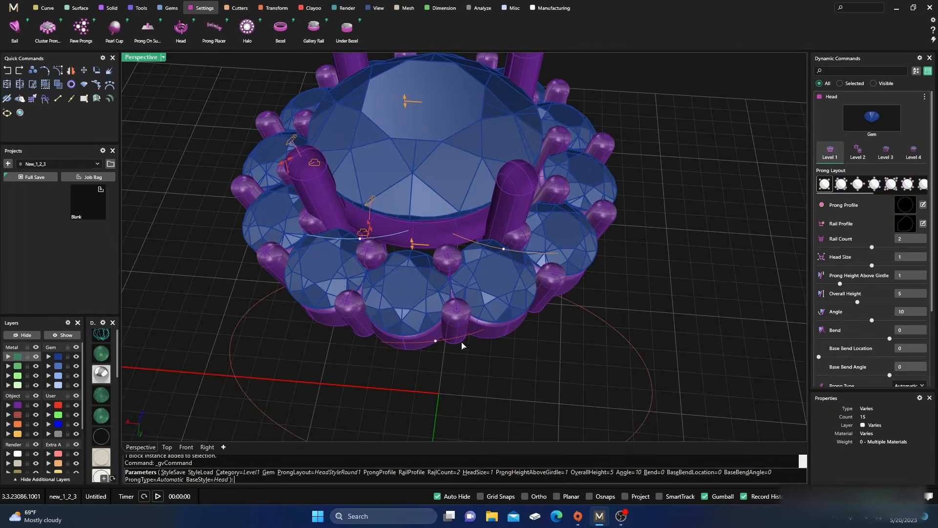
pyautogui.moveTo(492, 325); pyautogui.dragTo(503, 289, button='right')
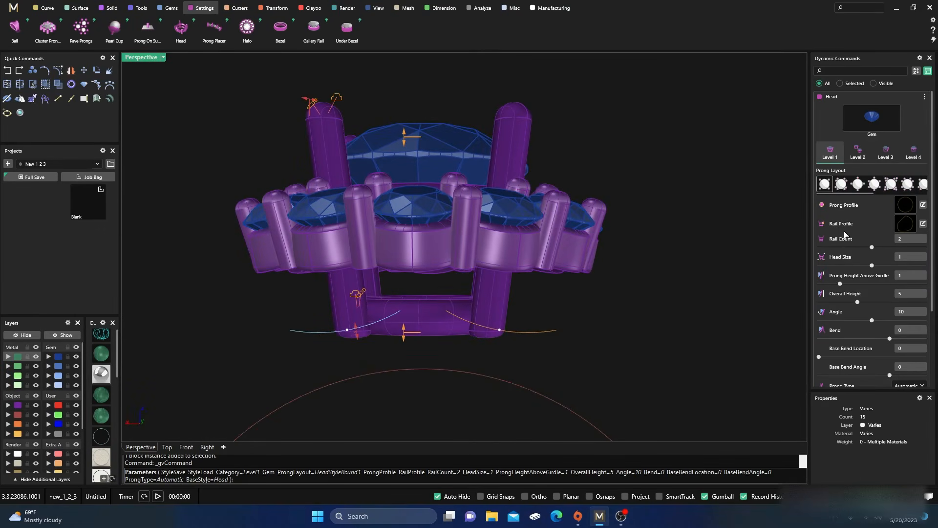
pyautogui.moveTo(858, 251); pyautogui.dragTo(853, 252)
pyautogui.click(908, 224)
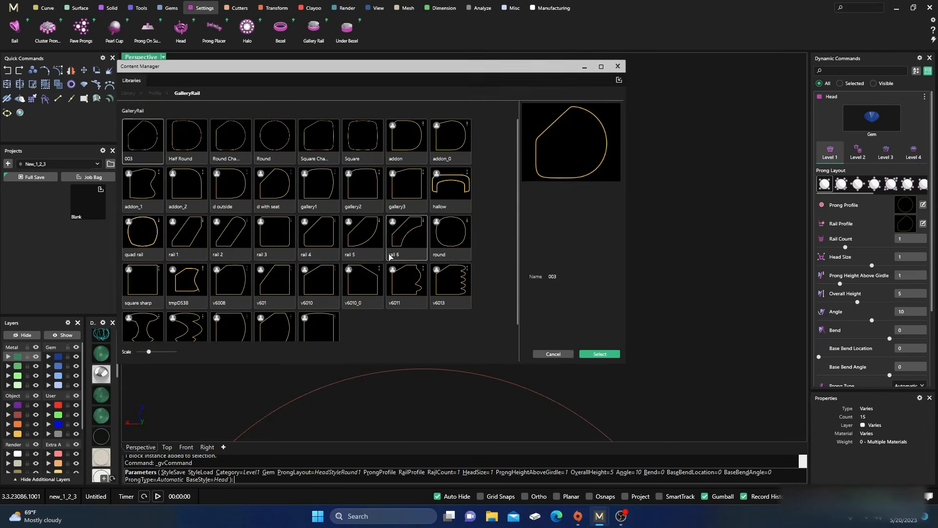
pyautogui.click(325, 238)
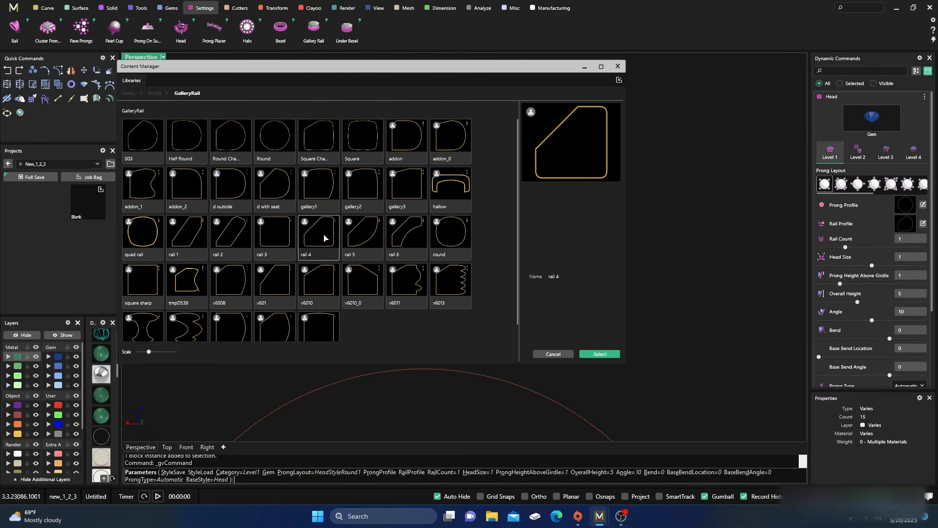
pyautogui.click(604, 354)
pyautogui.click(618, 66)
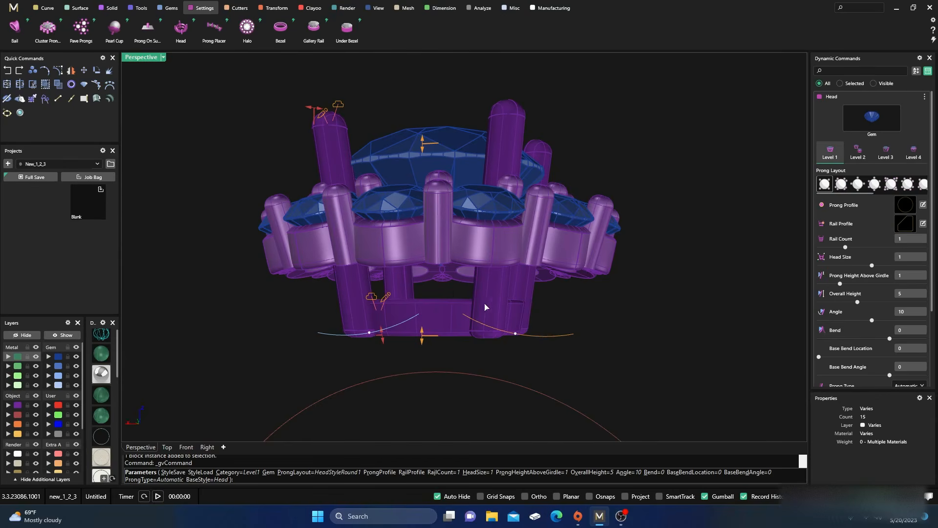
# Raise the head's bottom rail height to 1.5 mm and shorten the head's overall height to 2.58 mm
pyautogui.click(915, 152)
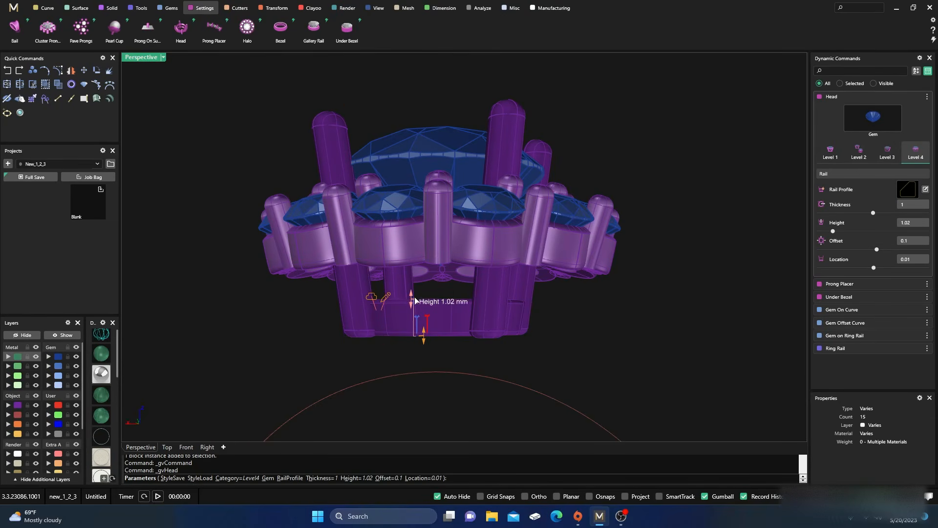
pyautogui.moveTo(413, 300); pyautogui.dragTo(419, 284)
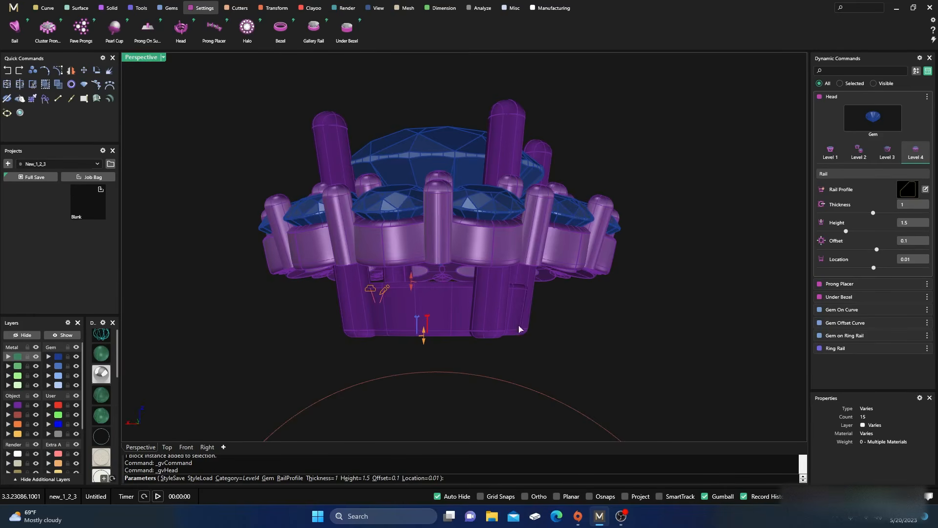
pyautogui.click(830, 156)
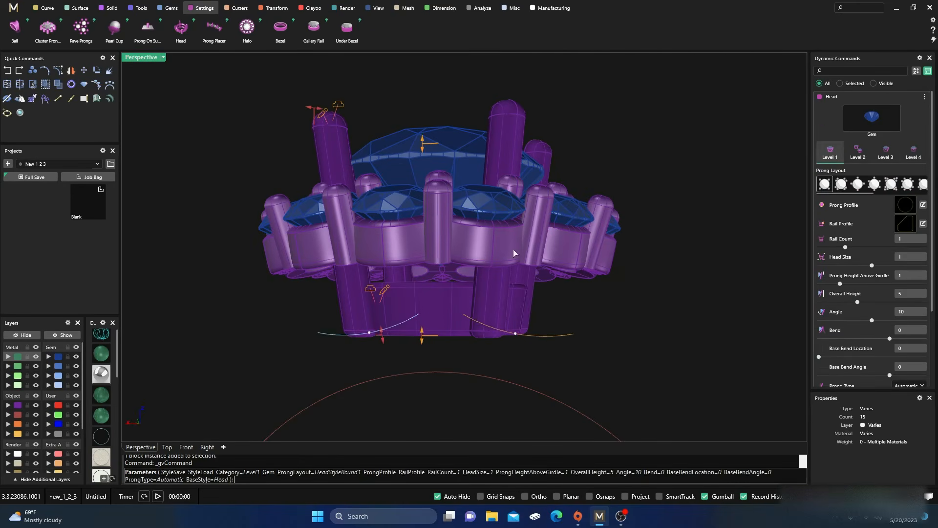
pyautogui.moveTo(423, 339); pyautogui.dragTo(448, 241)
pyautogui.moveTo(449, 242); pyautogui.dragTo(468, 266, button='right')
pyautogui.scroll(5, 468, 266)
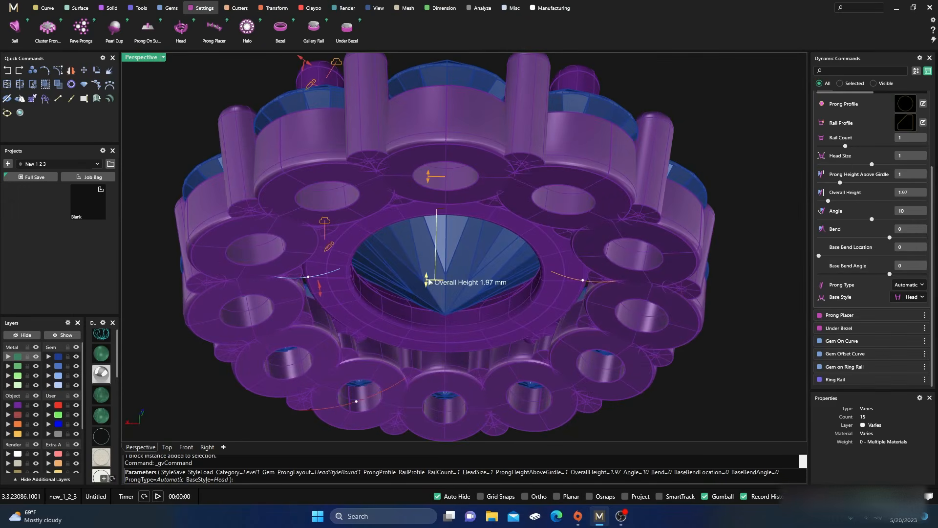
pyautogui.moveTo(429, 282); pyautogui.dragTo(431, 307)
# Examine from above how the head's rail and prongs fit between the center diamond and the halo
pyautogui.moveTo(323, 272); pyautogui.dragTo(364, 412, button='right')
pyautogui.moveTo(414, 341); pyautogui.dragTo(422, 391, button='right')
pyautogui.scroll(5, 444, 264)
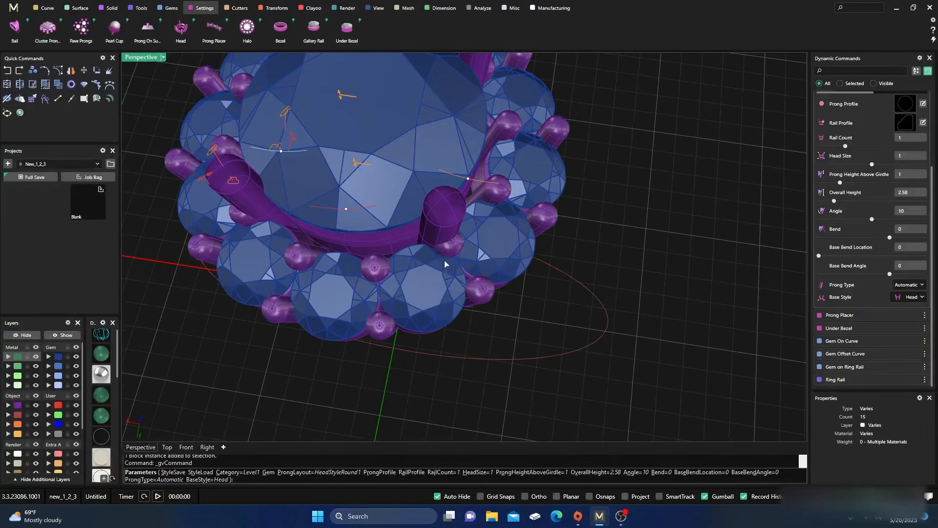
pyautogui.scroll(-5, 450, 248)
pyautogui.moveTo(450, 248)
pyautogui.mouseDown(button='right')
pyautogui.moveTo(456, 277)
pyautogui.moveTo(448, 249)
pyautogui.mouseUp(button='right')
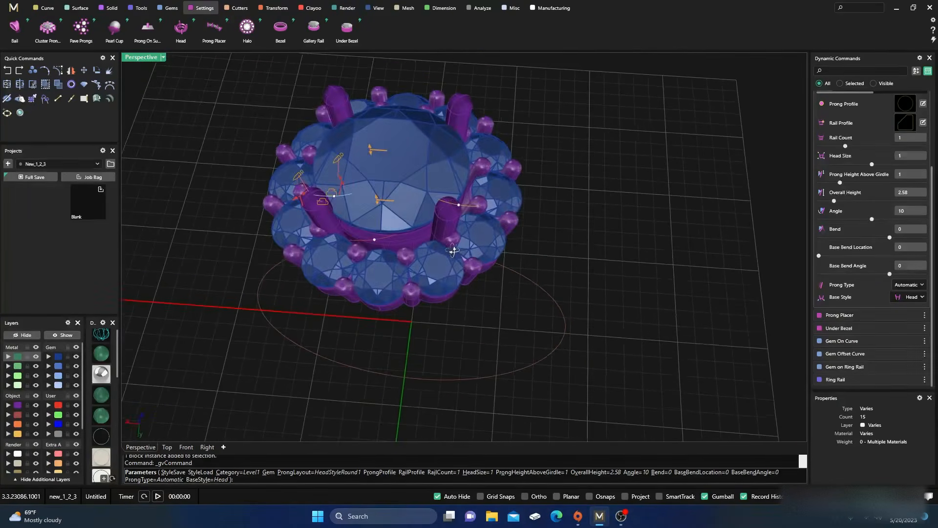
pyautogui.scroll(5, 448, 249)
pyautogui.moveTo(430, 283); pyautogui.dragTo(444, 294, button='right')
pyautogui.scroll(-3, 440, 266)
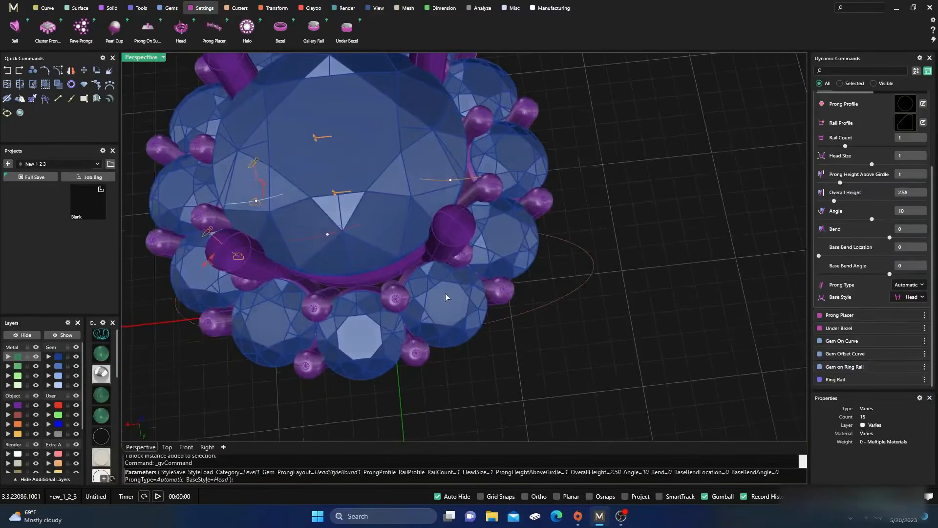
pyautogui.scroll(-2, 445, 294)
pyautogui.moveTo(391, 326); pyautogui.dragTo(391, 317, button='right')
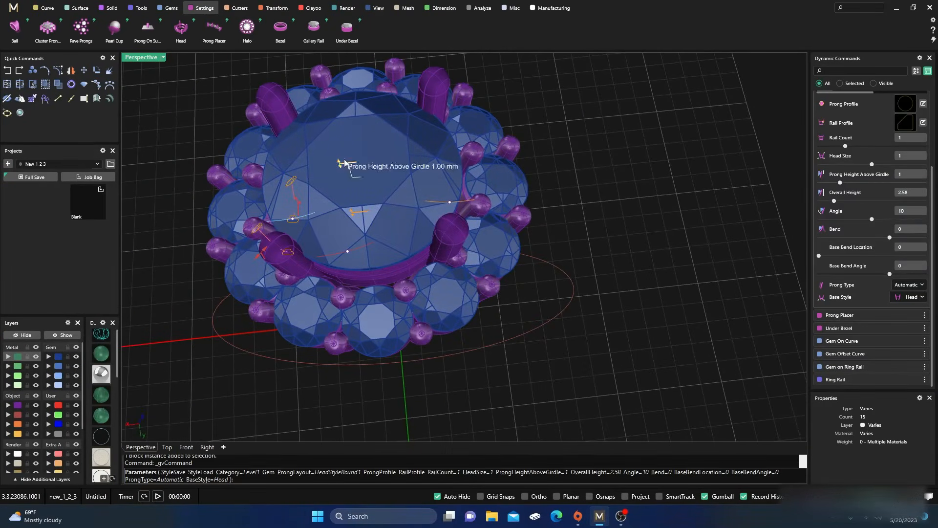
# Enlarge the head size to 1.08 mm so its prongs sit further out from the center diamond
pyautogui.scroll(3, 255, 262)
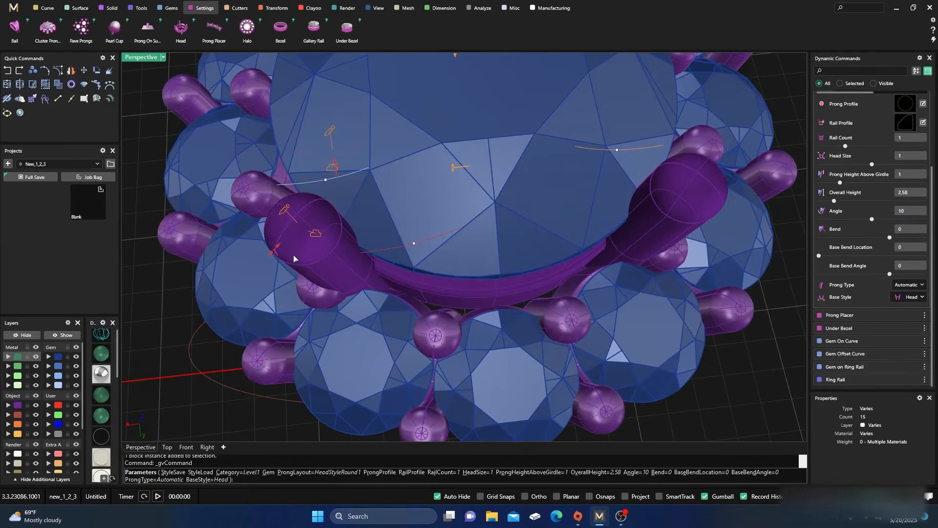
pyautogui.moveTo(277, 256)
pyautogui.moveTo(277, 254); pyautogui.dragTo(273, 259)
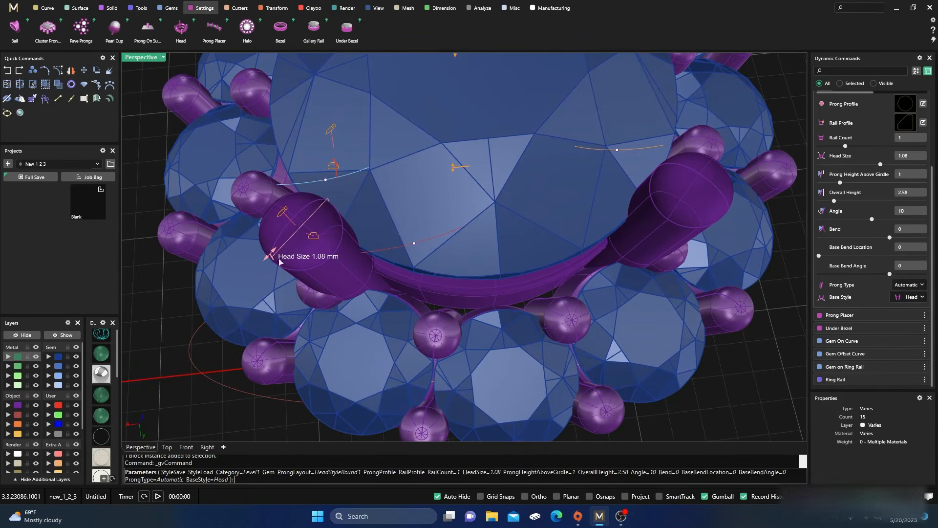
# Check the head prongs against the diamond's girdle and the halo prongs from several angles, and accept the head
pyautogui.scroll(-5, 371, 301)
pyautogui.moveTo(381, 306); pyautogui.dragTo(356, 154, button='right')
pyautogui.scroll(3, 356, 154)
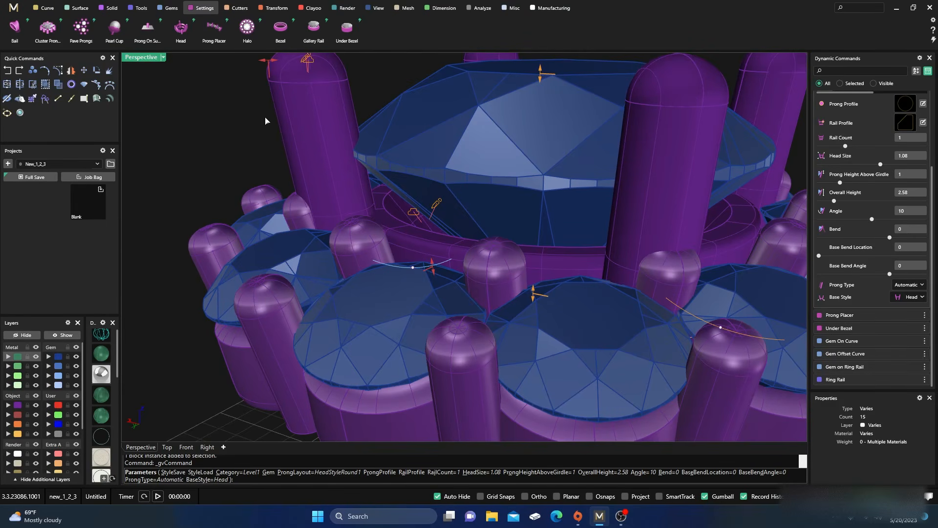
pyautogui.scroll(-5, 368, 146)
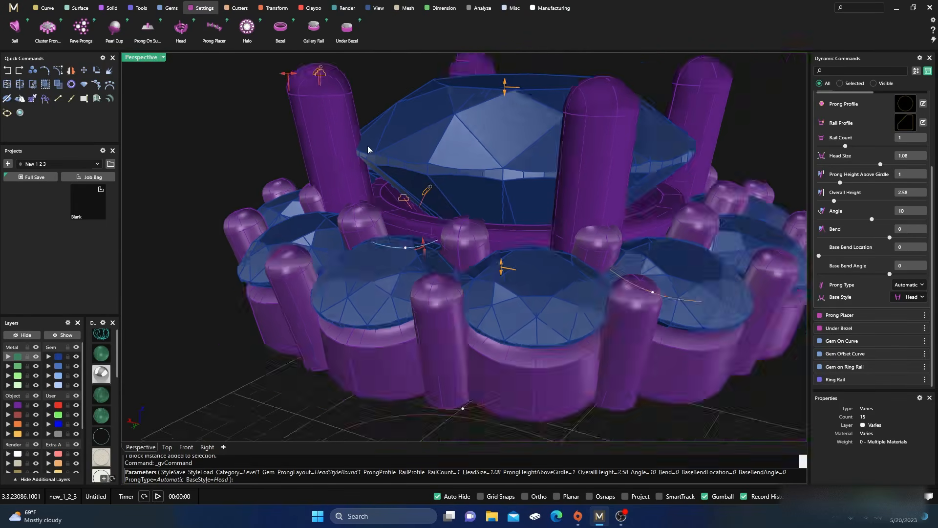
pyautogui.moveTo(404, 194); pyautogui.dragTo(489, 242, button='right')
pyautogui.scroll(4, 434, 200)
pyautogui.scroll(-4, 465, 227)
pyautogui.scroll(5, 513, 229)
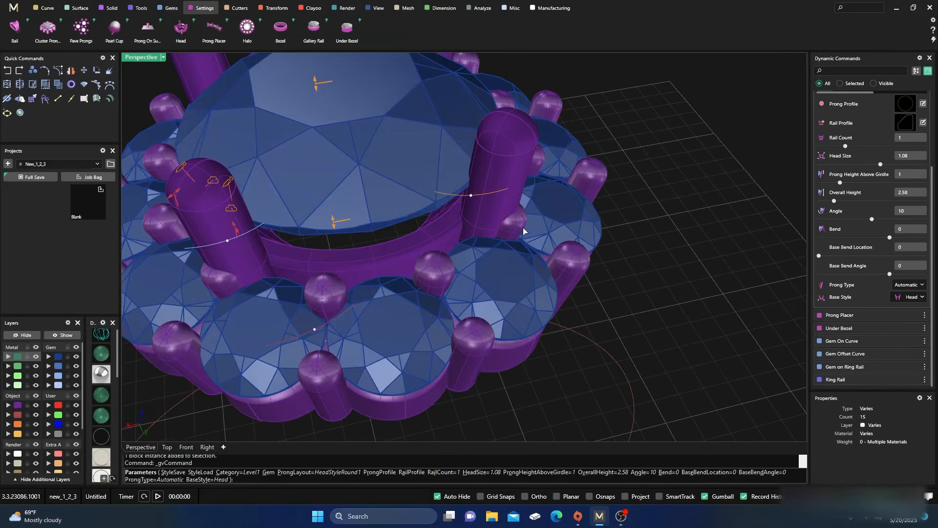
pyautogui.scroll(-5, 447, 211)
pyautogui.moveTo(432, 258); pyautogui.dragTo(446, 244, button='right')
pyautogui.rightClick(411, 273)
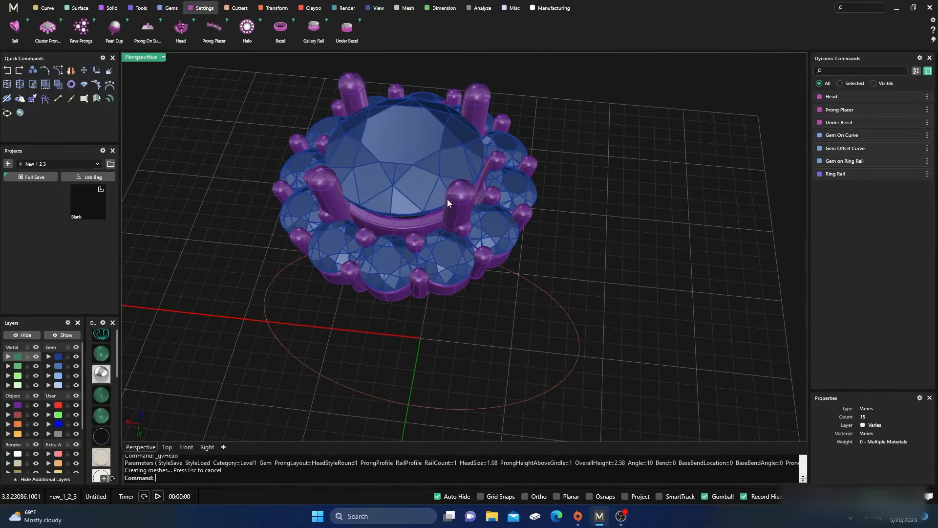
pyautogui.moveTo(395, 226); pyautogui.dragTo(434, 249, button='right')
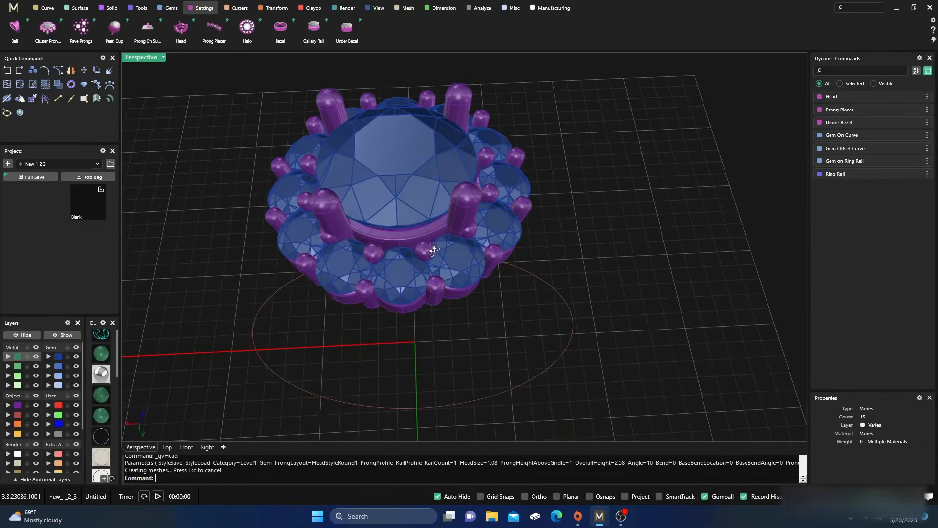
# Draw a circle centered at 0,0,0 in the Top view, slightly smaller than the halo, on the yellow Object layer
pyautogui.doubleClick(148, 59)
pyautogui.scroll(-4, 386, 188)
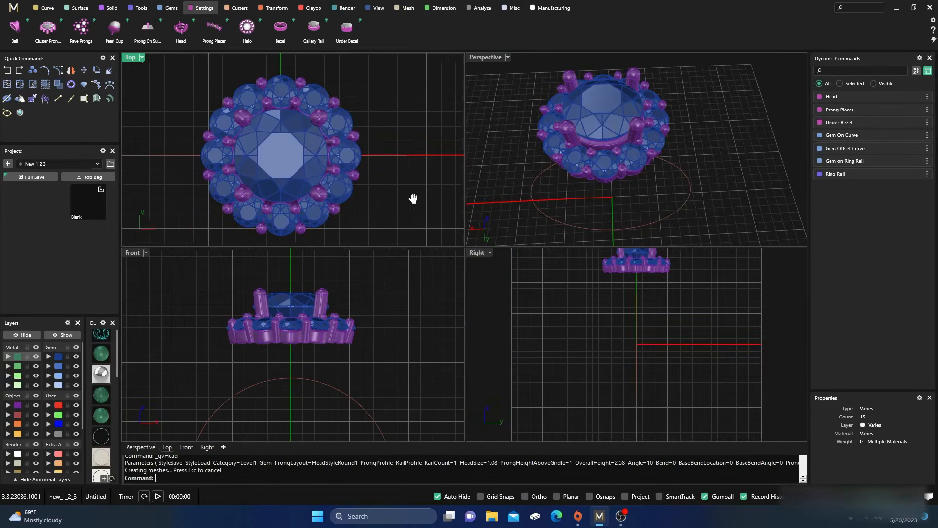
pyautogui.moveTo(393, 186); pyautogui.dragTo(401, 182, button='right')
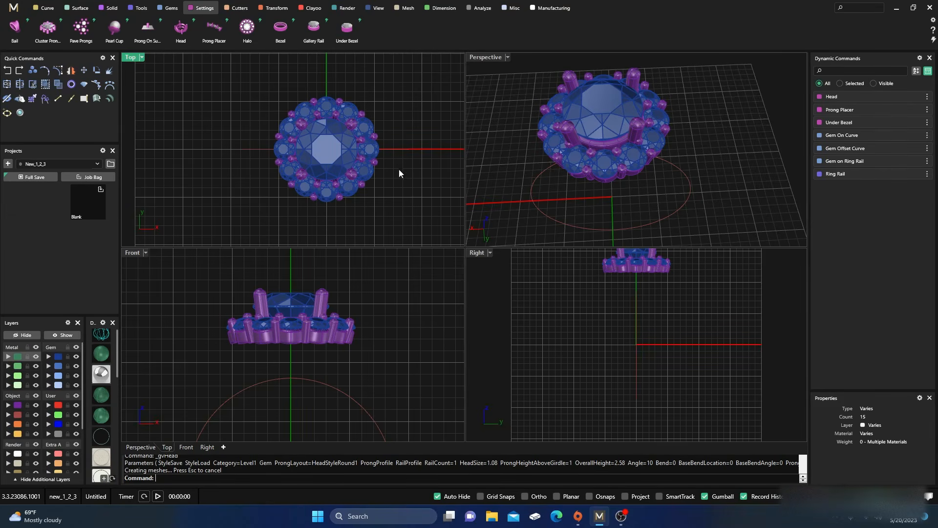
pyautogui.click(44, 8)
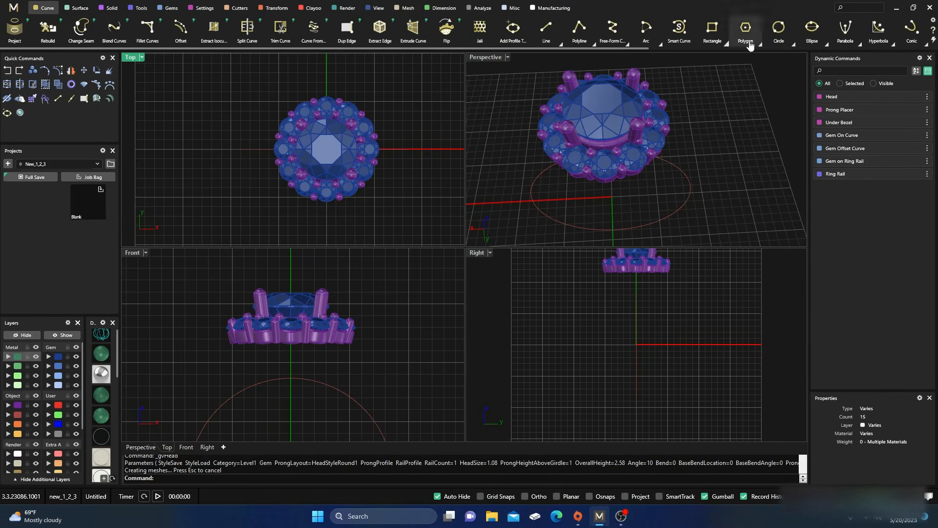
pyautogui.click(779, 30)
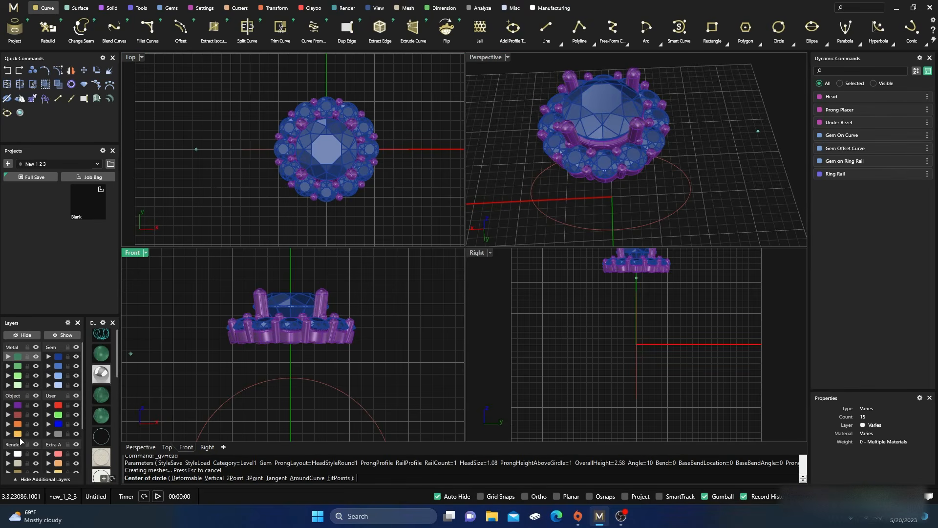
pyautogui.click(20, 433)
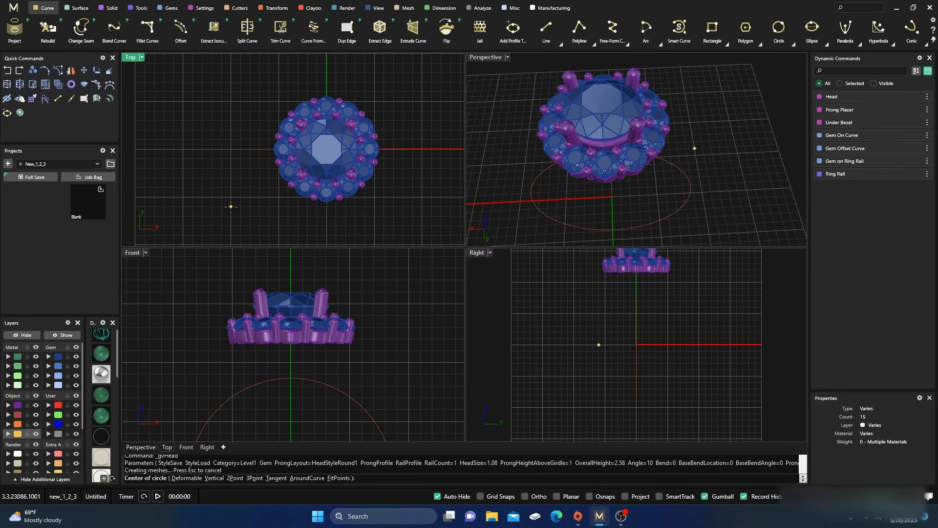
pyautogui.click(327, 148)
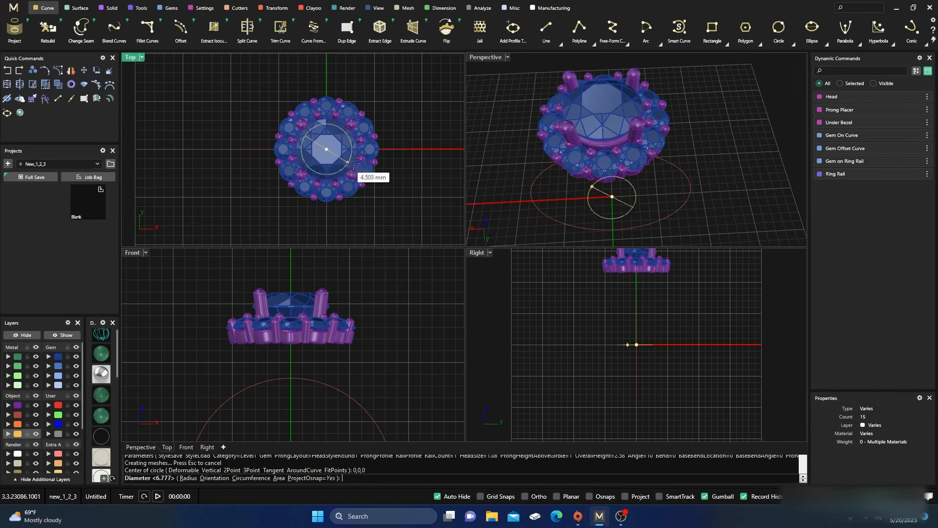
pyautogui.scroll(2, 364, 161)
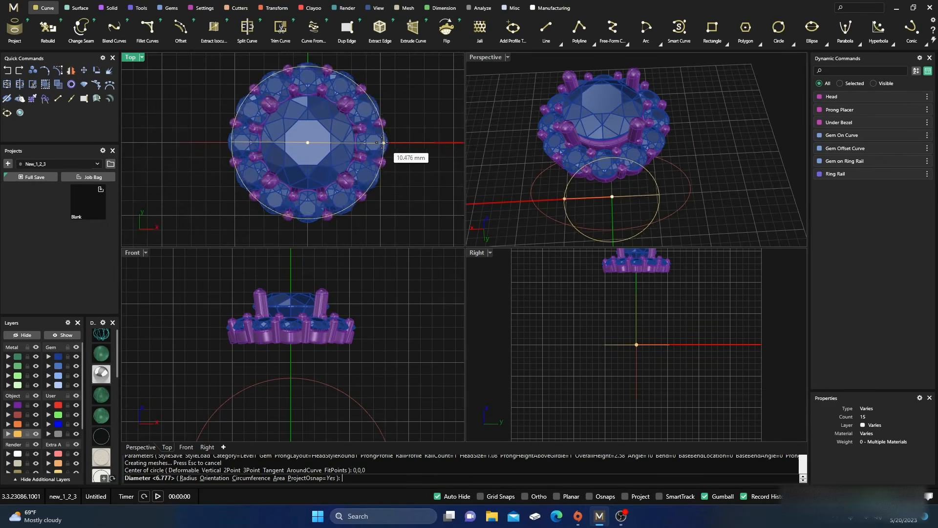
pyautogui.press('Escape')
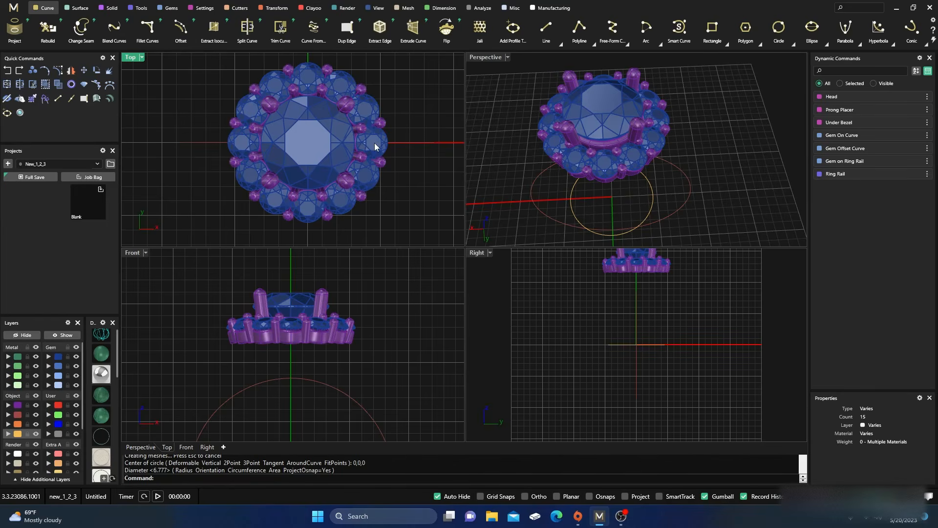
# Create a Curve From 2 Views from the new circle and the ring rail, so it follows the finger's curvature below the halo
pyautogui.doubleClick(488, 58)
pyautogui.moveTo(503, 333); pyautogui.dragTo(454, 346, button='right')
pyautogui.scroll(-5, 494, 282)
pyautogui.click(474, 362)
pyautogui.moveTo(425, 357); pyautogui.dragTo(437, 359)
pyautogui.press('Escape')
pyautogui.moveTo(389, 347); pyautogui.dragTo(345, 280, button='right')
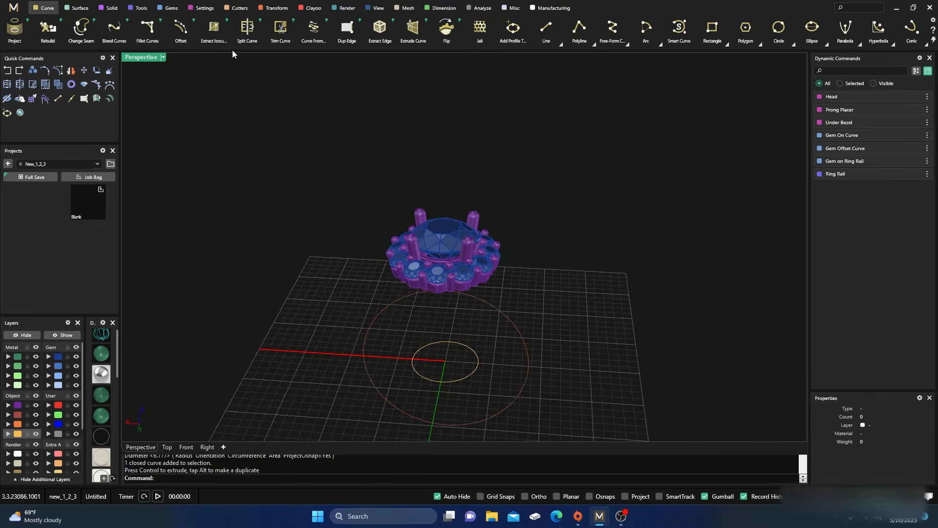
pyautogui.click(313, 29)
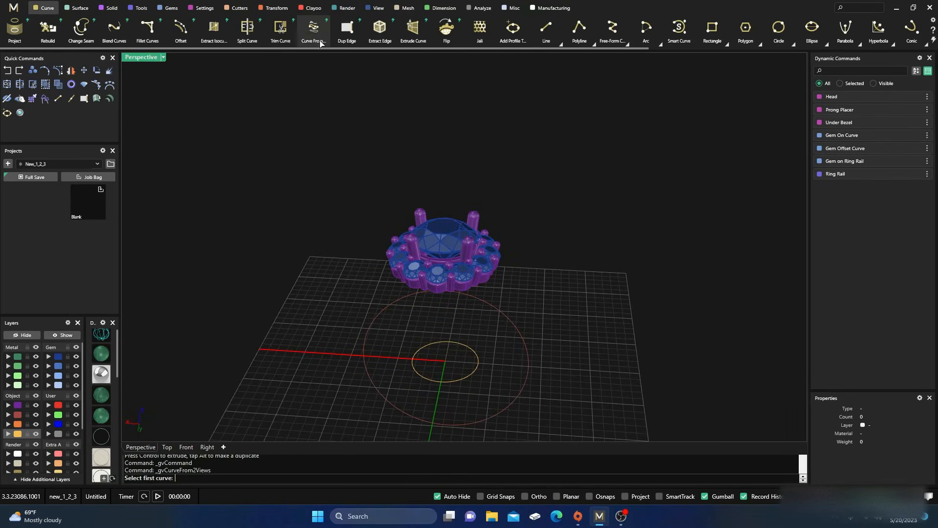
pyautogui.click(439, 347)
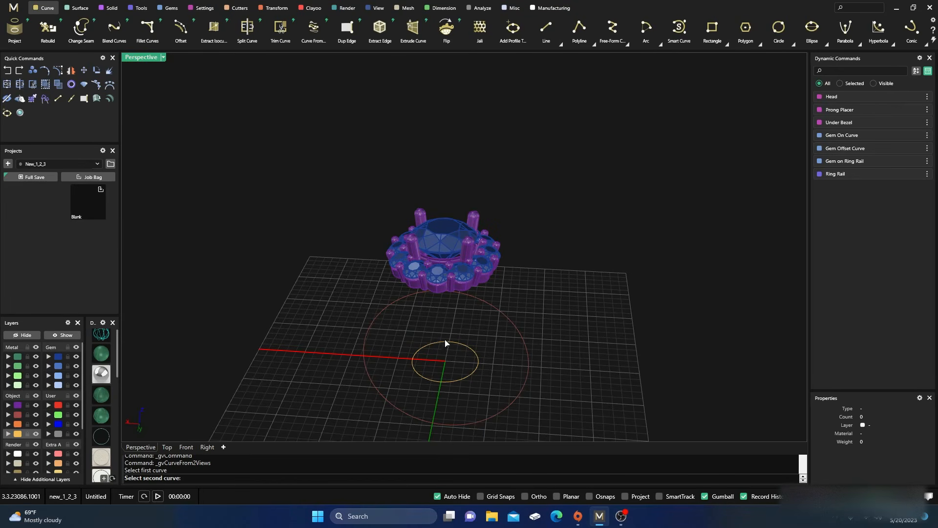
pyautogui.click(474, 305)
pyautogui.moveTo(465, 319); pyautogui.dragTo(406, 319, button='right')
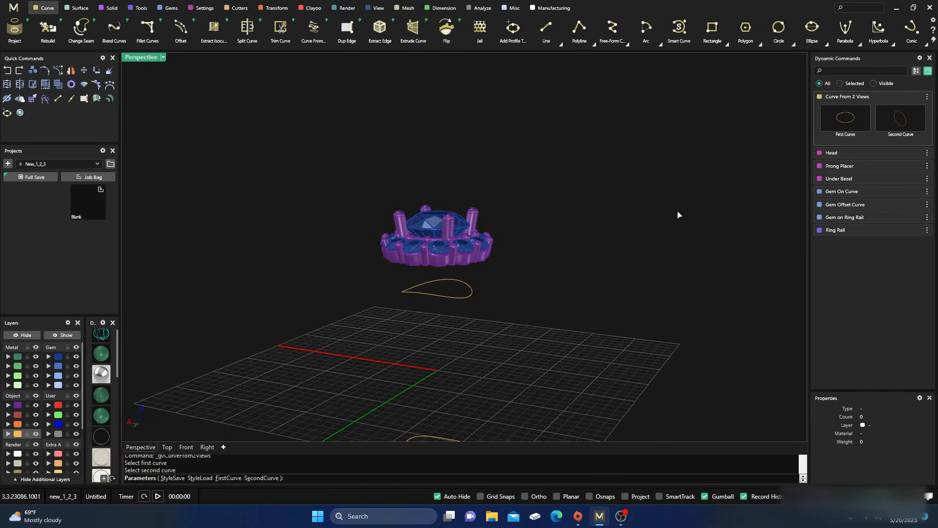
pyautogui.press('Return')
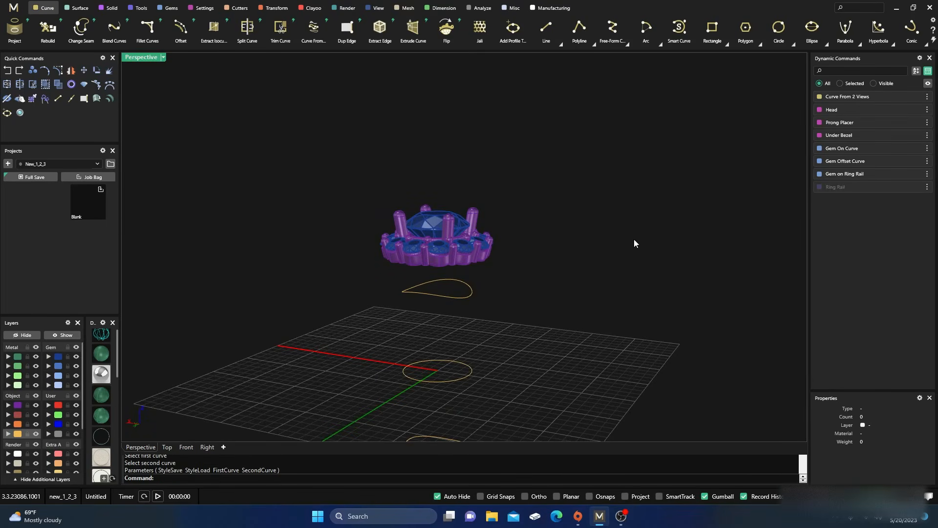
# Show the hidden Ring Rail again in the model
pyautogui.click(927, 188)
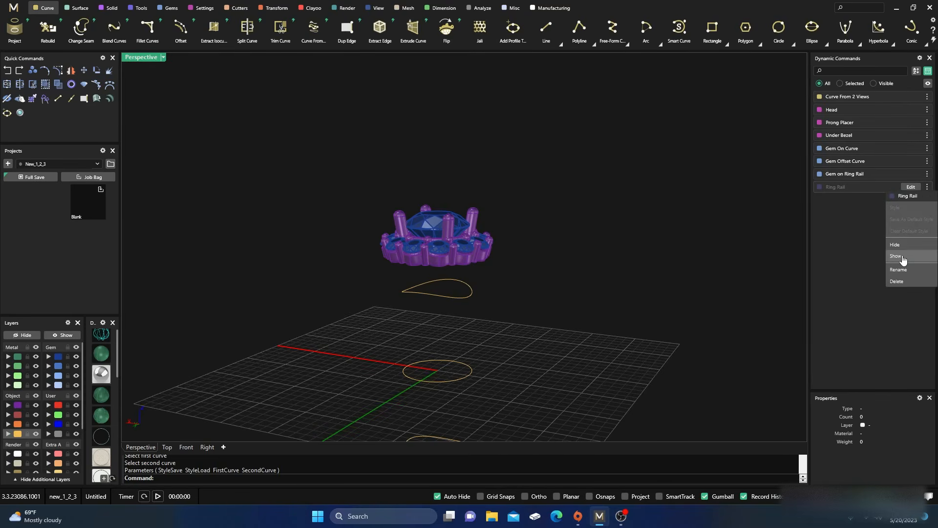
pyautogui.click(927, 191)
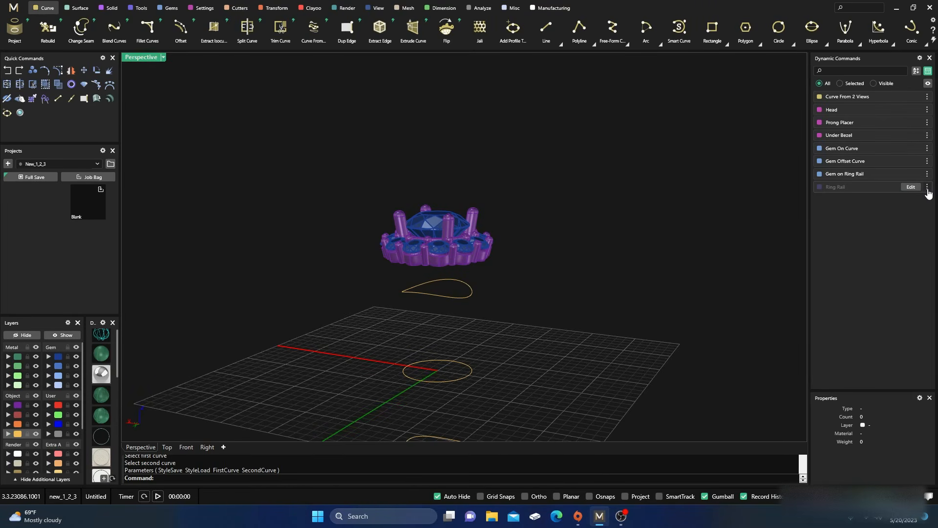
pyautogui.click(927, 190)
pyautogui.click(896, 257)
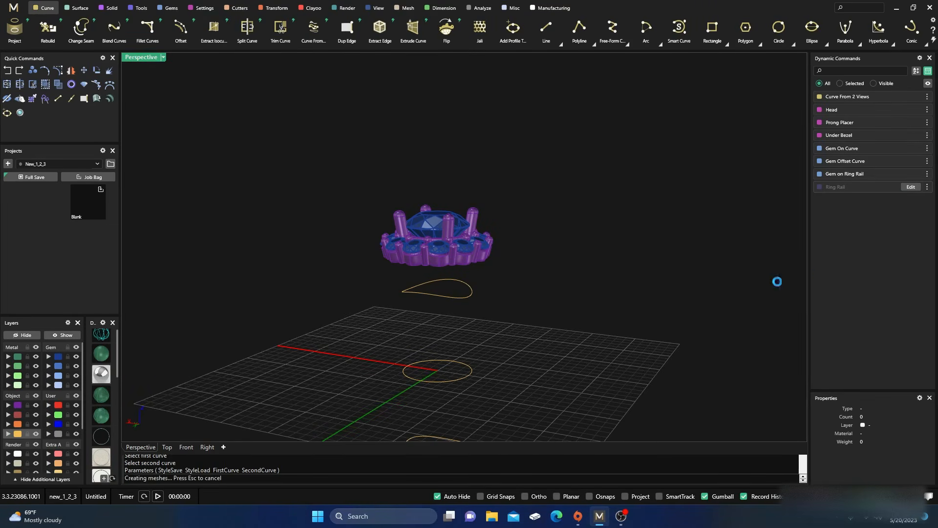
pyautogui.moveTo(517, 272); pyautogui.dragTo(477, 273, button='right')
pyautogui.scroll(3, 477, 273)
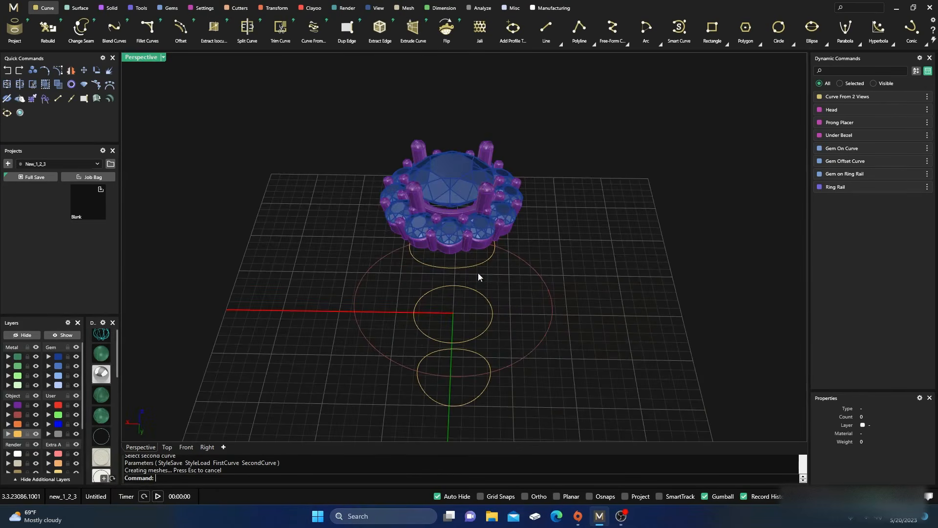
# Edit the halo's Gem On Curve and assign the Curve From 2 Views result below it as the target object
pyautogui.click(479, 223)
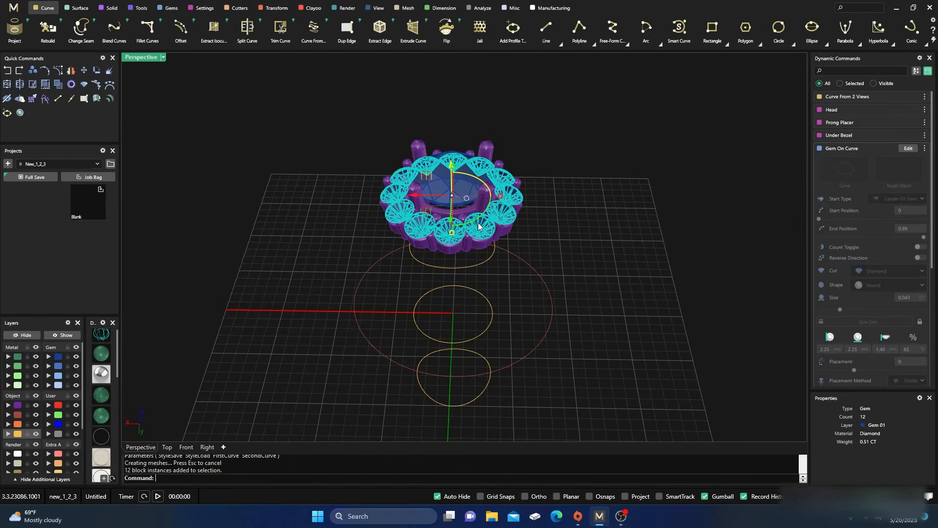
pyautogui.click(908, 149)
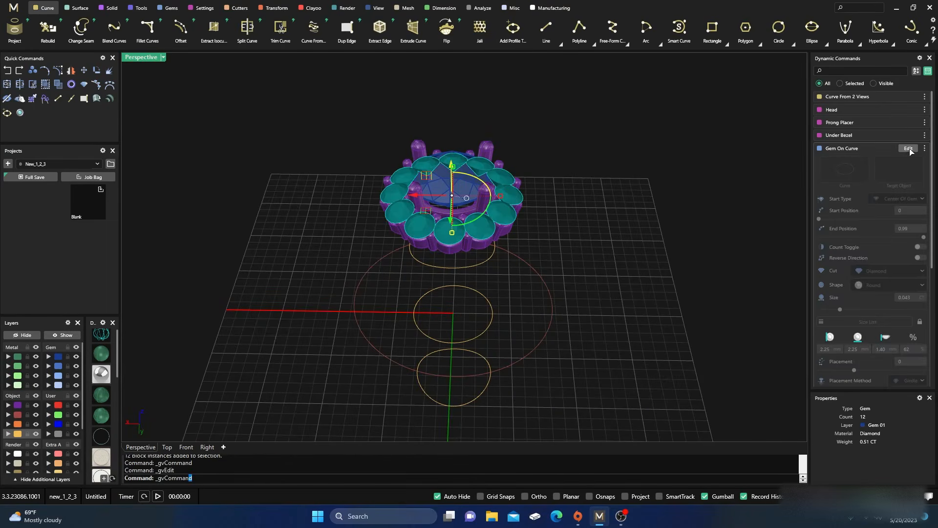
pyautogui.click(903, 176)
pyautogui.moveTo(665, 311); pyautogui.dragTo(511, 283, button='right')
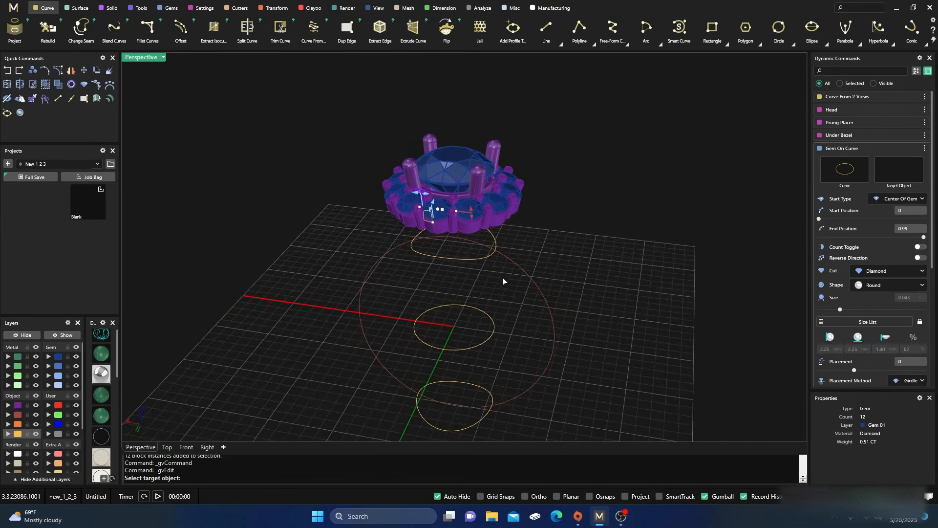
pyautogui.click(474, 264)
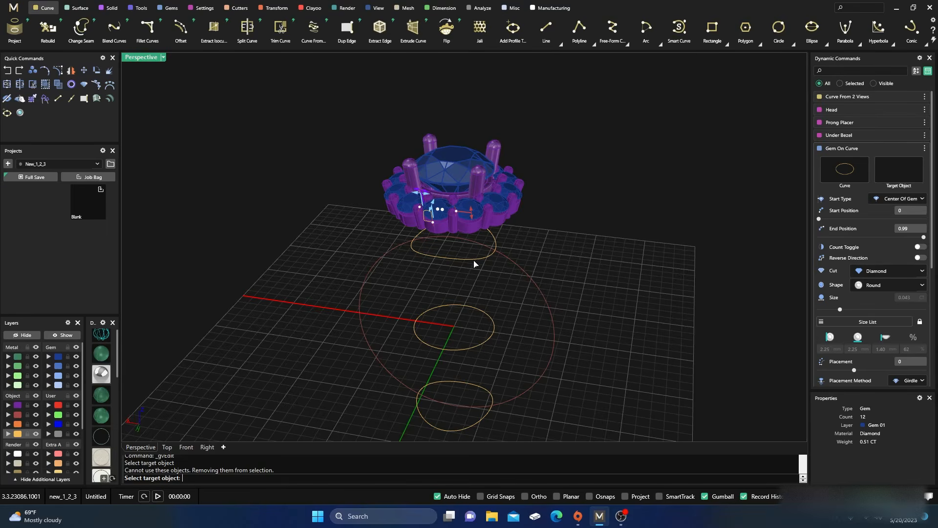
pyautogui.click(478, 266)
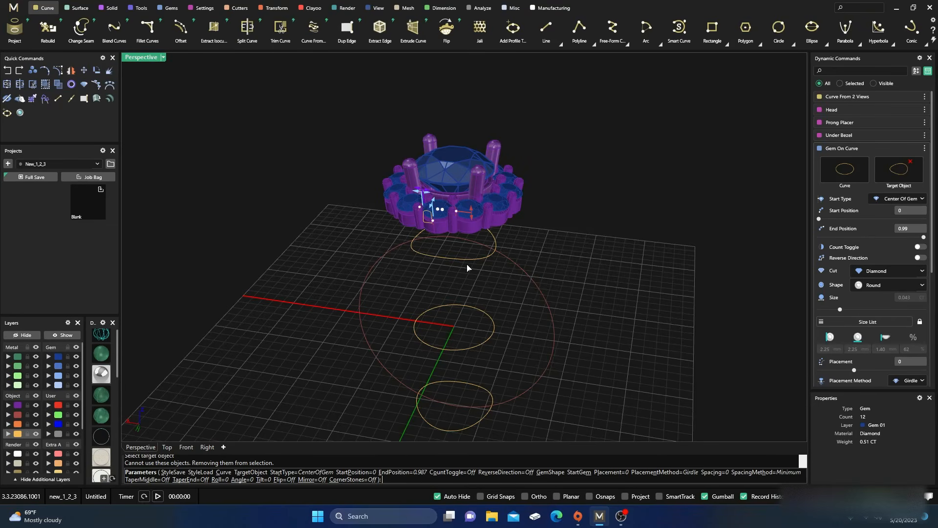
pyautogui.rightClick(483, 296)
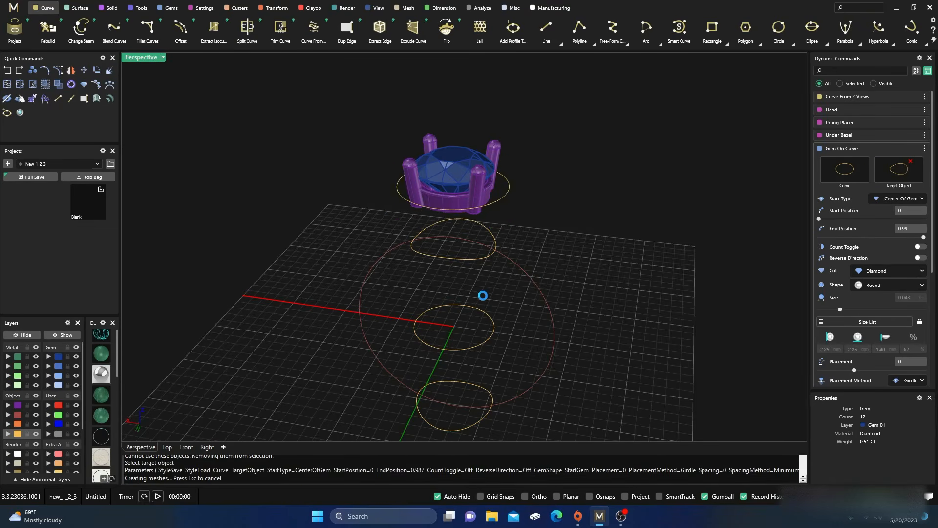
# Scale the base circle at the origin down evenly so the halo gems tilt outward more
pyautogui.keyDown('shift'); pyautogui.click(472, 259); pyautogui.keyUp('shift')
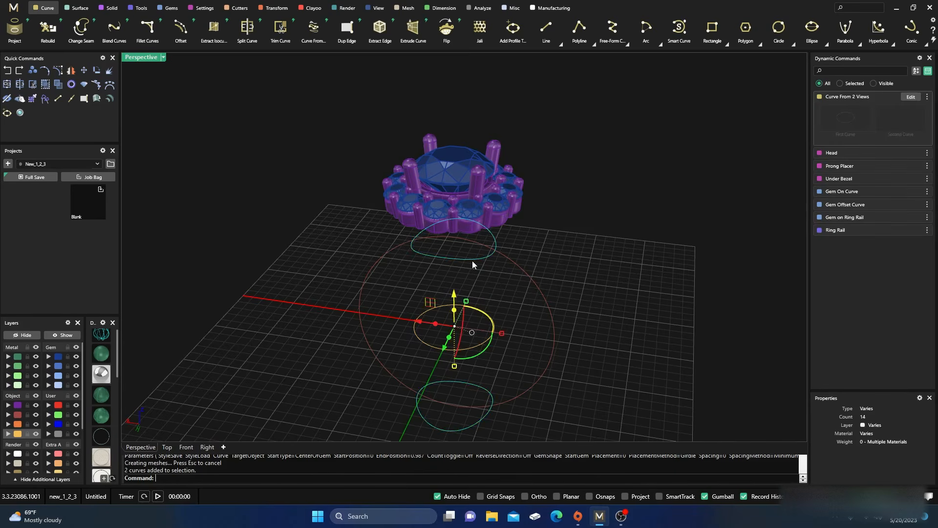
pyautogui.click(522, 256)
pyautogui.click(488, 341)
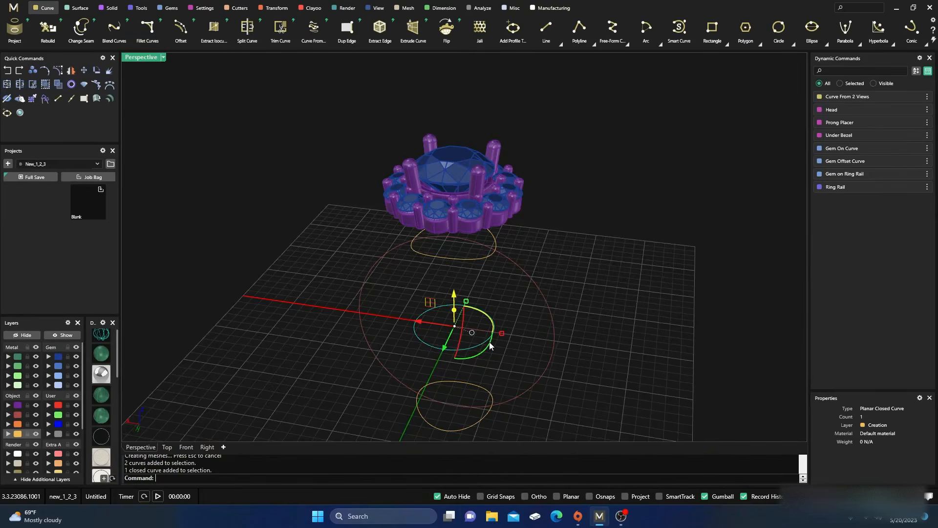
pyautogui.moveTo(513, 203); pyautogui.dragTo(548, 309, button='right')
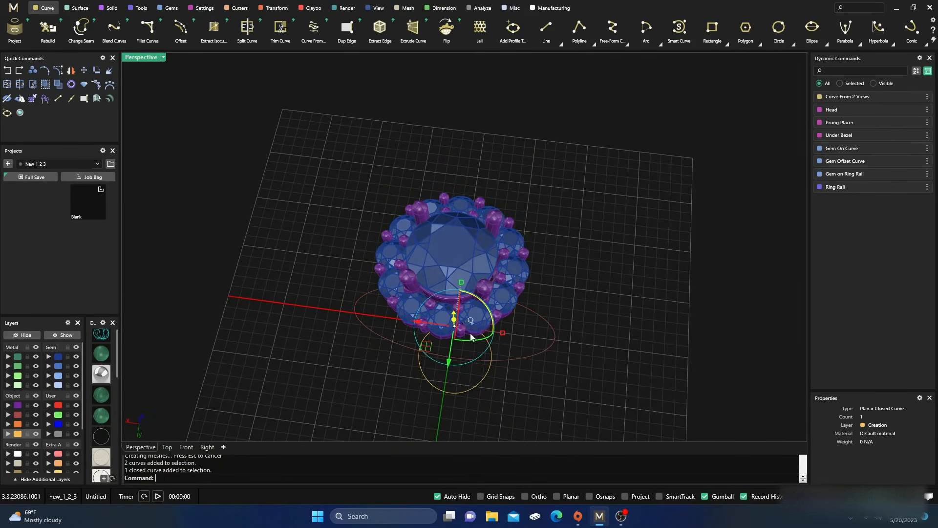
pyautogui.scroll(5, 478, 328)
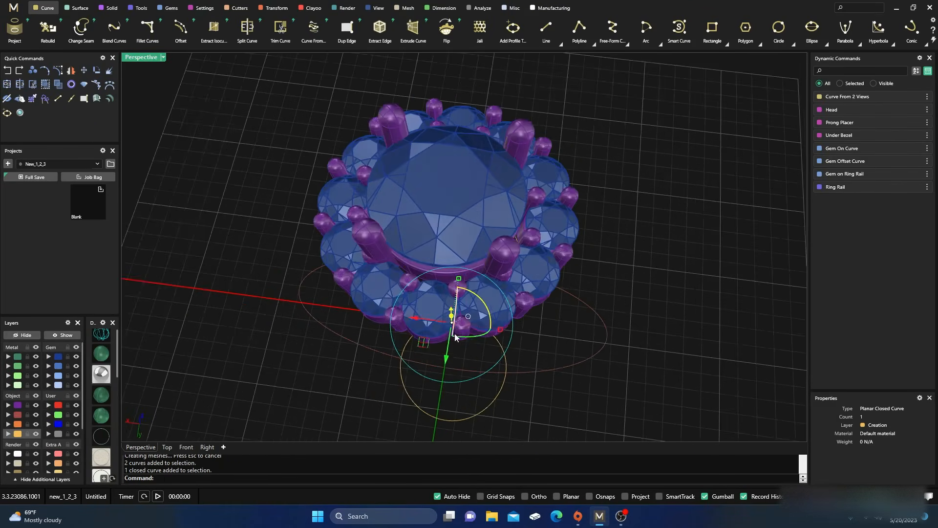
pyautogui.click(422, 345)
pyautogui.moveTo(421, 345); pyautogui.dragTo(431, 344)
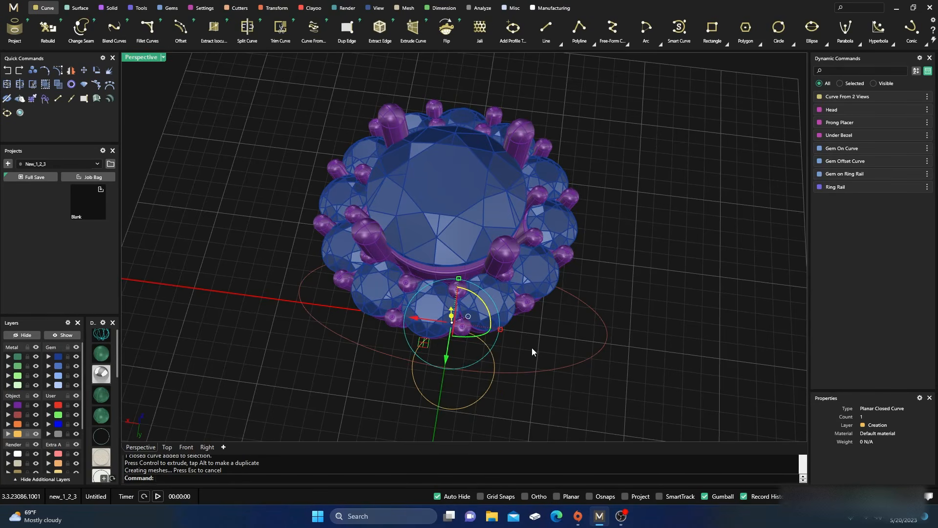
# Edit the Gem Offset Curve that carries the halo gems and set its girdle spacing to 1.4
pyautogui.moveTo(533, 348); pyautogui.dragTo(522, 329, button='right')
pyautogui.scroll(4, 476, 239)
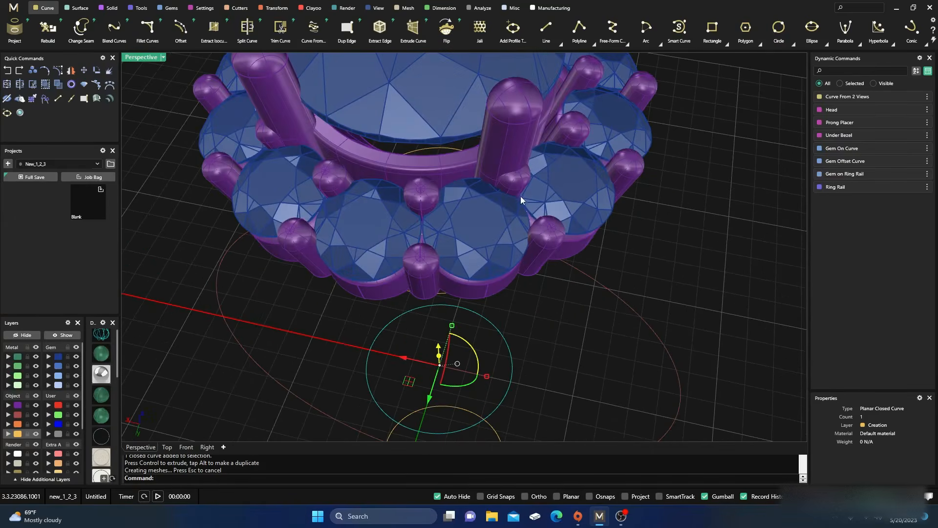
pyautogui.moveTo(514, 180); pyautogui.dragTo(527, 228, button='right')
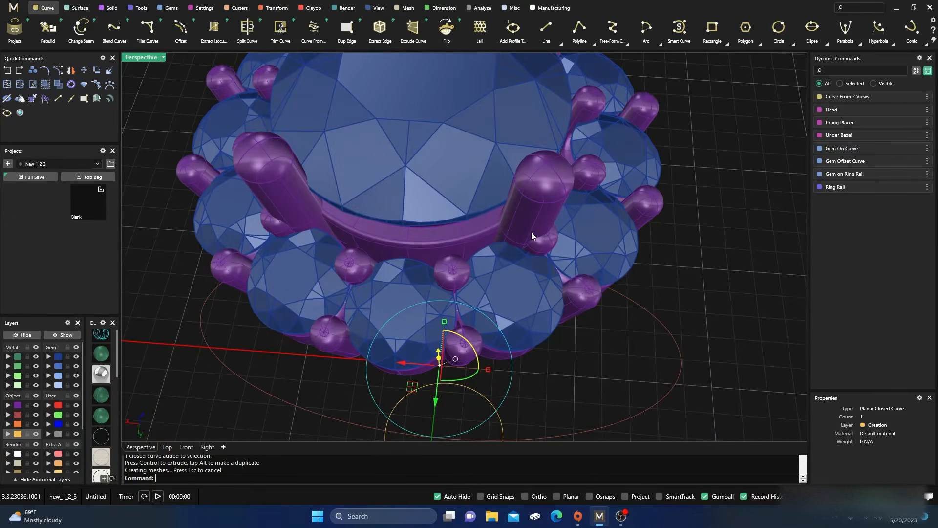
pyautogui.scroll(-2, 531, 232)
pyautogui.click(243, 253)
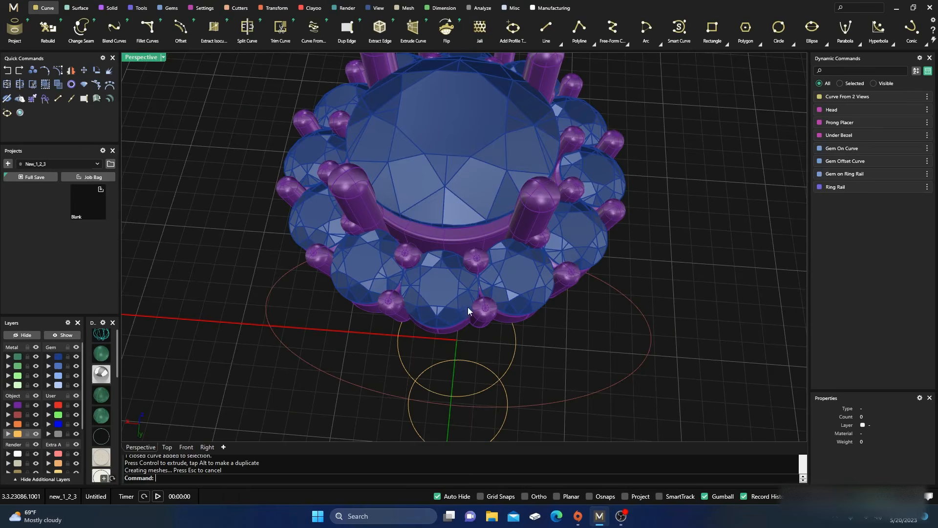
pyautogui.scroll(3, 467, 306)
pyautogui.scroll(5, 487, 271)
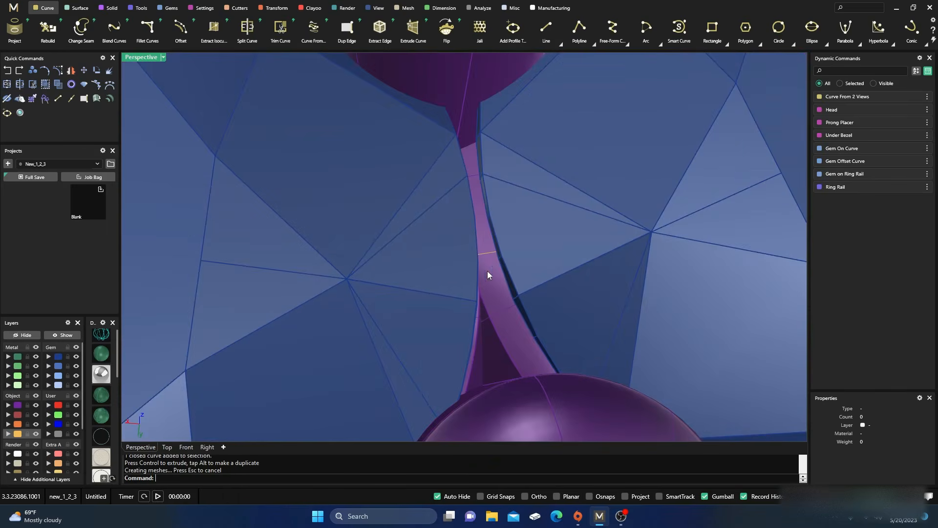
pyautogui.click(488, 254)
pyautogui.scroll(-8, 491, 255)
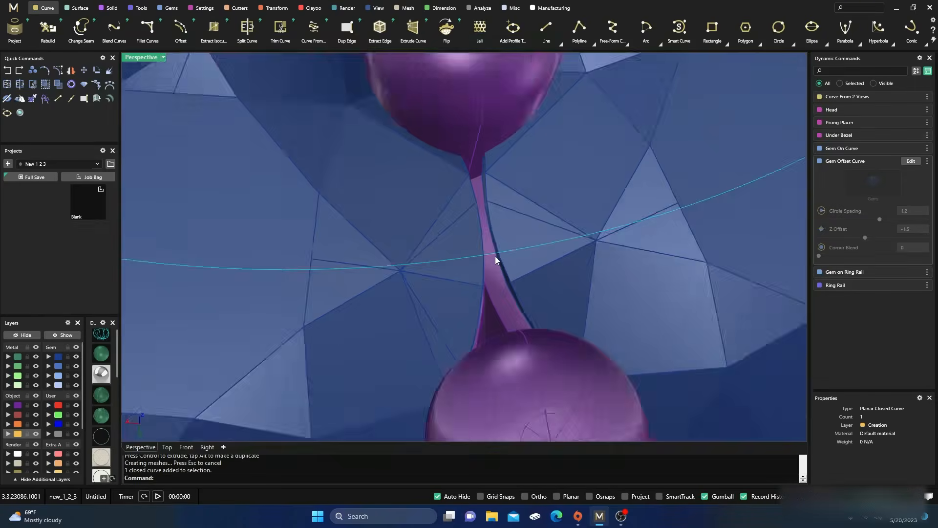
pyautogui.scroll(-2, 476, 277)
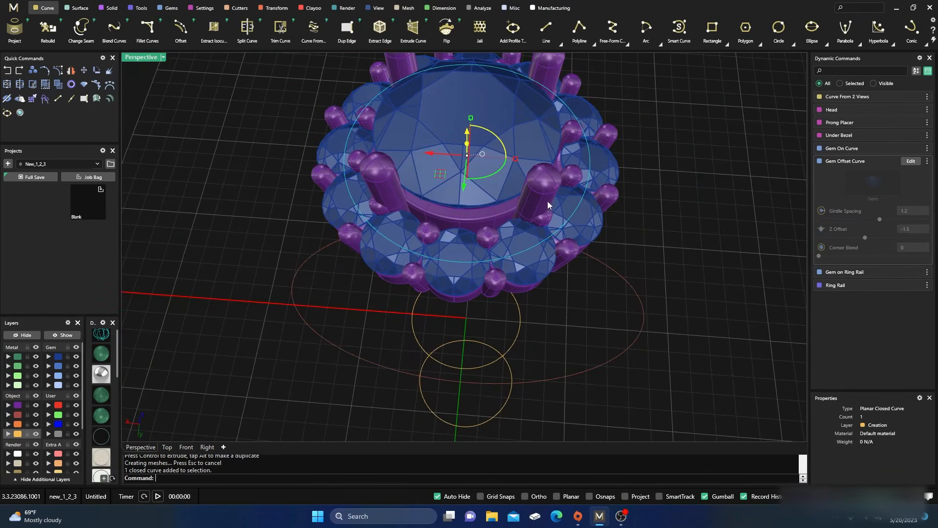
pyautogui.click(910, 161)
pyautogui.moveTo(633, 264); pyautogui.dragTo(638, 279, button='right')
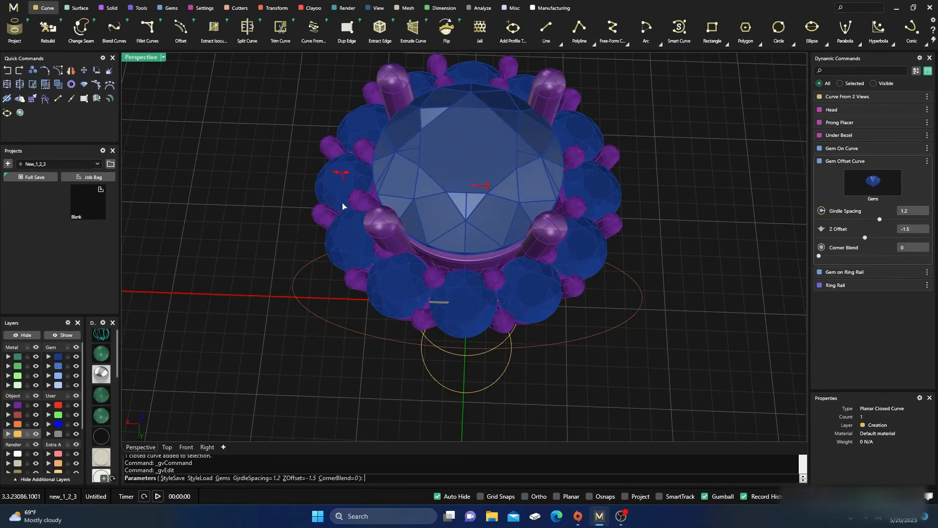
pyautogui.moveTo(339, 179); pyautogui.dragTo(336, 179)
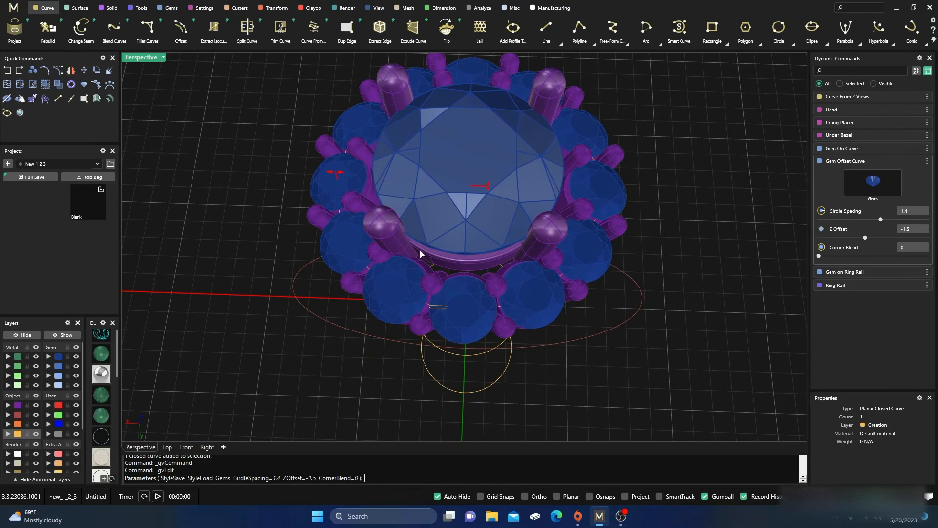
pyautogui.scroll(6, 582, 252)
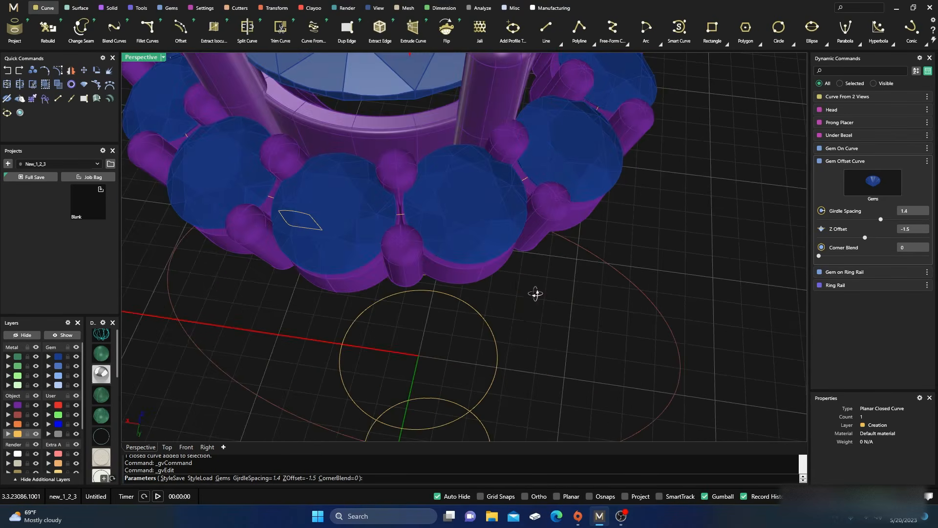
pyautogui.scroll(-5, 454, 204)
pyautogui.moveTo(462, 241); pyautogui.dragTo(472, 255, button='right')
pyautogui.moveTo(471, 296); pyautogui.dragTo(468, 273, button='right')
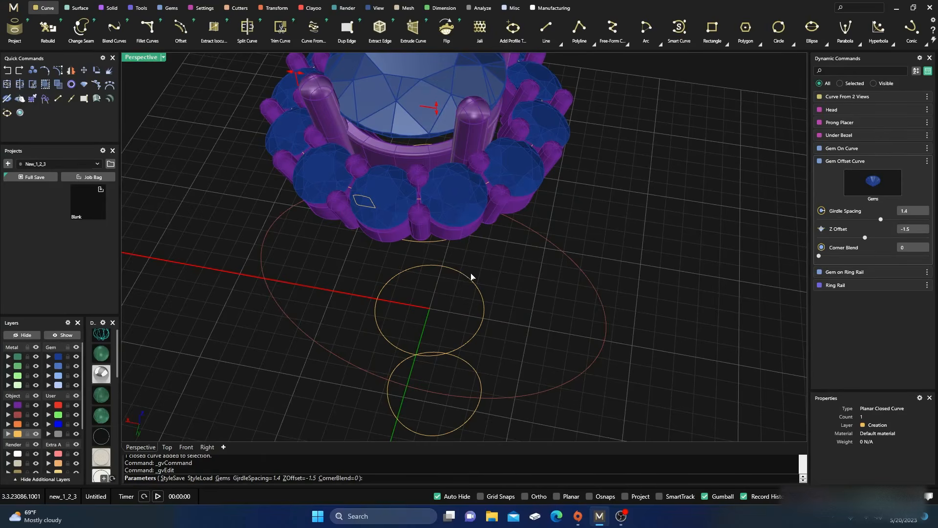
pyautogui.press('Return')
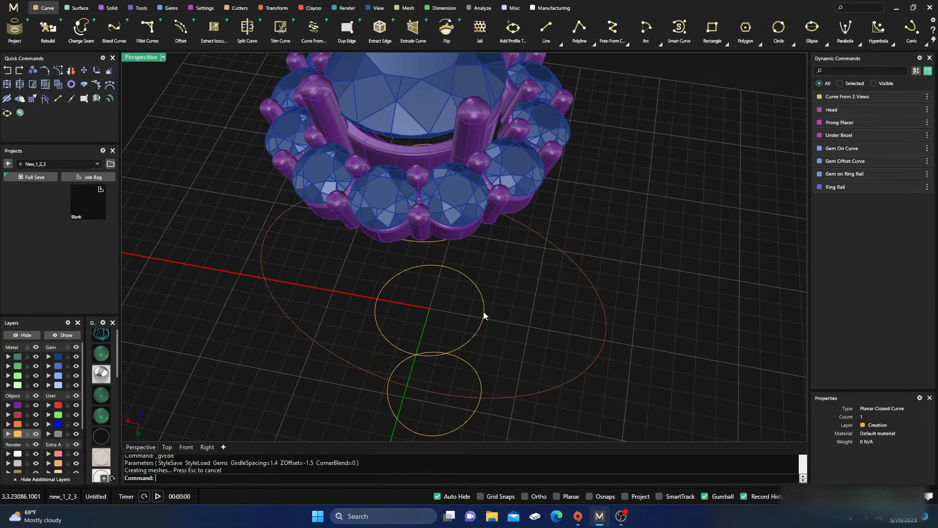
# Scale the base circle at the origin slightly smaller once more to increase the halo's tilt
pyautogui.click(484, 318)
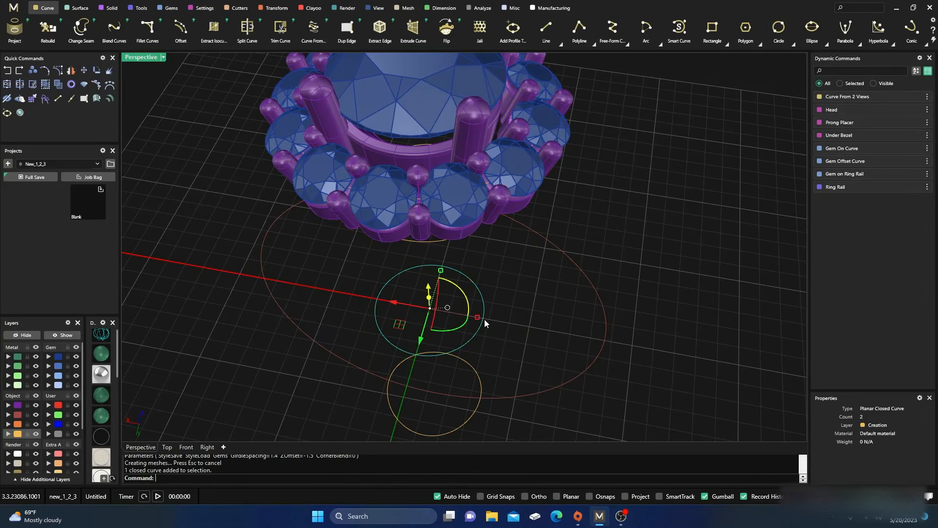
pyautogui.click(401, 328)
pyautogui.click(402, 327)
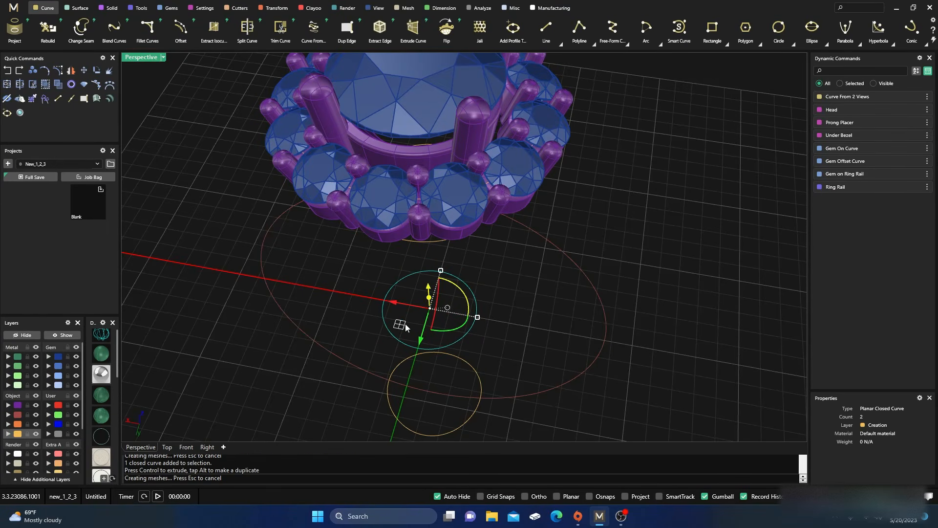
# Inspect the tilted halo gems and prongs from above, and the halo's underside against the curved base curve and ring rail
pyautogui.scroll(5, 500, 248)
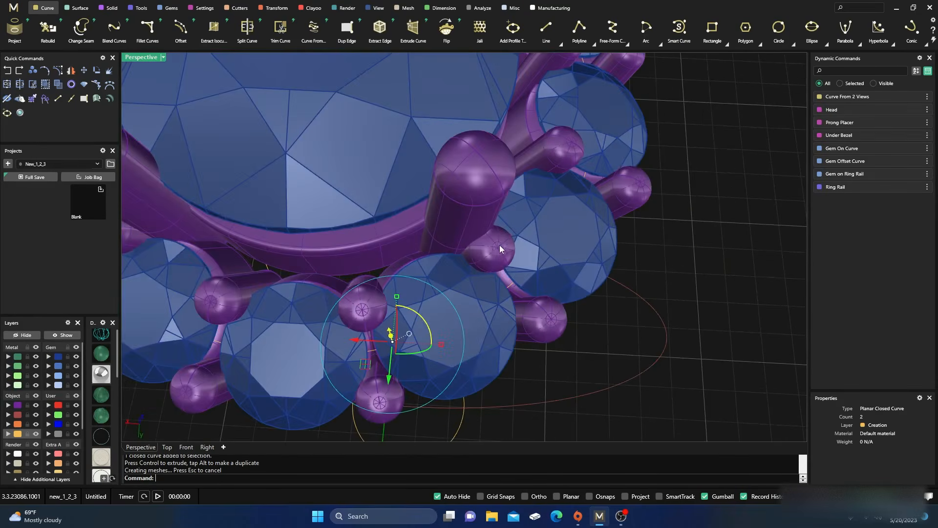
pyautogui.scroll(-6, 485, 242)
pyautogui.moveTo(507, 293); pyautogui.dragTo(505, 179, button='right')
pyautogui.moveTo(410, 223); pyautogui.dragTo(360, 285, button='right')
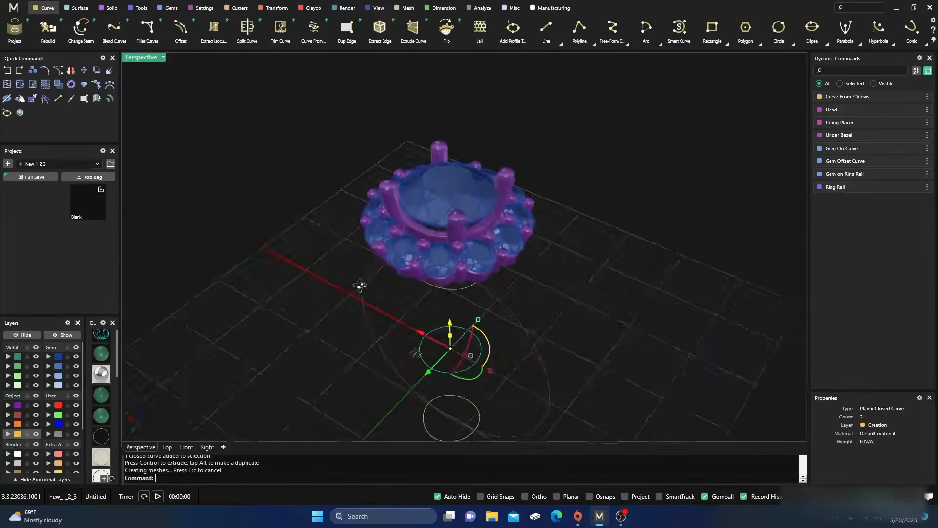
pyautogui.scroll(5, 463, 277)
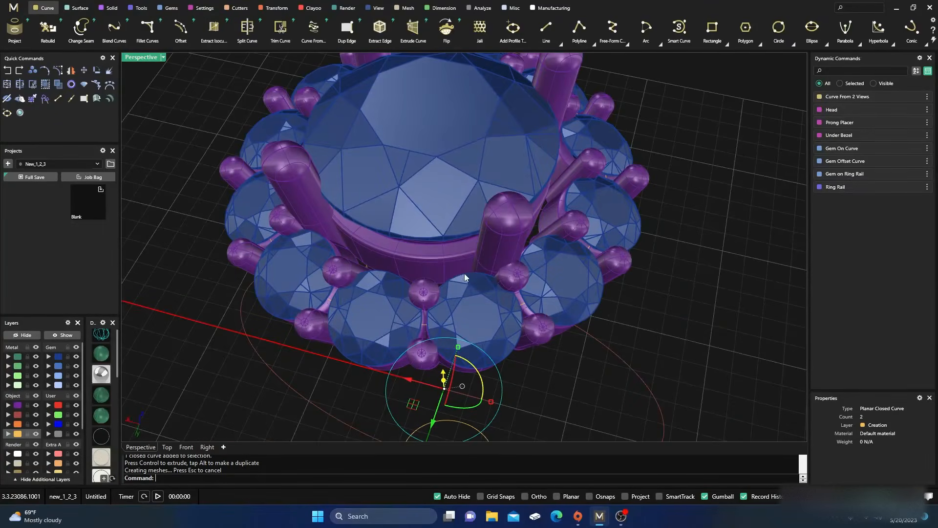
pyautogui.scroll(-8, 463, 278)
pyautogui.moveTo(450, 274); pyautogui.dragTo(450, 235, button='right')
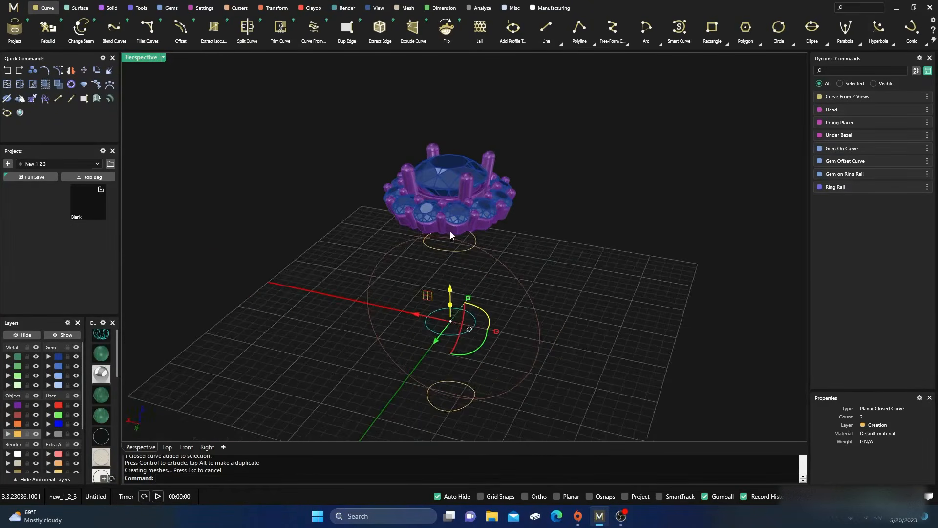
pyautogui.scroll(4, 449, 232)
pyautogui.moveTo(447, 294); pyautogui.dragTo(417, 269, button='right')
pyautogui.click(433, 279)
pyautogui.scroll(4, 442, 201)
pyautogui.moveTo(468, 254); pyautogui.dragTo(452, 228, button='right')
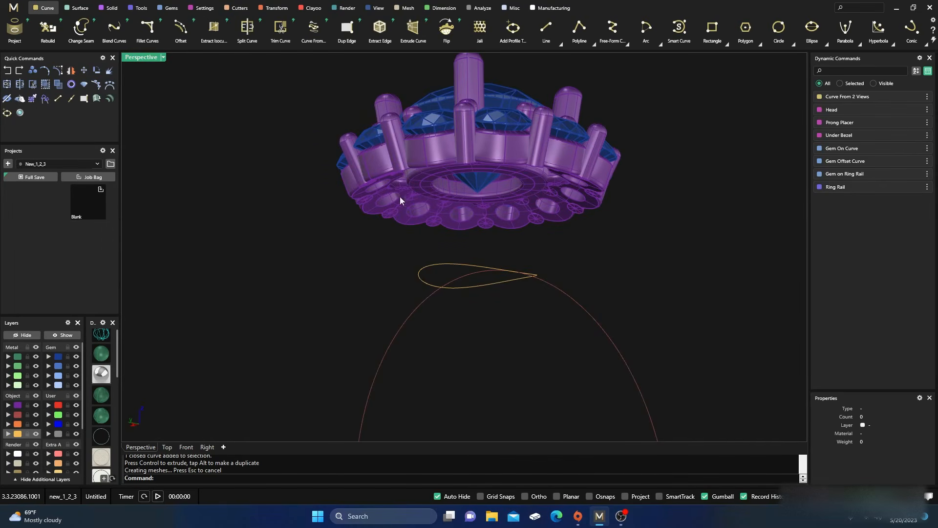
pyautogui.moveTo(424, 234); pyautogui.dragTo(459, 226, button='right')
pyautogui.scroll(6, 415, 189)
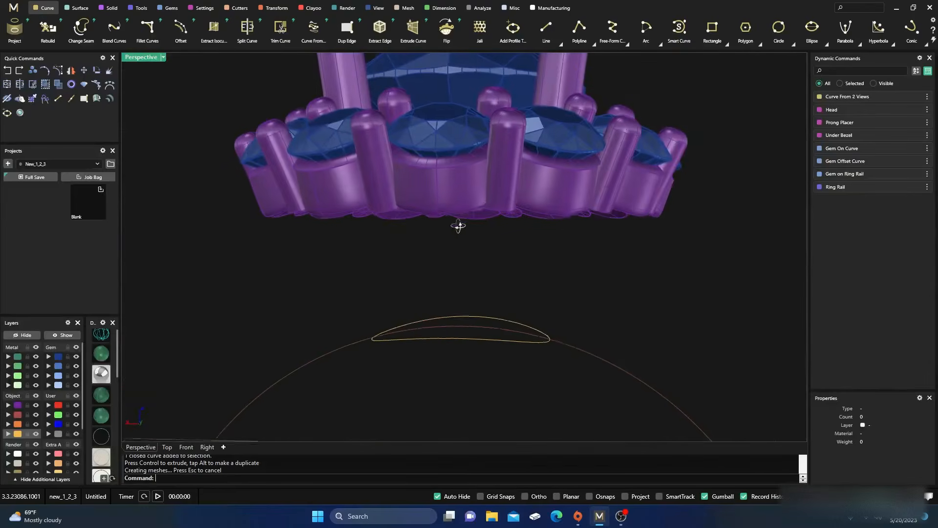
# Place shank profile 02 on the curved base curve above the ring rail with Profile Placer
pyautogui.scroll(-6, 430, 222)
pyautogui.moveTo(427, 262); pyautogui.dragTo(440, 288, button='right')
pyautogui.scroll(5, 416, 271)
pyautogui.click(402, 272)
pyautogui.scroll(-8, 303, 216)
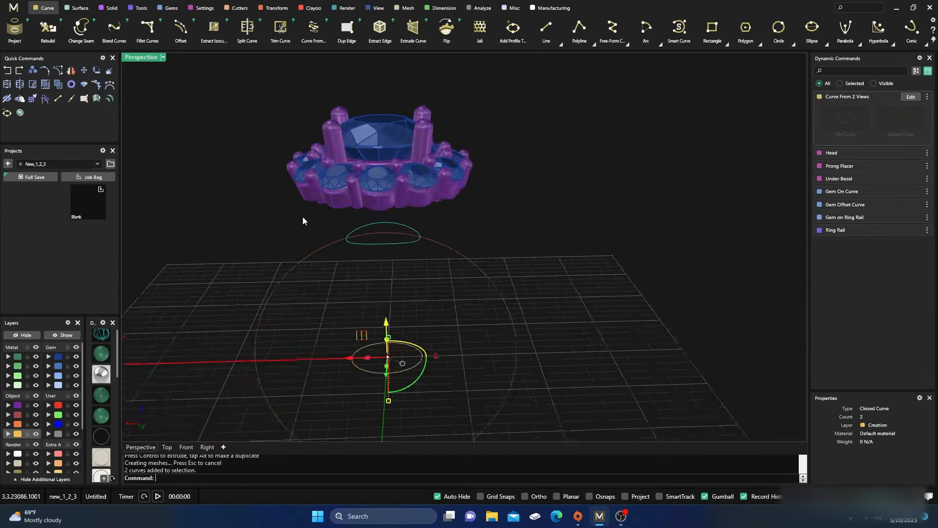
pyautogui.click(295, 232)
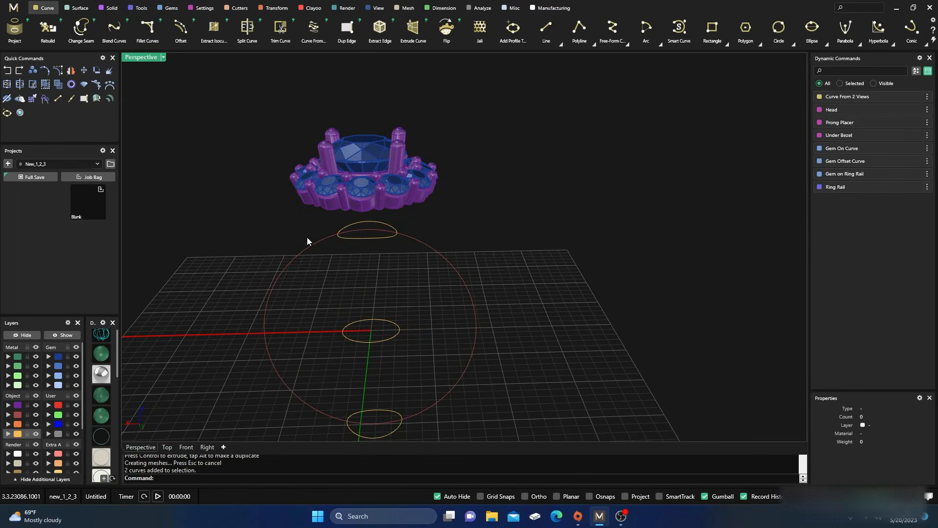
pyautogui.click(366, 239)
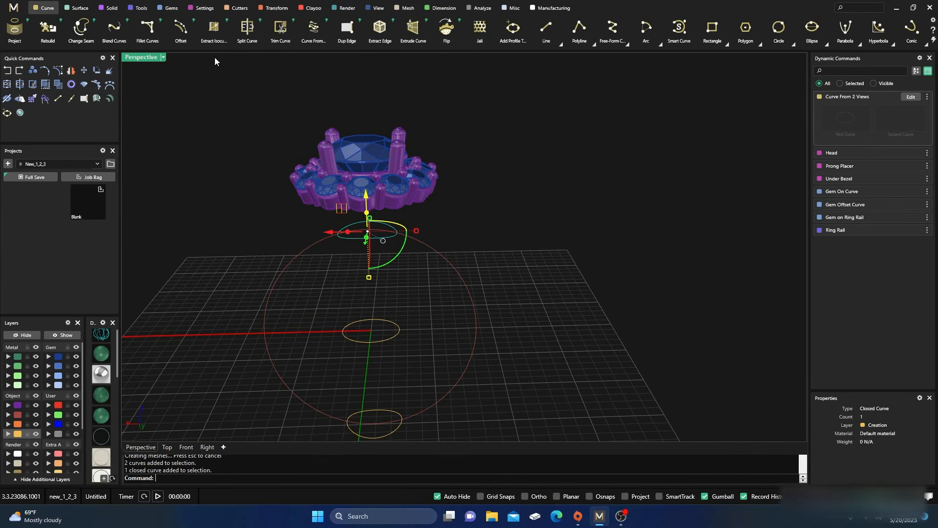
pyautogui.click(137, 8)
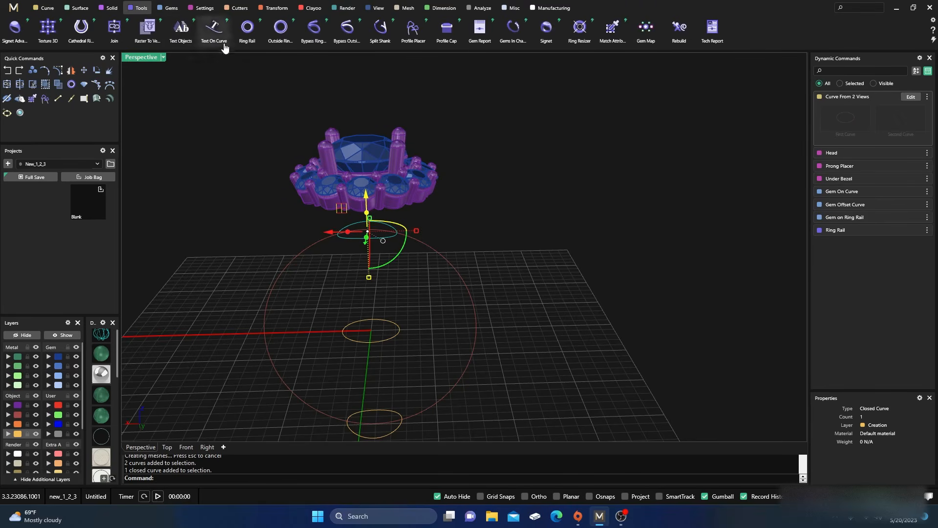
pyautogui.click(413, 36)
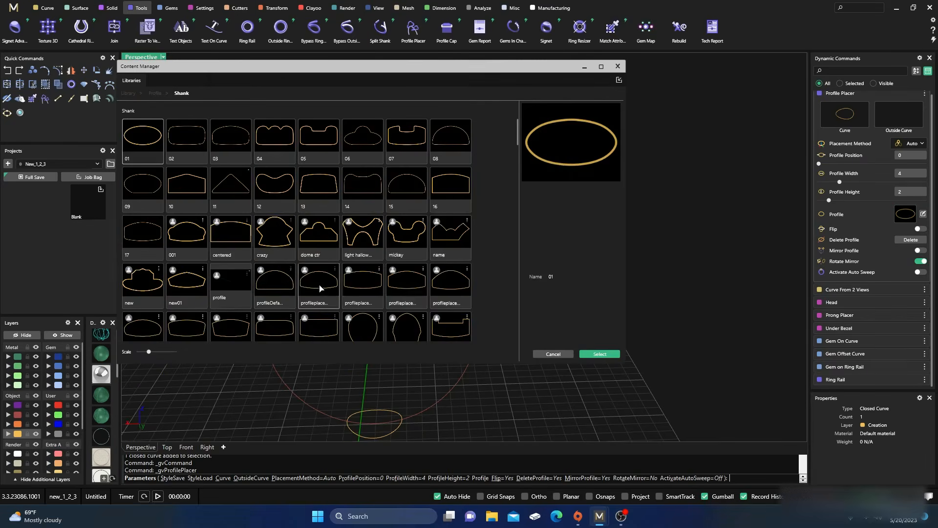
pyautogui.click(193, 144)
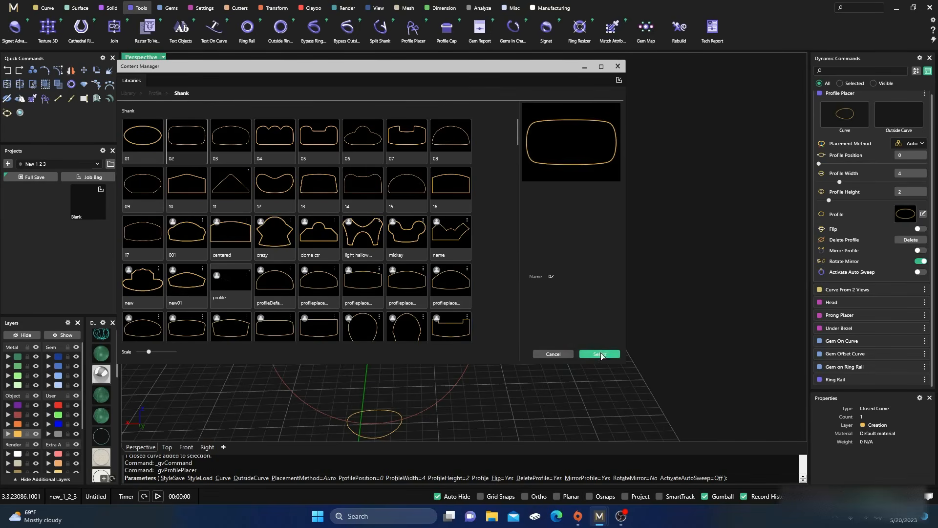
pyautogui.click(619, 66)
# Reduce the placed profile's width and height on the base curve to 0.9 each
pyautogui.moveTo(521, 270)
pyautogui.mouseDown(button='right')
pyautogui.moveTo(519, 281)
pyautogui.moveTo(515, 260)
pyautogui.mouseUp(button='right')
pyautogui.scroll(3, 347, 238)
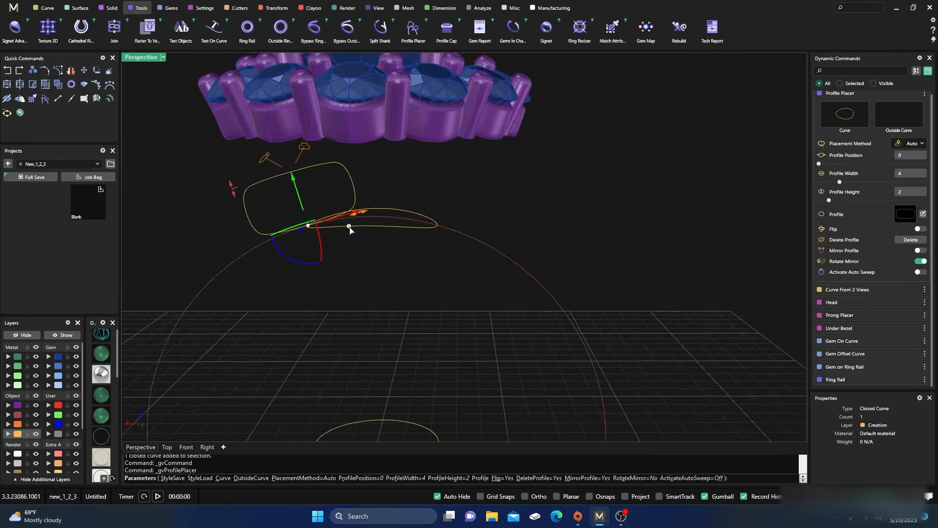
pyautogui.scroll(3, 347, 228)
pyautogui.moveTo(365, 207); pyautogui.dragTo(223, 249)
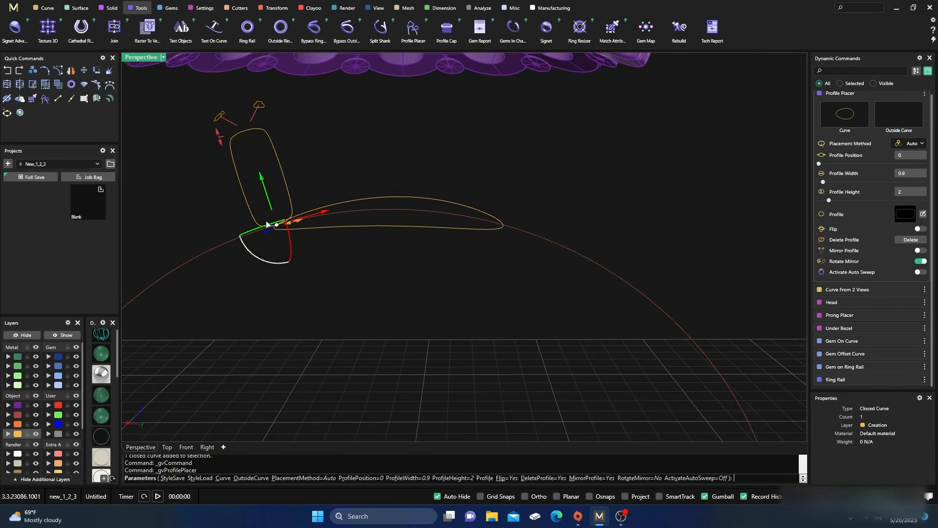
pyautogui.moveTo(317, 263); pyautogui.dragTo(341, 267, button='right')
pyautogui.scroll(-4, 340, 268)
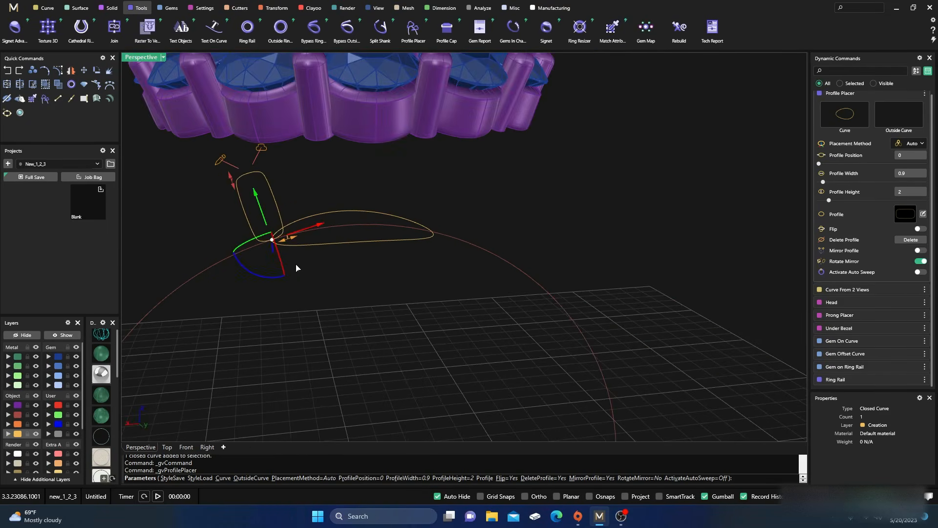
pyautogui.moveTo(231, 182); pyautogui.dragTo(239, 225)
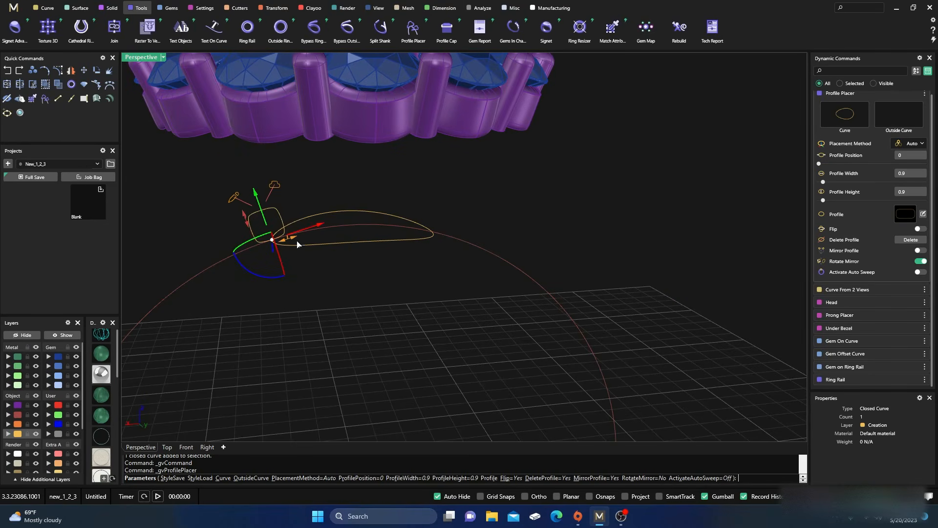
pyautogui.moveTo(278, 238); pyautogui.dragTo(340, 259, button='right')
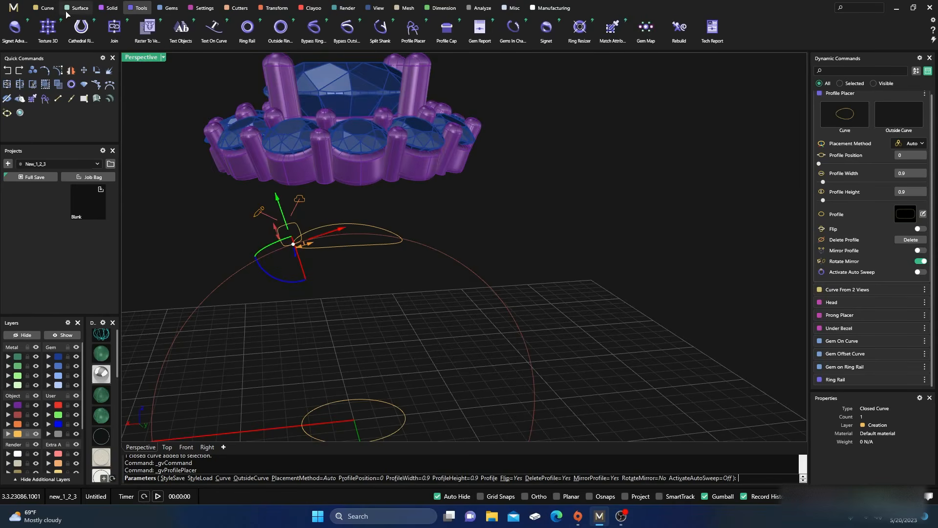
# Activate Auto Sweep to sweep the profile around the base curve and finish the Profile Placer
pyautogui.click(920, 272)
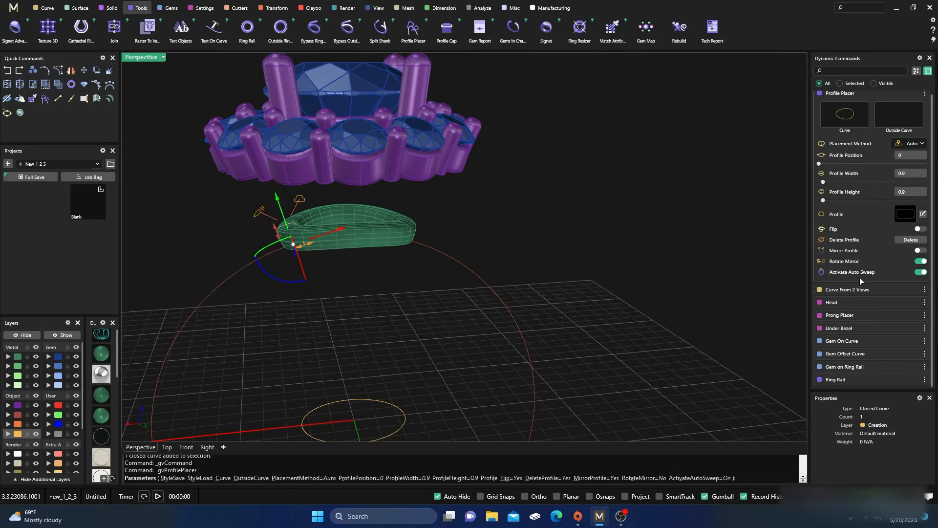
pyautogui.moveTo(584, 253); pyautogui.dragTo(485, 296, button='right')
pyautogui.scroll(2, 459, 233)
pyautogui.scroll(-5, 458, 232)
pyautogui.rightClick(376, 281)
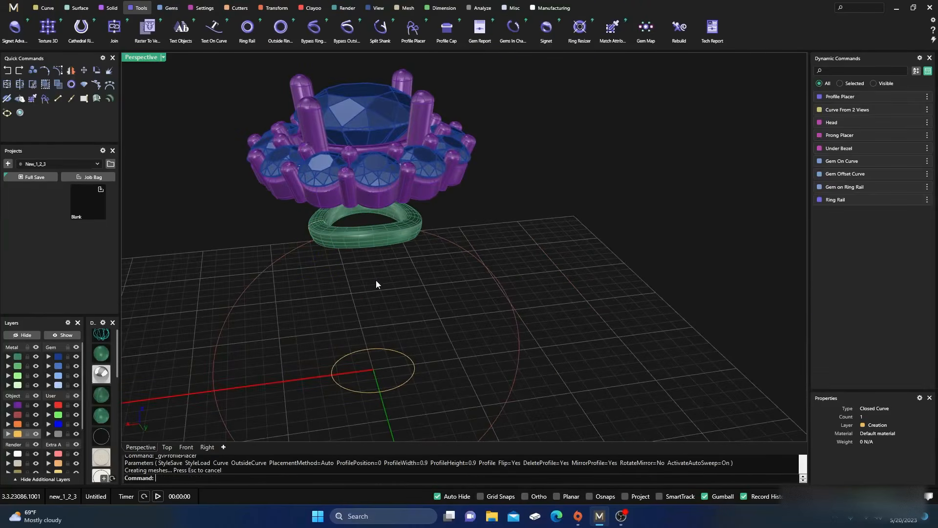
# Edit the swept base rail's Profile Placer and replace its profile with the rectangular profileplacer_09
pyautogui.scroll(5, 316, 226)
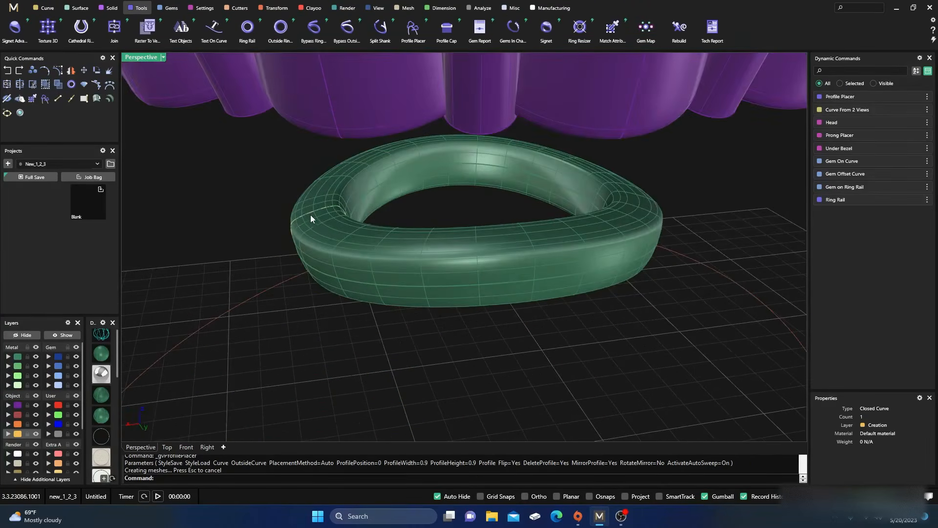
pyautogui.click(311, 217)
pyautogui.click(351, 242)
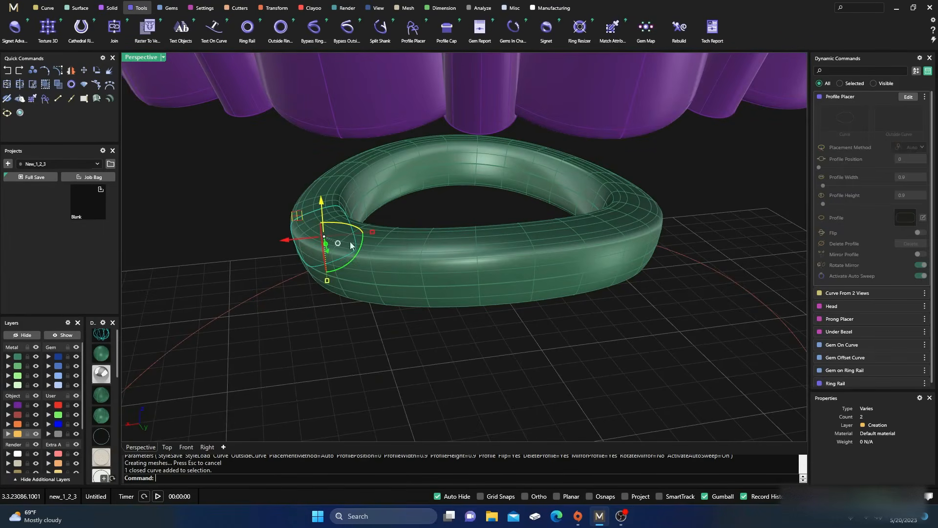
pyautogui.click(908, 96)
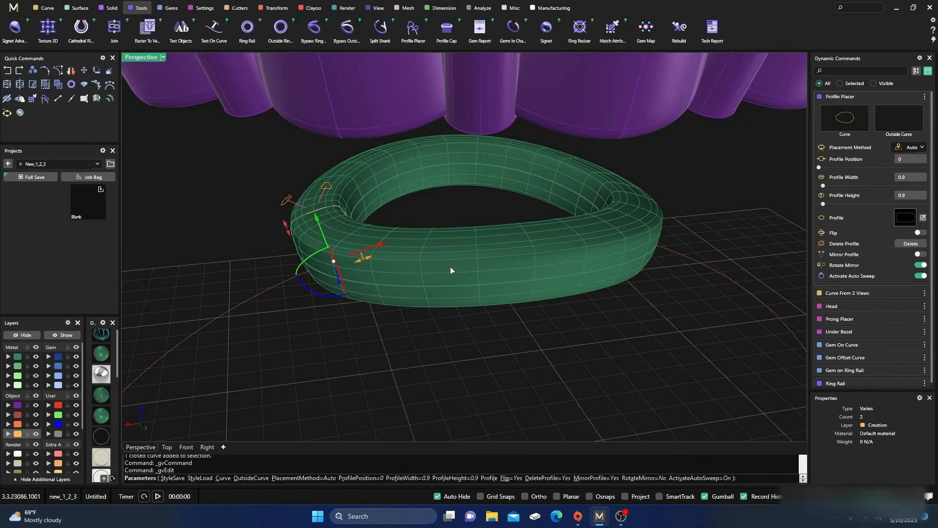
pyautogui.scroll(-10, 276, 219)
pyautogui.scroll(-10, 276, 220)
pyautogui.scroll(-5, 276, 221)
pyautogui.scroll(-2, 314, 231)
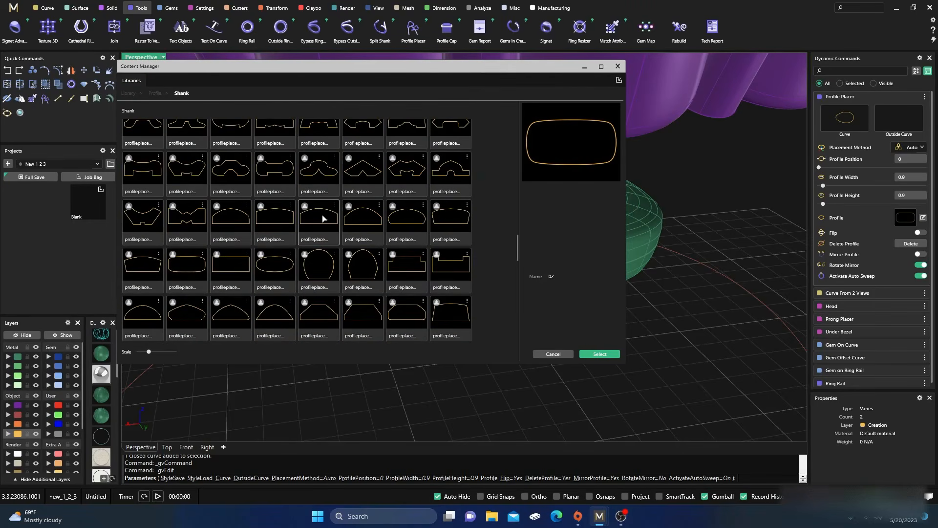
pyautogui.scroll(1, 323, 219)
pyautogui.scroll(-2, 322, 218)
pyautogui.scroll(-5, 323, 218)
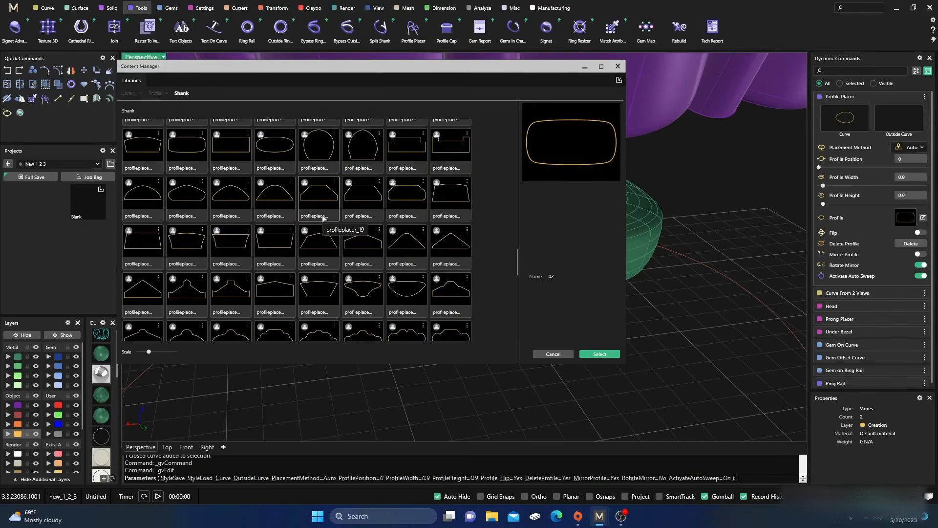
pyautogui.scroll(1, 325, 225)
pyautogui.click(230, 165)
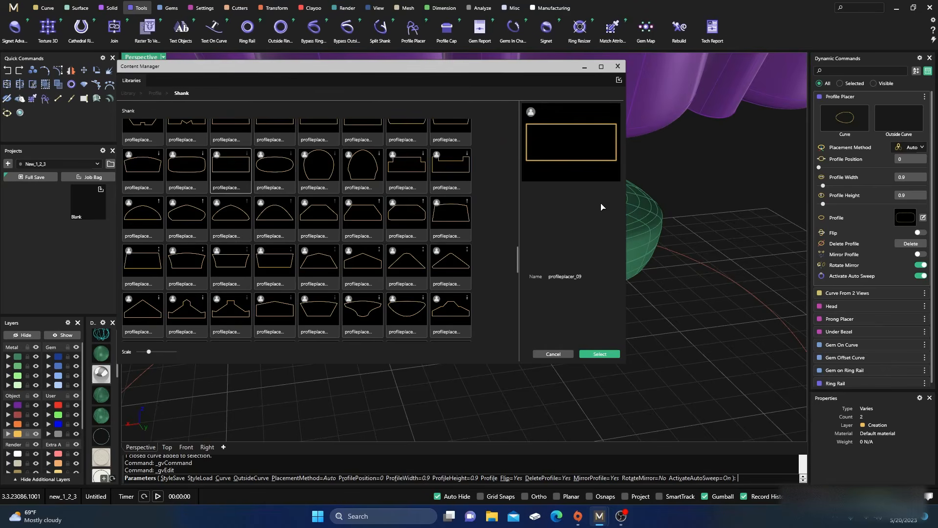
pyautogui.click(599, 355)
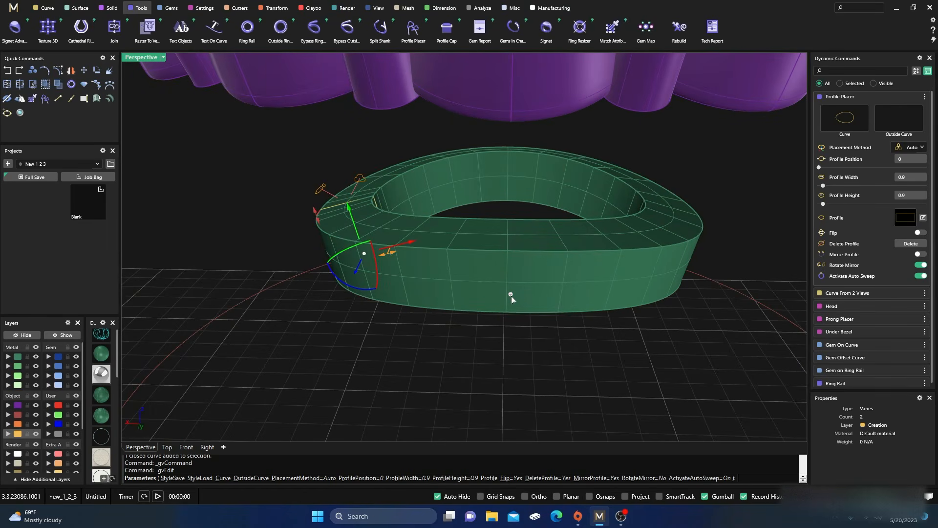
pyautogui.rightClick(342, 327)
pyautogui.moveTo(342, 327); pyautogui.dragTo(380, 292, button='right')
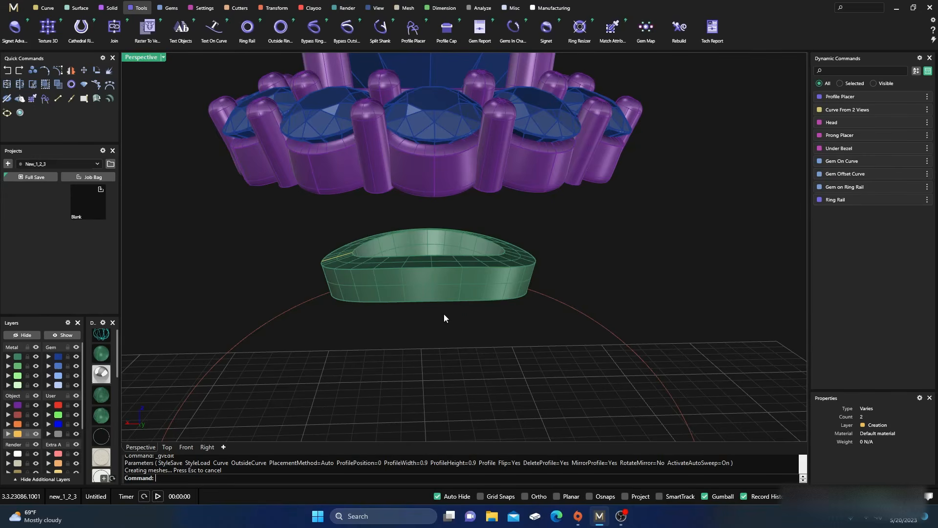
# Run Auto Base on the outer side surface of the swept base rail to create its flat base surface
pyautogui.scroll(-7, 454, 284)
pyautogui.moveTo(455, 284); pyautogui.dragTo(414, 336, button='right')
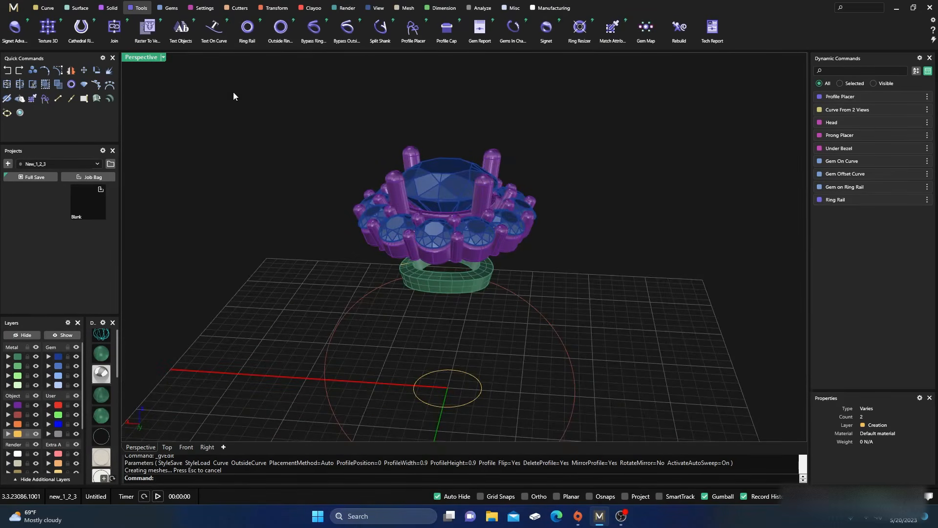
pyautogui.click(274, 8)
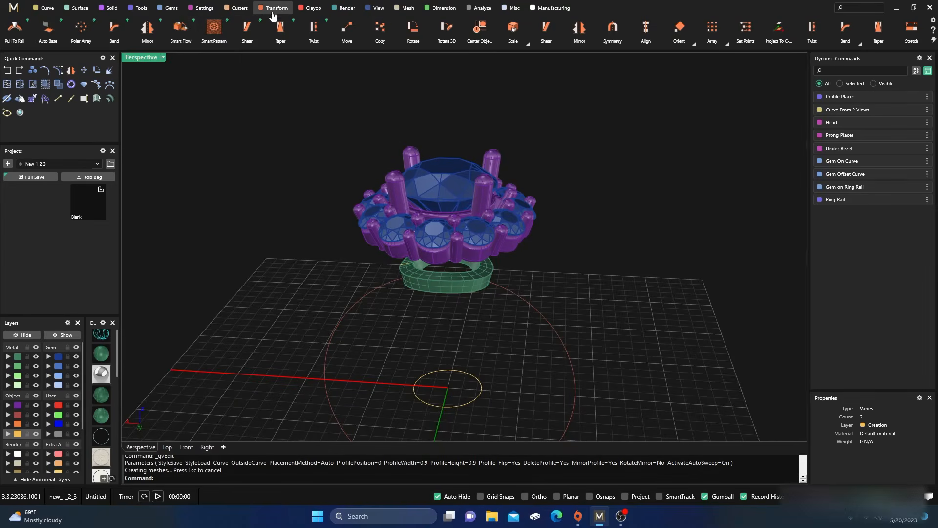
pyautogui.click(48, 35)
pyautogui.scroll(4, 436, 306)
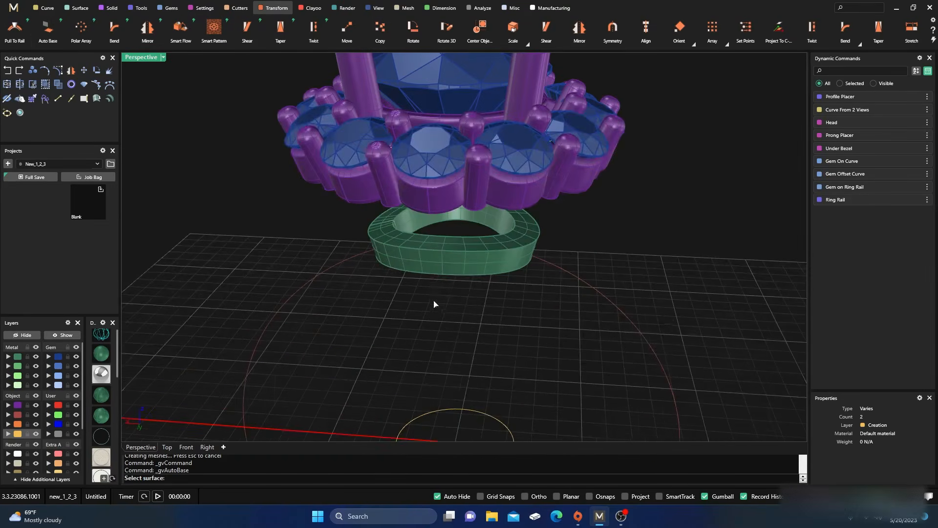
pyautogui.click(438, 264)
pyautogui.scroll(-5, 423, 302)
pyautogui.scroll(-2, 416, 327)
pyautogui.scroll(4, 400, 303)
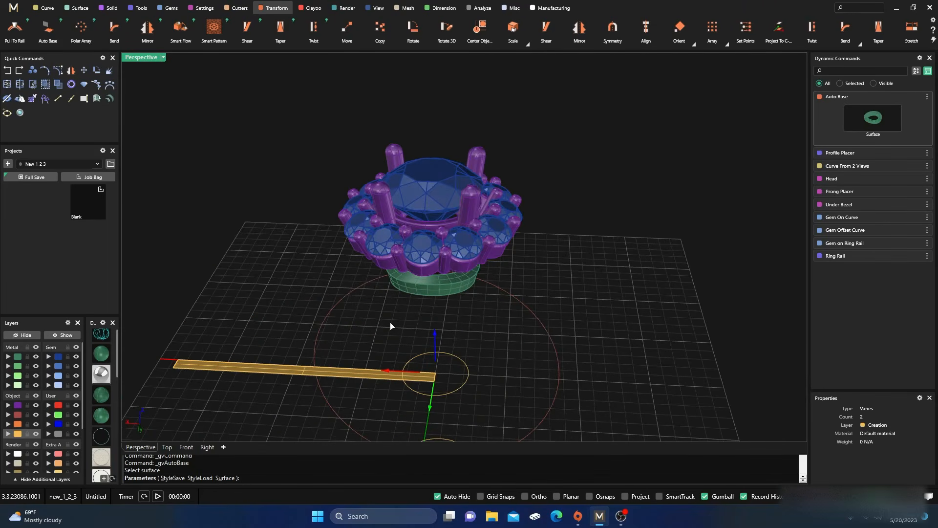
pyautogui.press('Return')
# Center the flat Auto Base strip at the origin on all three axes
pyautogui.moveTo(514, 352); pyautogui.dragTo(264, 379, button='right')
pyautogui.moveTo(297, 320); pyautogui.dragTo(438, 389, button='right')
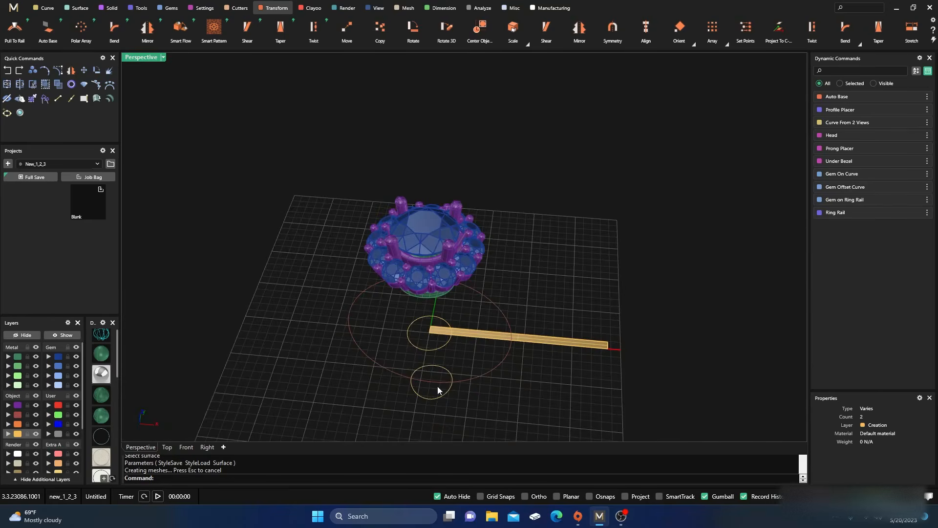
pyautogui.click(541, 343)
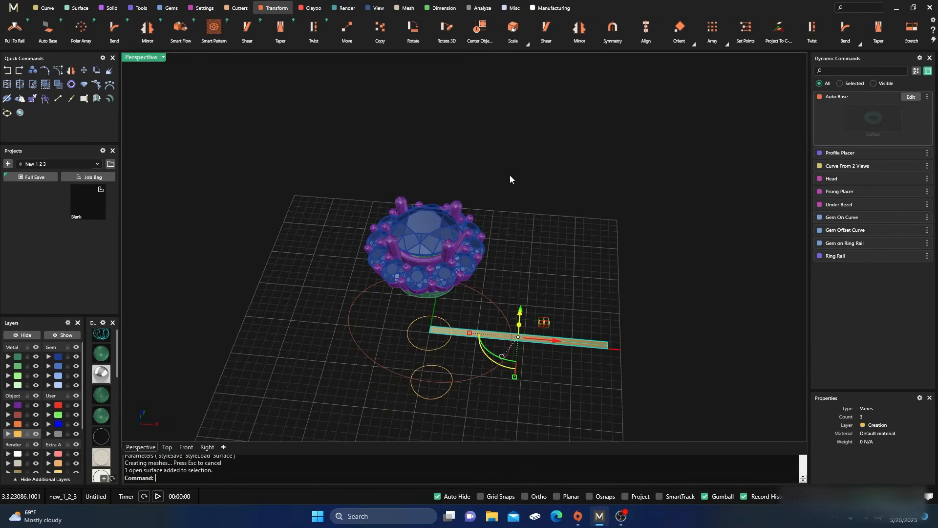
pyautogui.click(480, 28)
pyautogui.press('Return')
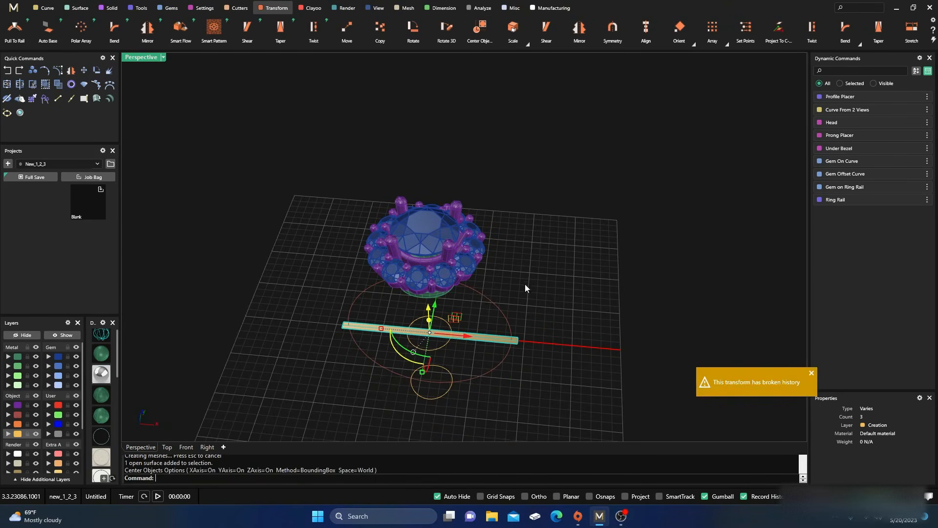
# Move the centered strip along the Y axis until it lies clear of the ring head
pyautogui.moveTo(542, 296); pyautogui.dragTo(551, 310, button='right')
pyautogui.moveTo(430, 297); pyautogui.dragTo(434, 160)
pyautogui.click(477, 122)
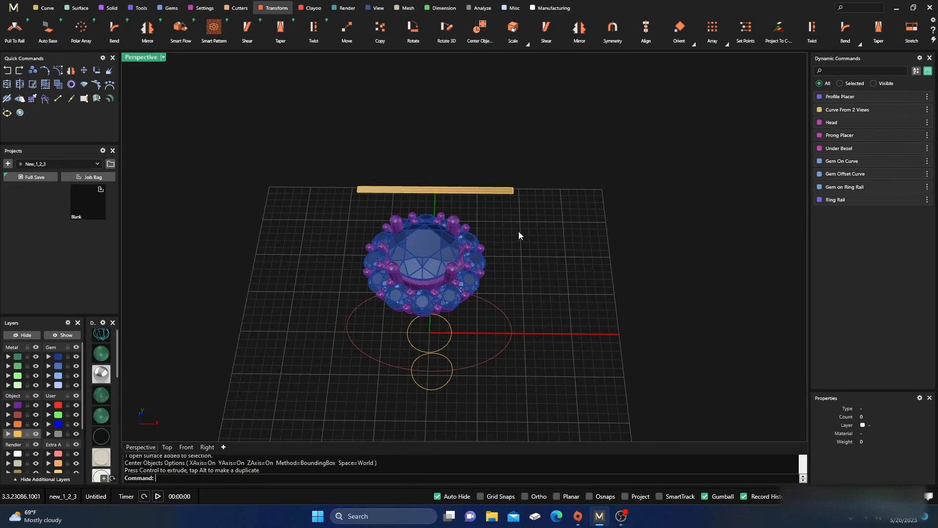
# Assign the flat strip surface to the Ground Plane layer
pyautogui.moveTo(518, 232); pyautogui.dragTo(499, 230, button='right')
pyautogui.scroll(3, 410, 135)
pyautogui.click(409, 142)
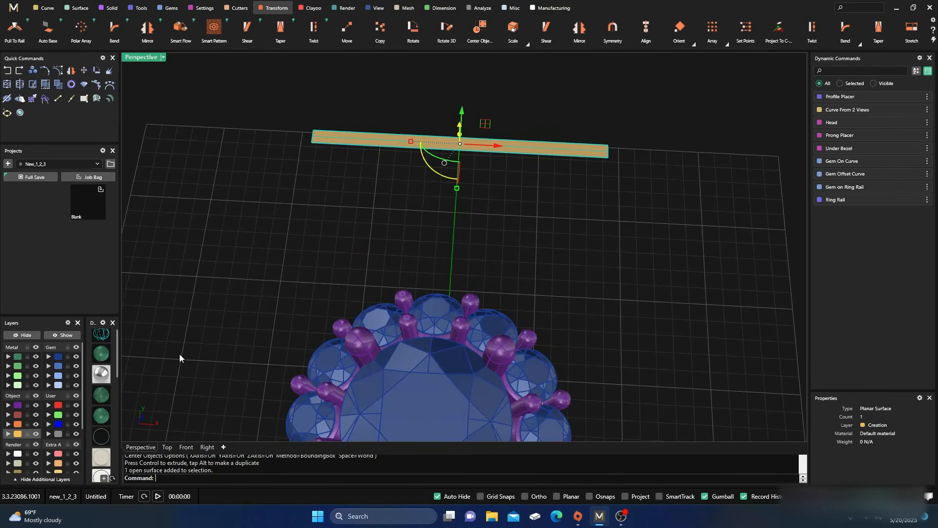
pyautogui.click(8, 464)
pyautogui.click(282, 246)
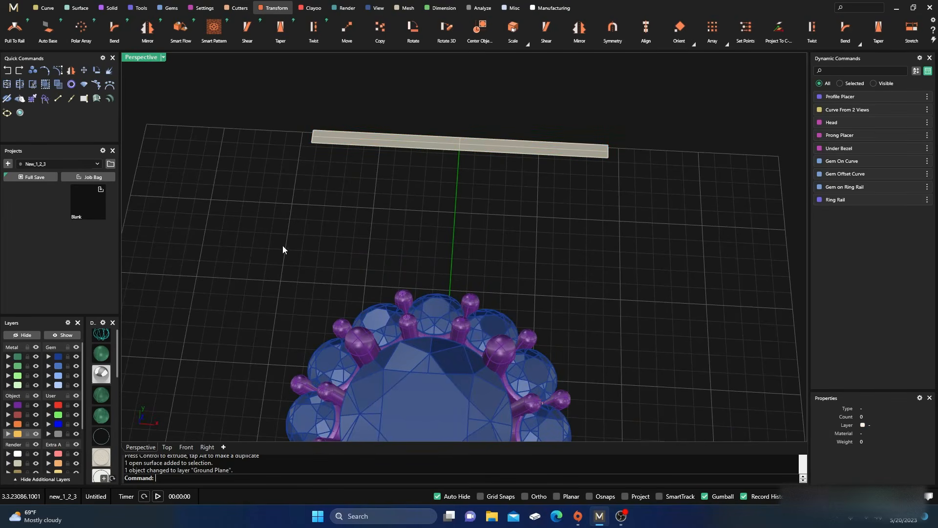
# Duplicate the flat strip's boundary edges as curves and hide the Ground Plane layer
pyautogui.click(83, 100)
pyautogui.scroll(2, 369, 131)
pyautogui.click(375, 133)
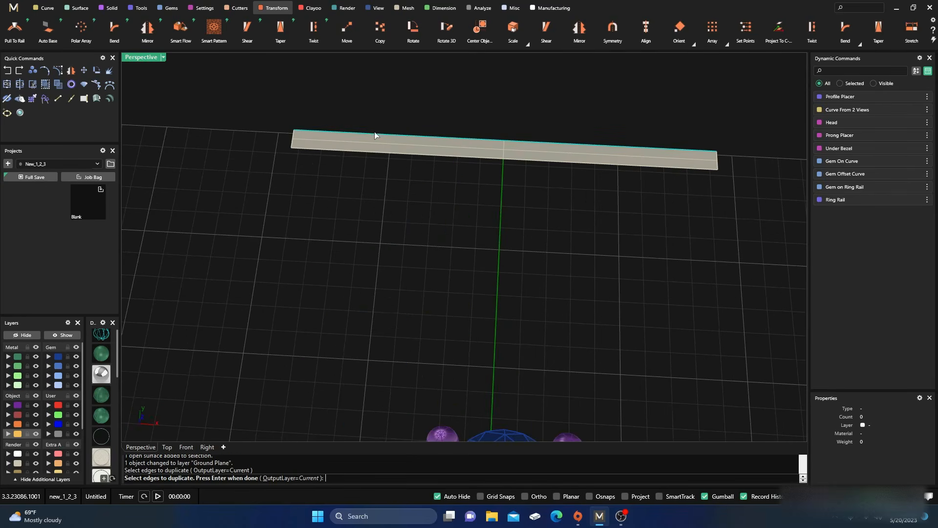
pyautogui.click(385, 157)
pyautogui.click(292, 142)
pyautogui.press('Return')
pyautogui.click(36, 462)
pyautogui.moveTo(365, 288); pyautogui.dragTo(392, 262, button='right')
pyautogui.click(396, 275)
pyautogui.scroll(-1, 396, 277)
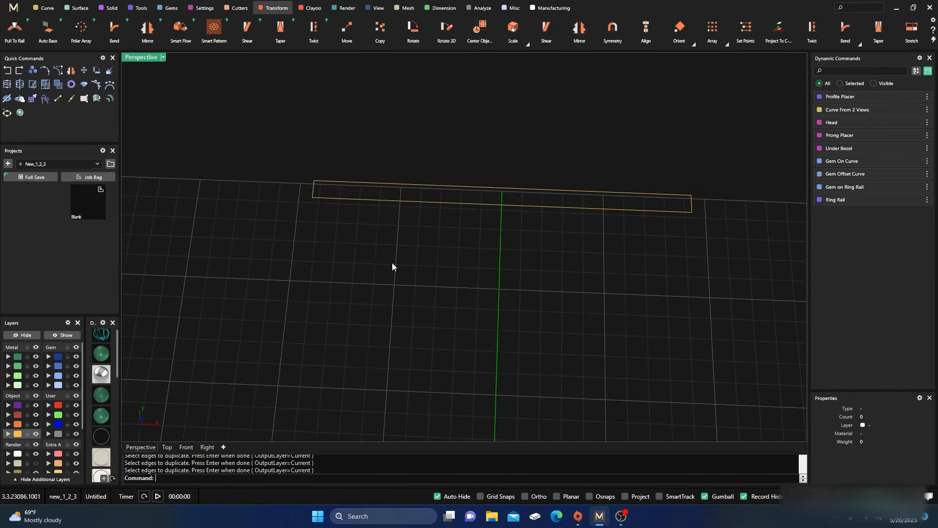
# Turn on object snaps and draw a line across the strip outline between the midpoints of its two long edges
pyautogui.click(47, 8)
pyautogui.click(540, 33)
pyautogui.scroll(1, 511, 185)
pyautogui.click(587, 496)
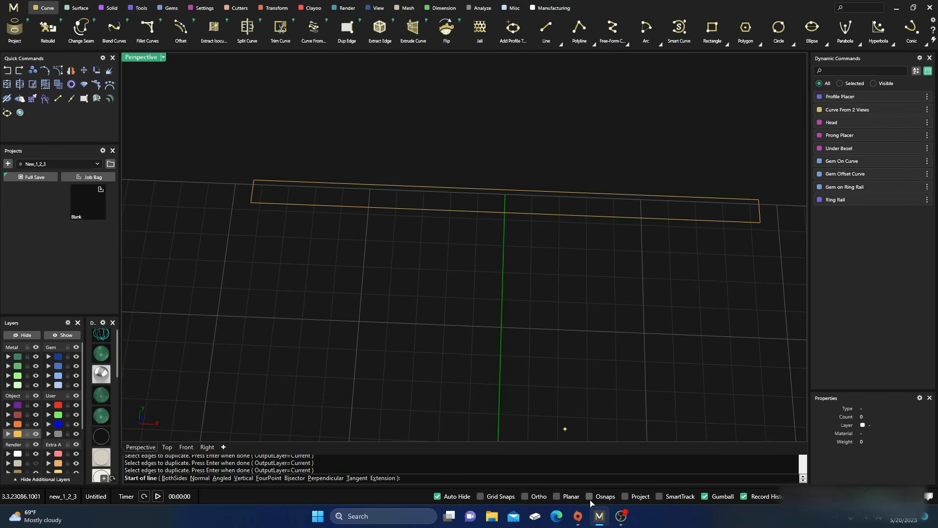
pyautogui.click(504, 185)
pyautogui.click(504, 205)
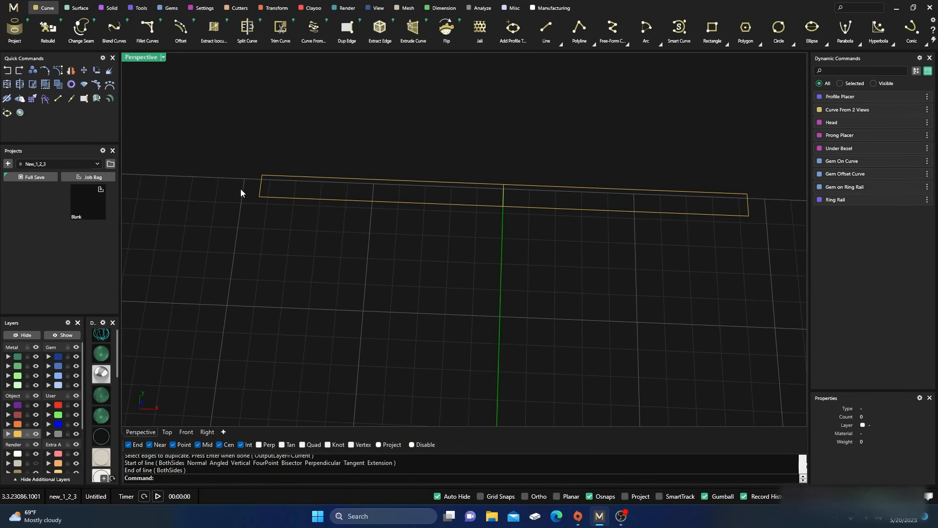
# Draw a line along the strip outline between the midpoints of its two short edges
pyautogui.press('Return')
pyautogui.click(260, 186)
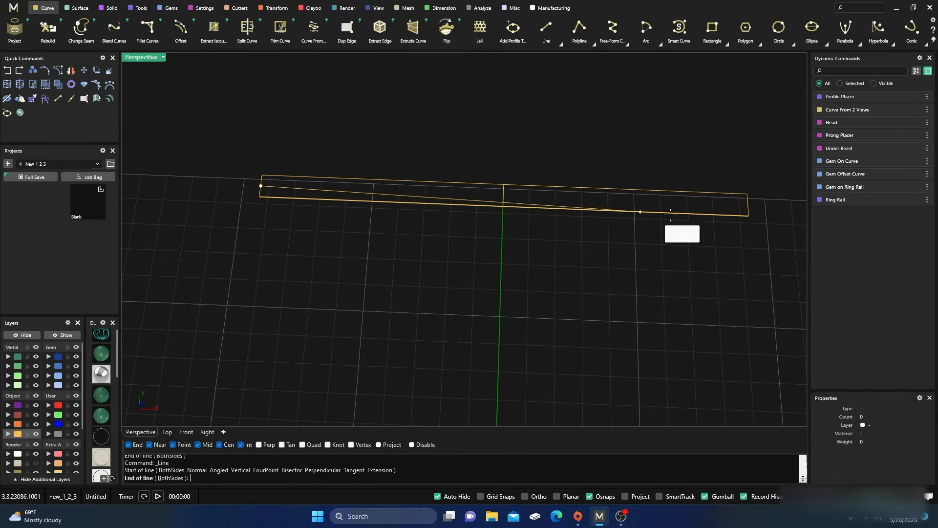
pyautogui.click(748, 205)
pyautogui.moveTo(456, 175)
pyautogui.mouseDown(button='right')
pyautogui.moveTo(460, 207)
pyautogui.moveTo(457, 165)
pyautogui.mouseUp(button='right')
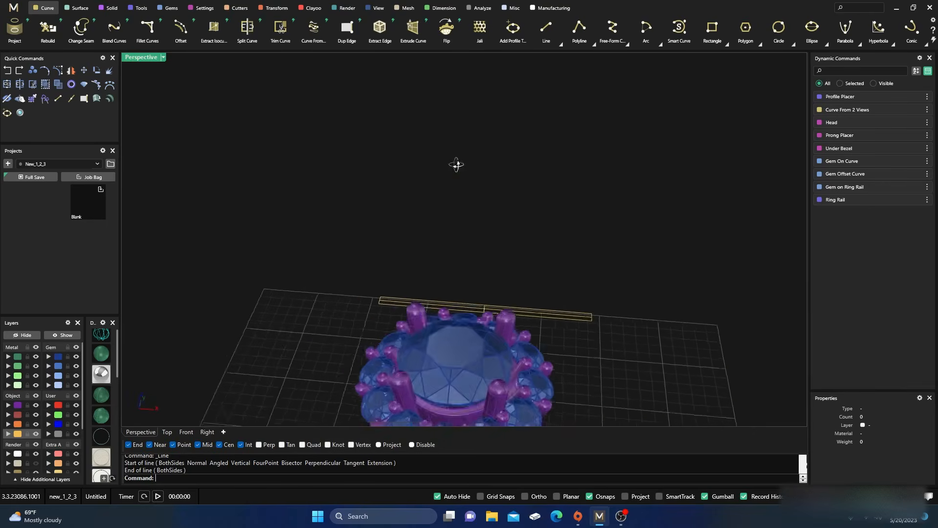
pyautogui.scroll(-7, 455, 164)
pyautogui.moveTo(476, 266); pyautogui.dragTo(473, 243, button='right')
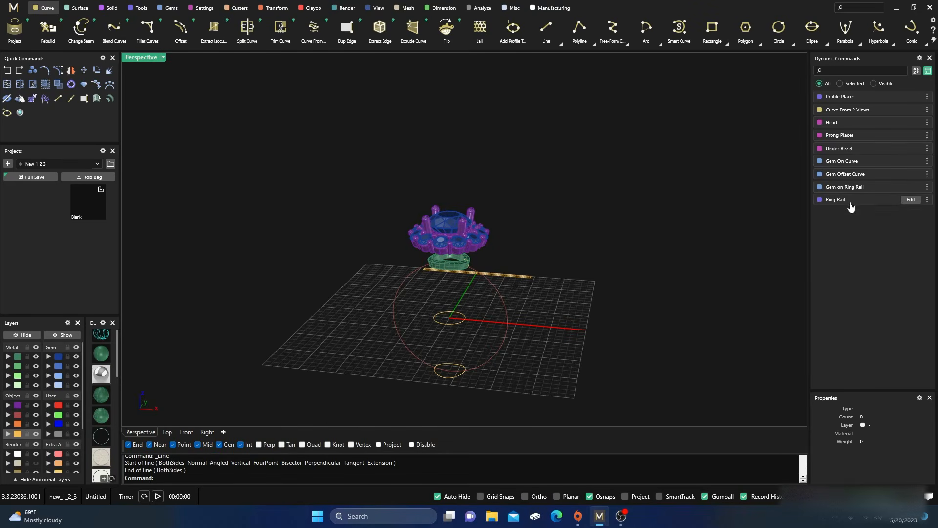
pyautogui.click(910, 200)
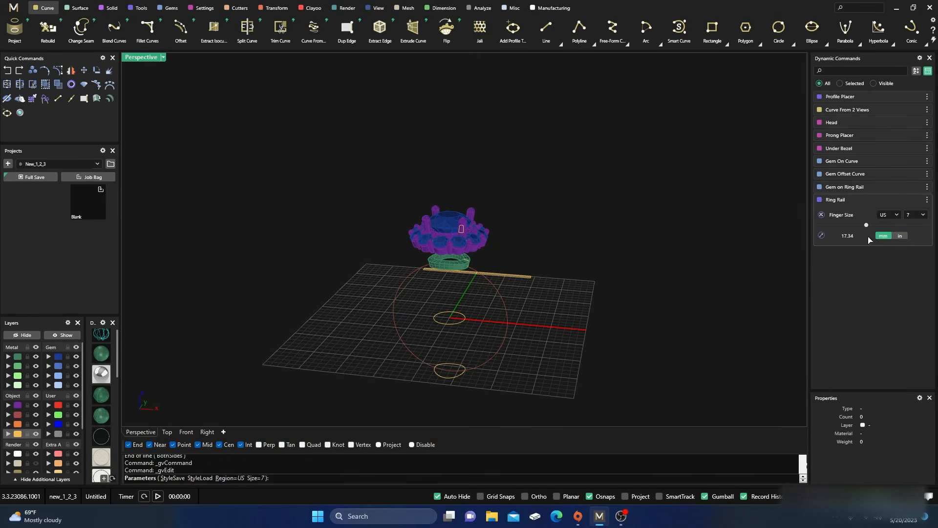
pyautogui.click(921, 216)
pyautogui.click(911, 358)
pyautogui.click(924, 217)
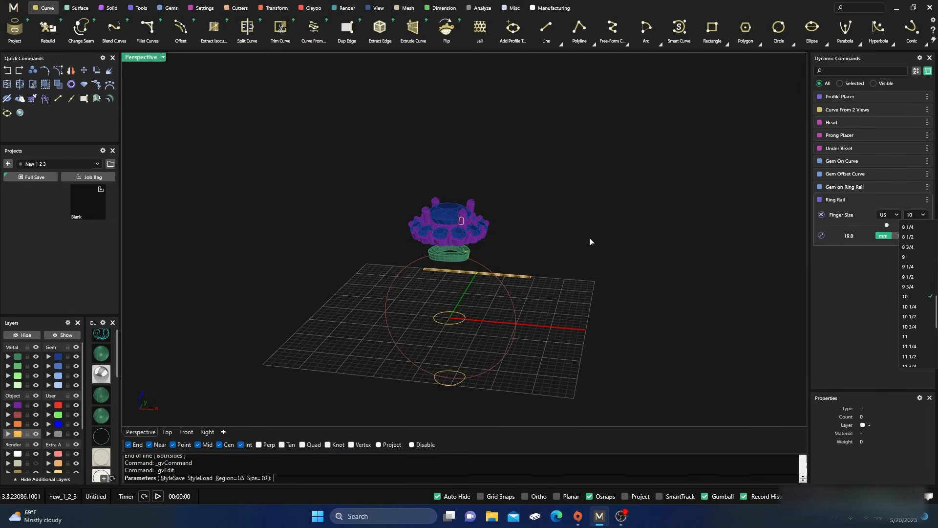
pyautogui.press('Escape')
pyautogui.press('Escape')
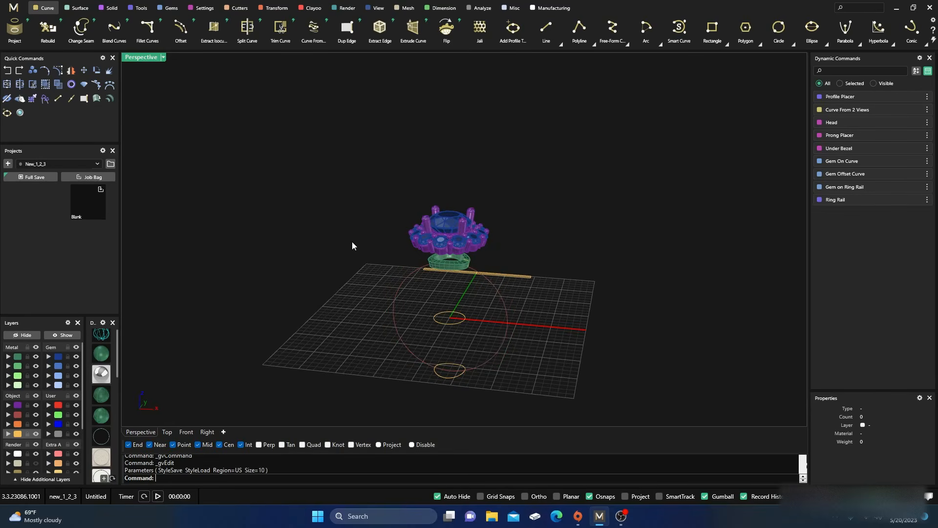
# Draw a circle about 0.75 mm in diameter in the Top view, centered on the midpoint of one short edge of the strip
pyautogui.moveTo(338, 239); pyautogui.dragTo(355, 337, button='right')
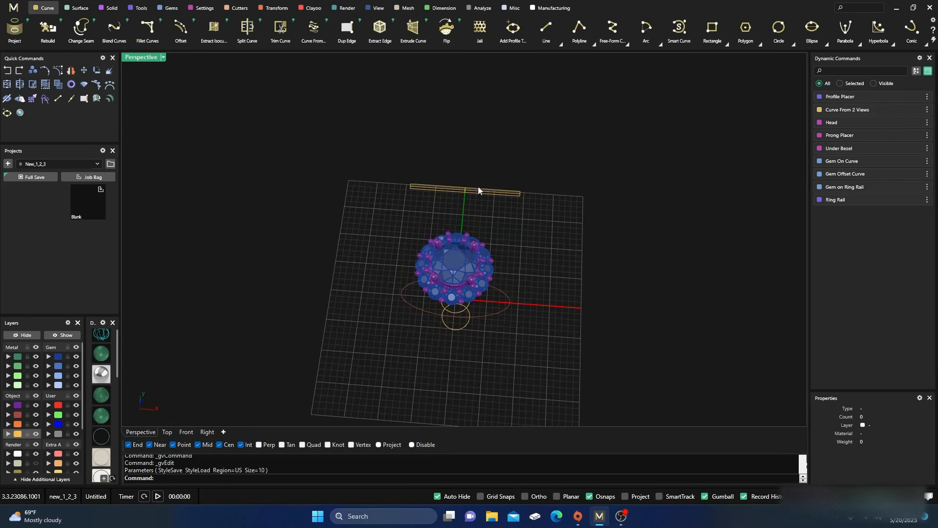
pyautogui.scroll(3, 439, 215)
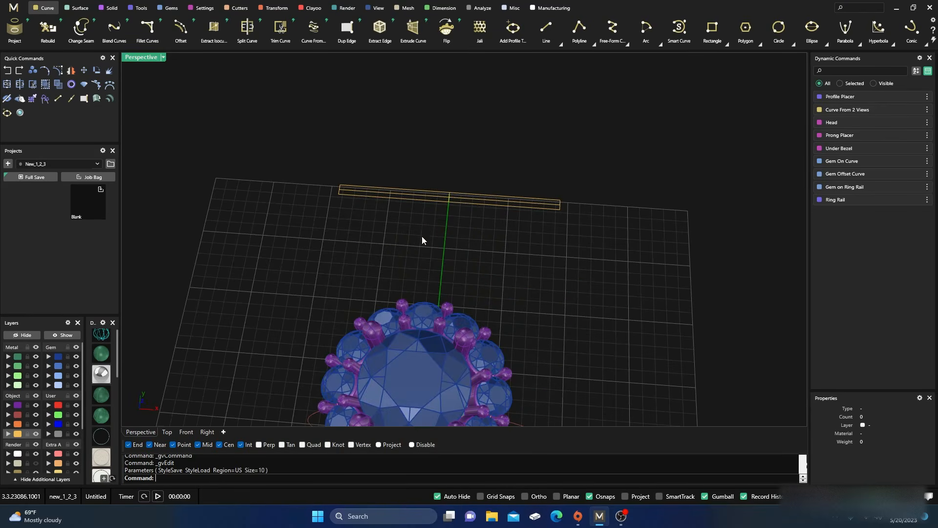
pyautogui.doubleClick(138, 60)
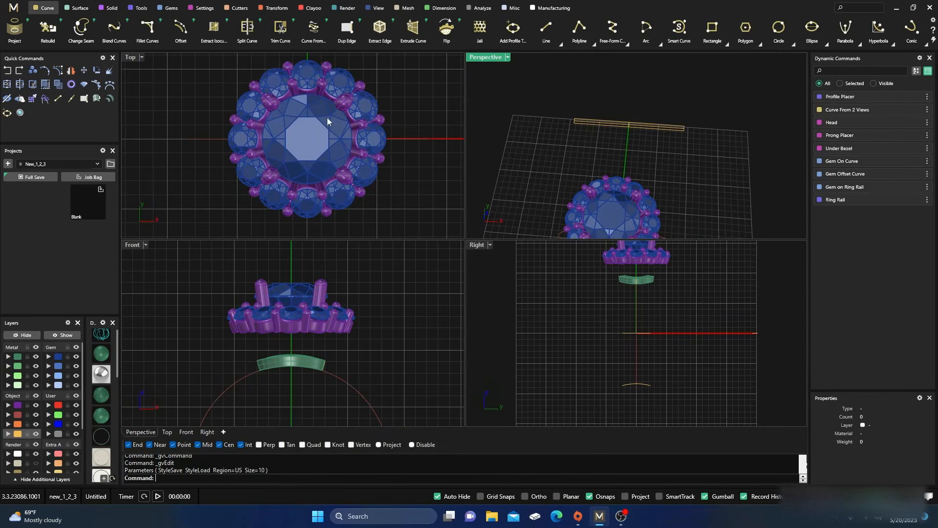
pyautogui.scroll(-6, 315, 133)
pyautogui.moveTo(323, 120); pyautogui.dragTo(331, 188, button='right')
pyautogui.moveTo(321, 119); pyautogui.dragTo(334, 166, button='right')
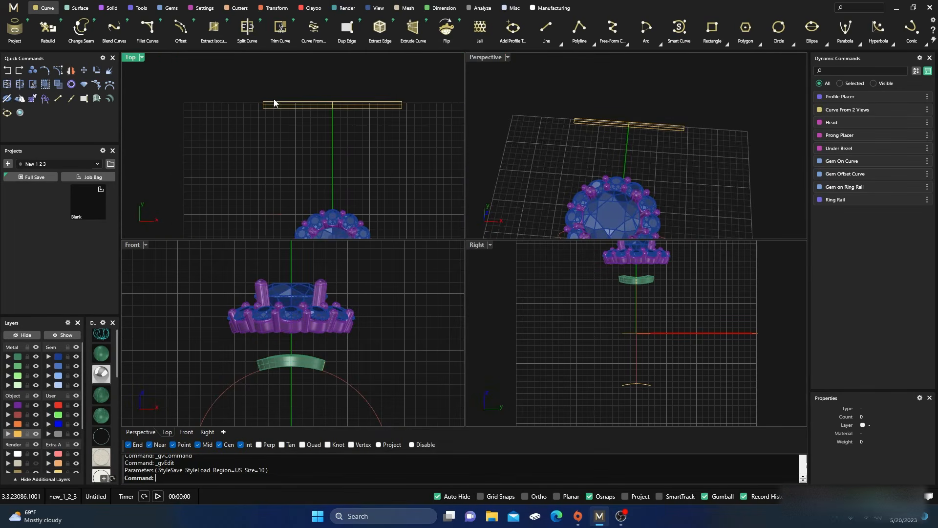
pyautogui.scroll(5, 274, 103)
pyautogui.click(779, 30)
pyautogui.scroll(1, 188, 119)
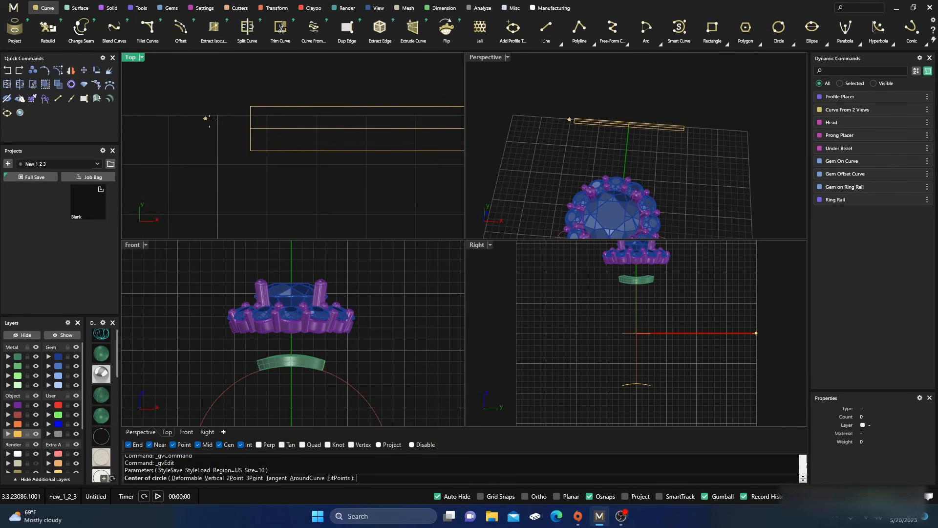
pyautogui.click(250, 128)
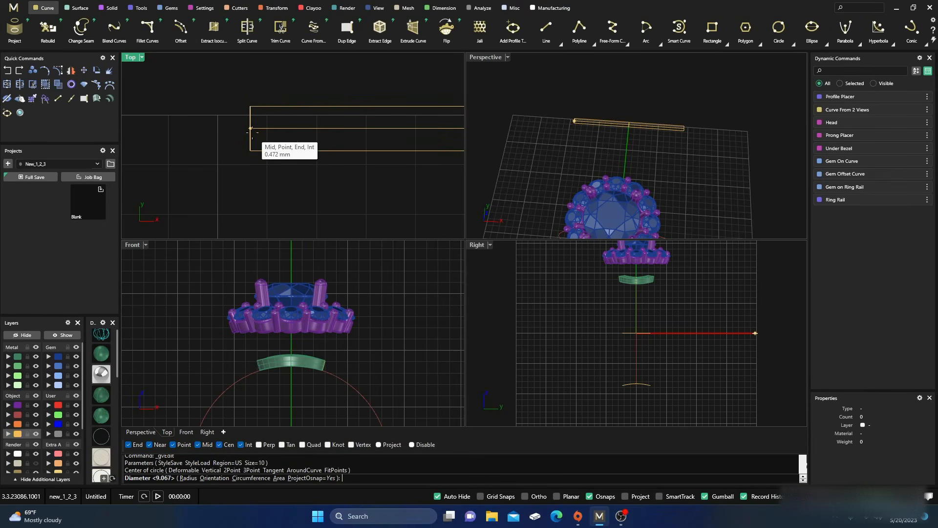
pyautogui.scroll(3, 250, 114)
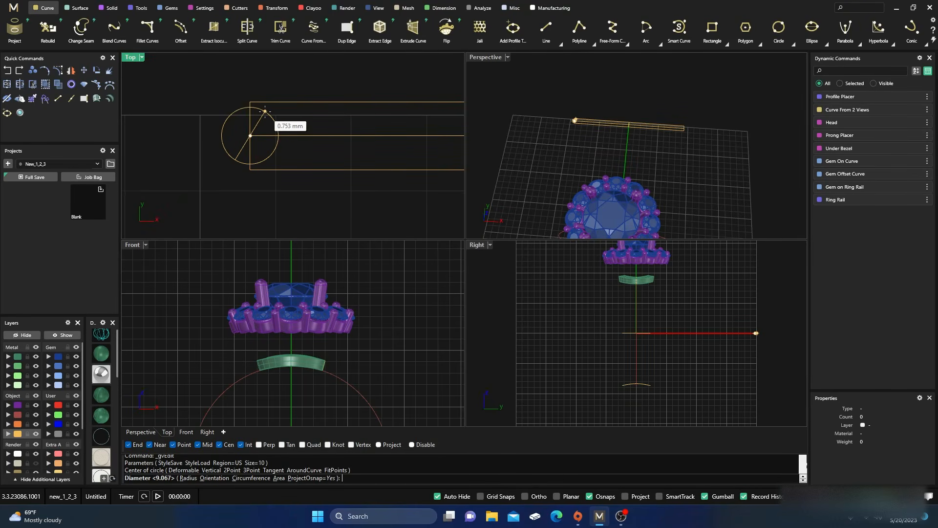
pyautogui.click(265, 111)
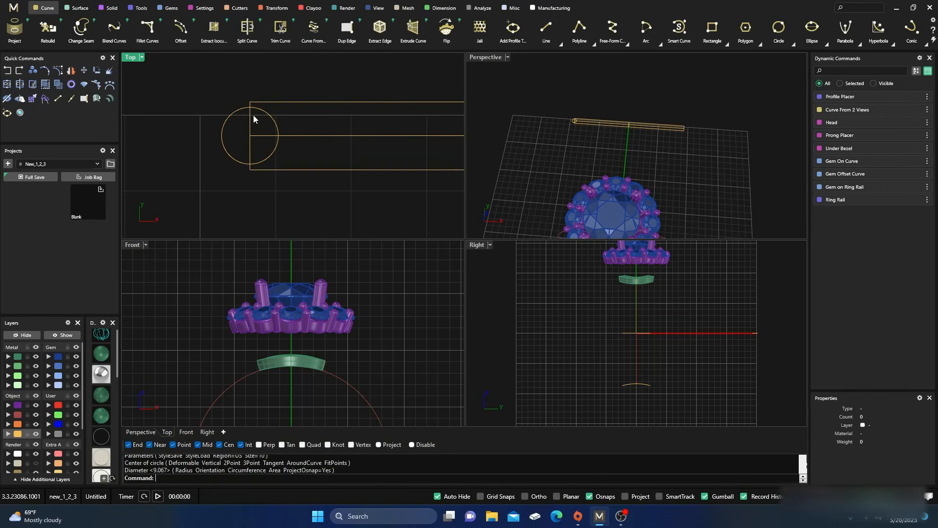
# Array the circle along the strip's lengthwise centerline with 13 items in Freeform orientation
pyautogui.doubleClick(488, 57)
pyautogui.scroll(-4, 453, 132)
pyautogui.moveTo(448, 167); pyautogui.dragTo(453, 198, button='right')
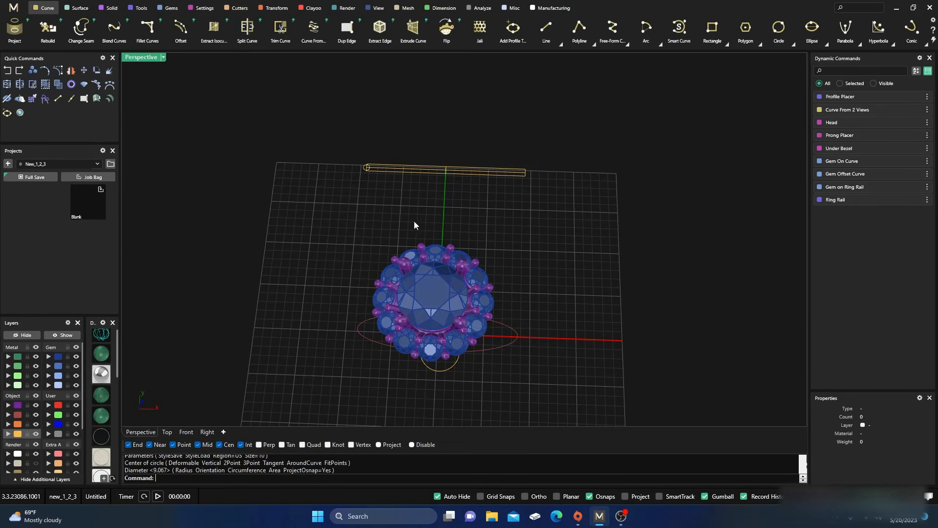
pyautogui.scroll(5, 360, 174)
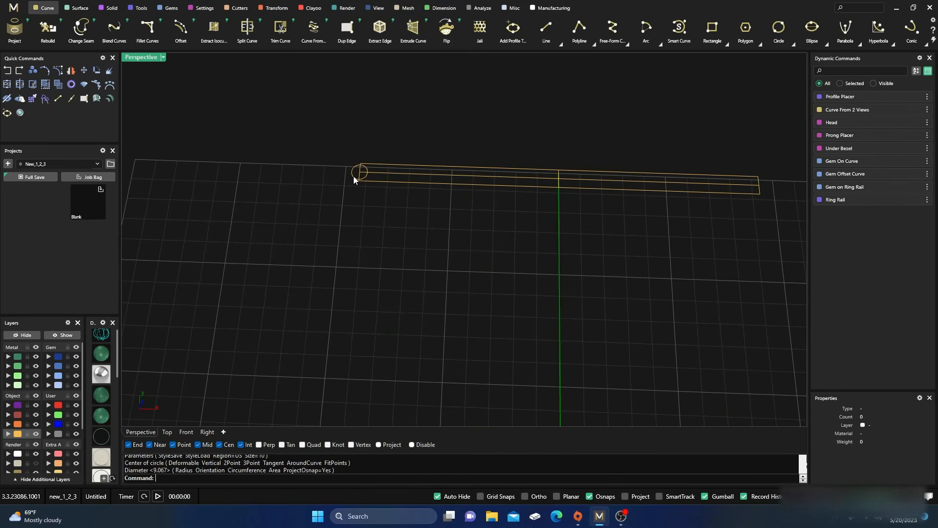
pyautogui.click(350, 179)
pyautogui.click(333, 137)
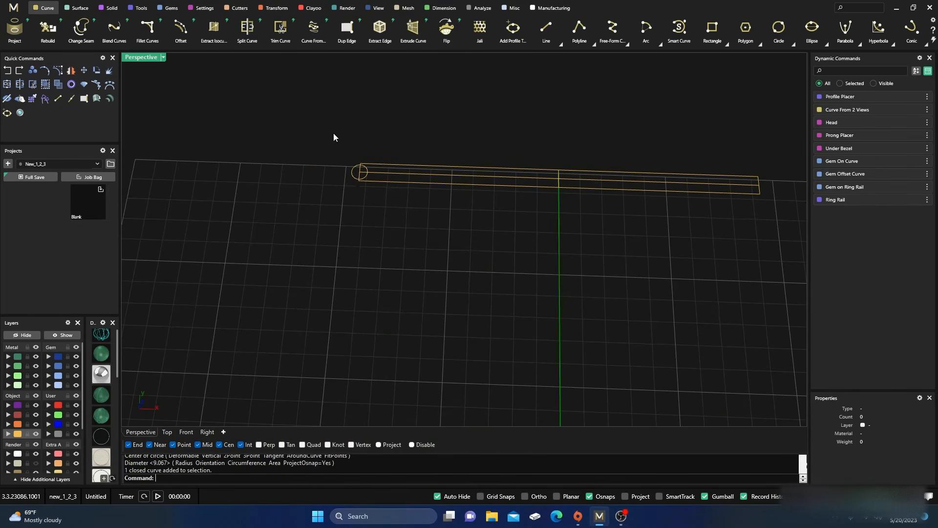
pyautogui.click(350, 179)
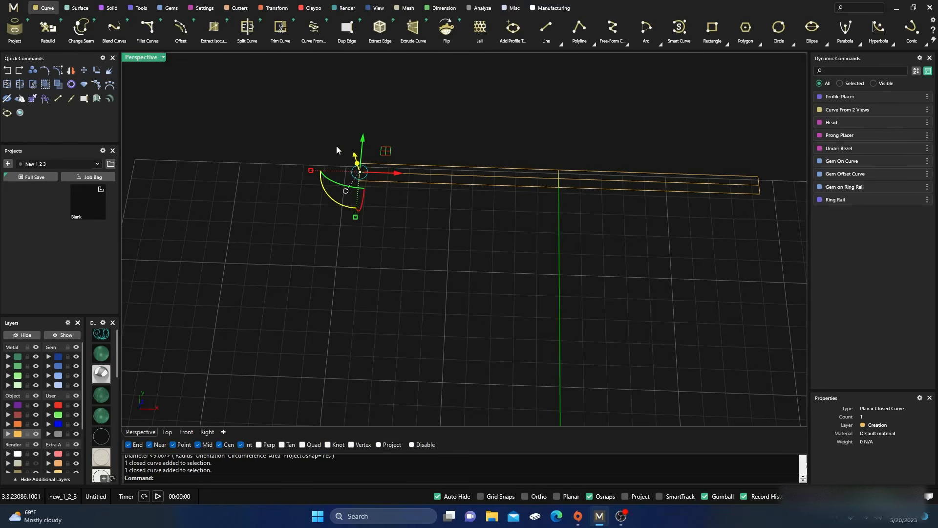
pyautogui.click(277, 8)
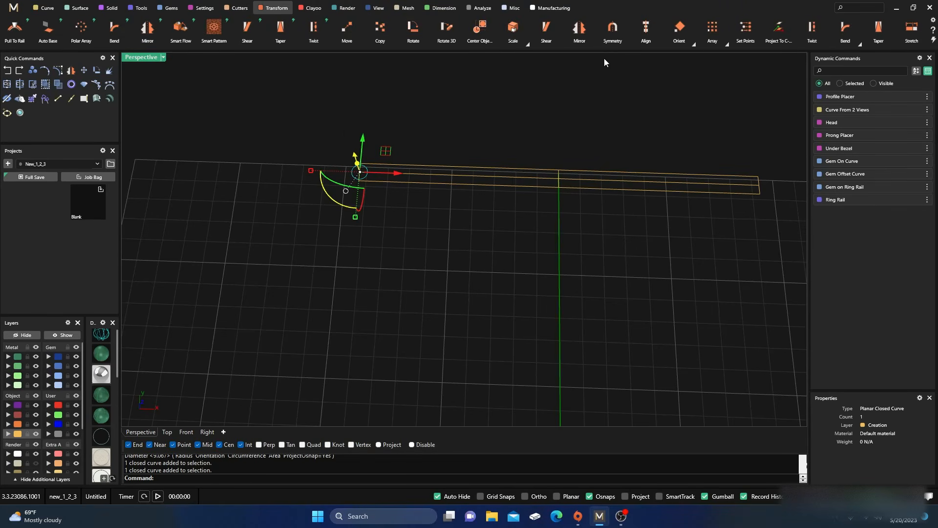
pyautogui.click(726, 43)
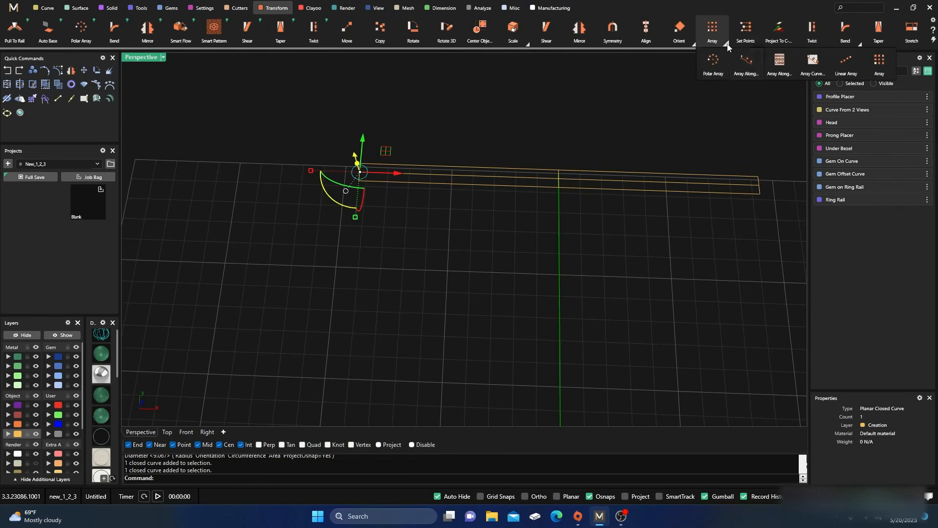
pyautogui.click(746, 67)
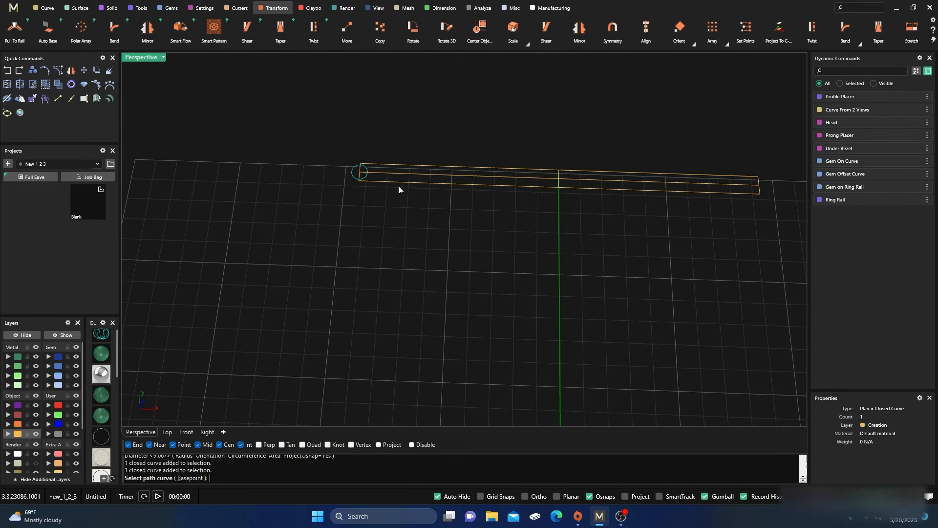
pyautogui.scroll(2, 369, 171)
pyautogui.click(368, 175)
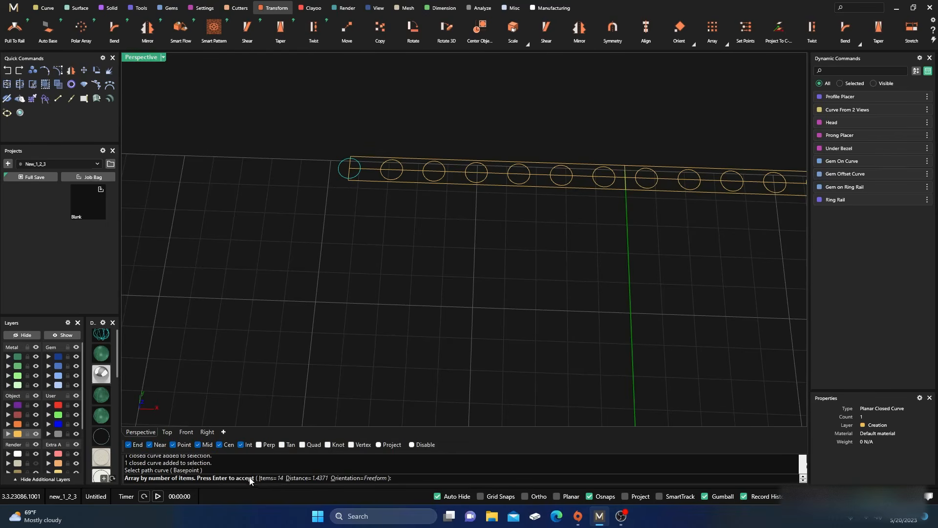
pyautogui.click(273, 478)
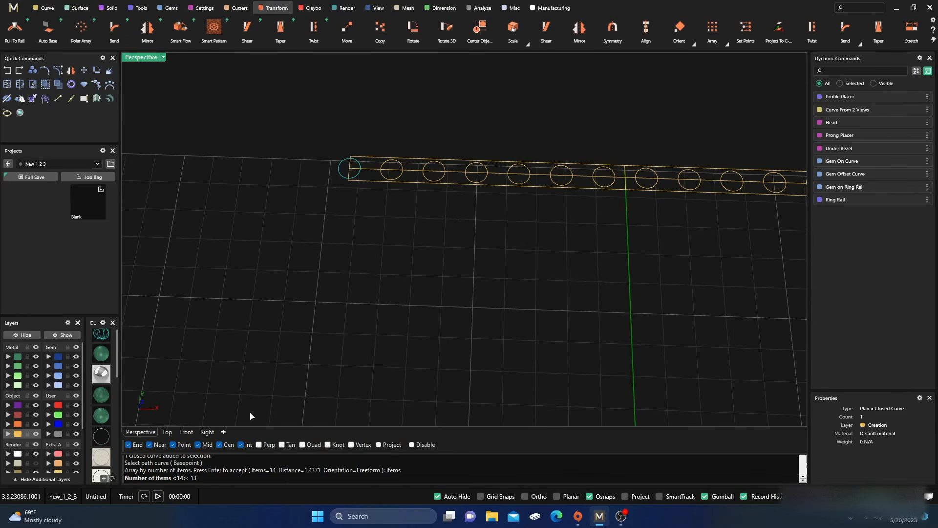
pyautogui.press('Return')
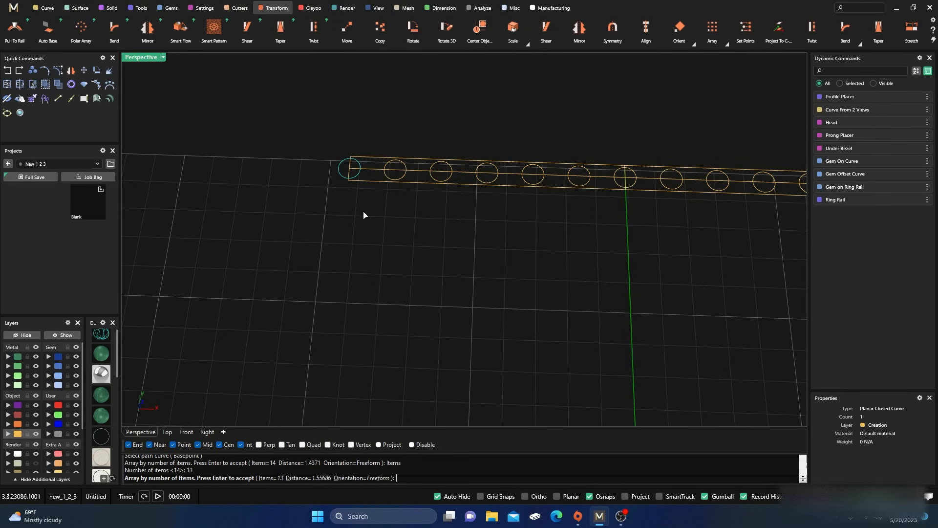
pyautogui.press('Return')
pyautogui.click(356, 286)
# Assign the strip's outline curves and both center lines to the User 01 layer and hide that layer
pyautogui.scroll(2, 405, 171)
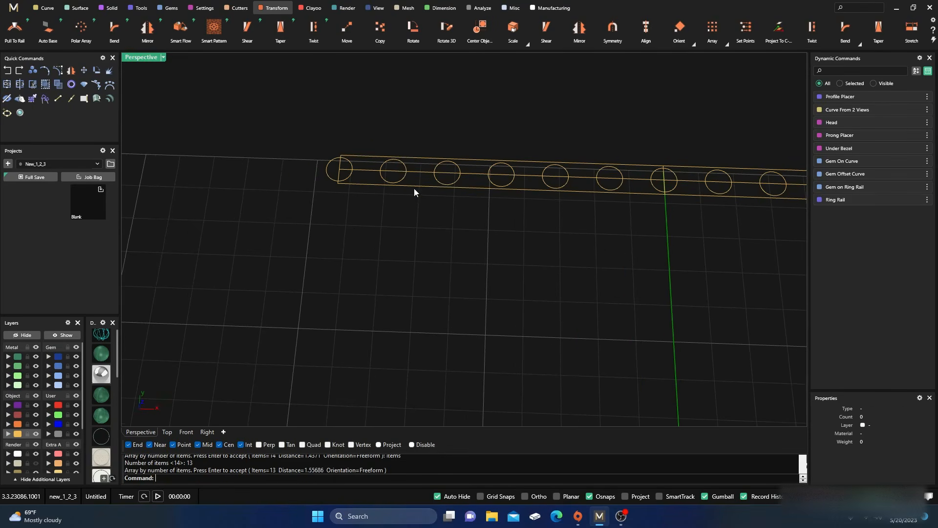
pyautogui.moveTo(412, 149); pyautogui.dragTo(411, 146)
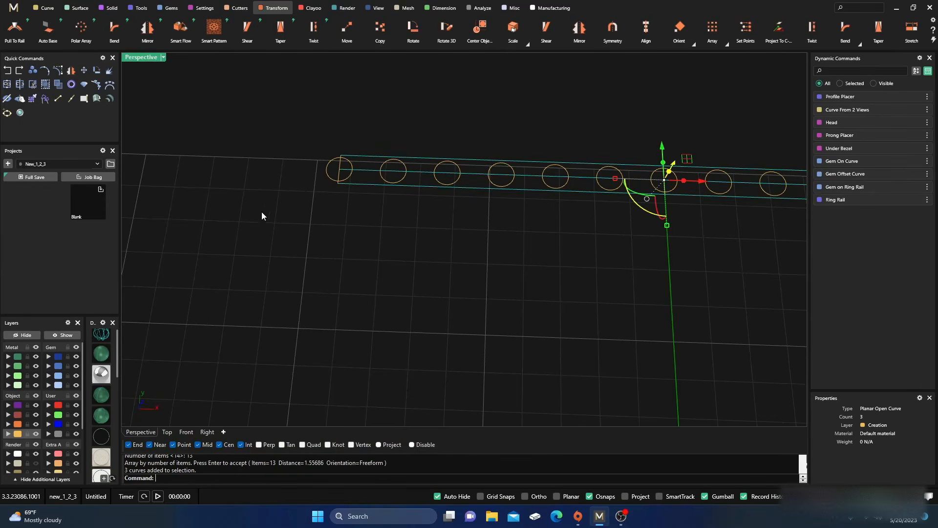
pyautogui.scroll(3, 337, 176)
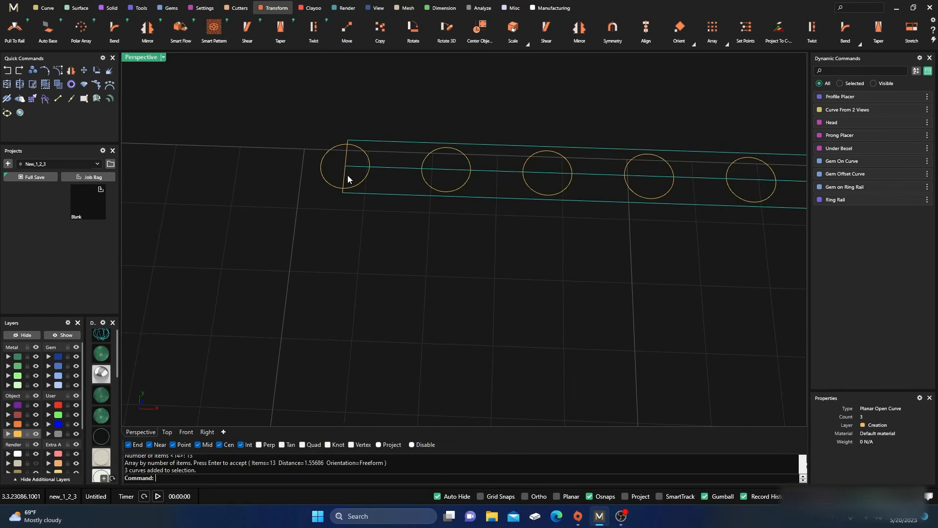
pyautogui.keyDown('shift'); pyautogui.click(345, 175); pyautogui.keyUp('shift')
pyautogui.scroll(-3, 268, 180)
pyautogui.scroll(5, 540, 192)
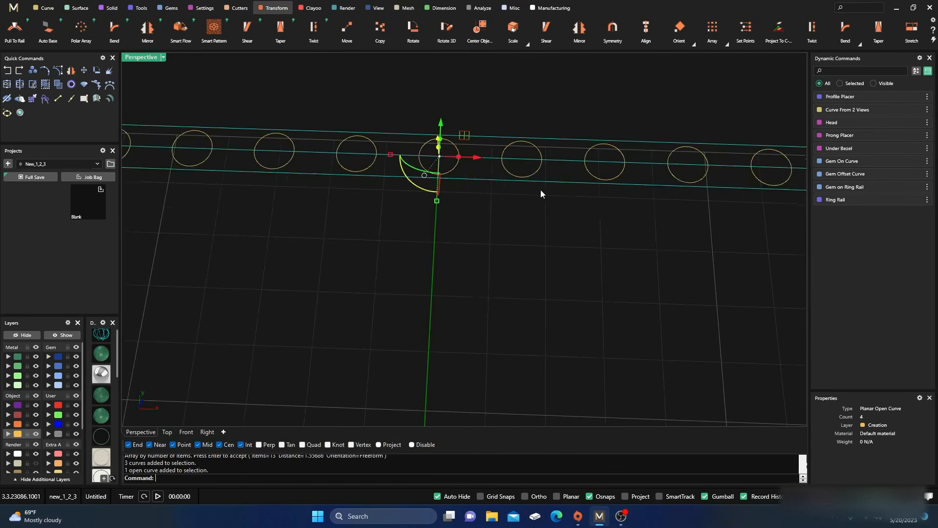
pyautogui.keyDown('shift'); pyautogui.click(394, 157); pyautogui.keyUp('shift')
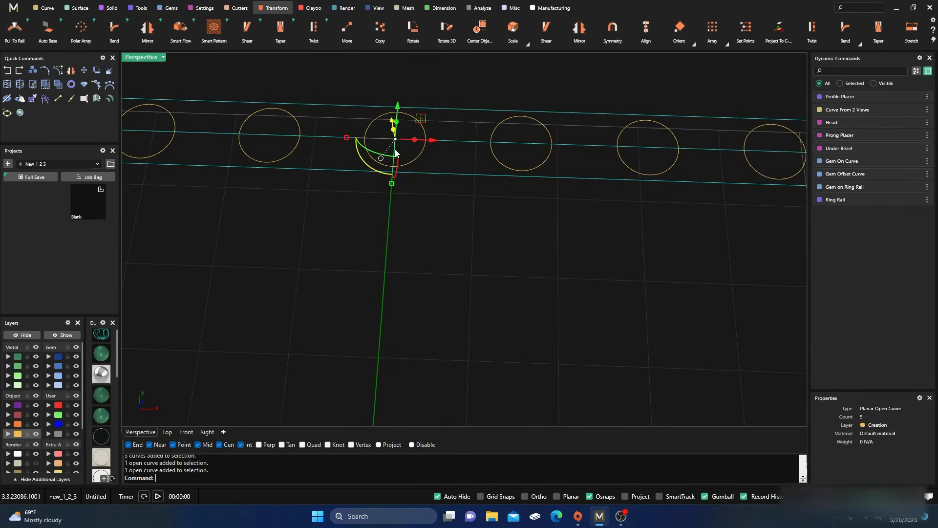
pyautogui.scroll(-3, 439, 239)
pyautogui.scroll(3, 738, 225)
pyautogui.keyDown('shift'); pyautogui.click(740, 211); pyautogui.keyUp('shift')
pyautogui.click(48, 406)
pyautogui.click(454, 282)
pyautogui.scroll(-10, 456, 281)
pyautogui.scroll(-2, 449, 308)
pyautogui.moveTo(446, 325); pyautogui.dragTo(429, 308, button='right')
pyautogui.click(75, 405)
# Assign the 13 arrayed circles to the User 02 layer and show the User 01 layer again
pyautogui.moveTo(200, 175); pyautogui.dragTo(547, 321)
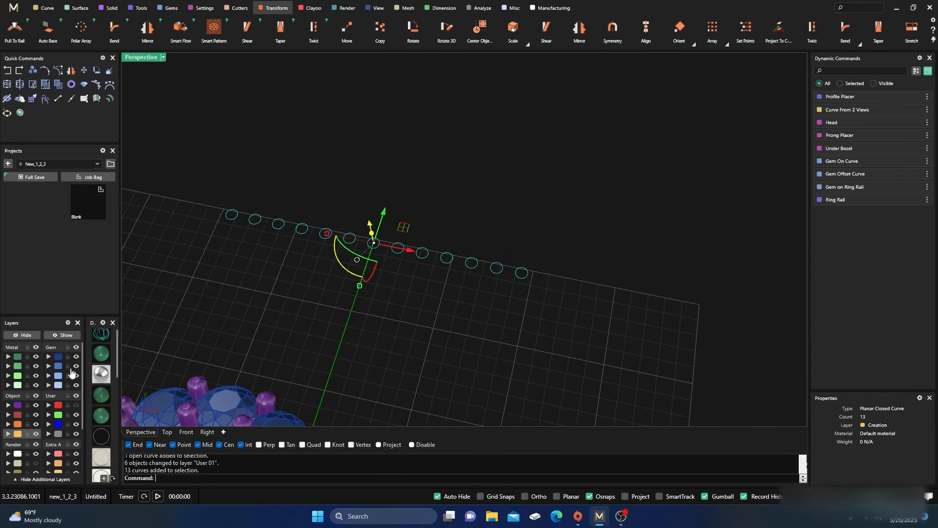
pyautogui.click(50, 416)
pyautogui.click(76, 405)
pyautogui.click(458, 170)
# Extrude all 13 circles on the User 02 layer a short distance downward along the vertical axis
pyautogui.scroll(-6, 483, 158)
pyautogui.moveTo(484, 159); pyautogui.dragTo(456, 226, button='right')
pyautogui.scroll(6, 450, 235)
pyautogui.moveTo(444, 267); pyautogui.dragTo(394, 230, button='right')
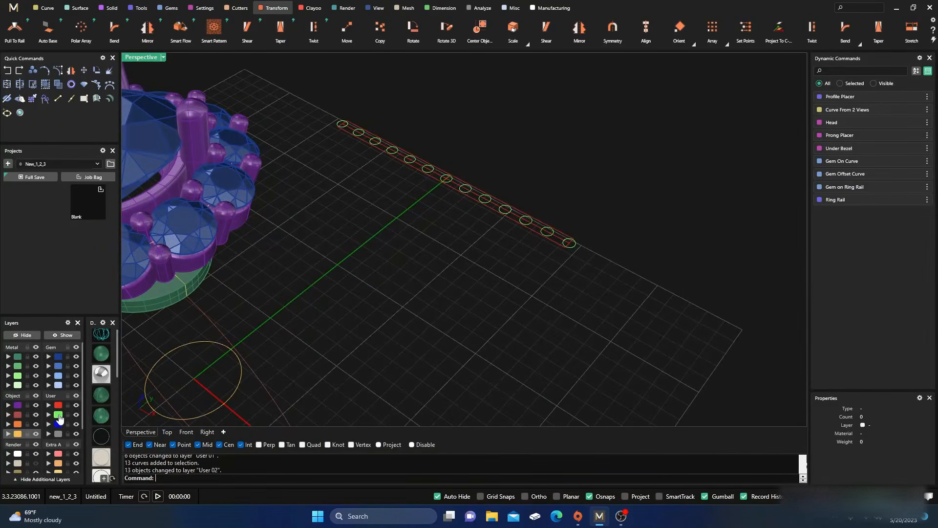
pyautogui.rightClick(57, 414)
pyautogui.moveTo(454, 348); pyautogui.dragTo(432, 276, button='right')
pyautogui.scroll(3, 446, 178)
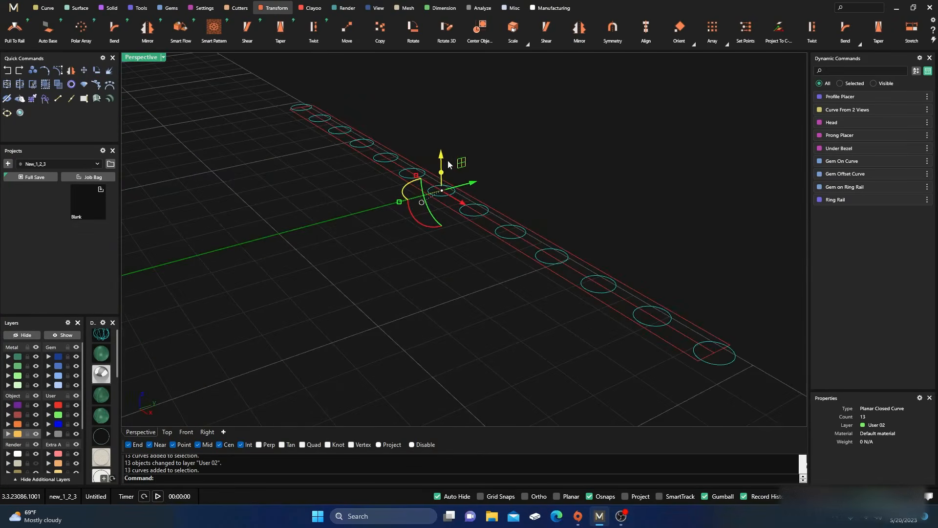
pyautogui.moveTo(442, 175); pyautogui.dragTo(446, 186)
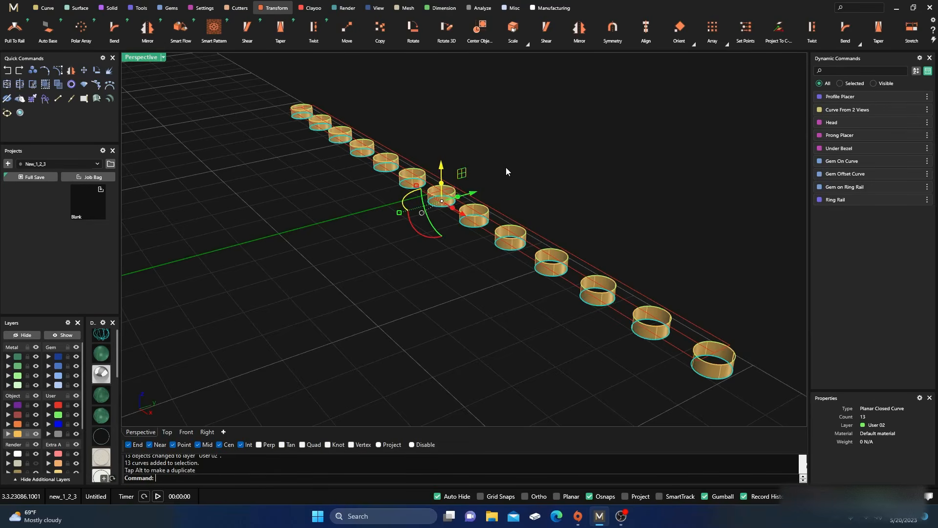
pyautogui.click(285, 357)
# Assign the 13 circle extrusions to the User 02 layer
pyautogui.click(208, 432)
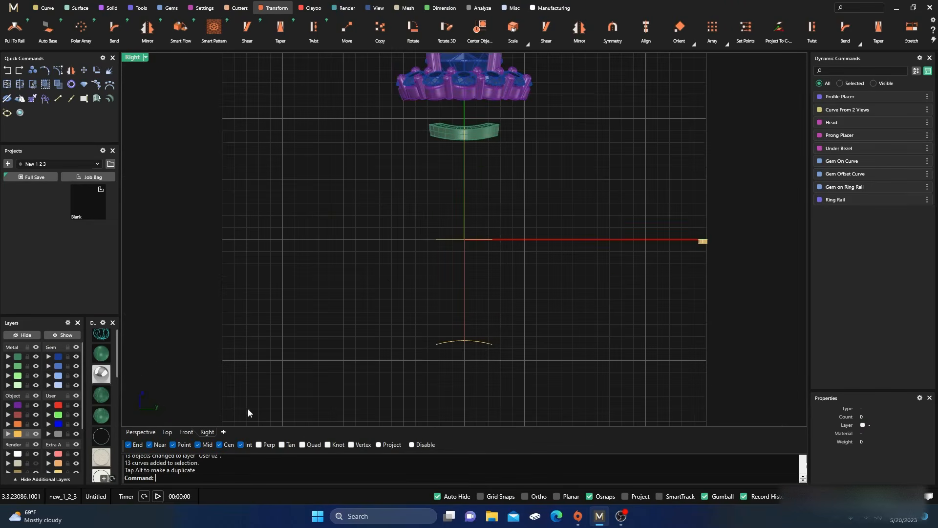
pyautogui.scroll(5, 722, 244)
pyautogui.moveTo(638, 254); pyautogui.dragTo(594, 244)
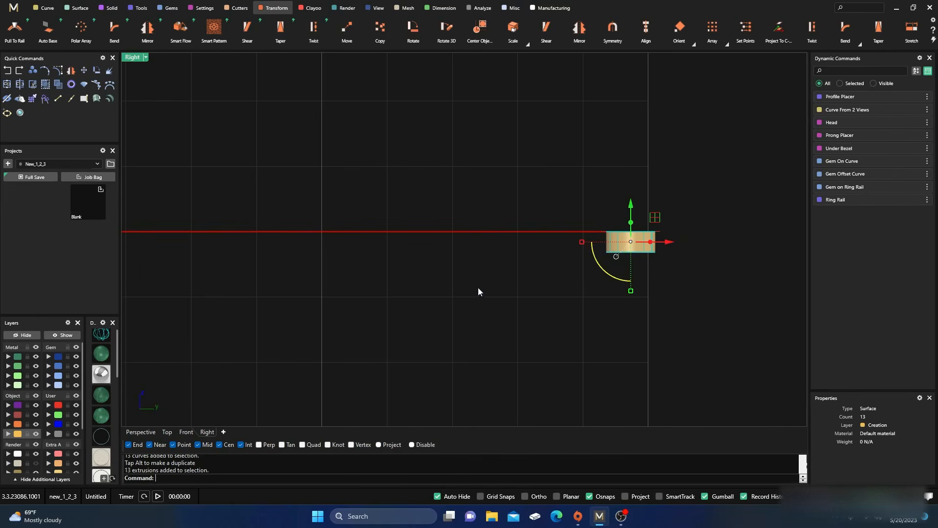
pyautogui.click(48, 414)
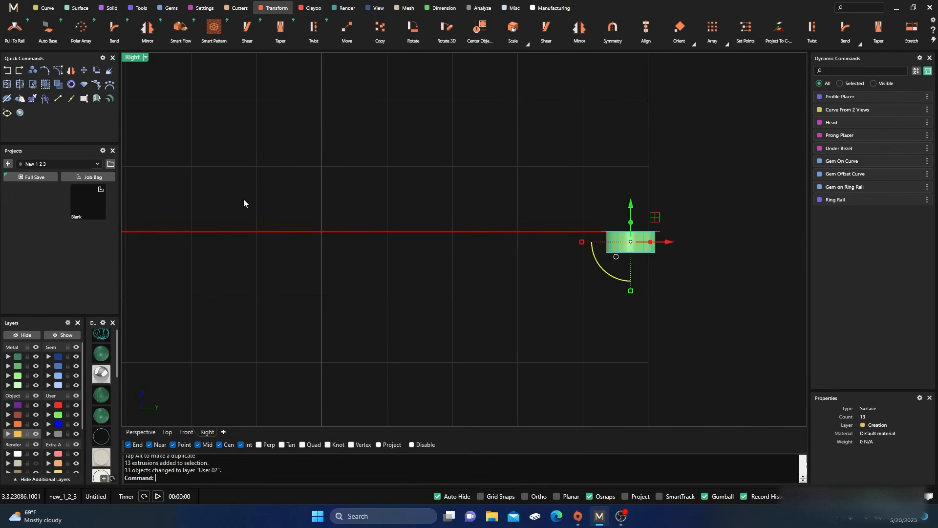
# Show the hidden layer that holds the flat strip surface beside the extruded circles
pyautogui.doubleClick(133, 57)
pyautogui.click(555, 197)
pyautogui.moveTo(555, 197); pyautogui.dragTo(602, 195, button='right')
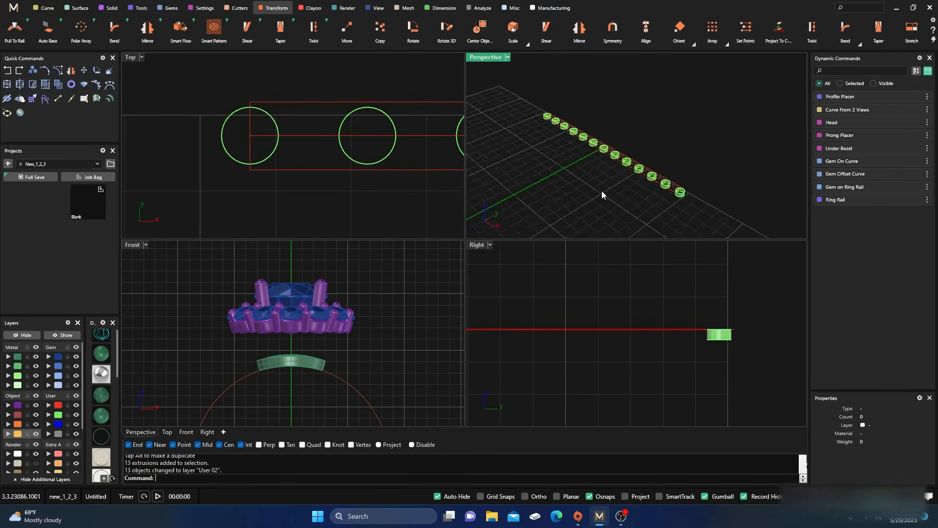
pyautogui.doubleClick(485, 57)
pyautogui.scroll(-4, 424, 228)
pyautogui.scroll(3, 438, 255)
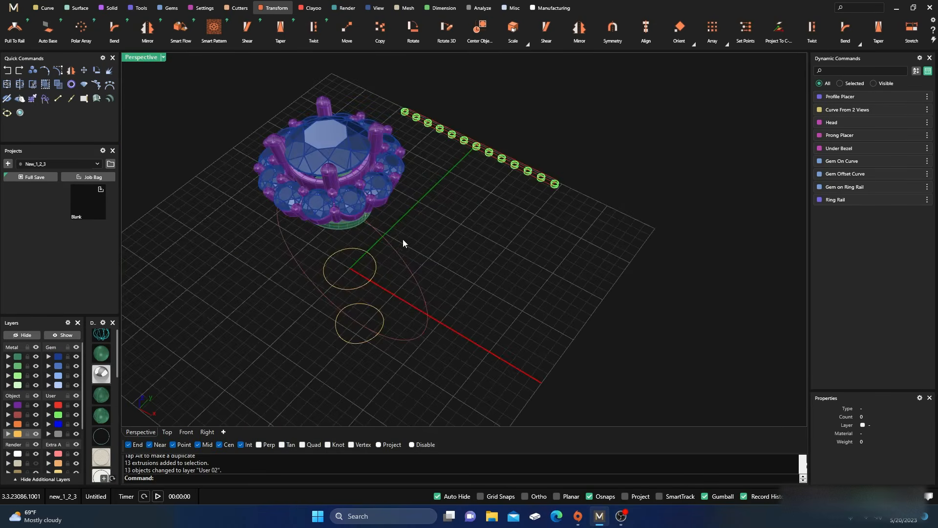
pyautogui.click(36, 464)
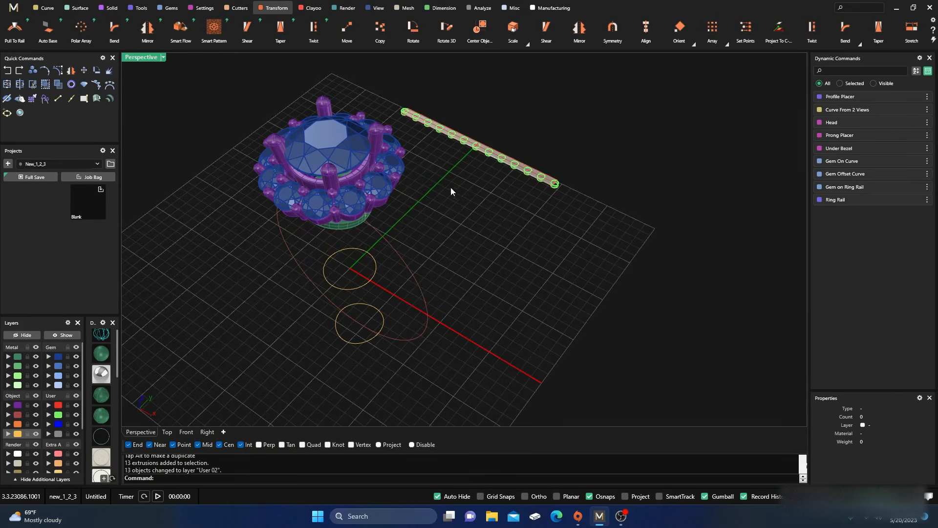
# Start Smart Flow with the flat strip as the base surface and the swept rail's outer face as the destination surface
pyautogui.scroll(8, 444, 105)
pyautogui.moveTo(484, 283); pyautogui.dragTo(432, 256, button='right')
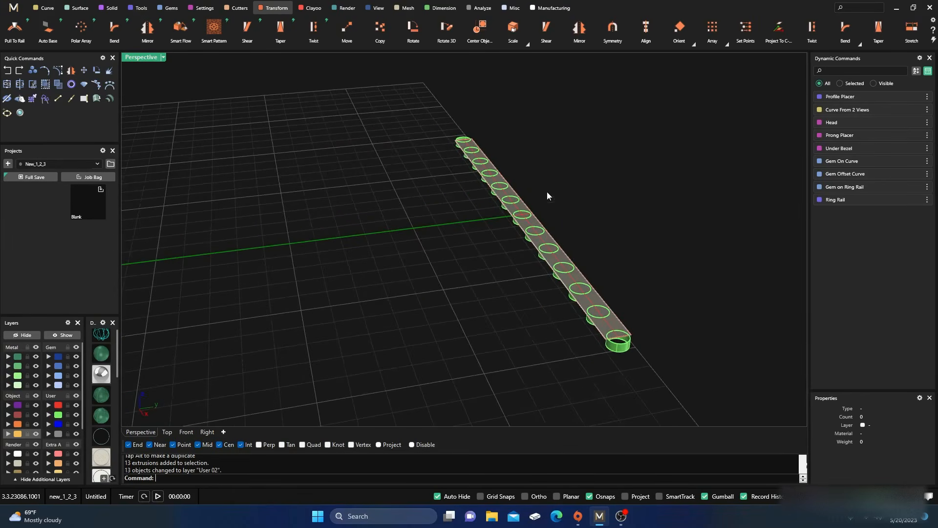
pyautogui.scroll(-5, 492, 214)
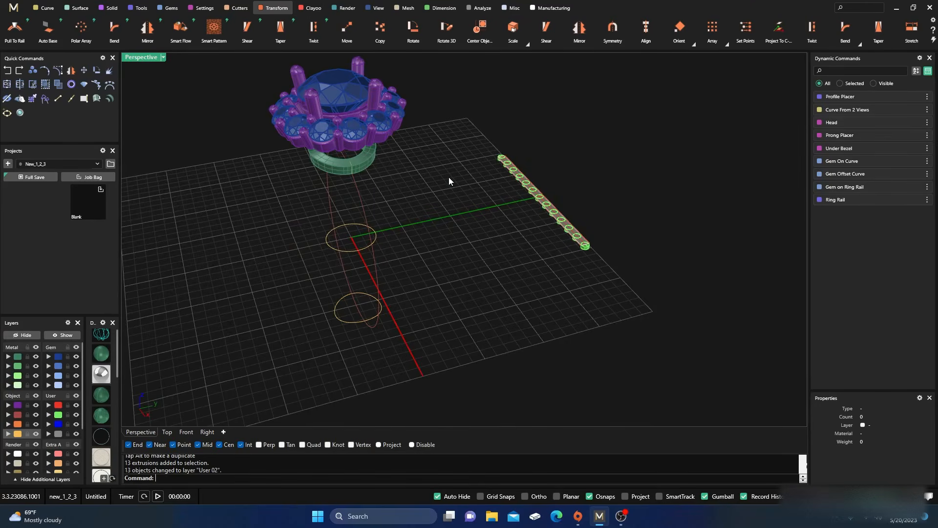
pyautogui.scroll(5, 479, 175)
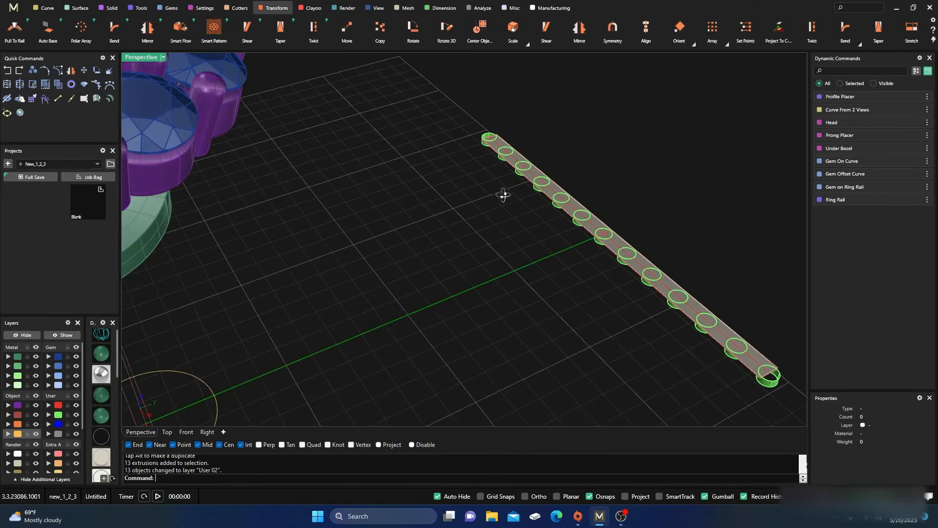
pyautogui.click(177, 35)
pyautogui.scroll(5, 505, 139)
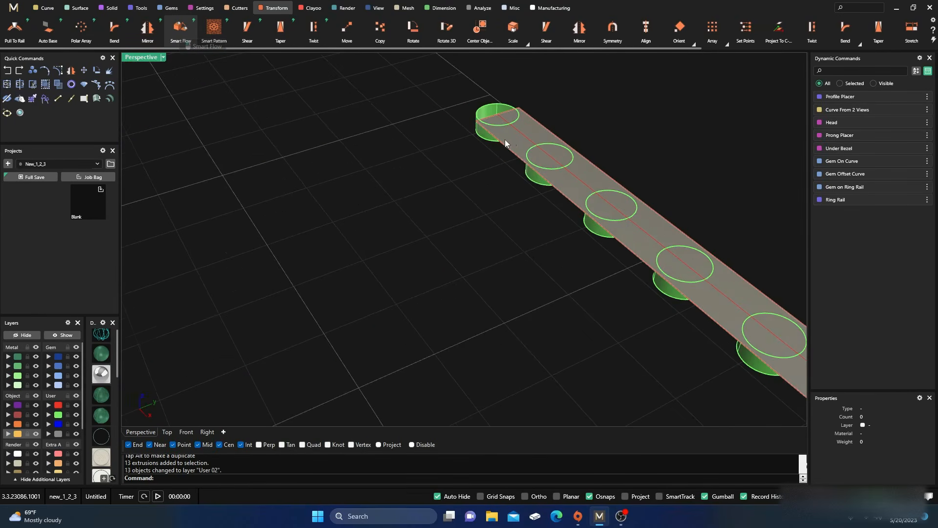
pyautogui.click(506, 141)
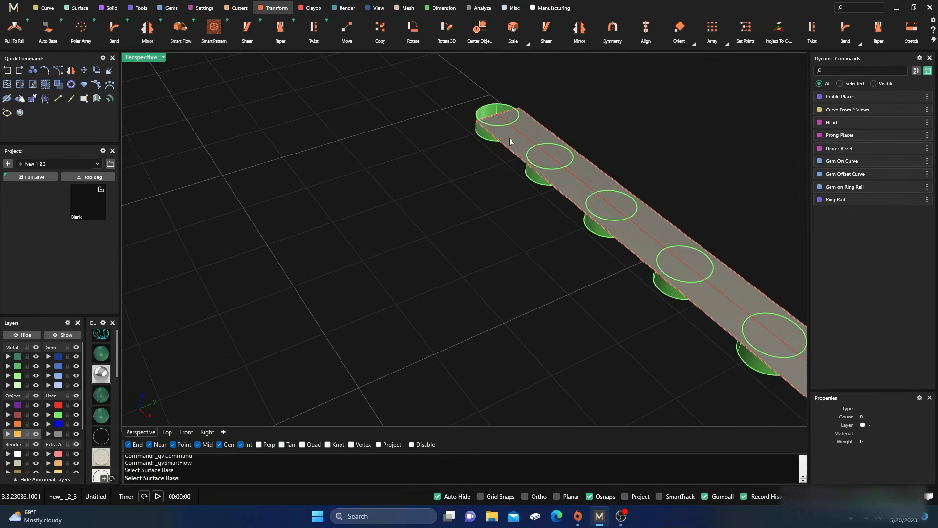
pyautogui.scroll(-5, 473, 119)
pyautogui.scroll(5, 344, 98)
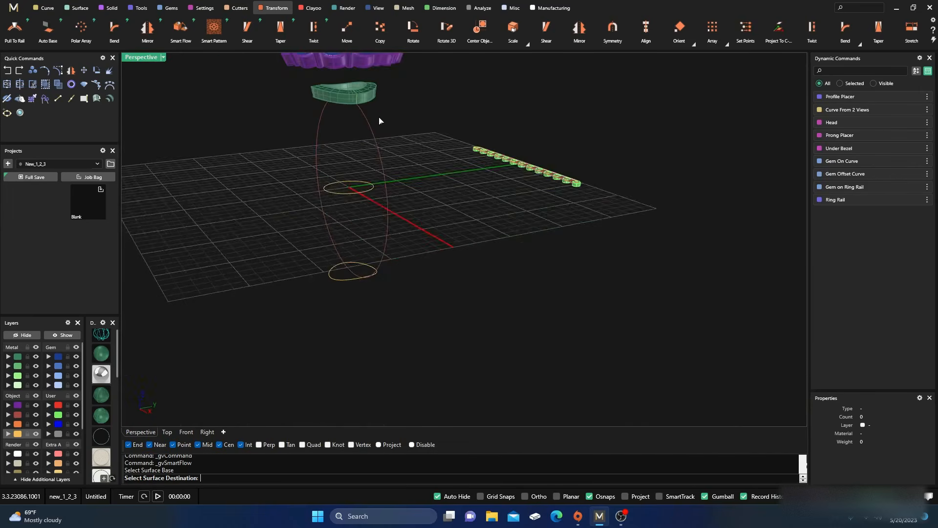
pyautogui.click(342, 96)
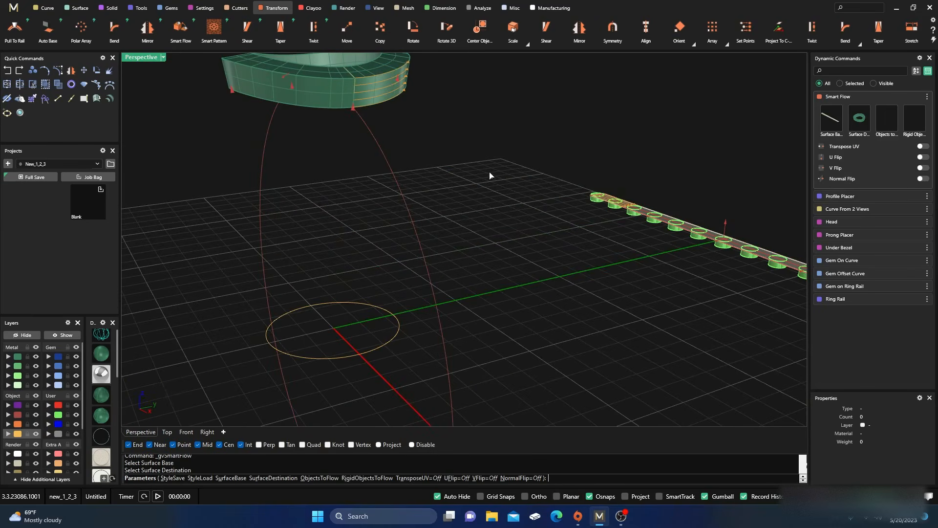
# Set the row of 13 extruded circles as the rigid objects to flow onto the rail
pyautogui.scroll(-5, 506, 181)
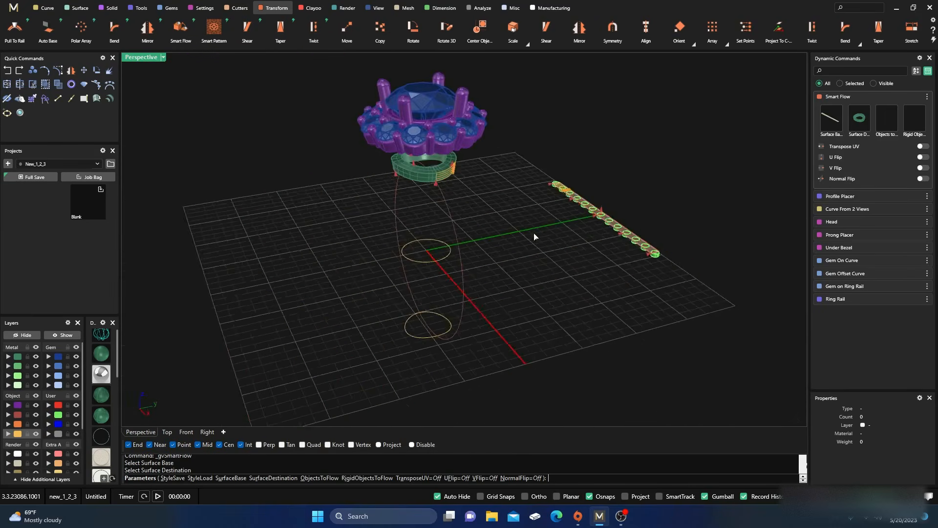
pyautogui.click(915, 117)
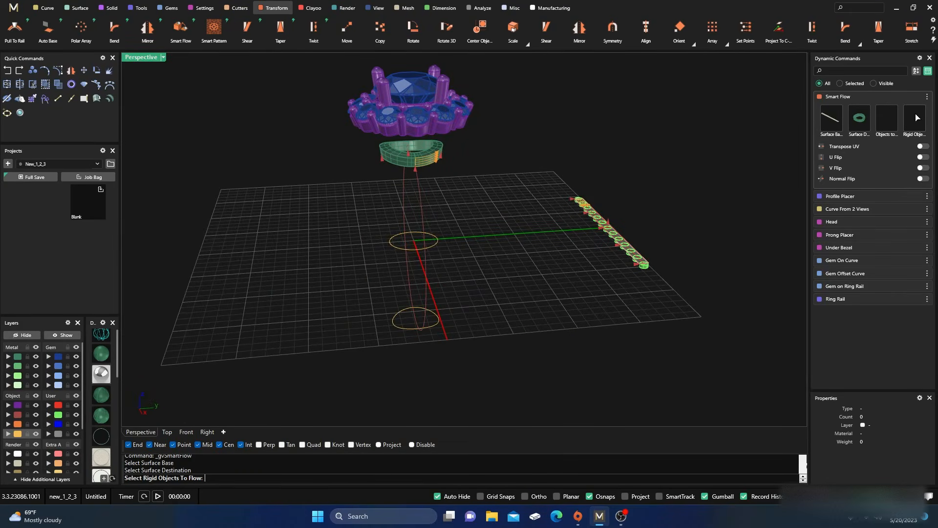
pyautogui.click(207, 431)
pyautogui.moveTo(686, 281); pyautogui.dragTo(582, 242)
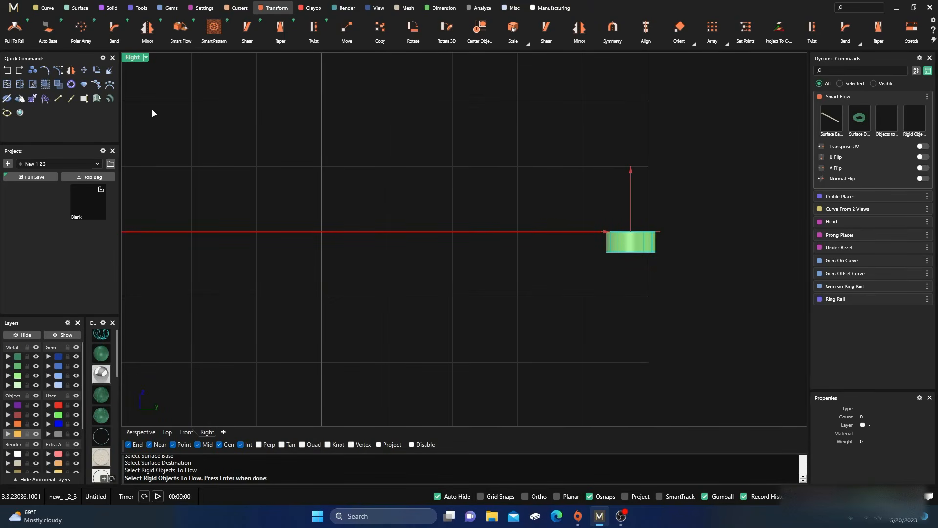
pyautogui.doubleClick(131, 58)
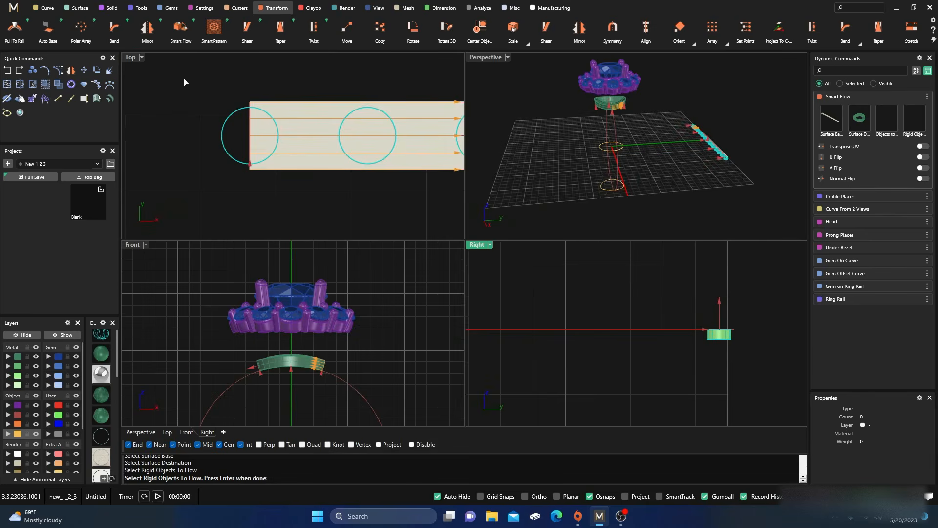
pyautogui.scroll(5, 591, 156)
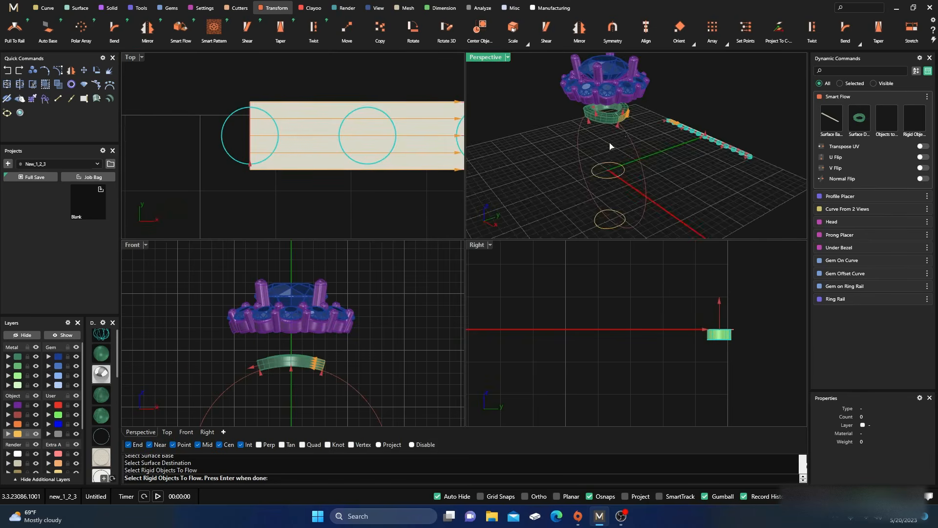
pyautogui.press('Return')
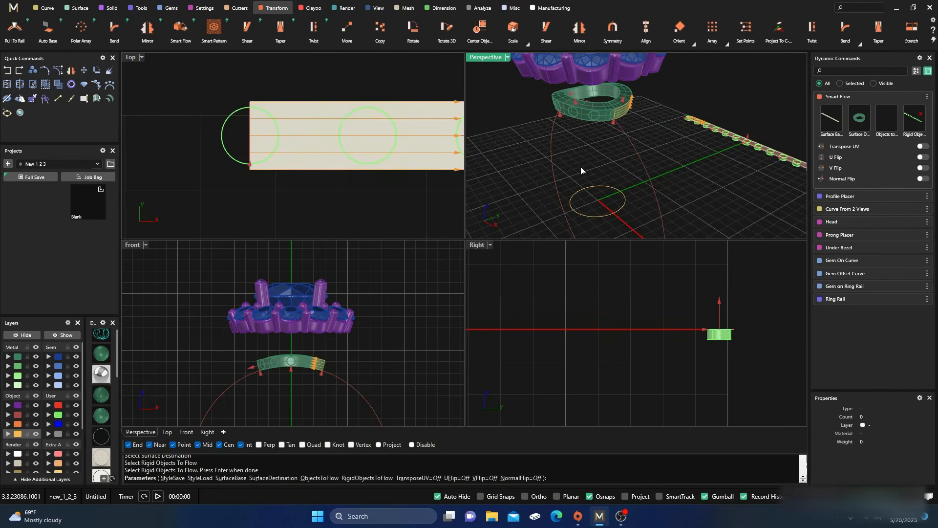
# Check the placement of the flowed circles around the rail and accept the Smart Flow
pyautogui.doubleClick(489, 60)
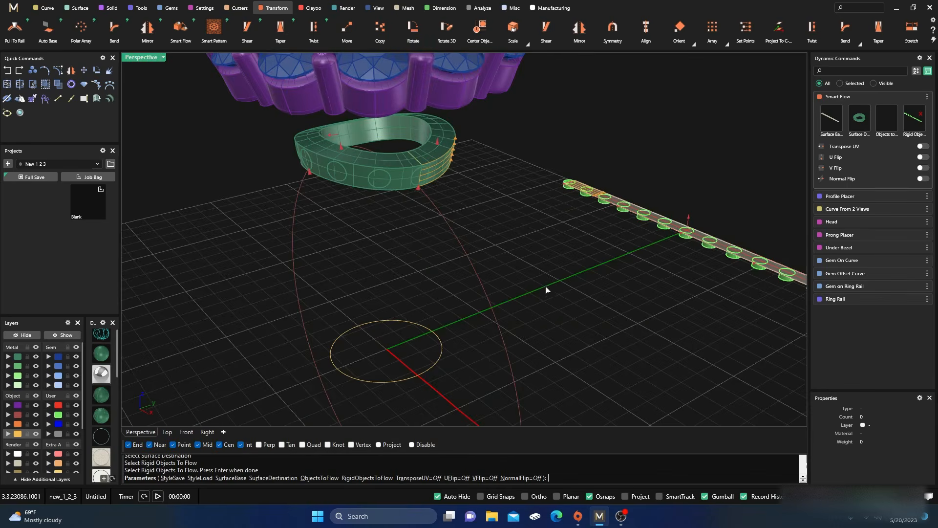
pyautogui.scroll(-5, 543, 284)
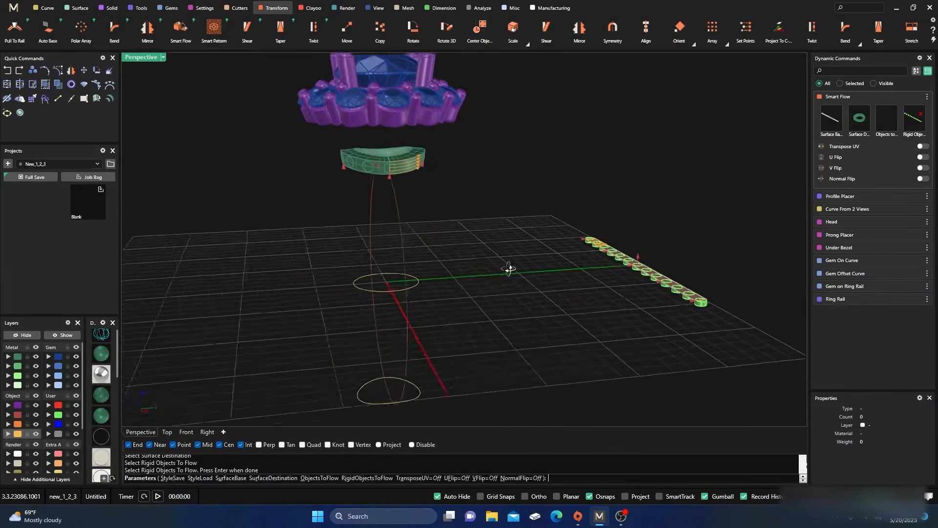
pyautogui.scroll(3, 386, 161)
pyautogui.scroll(-4, 392, 209)
pyautogui.moveTo(332, 259); pyautogui.dragTo(433, 264, button='right')
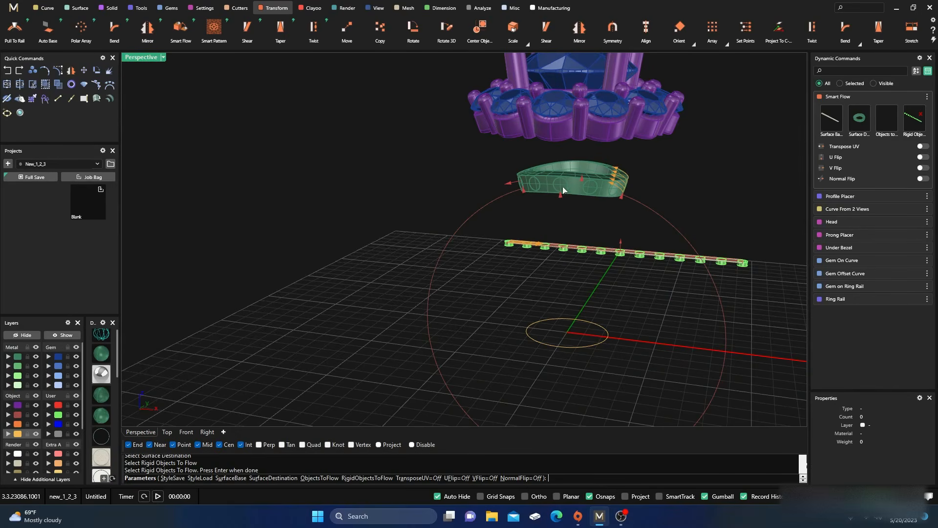
pyautogui.moveTo(561, 203); pyautogui.dragTo(564, 247, button='right')
pyautogui.scroll(2, 564, 249)
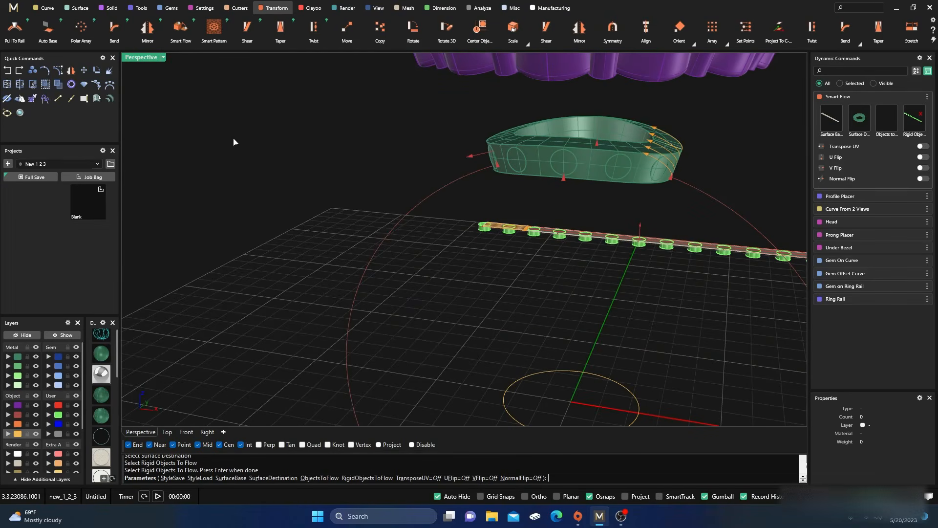
pyautogui.doubleClick(143, 60)
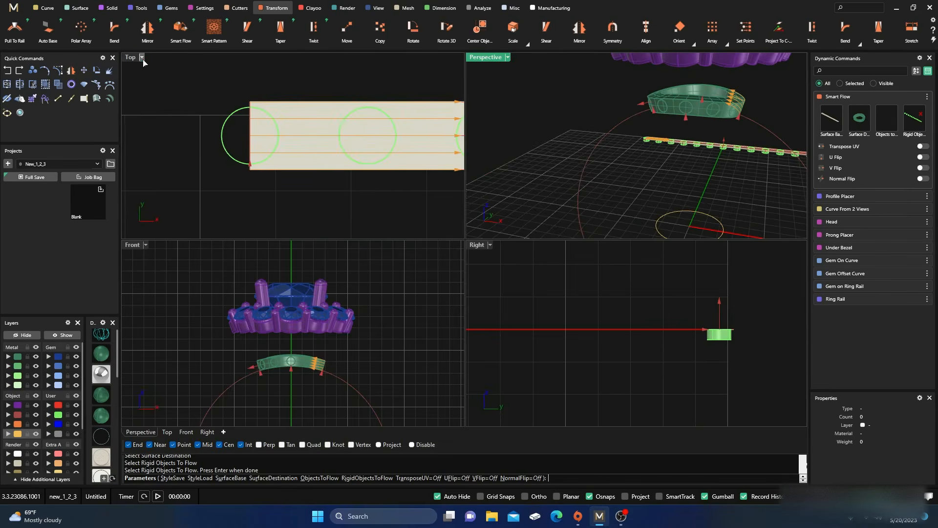
pyautogui.rightClick(200, 181)
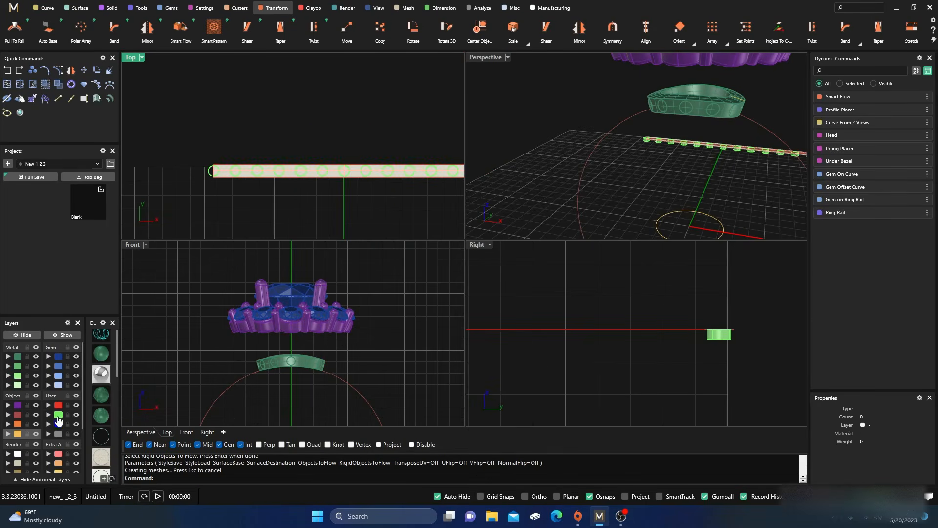
# Hide the flat strip surface's layer and shift all User 02 circles and extrusions along negative X by slightly less than half their spacing
pyautogui.click(57, 418)
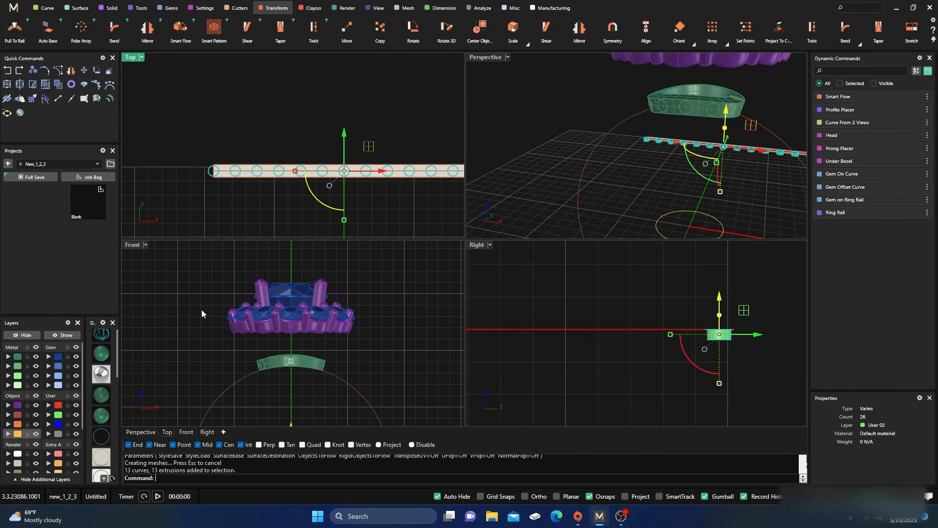
pyautogui.scroll(4, 297, 161)
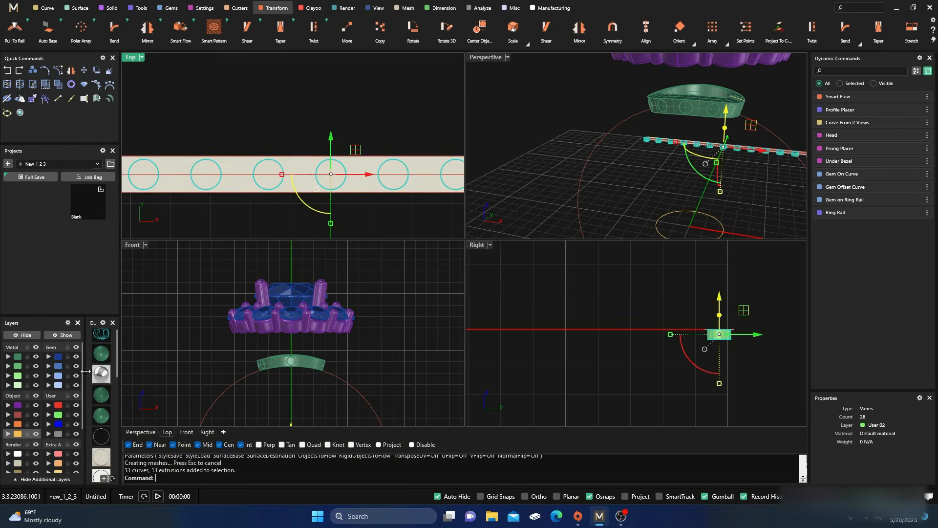
pyautogui.click(35, 462)
pyautogui.scroll(2, 337, 163)
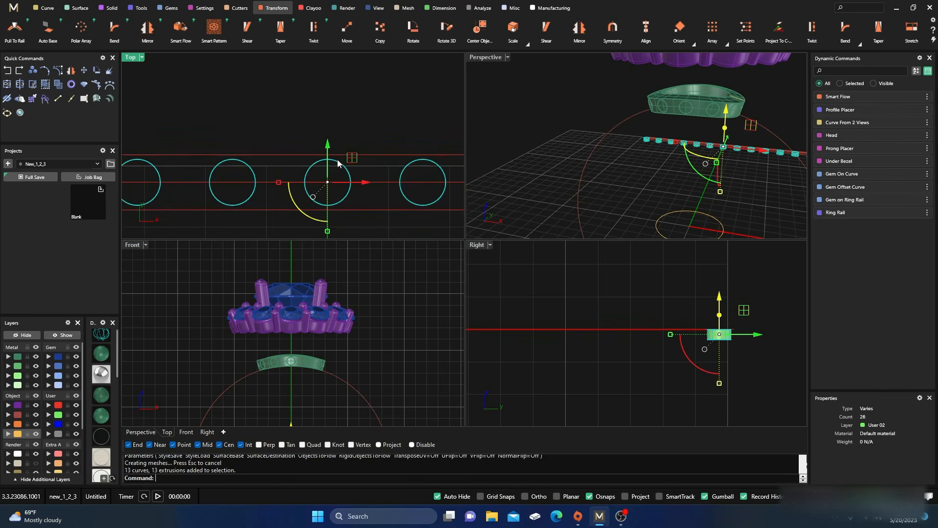
pyautogui.moveTo(365, 183); pyautogui.dragTo(327, 187)
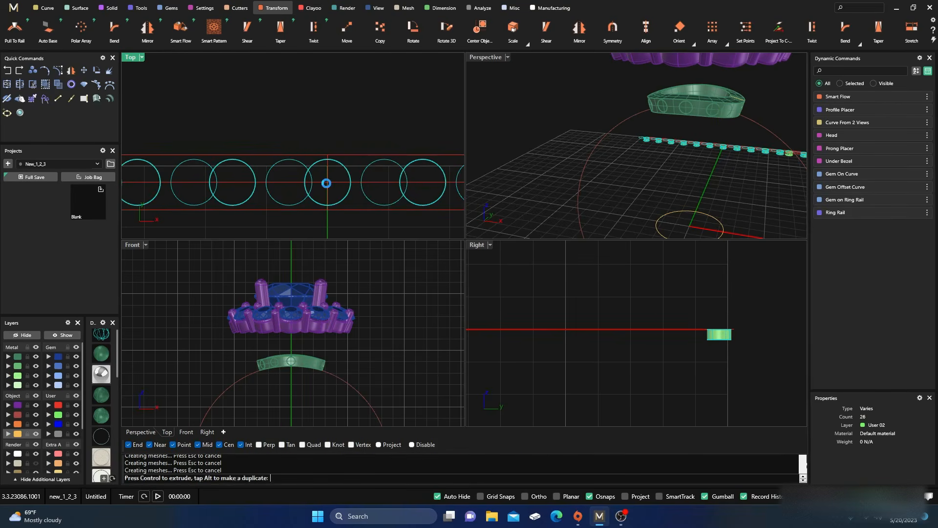
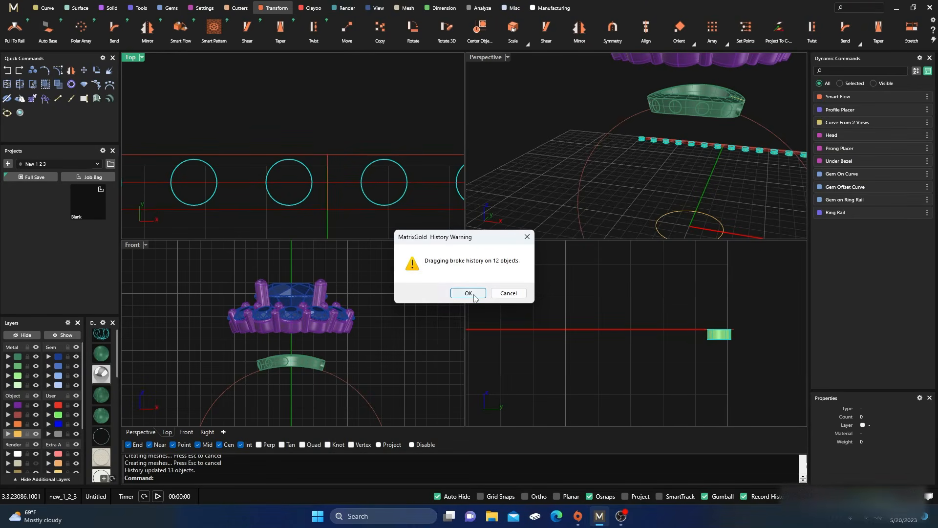
pyautogui.click(468, 293)
# Examine how the shifted circles sit around the rail beneath the halo from several sides
pyautogui.doubleClick(489, 60)
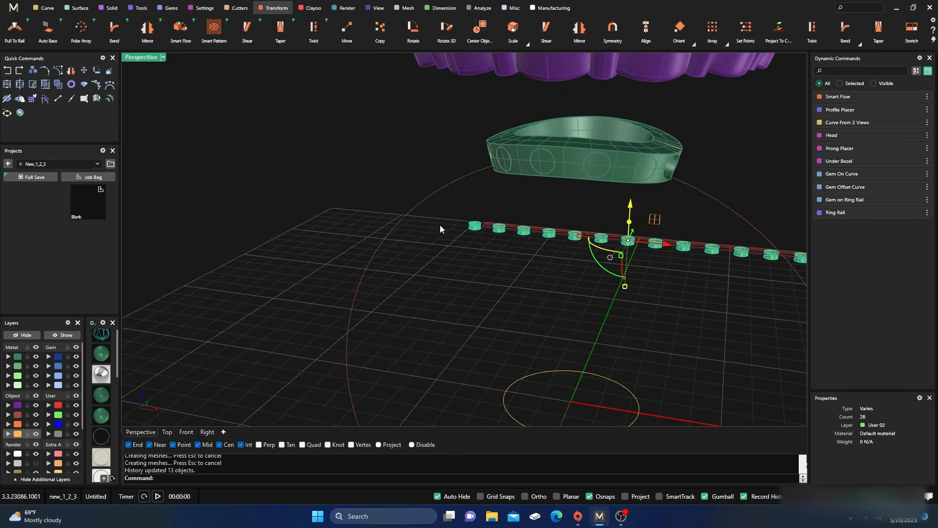
pyautogui.moveTo(449, 240); pyautogui.dragTo(509, 258, button='right')
pyautogui.scroll(-5, 503, 255)
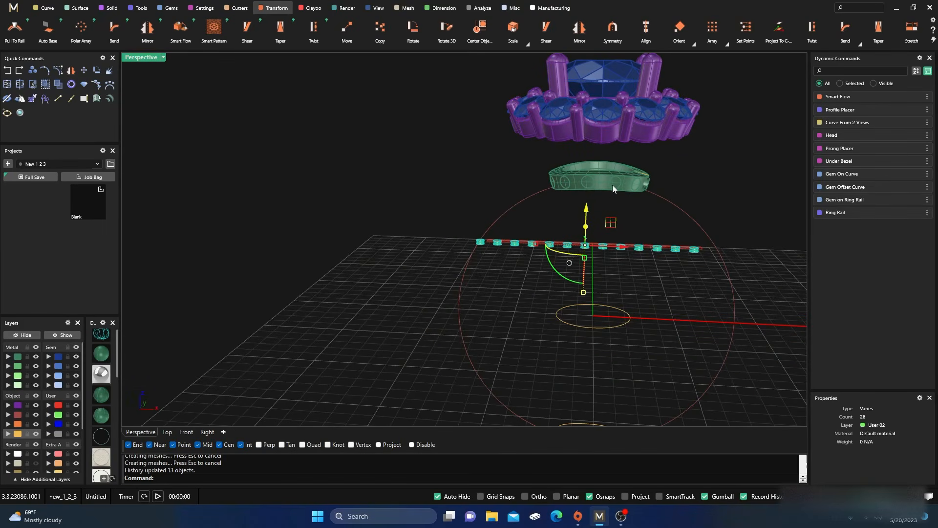
pyautogui.moveTo(574, 146); pyautogui.dragTo(596, 215, button='right')
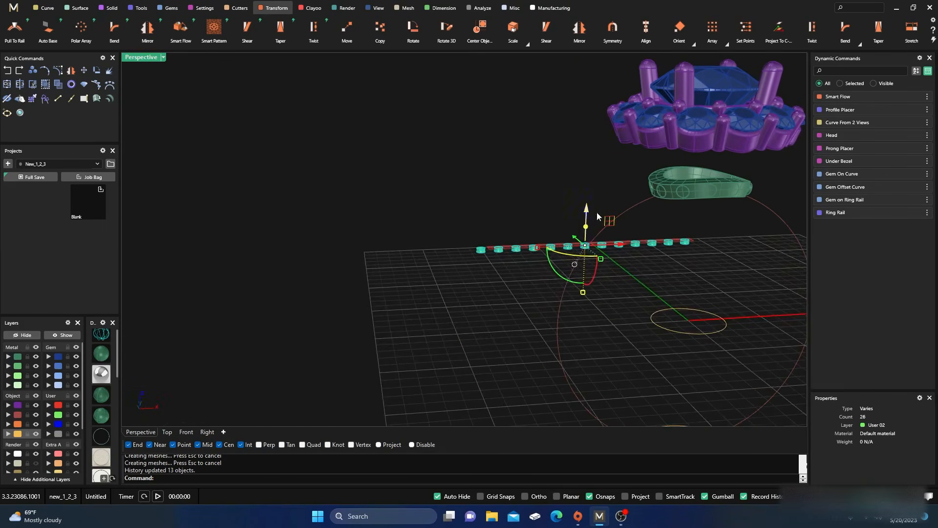
pyautogui.scroll(-5, 210, 259)
pyautogui.moveTo(210, 259); pyautogui.dragTo(364, 312, button='right')
pyautogui.scroll(8, 491, 210)
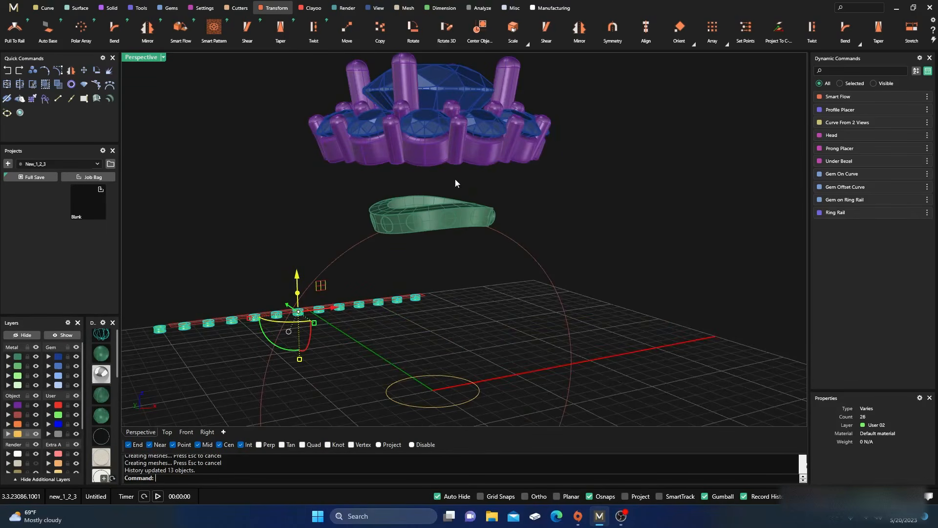
pyautogui.moveTo(432, 201); pyautogui.dragTo(411, 288, button='right')
pyautogui.scroll(3, 489, 184)
pyautogui.scroll(-7, 469, 190)
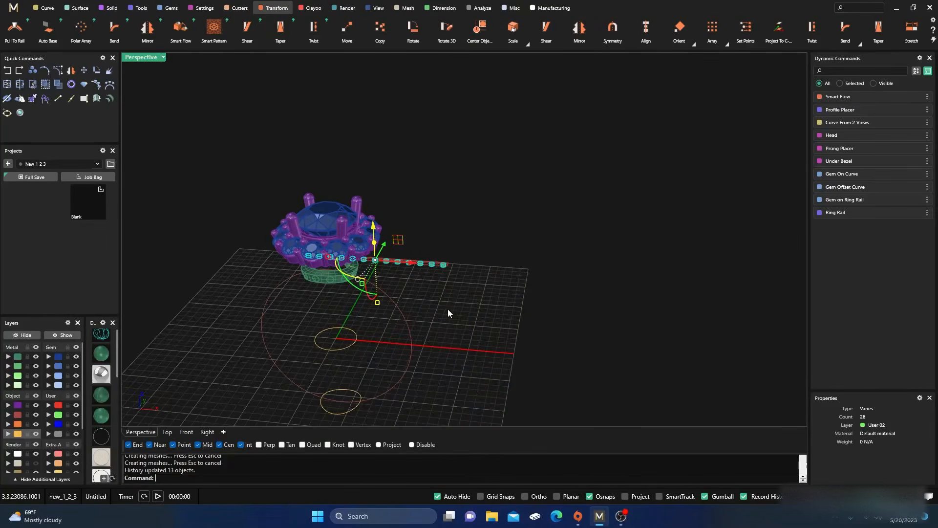
# Hide the flat row of circles and extrusions lying on the construction plane
pyautogui.moveTo(470, 329); pyautogui.dragTo(403, 338, button='right')
pyautogui.press('Escape')
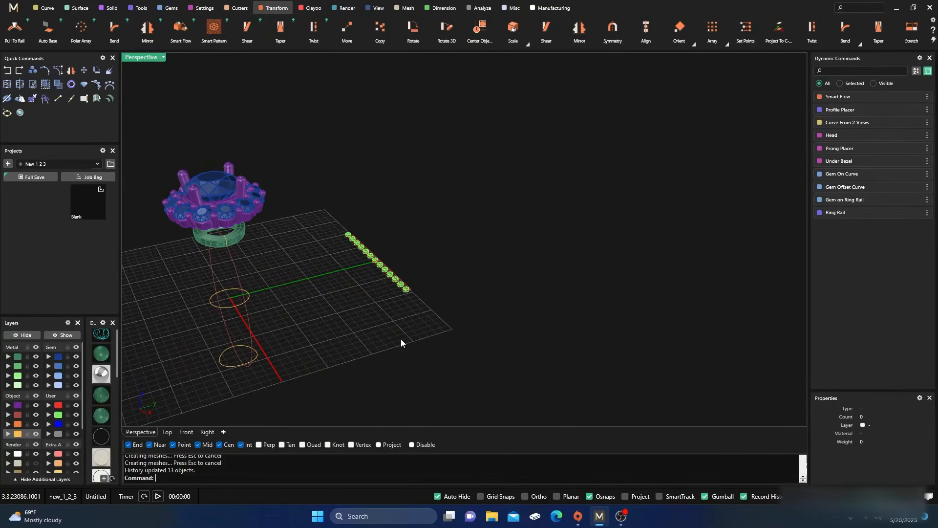
pyautogui.moveTo(324, 199); pyautogui.dragTo(441, 330)
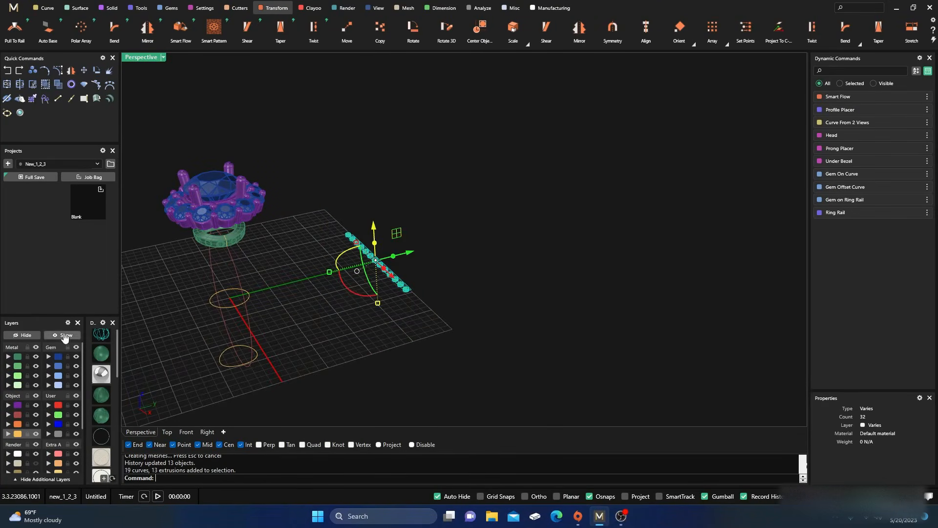
pyautogui.click(18, 338)
# Move the solid base rail to layer Metal 04 and hide that layer
pyautogui.scroll(-6, 521, 262)
pyautogui.moveTo(522, 264); pyautogui.dragTo(449, 279, button='right')
pyautogui.scroll(8, 353, 248)
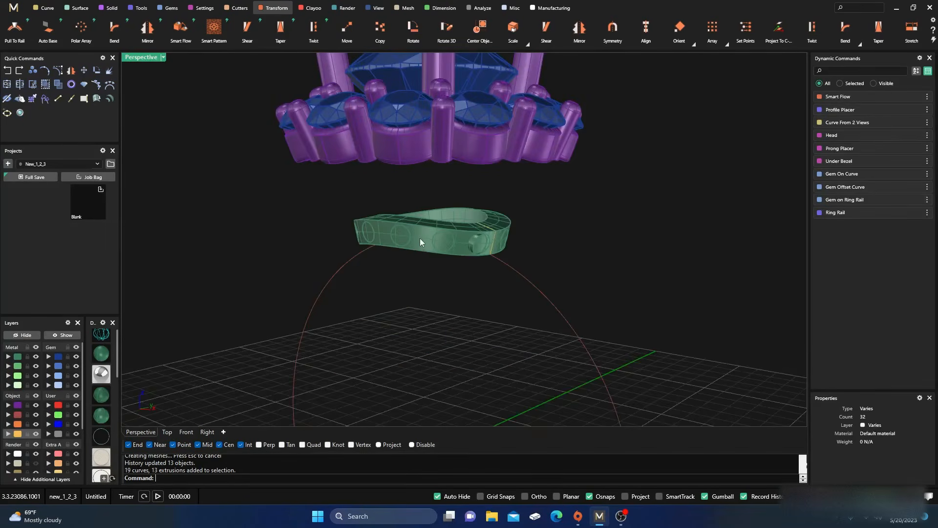
pyautogui.keyDown('shift'); pyautogui.click(420, 238); pyautogui.keyUp('shift')
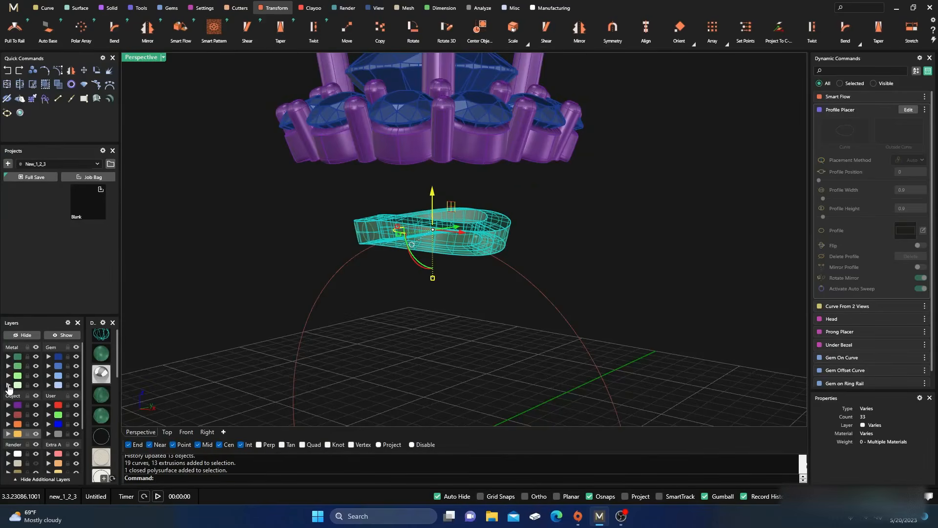
pyautogui.click(8, 385)
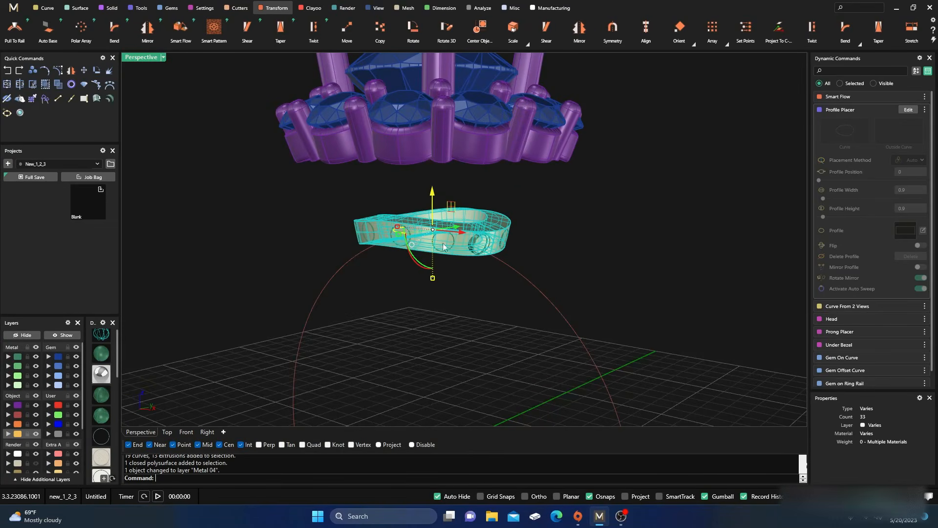
pyautogui.click(36, 386)
# Examine the spacing and overlap of the flowed ring surfaces beneath the halo from several sides
pyautogui.moveTo(349, 291)
pyautogui.mouseDown(button='right')
pyautogui.moveTo(377, 308)
pyautogui.moveTo(356, 286)
pyautogui.mouseUp(button='right')
pyautogui.scroll(4, 392, 230)
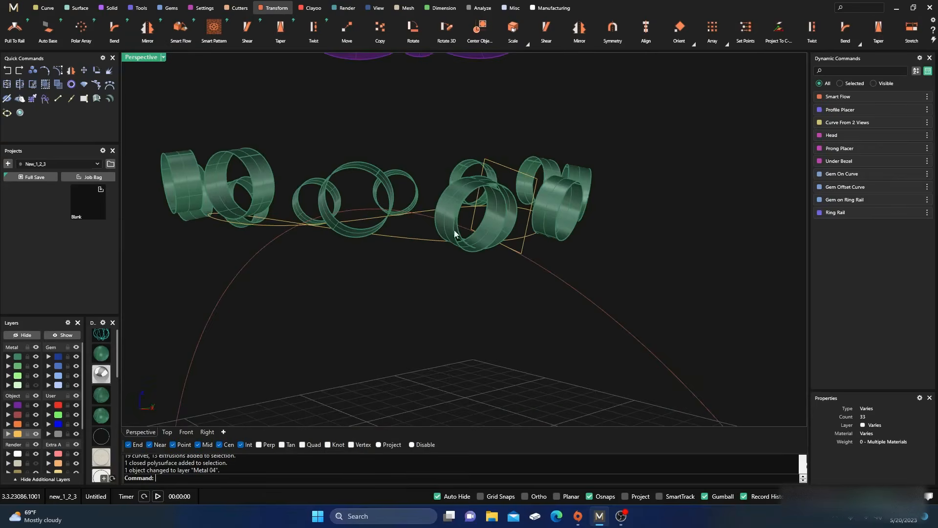
pyautogui.scroll(5, 449, 236)
pyautogui.scroll(-10, 445, 244)
pyautogui.moveTo(443, 260); pyautogui.dragTo(422, 260, button='right')
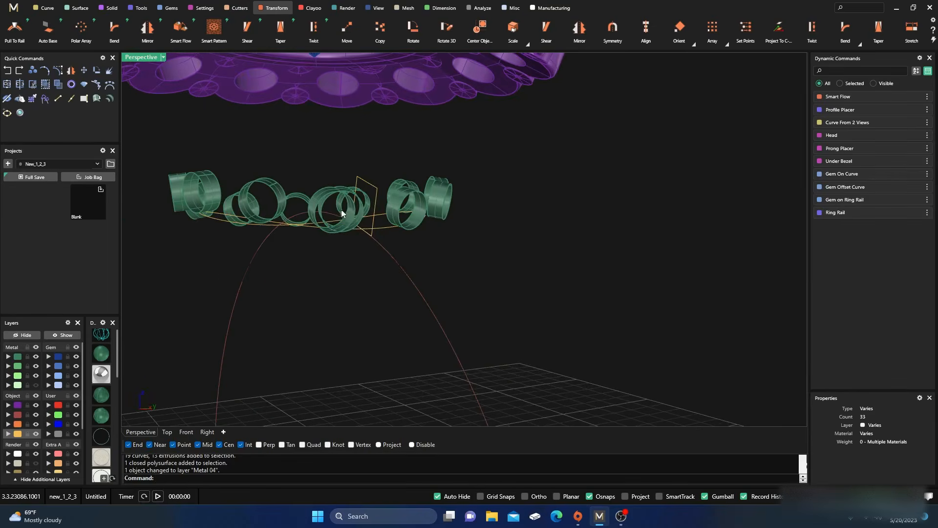
pyautogui.scroll(5, 341, 209)
pyautogui.scroll(-7, 421, 273)
pyautogui.moveTo(446, 315); pyautogui.dragTo(419, 309, button='right')
pyautogui.scroll(3, 273, 219)
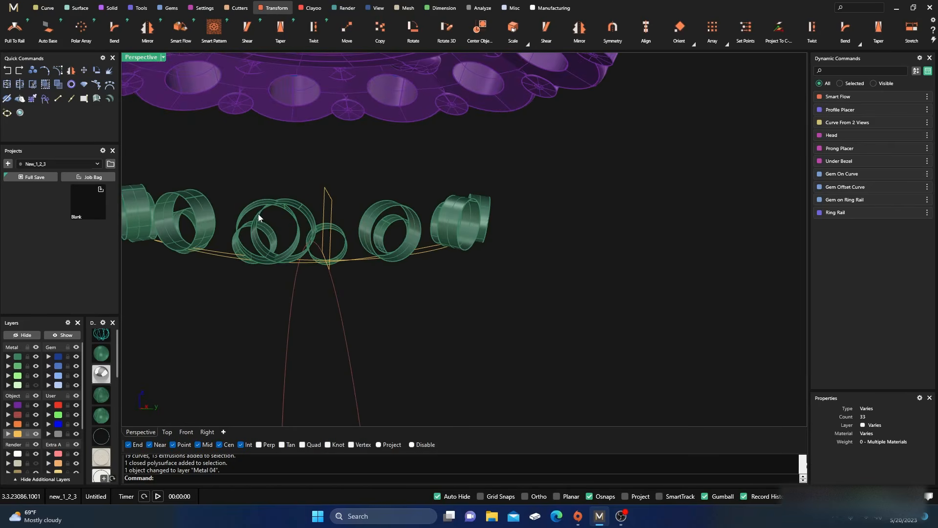
pyautogui.scroll(-5, 391, 222)
pyautogui.moveTo(391, 222); pyautogui.dragTo(368, 289, button='right')
pyautogui.scroll(3, 349, 253)
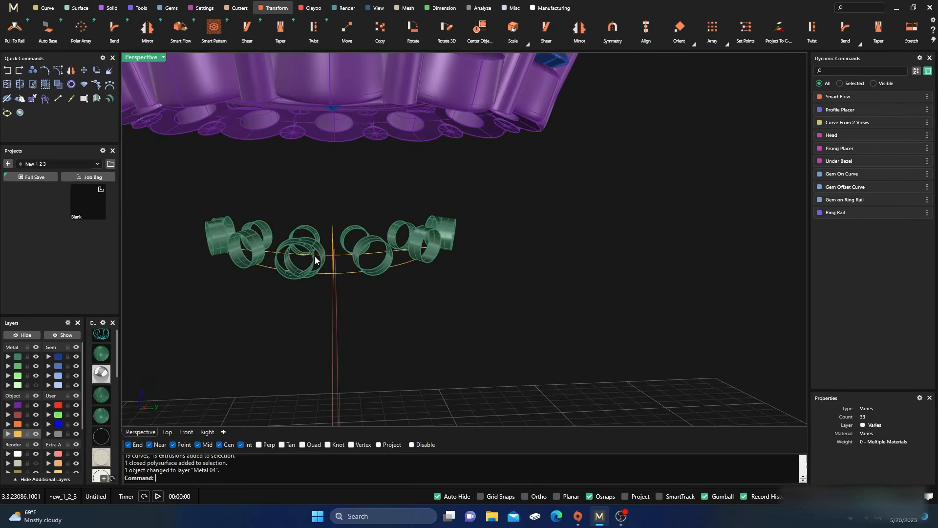
pyautogui.scroll(2, 314, 259)
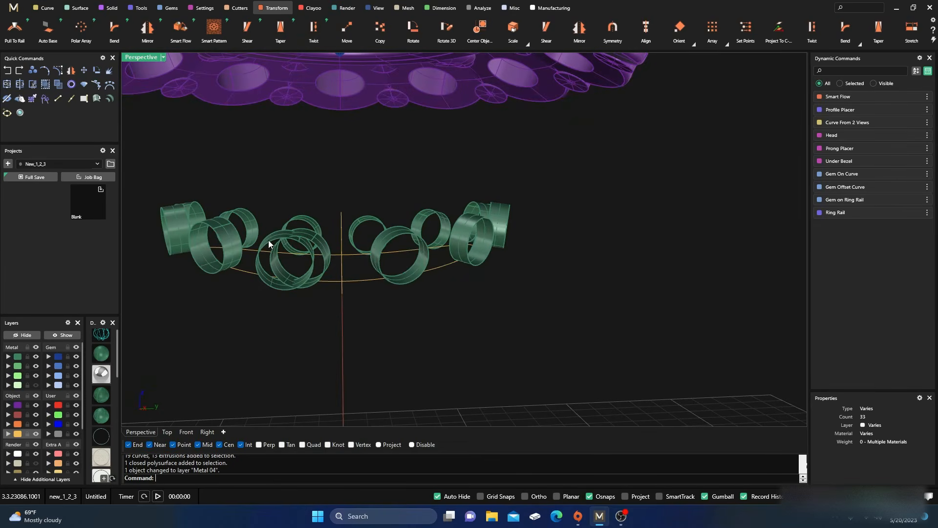
# Ungroup the flowed ring surfaces, then move the duplicate overlapping one to layer User 04 and hide that layer
pyautogui.click(269, 240)
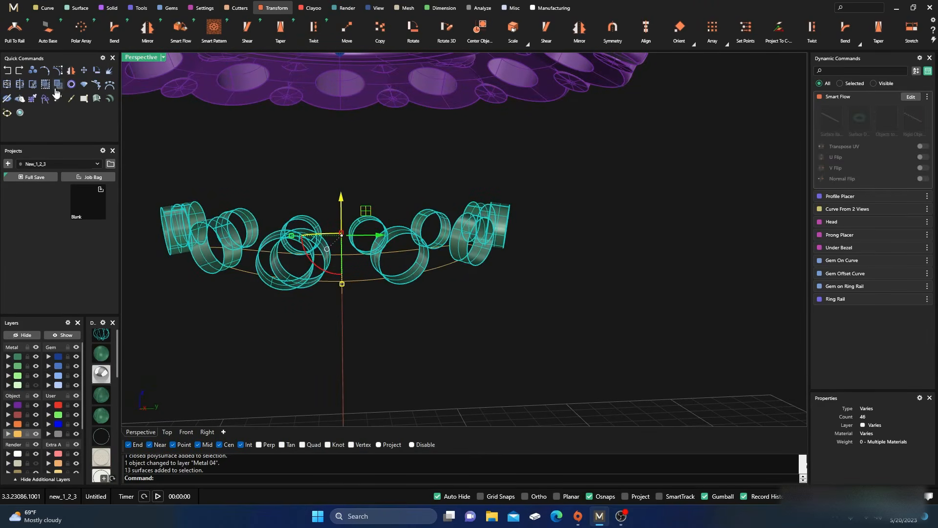
pyautogui.click(265, 167)
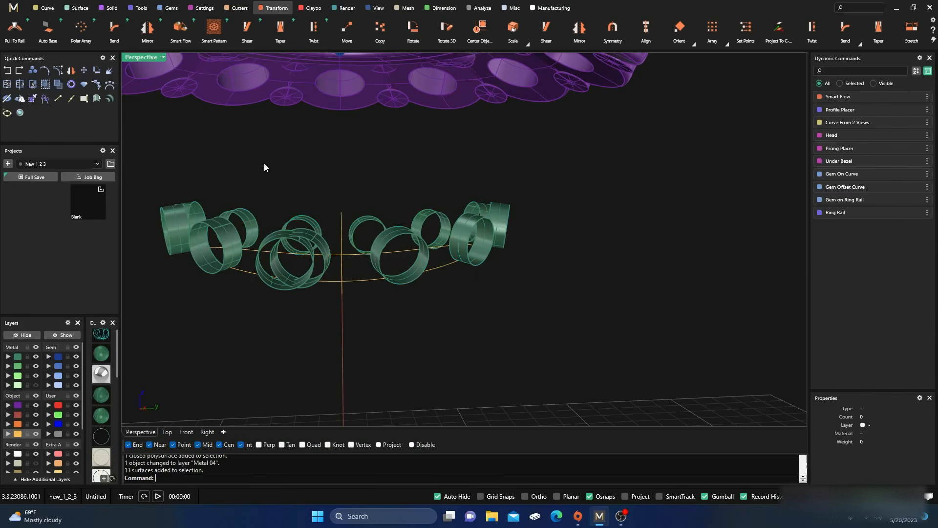
pyautogui.click(268, 236)
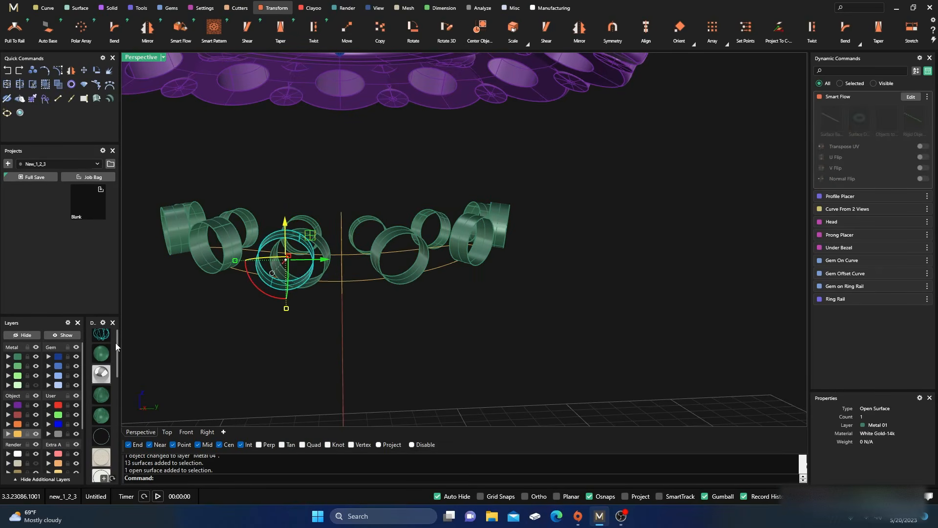
pyautogui.click(51, 434)
pyautogui.click(75, 435)
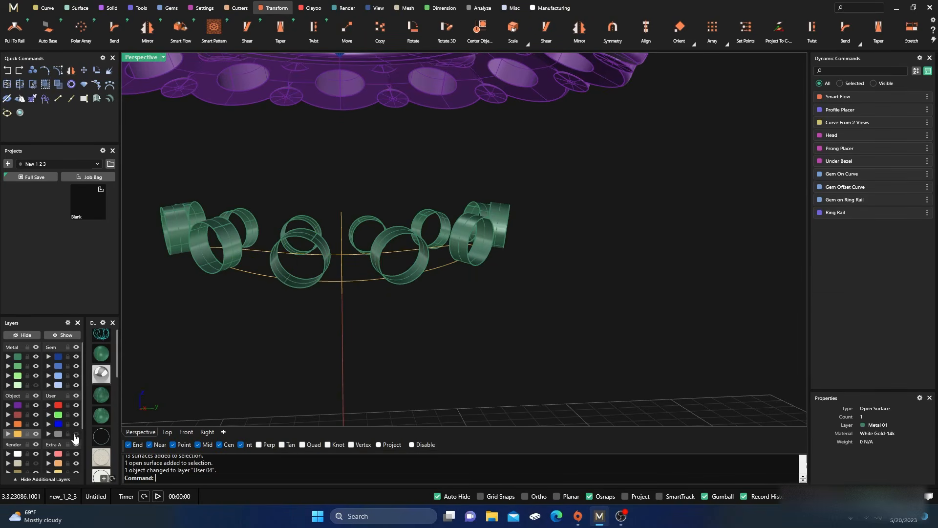
# Examine how the remaining flowed ring surfaces are distributed beneath the halo and its prongs
pyautogui.scroll(-8, 350, 242)
pyautogui.moveTo(337, 264); pyautogui.dragTo(411, 268, button='right')
pyautogui.scroll(8, 529, 282)
pyautogui.scroll(-9, 419, 296)
pyautogui.moveTo(414, 322); pyautogui.dragTo(460, 328, button='right')
pyautogui.scroll(-7, 370, 265)
pyautogui.scroll(8, 462, 292)
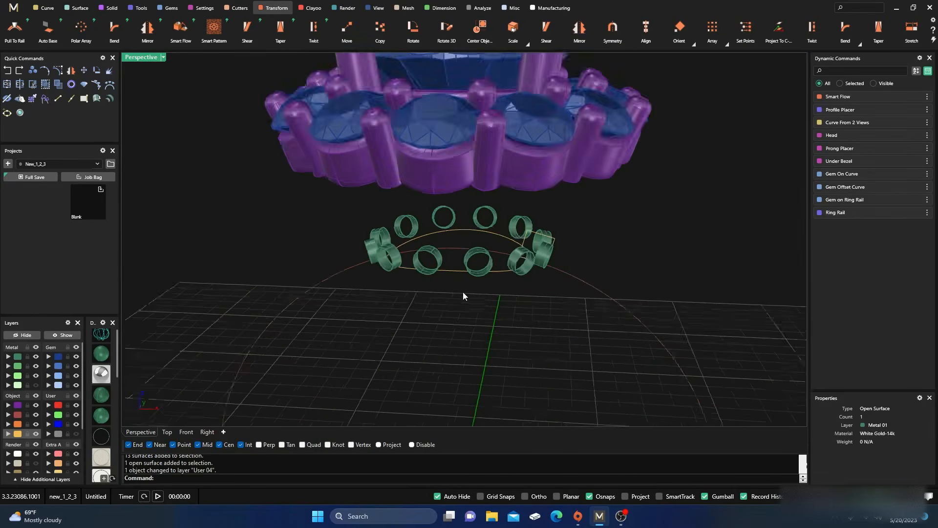
pyautogui.moveTo(469, 285); pyautogui.dragTo(484, 303, button='right')
pyautogui.scroll(-5, 462, 299)
pyautogui.moveTo(341, 264)
pyautogui.mouseDown(button='right')
pyautogui.moveTo(394, 268)
pyautogui.moveTo(357, 264)
pyautogui.mouseUp(button='right')
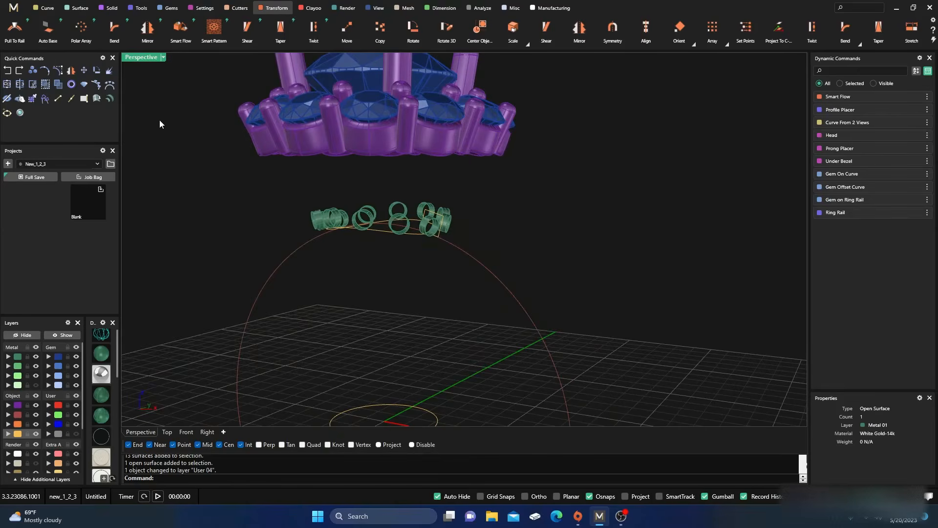
pyautogui.moveTo(189, 147); pyautogui.dragTo(224, 161, button='right')
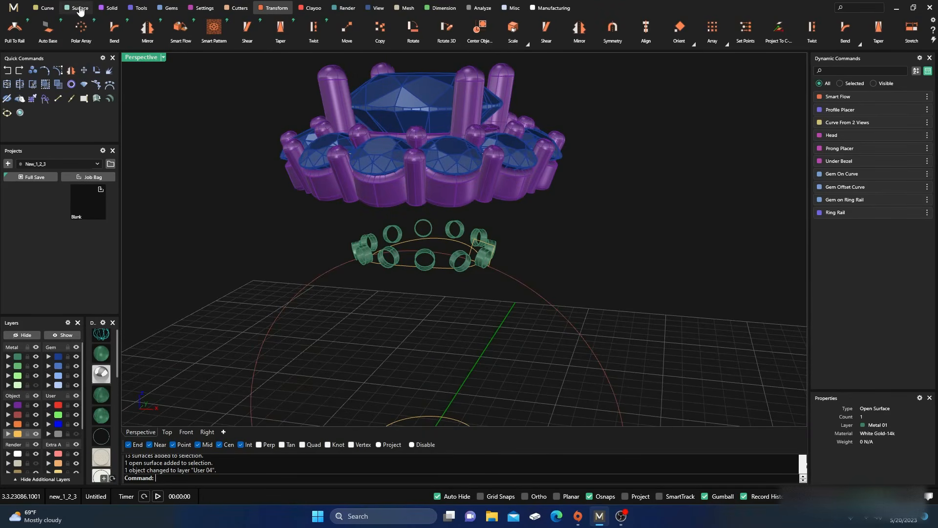
# With Dup Edge, pick the outer circular edges of three neighbouring flowed ring surfaces
pyautogui.click(48, 9)
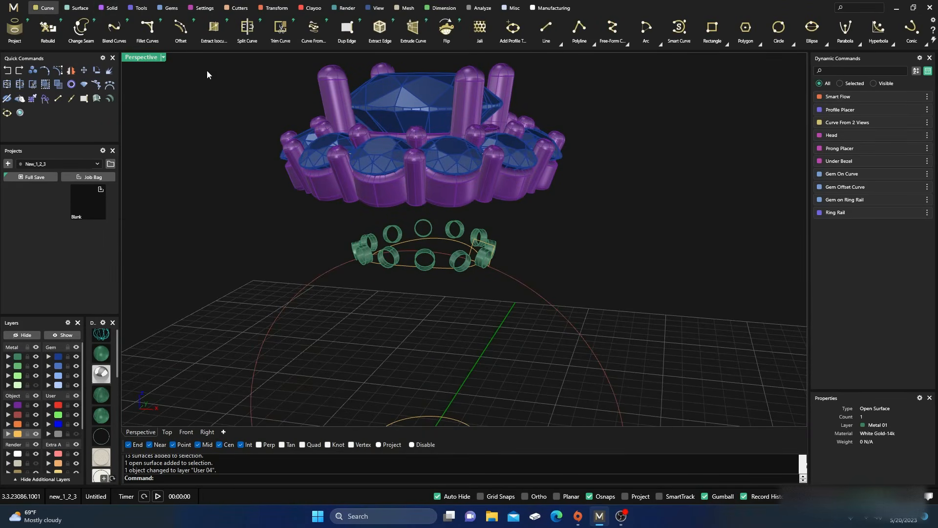
pyautogui.click(347, 29)
pyautogui.moveTo(512, 332); pyautogui.dragTo(432, 318, button='right')
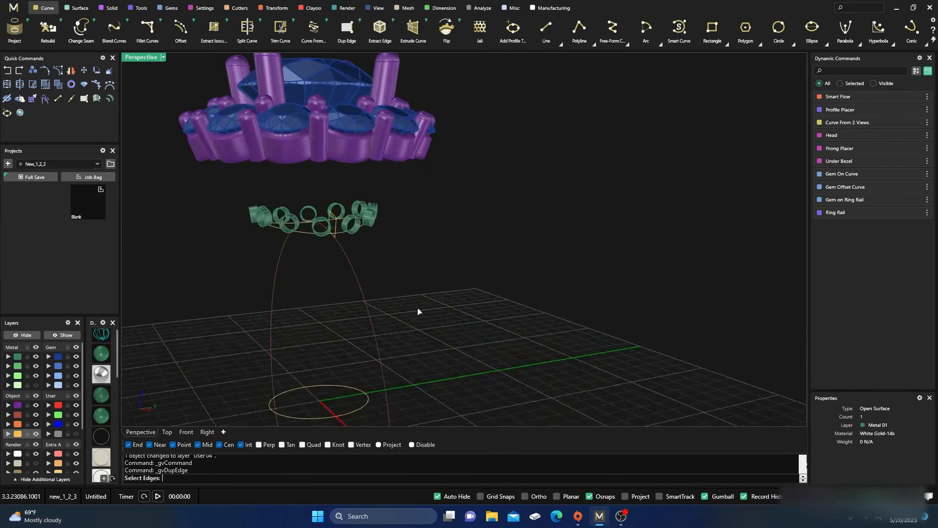
pyautogui.scroll(3, 314, 246)
pyautogui.click(330, 233)
pyautogui.click(254, 224)
pyautogui.moveTo(283, 264); pyautogui.dragTo(315, 269, button='right')
pyautogui.click(300, 237)
pyautogui.scroll(-3, 360, 373)
pyautogui.moveTo(360, 373); pyautogui.dragTo(446, 243, button='right')
pyautogui.scroll(5, 477, 148)
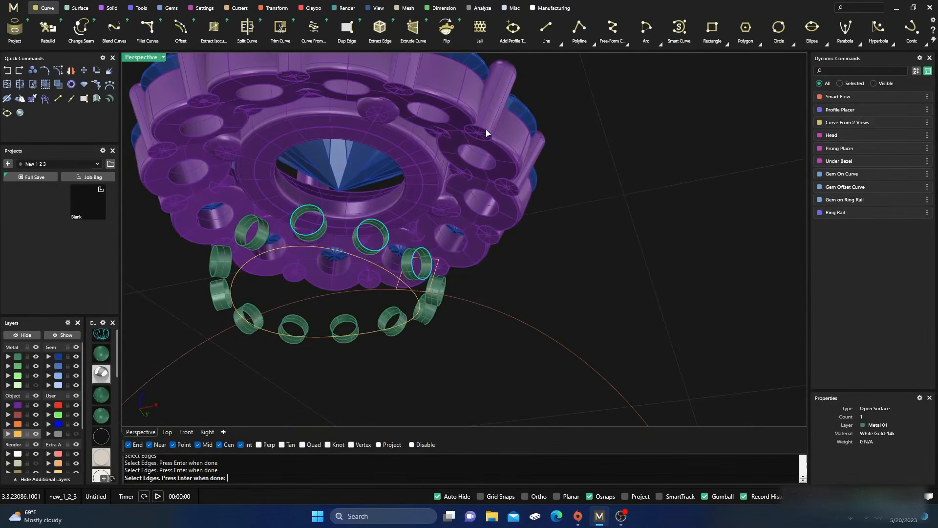
# Add the bottom edges of three halo prongs to the Dup Edge selection and accept the duplicated curves
pyautogui.click(488, 132)
pyautogui.click(410, 91)
pyautogui.click(298, 77)
pyautogui.press('Return')
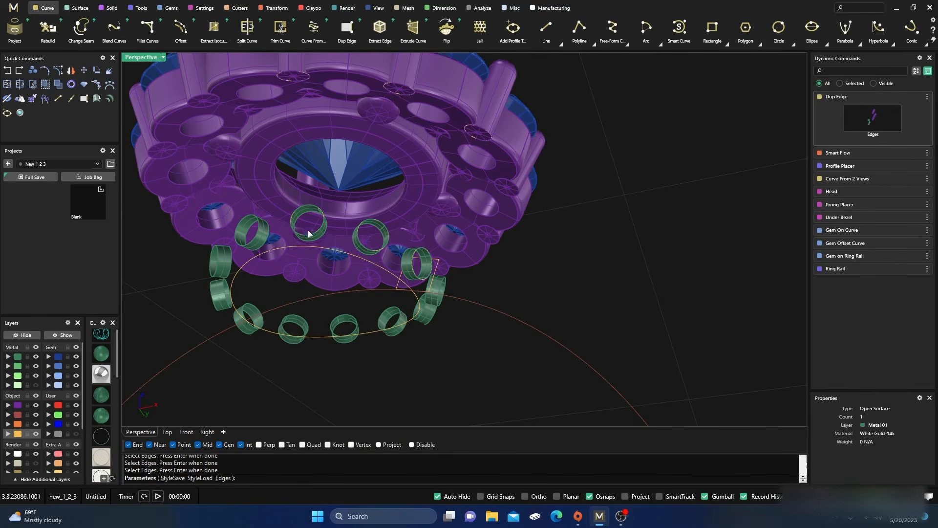
pyautogui.scroll(3, 266, 244)
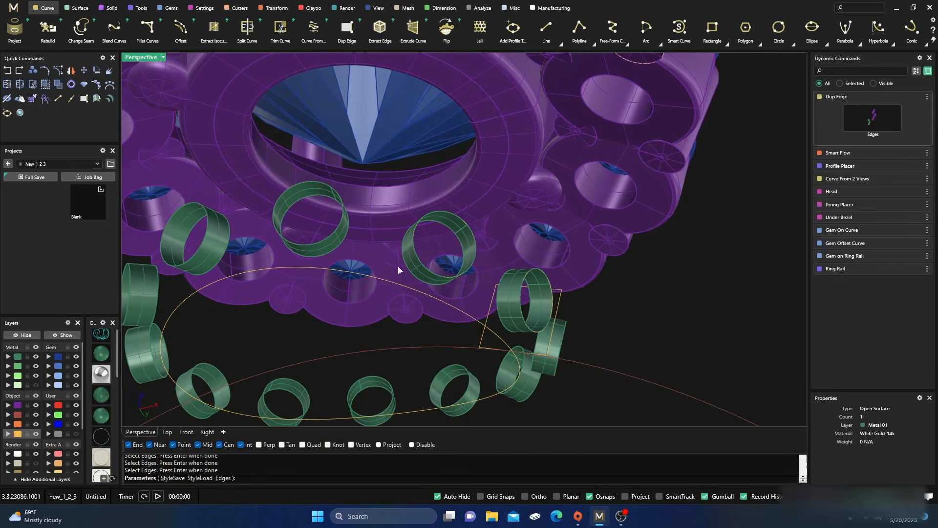
pyautogui.press('Return')
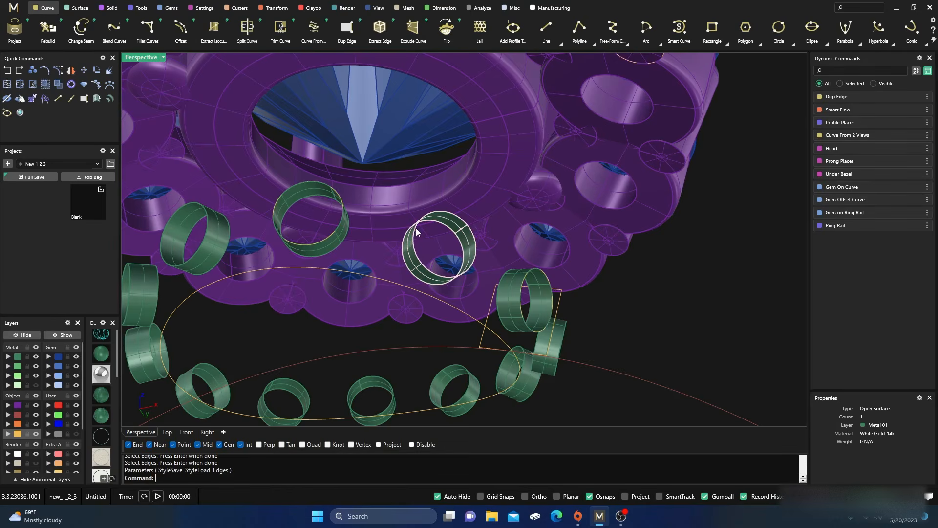
# Select the group of six duplicated edge curves and ungroup it
pyautogui.click(373, 328)
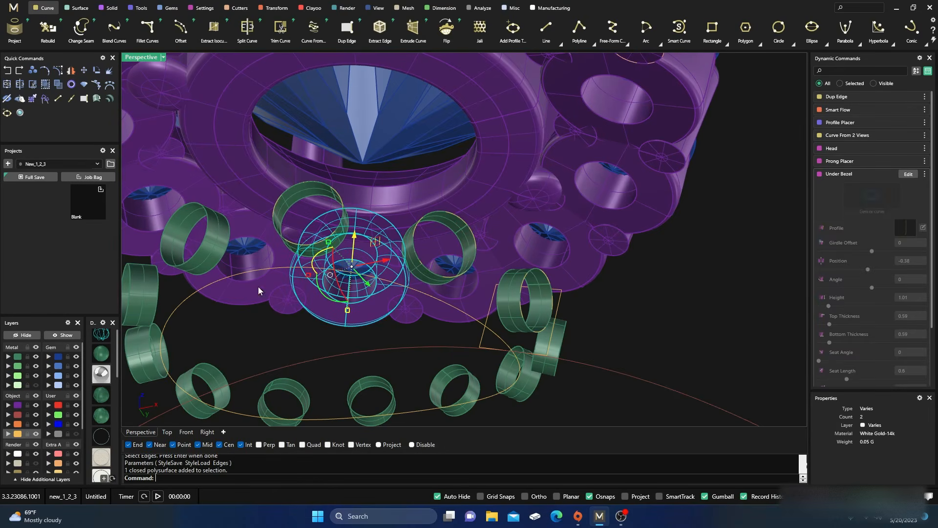
pyautogui.click(249, 302)
pyautogui.click(281, 332)
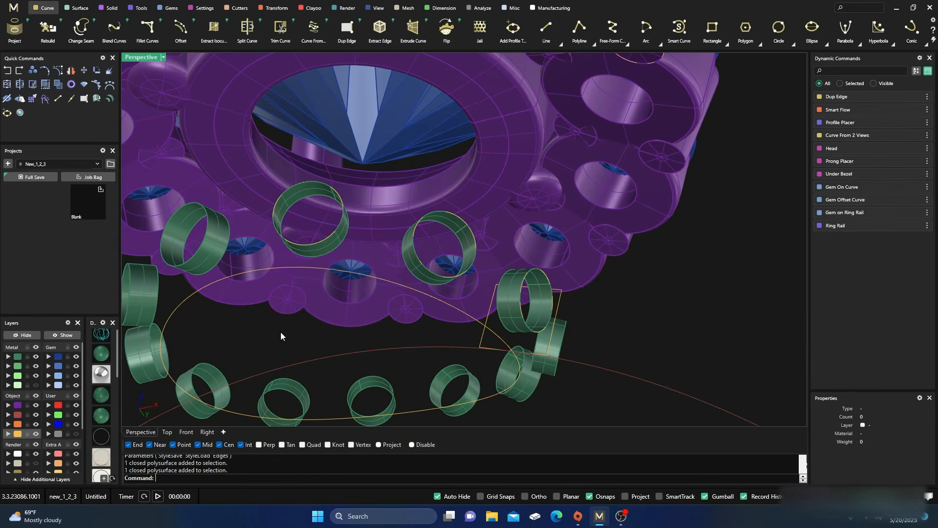
pyautogui.click(292, 245)
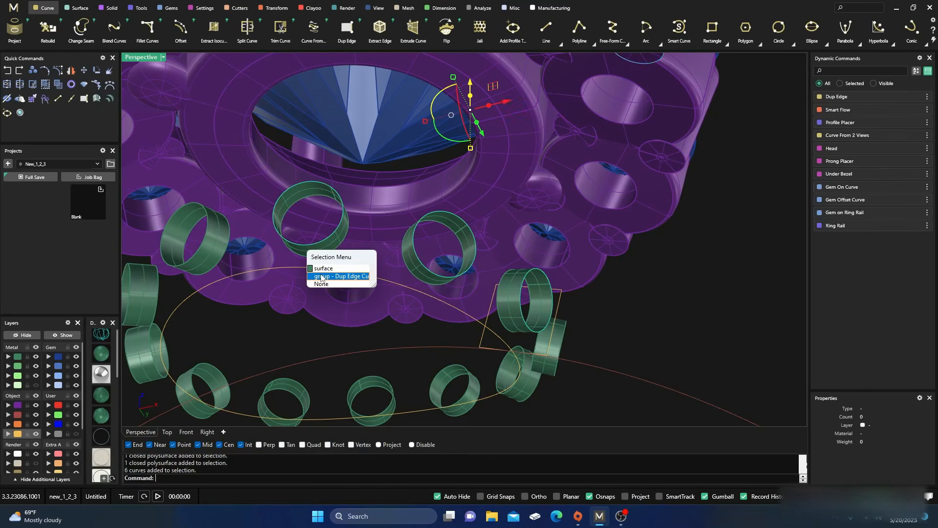
pyautogui.click(321, 277)
pyautogui.scroll(-4, 342, 235)
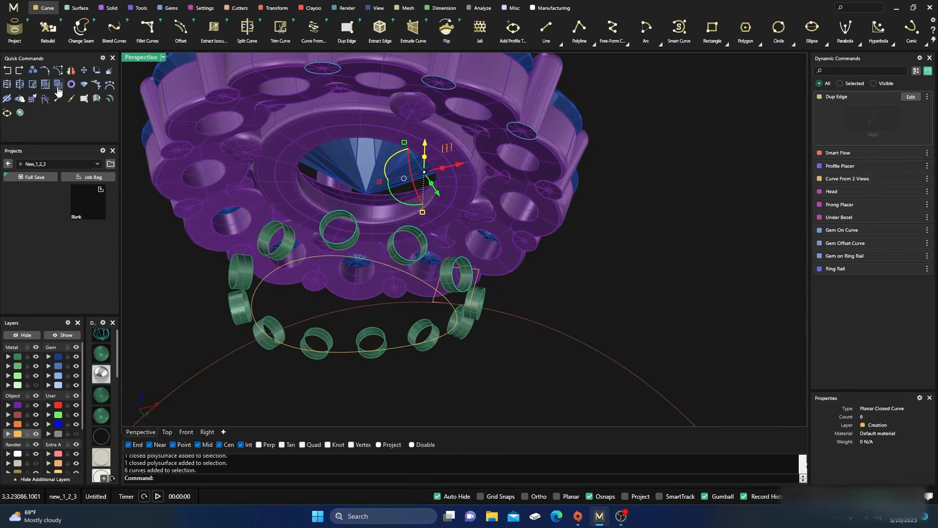
pyautogui.click(618, 278)
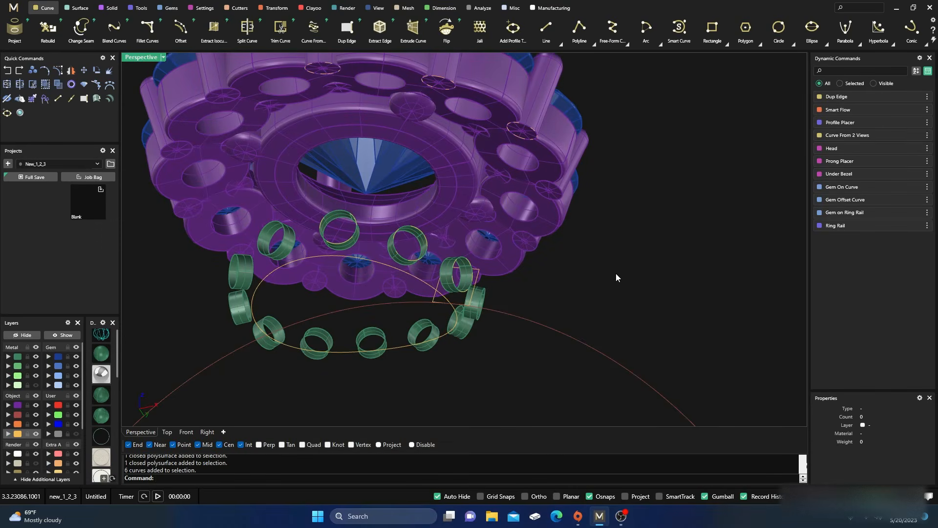
# Check whether the duplicated curves on a flowed ring and on a halo prong can be selected individually
pyautogui.scroll(-3, 615, 275)
pyautogui.moveTo(615, 275); pyautogui.dragTo(579, 285, button='right')
pyautogui.scroll(3, 411, 298)
pyautogui.scroll(-2, 411, 299)
pyautogui.scroll(2, 429, 287)
pyautogui.scroll(1, 500, 270)
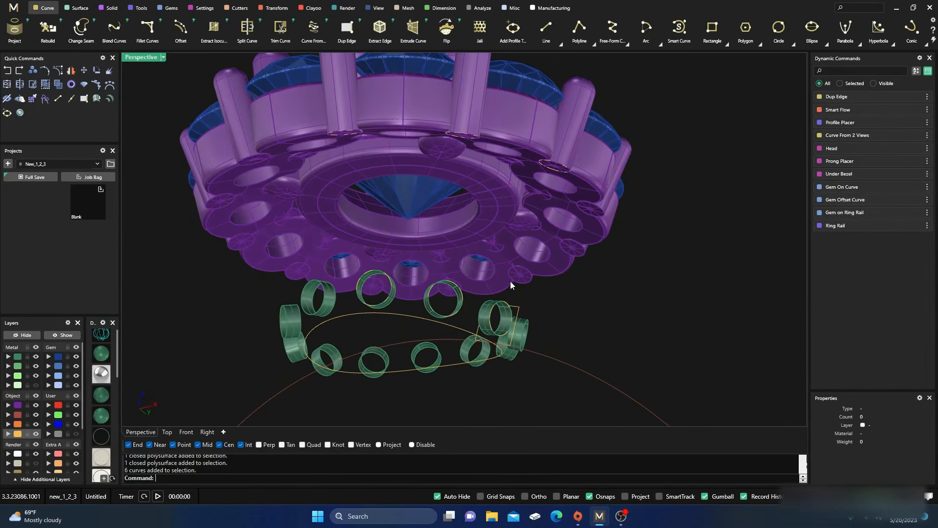
pyautogui.scroll(2, 506, 309)
pyautogui.click(510, 307)
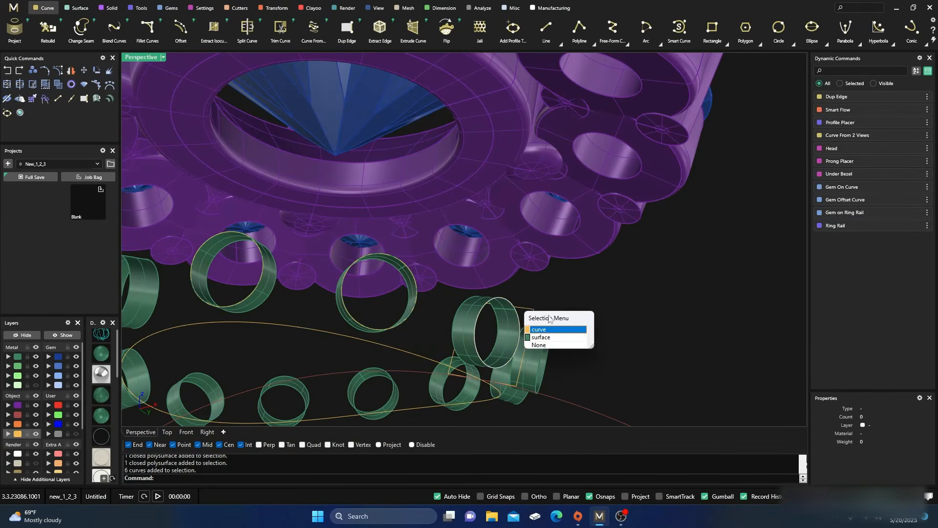
pyautogui.click(623, 282)
pyautogui.scroll(-3, 594, 249)
pyautogui.moveTo(600, 272); pyautogui.dragTo(601, 233, button='right')
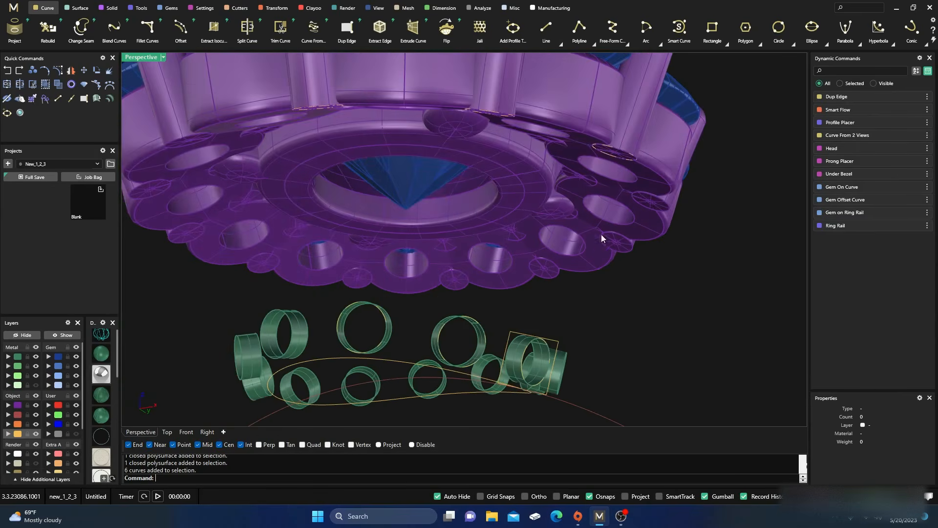
pyautogui.click(634, 157)
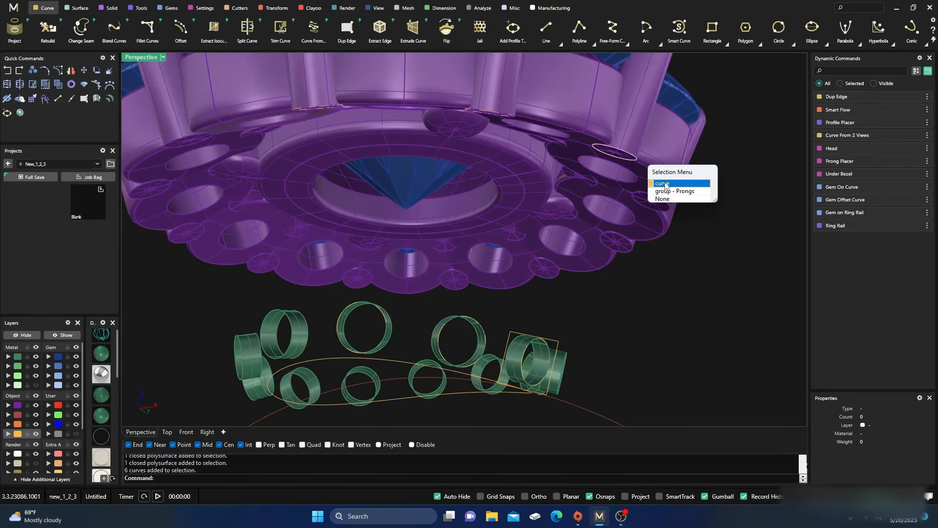
pyautogui.click(664, 183)
pyautogui.click(693, 271)
# Create a Profile Sweep from the duplicated bottom edge of a halo prong to the outer edge of the nearest flowed ring
pyautogui.scroll(-5, 688, 272)
pyautogui.moveTo(687, 271); pyautogui.dragTo(647, 269, button='right')
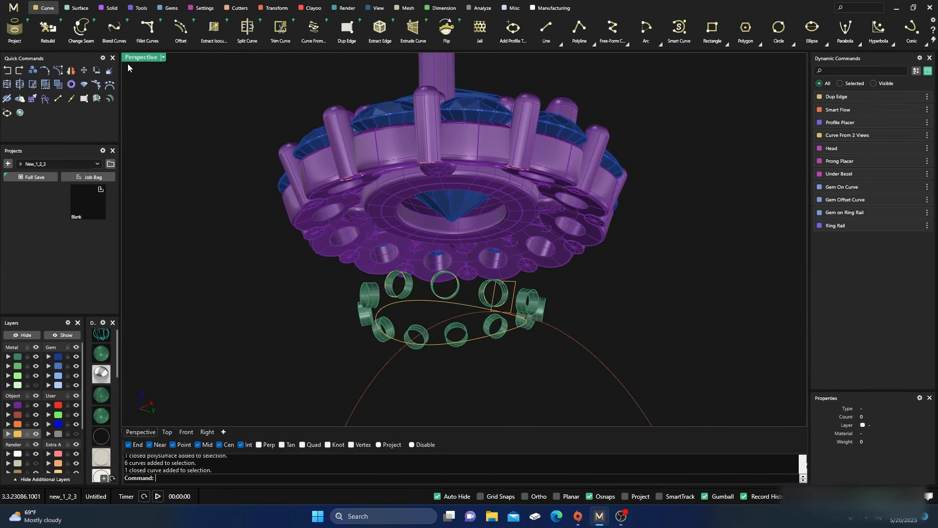
pyautogui.click(77, 8)
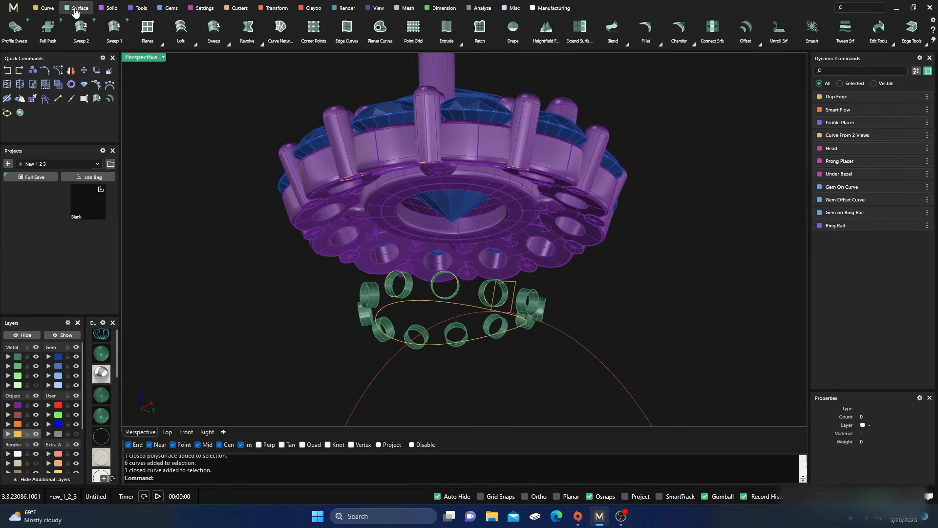
pyautogui.click(15, 29)
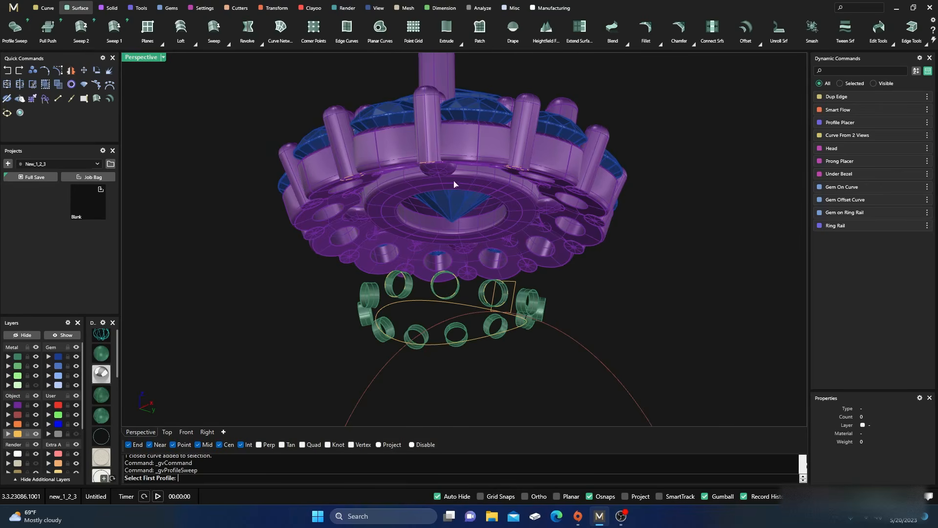
pyautogui.scroll(3, 518, 170)
pyautogui.click(530, 169)
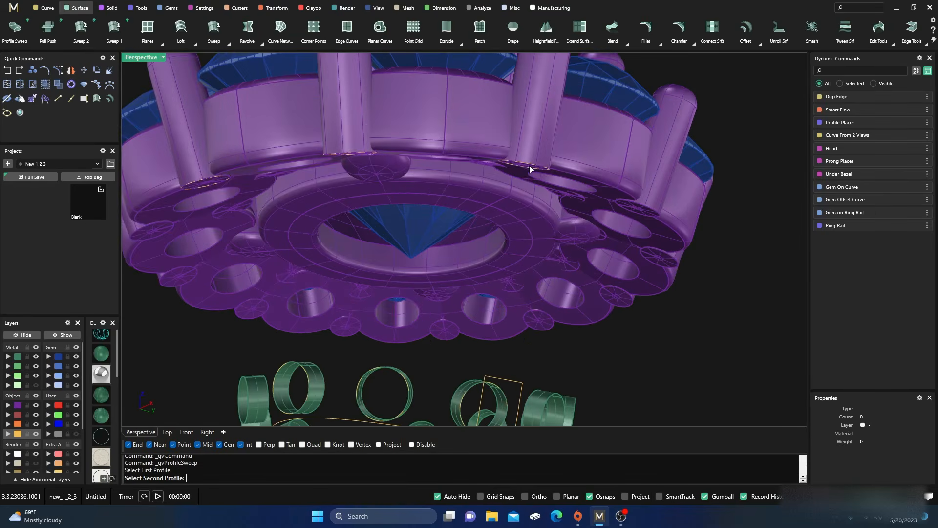
pyautogui.scroll(-5, 541, 241)
pyautogui.scroll(3, 412, 388)
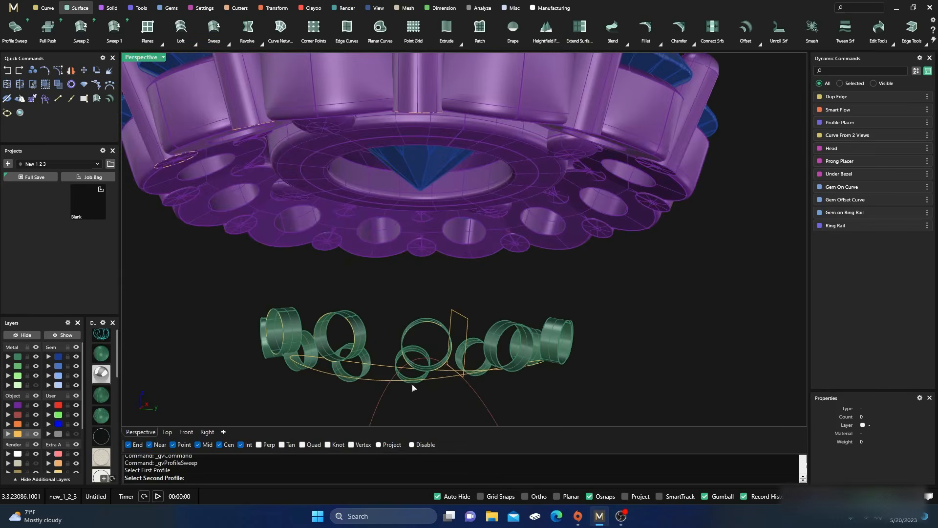
pyautogui.click(429, 328)
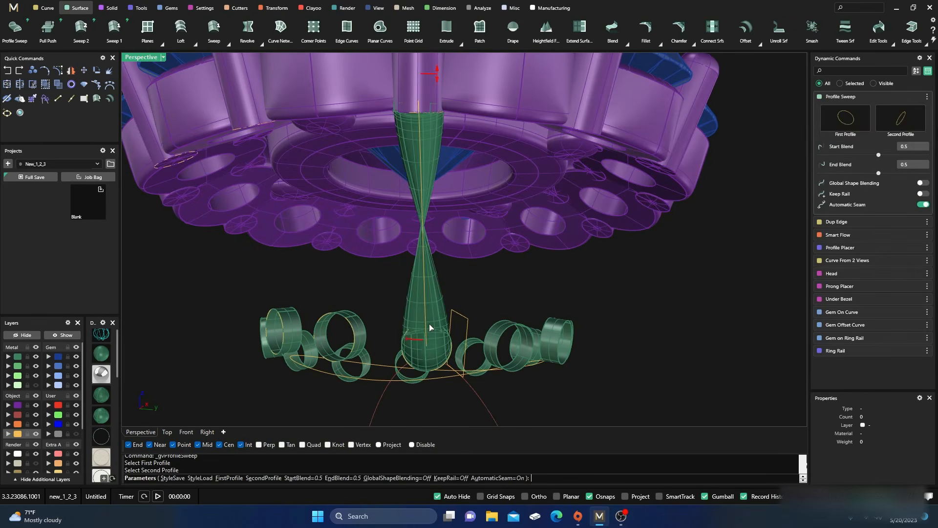
# Set the first profile sweep's Start Blend to -0.1
pyautogui.scroll(-3, 513, 270)
pyautogui.moveTo(534, 279); pyautogui.dragTo(523, 282, button='right')
pyautogui.moveTo(418, 151)
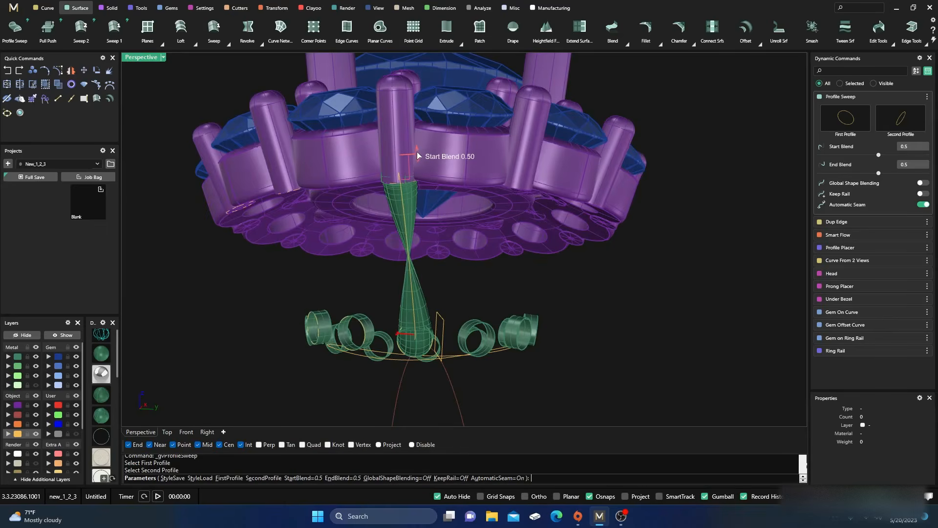
pyautogui.moveTo(417, 156); pyautogui.dragTo(418, 184)
pyautogui.moveTo(409, 200); pyautogui.dragTo(425, 301, button='right')
pyautogui.scroll(-5, 555, 287)
pyautogui.moveTo(555, 287); pyautogui.dragTo(509, 294, button='right')
pyautogui.moveTo(297, 264)
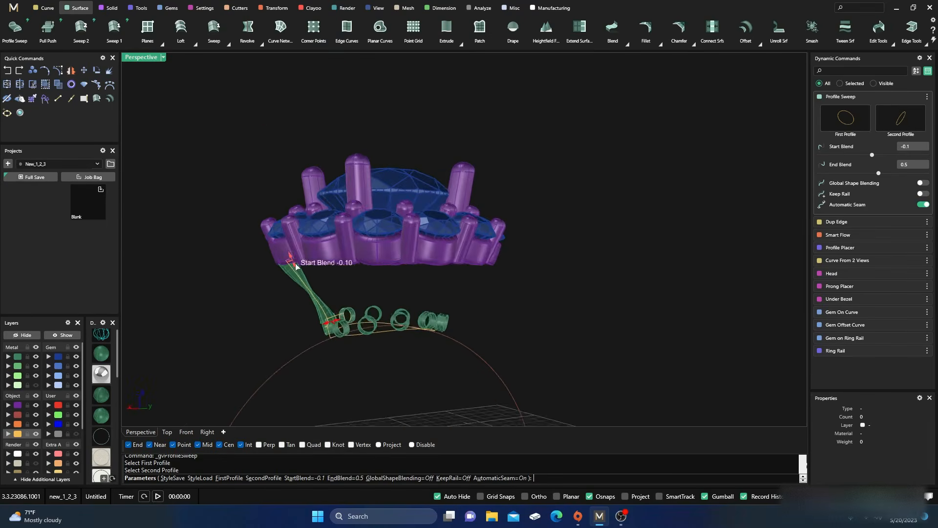
# Set the first profile sweep's End Blend to -0.7 so it bends smoothly into the flowed ring
pyautogui.scroll(6, 297, 265)
pyautogui.scroll(-7, 269, 285)
pyautogui.moveTo(268, 286); pyautogui.dragTo(296, 337, button='right')
pyautogui.scroll(3, 321, 369)
pyautogui.moveTo(348, 346)
pyautogui.moveTo(348, 345); pyautogui.dragTo(298, 355)
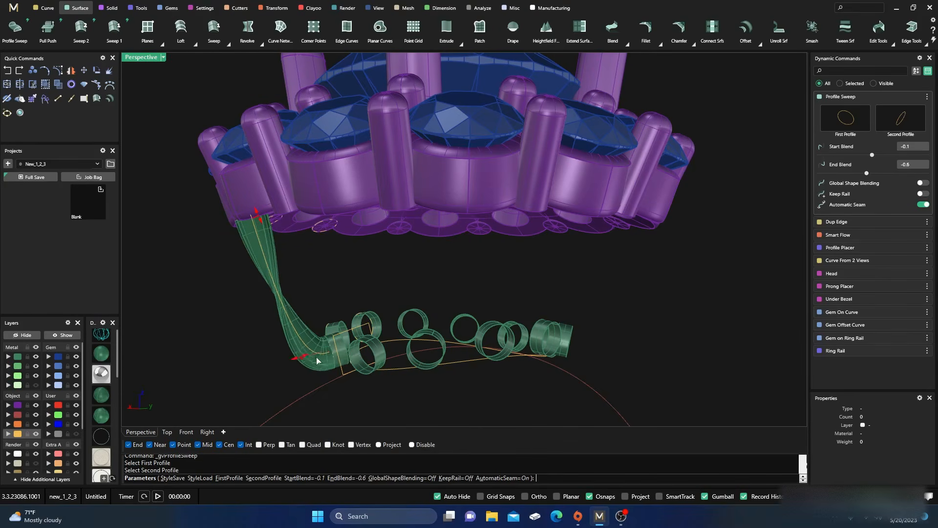
pyautogui.scroll(3, 316, 356)
pyautogui.moveTo(495, 318); pyautogui.dragTo(435, 328, button='right')
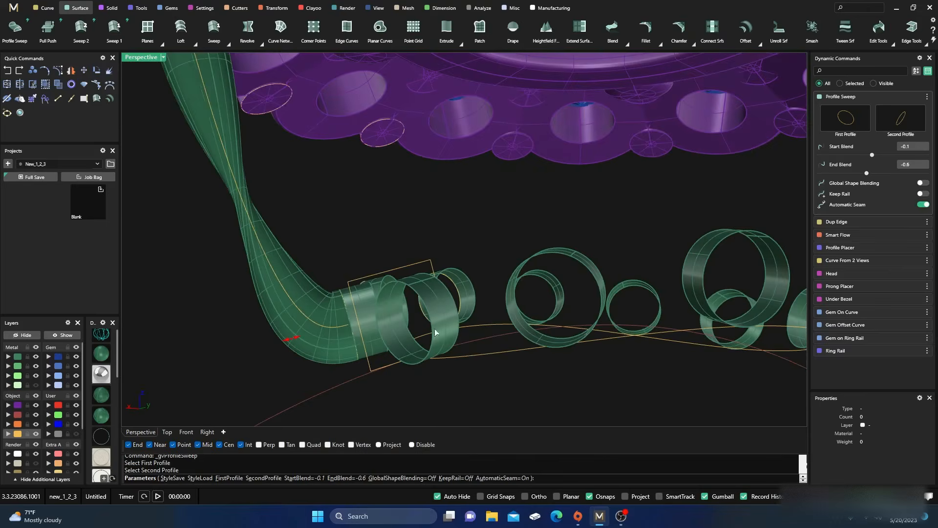
pyautogui.scroll(3, 327, 300)
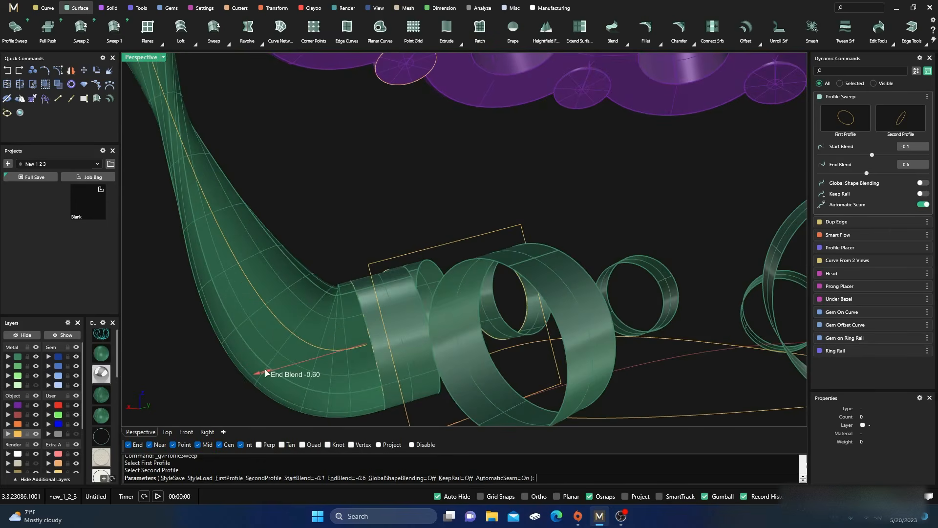
pyautogui.moveTo(258, 373); pyautogui.dragTo(250, 374)
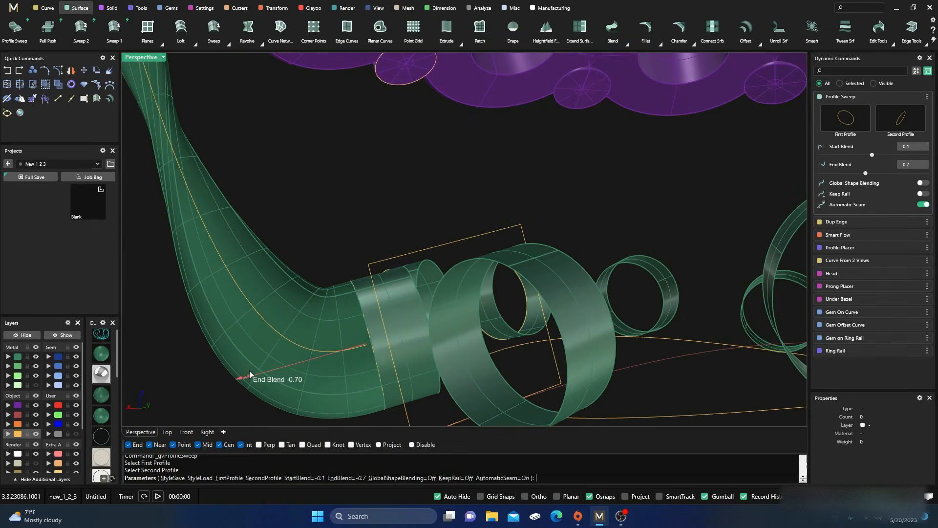
# Inspect the junction between the sweep and the flowed ring in wireframe, and return to the shaded display
pyautogui.scroll(3, 330, 295)
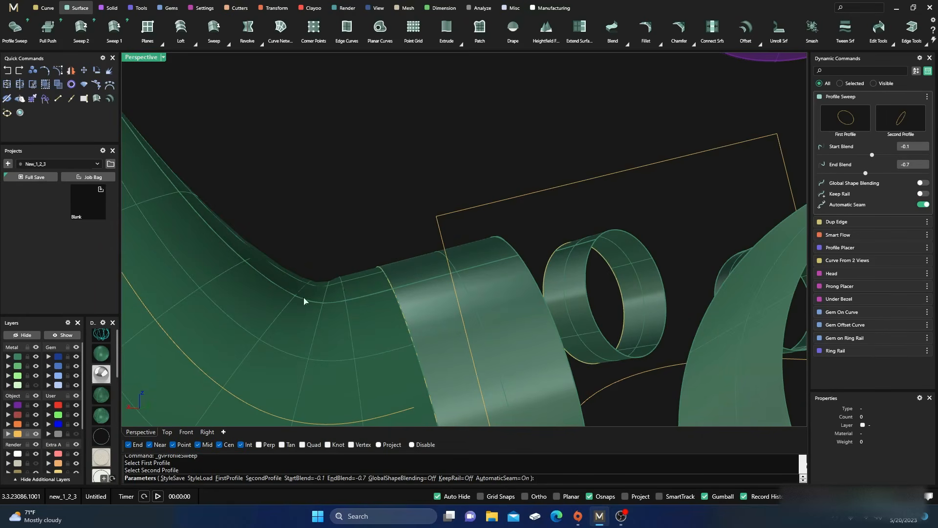
pyautogui.click(99, 336)
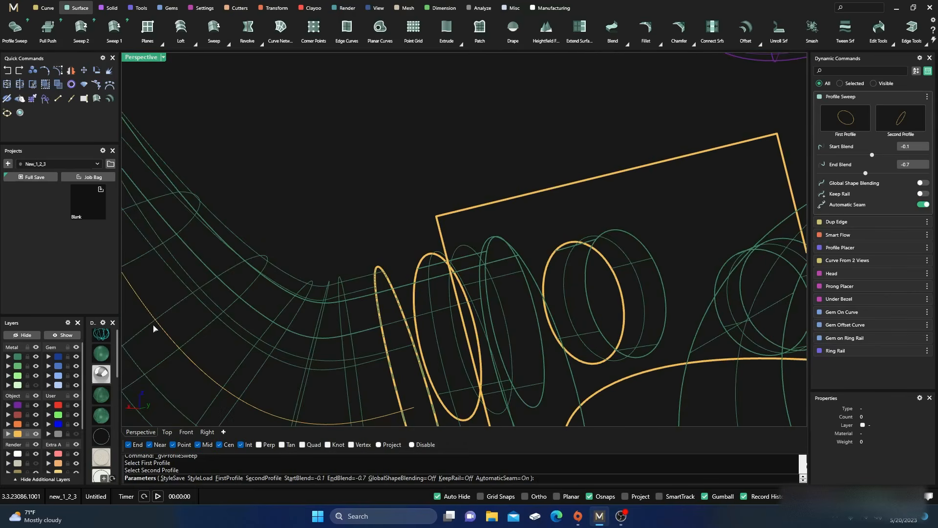
pyautogui.click(104, 359)
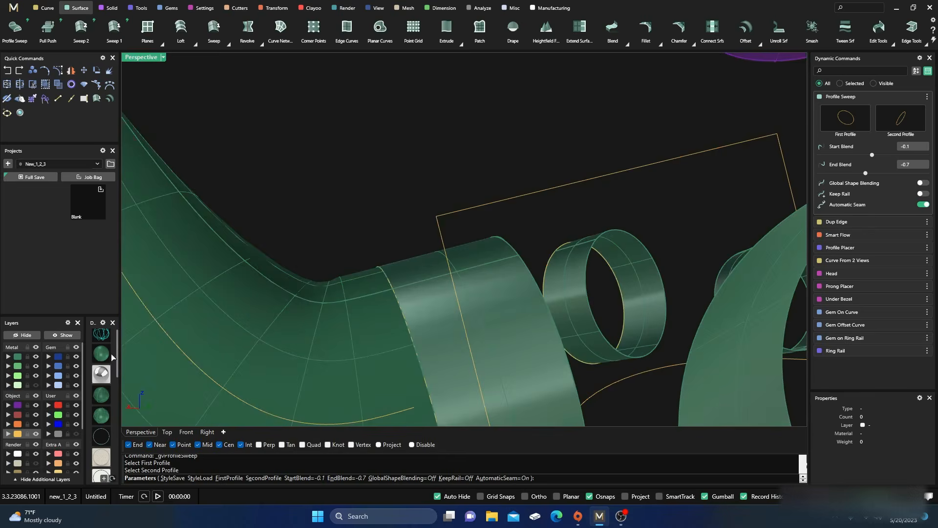
pyautogui.scroll(-5, 362, 273)
# Turn off Automatic Seam and move the first seam to about 0.91 to remove the sweep's twist
pyautogui.moveTo(361, 273); pyautogui.dragTo(471, 318, button='right')
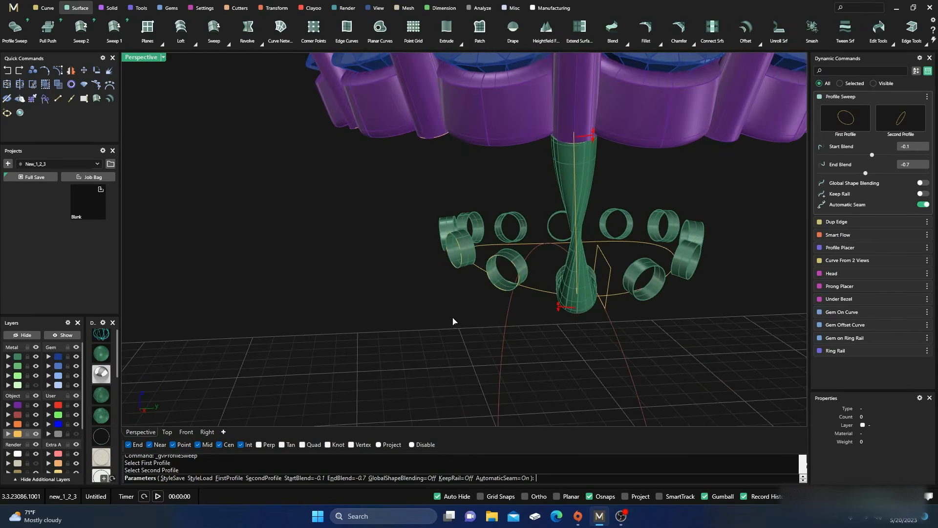
pyautogui.moveTo(324, 265); pyautogui.dragTo(338, 290, button='right')
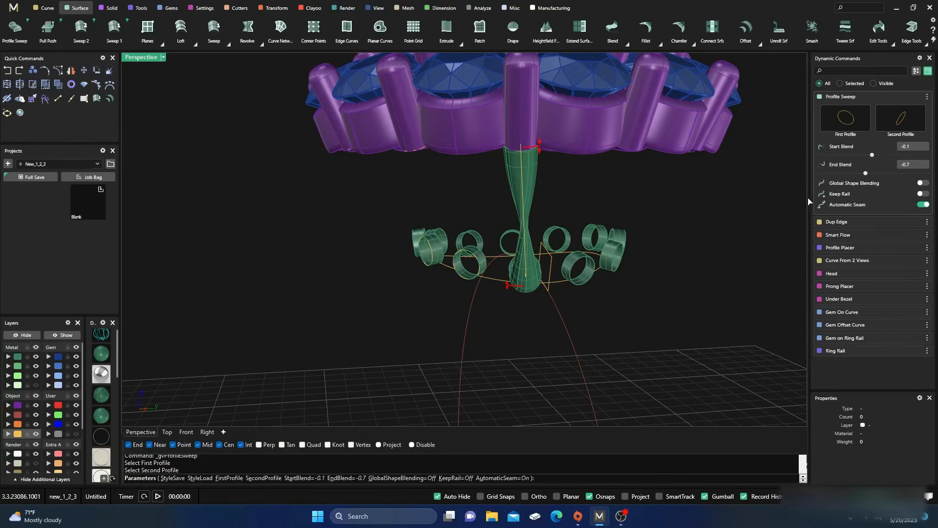
pyautogui.click(923, 205)
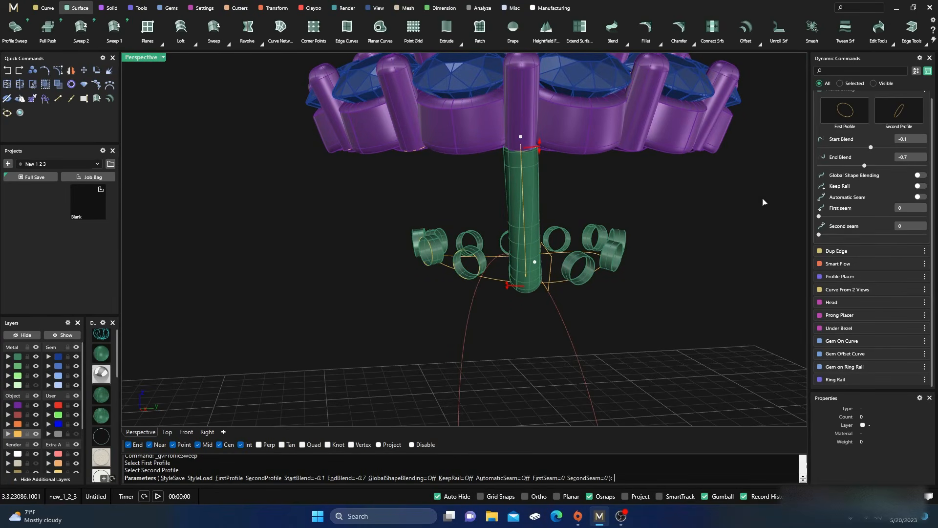
pyautogui.moveTo(641, 202); pyautogui.dragTo(636, 202, button='right')
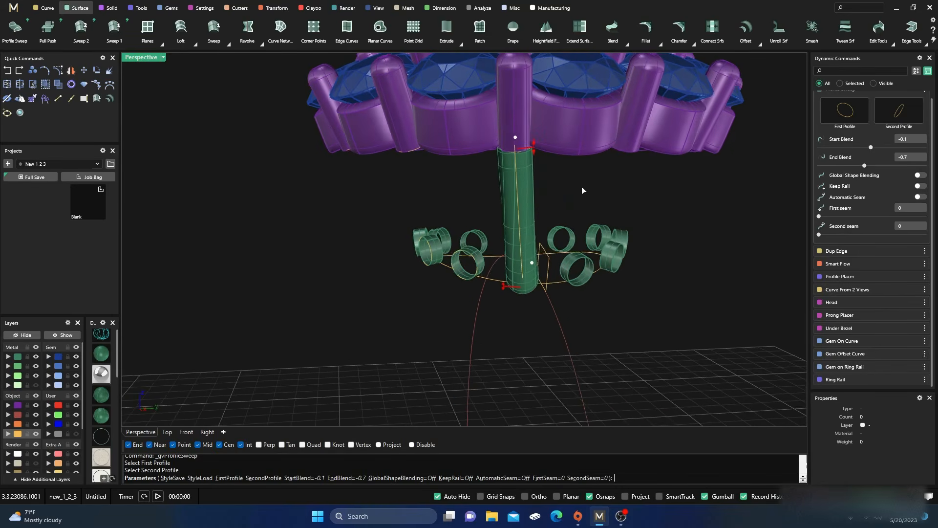
pyautogui.scroll(2, 520, 150)
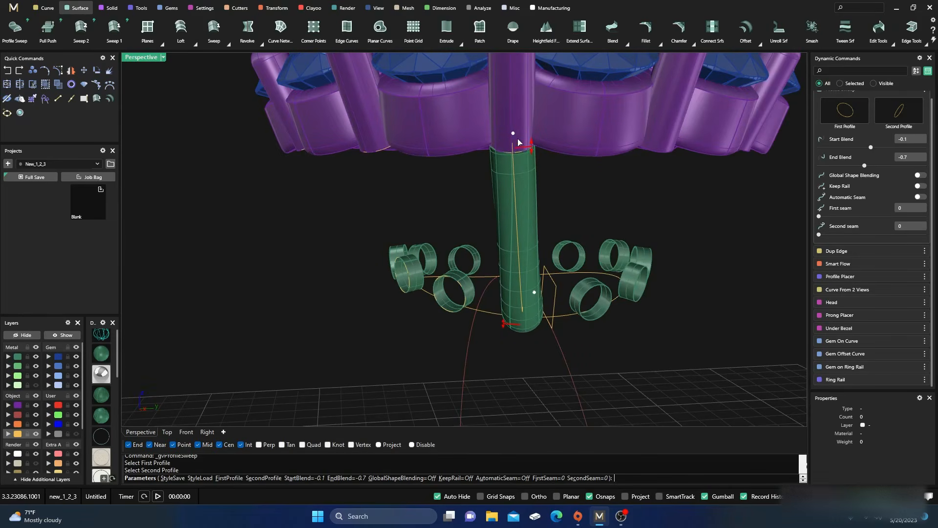
pyautogui.moveTo(513, 134); pyautogui.dragTo(524, 137)
# Check the first profile sweep's shape from several sides and accept it
pyautogui.moveTo(531, 174); pyautogui.dragTo(526, 327, button='right')
pyautogui.scroll(8, 389, 298)
pyautogui.scroll(-10, 375, 296)
pyautogui.scroll(-4, 504, 277)
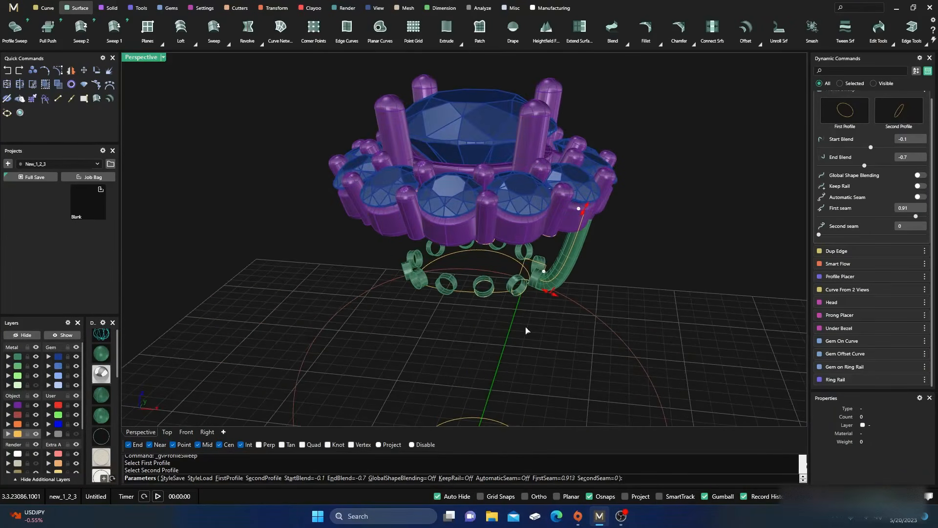
pyautogui.scroll(2, 570, 246)
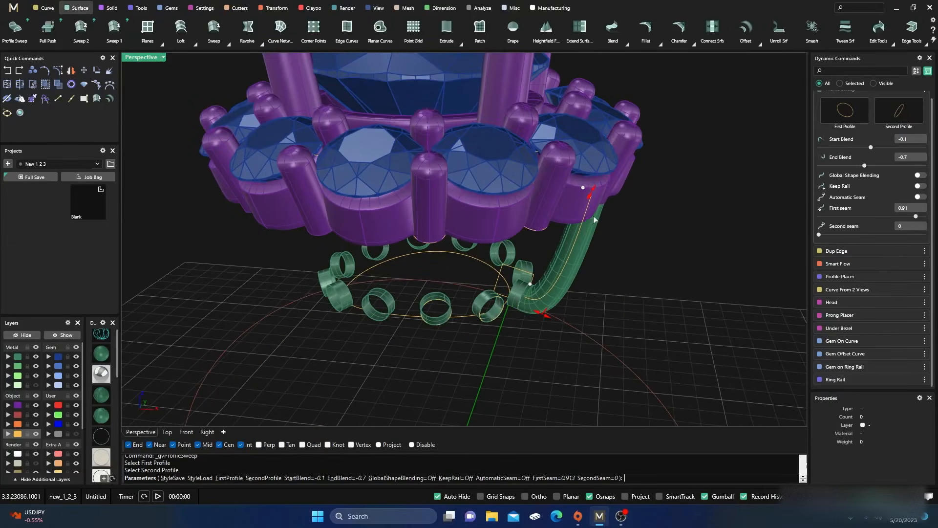
pyautogui.moveTo(540, 352); pyautogui.dragTo(488, 354, button='right')
pyautogui.rightClick(496, 349)
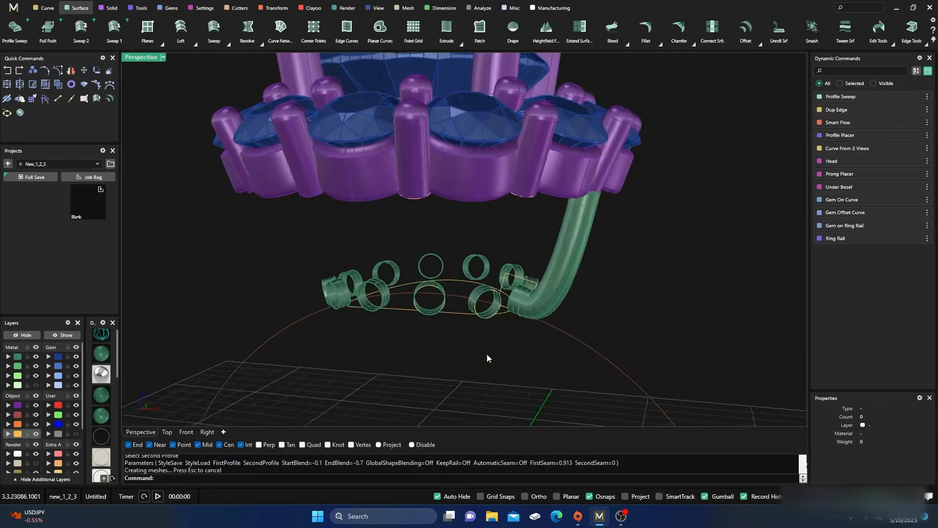
pyautogui.scroll(5, 525, 310)
pyautogui.scroll(-5, 490, 349)
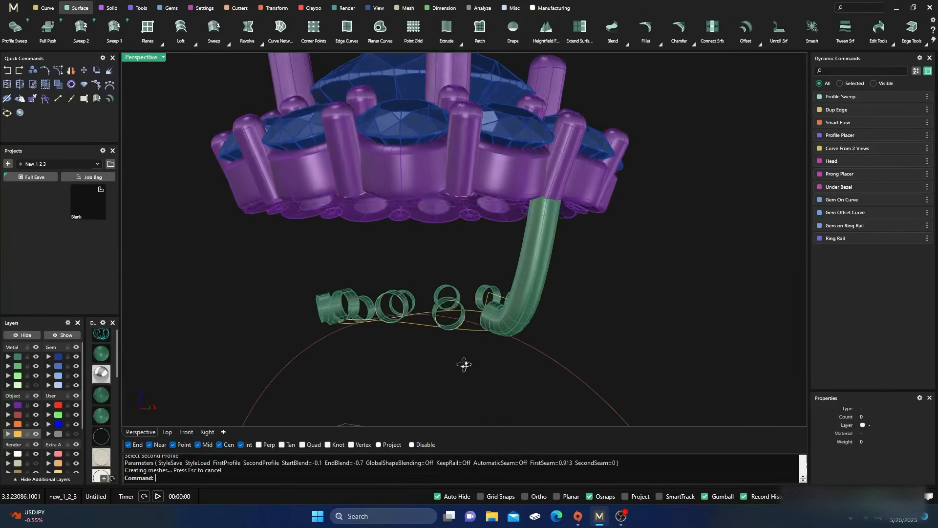
# Repeat Profile Sweep between the neighbouring halo prong's bottom edge and the outer edge of its flowed ring
pyautogui.rightClick(457, 356)
pyautogui.click(453, 182)
pyautogui.scroll(3, 448, 302)
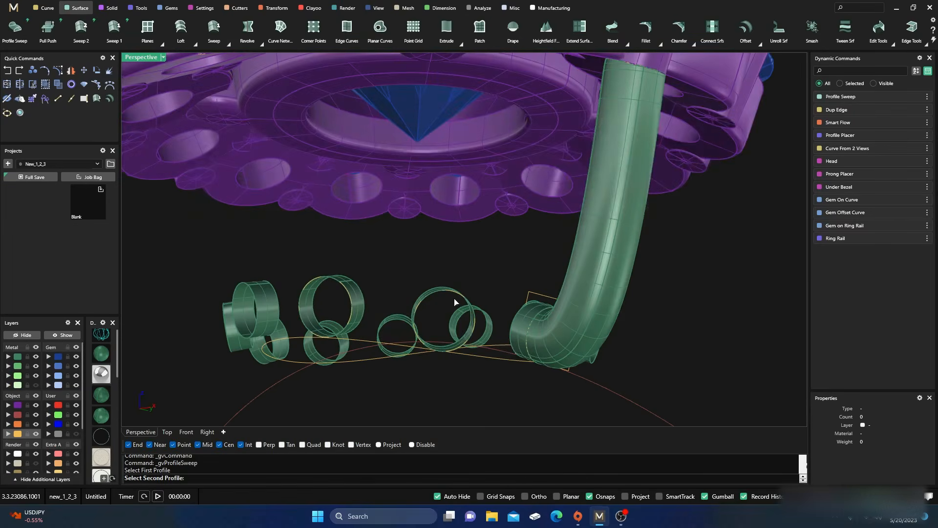
pyautogui.click(462, 299)
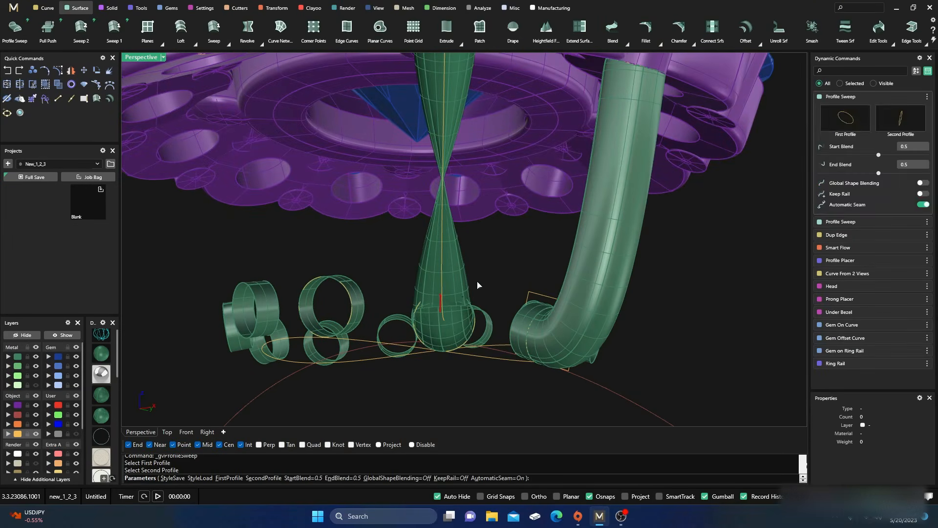
# Set the second profile sweep's Start Blend to -0.1 and End Blend to -0.7
pyautogui.scroll(-3, 479, 285)
pyautogui.moveTo(476, 142); pyautogui.dragTo(474, 170)
pyautogui.moveTo(513, 332); pyautogui.dragTo(426, 317, button='right')
pyautogui.moveTo(441, 283); pyautogui.dragTo(405, 299)
pyautogui.moveTo(405, 299); pyautogui.dragTo(549, 327, button='right')
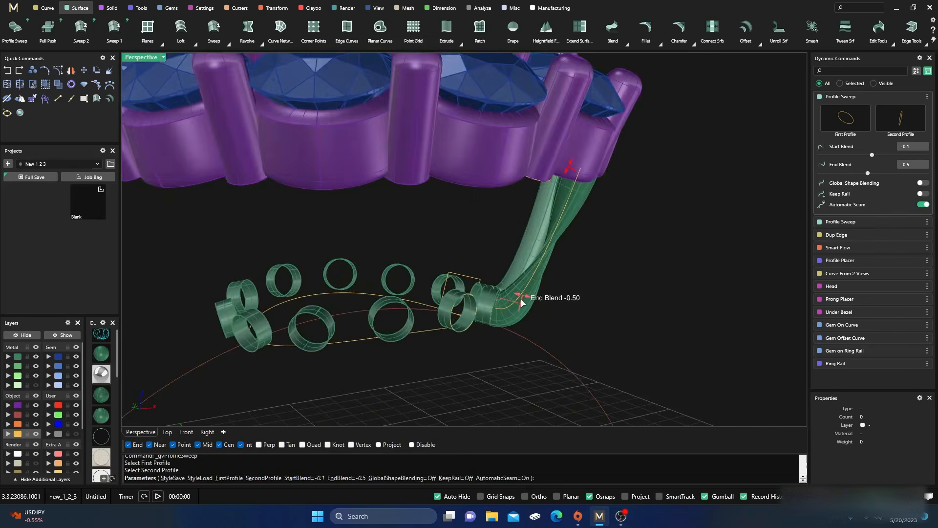
pyautogui.scroll(6, 521, 302)
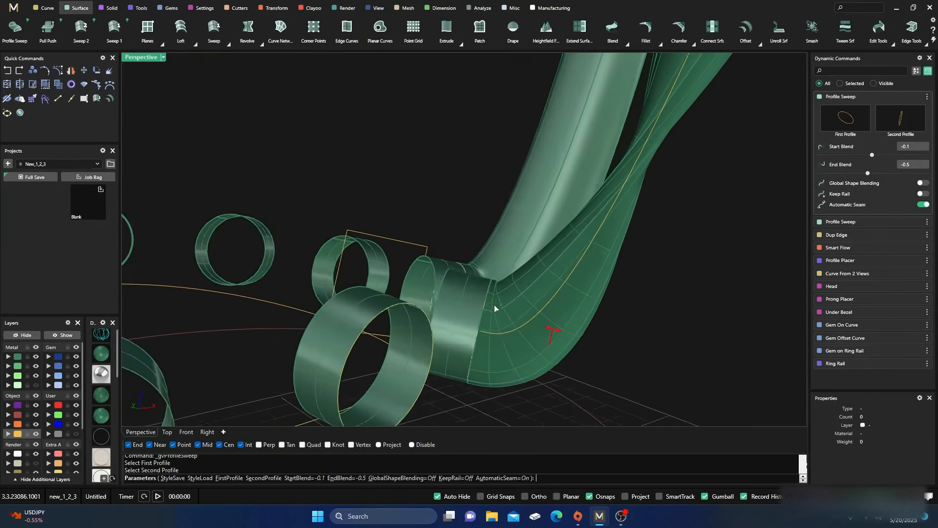
pyautogui.moveTo(552, 330)
pyautogui.moveTo(559, 334); pyautogui.dragTo(573, 339)
pyautogui.scroll(-3, 499, 339)
pyautogui.scroll(-3, 498, 339)
pyautogui.moveTo(623, 374); pyautogui.dragTo(549, 369, button='right')
# Turn off Automatic Seam, set the second sweep's first seam to about 0.874 and accept the sweep
pyautogui.click(924, 205)
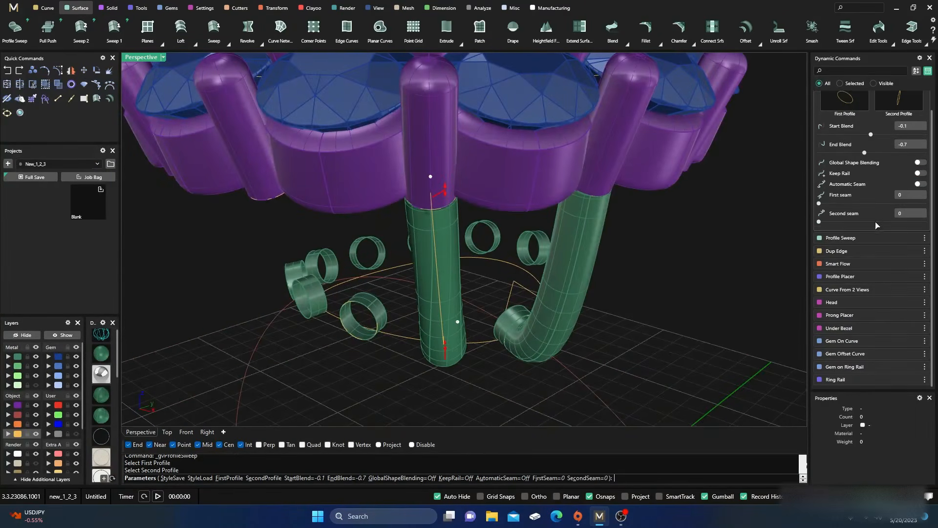
pyautogui.moveTo(443, 221); pyautogui.dragTo(446, 179, button='right')
pyautogui.moveTo(440, 278); pyautogui.dragTo(442, 191, button='right')
pyautogui.moveTo(435, 124); pyautogui.dragTo(452, 127)
pyautogui.moveTo(445, 342)
pyautogui.mouseDown(button='right')
pyautogui.moveTo(586, 370)
pyautogui.moveTo(446, 360)
pyautogui.moveTo(467, 349)
pyautogui.moveTo(459, 342)
pyautogui.mouseUp(button='right')
pyautogui.press('Return')
# Show all hidden objects in the model
pyautogui.scroll(-6, 459, 262)
pyautogui.moveTo(459, 264); pyautogui.dragTo(493, 340, button='right')
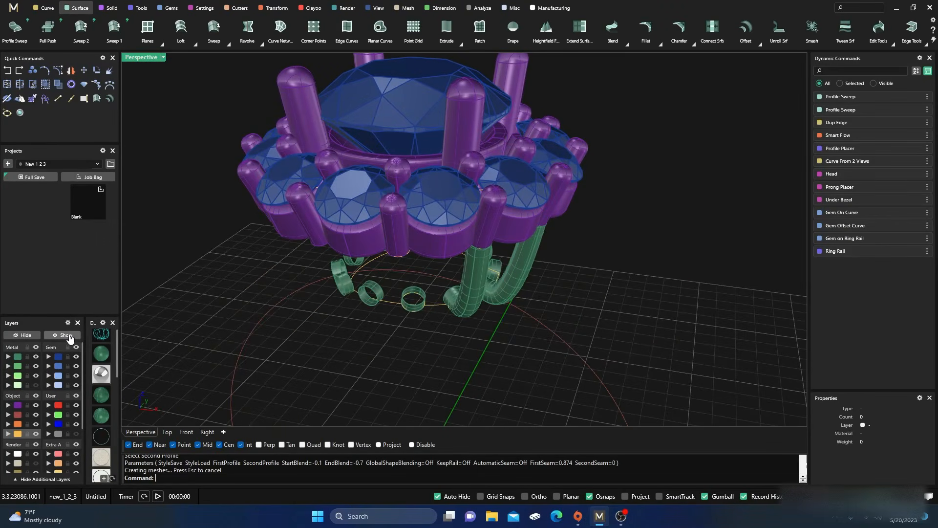
pyautogui.click(66, 335)
pyautogui.scroll(-5, 410, 362)
pyautogui.moveTo(411, 362); pyautogui.dragTo(429, 215, button='right')
# Examine the two swept supports and their connections between the halo prongs and the flowed rings
pyautogui.scroll(6, 435, 130)
pyautogui.moveTo(440, 176); pyautogui.dragTo(386, 67, button='right')
pyautogui.scroll(-7, 402, 215)
pyautogui.moveTo(405, 274); pyautogui.dragTo(368, 308, button='right')
pyautogui.scroll(4, 415, 342)
pyautogui.moveTo(415, 342); pyautogui.dragTo(452, 318, button='right')
pyautogui.scroll(5, 385, 288)
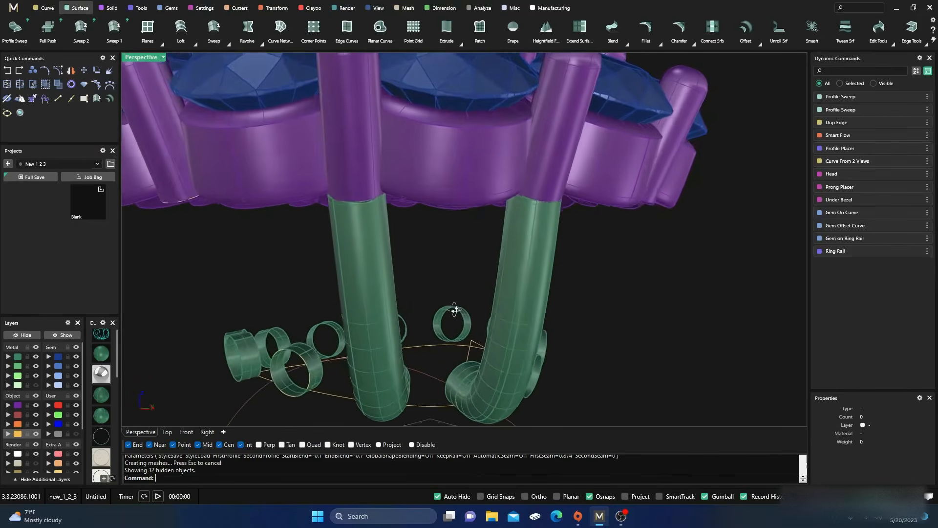
pyautogui.scroll(-5, 482, 271)
pyautogui.moveTo(482, 272); pyautogui.dragTo(436, 233, button='right')
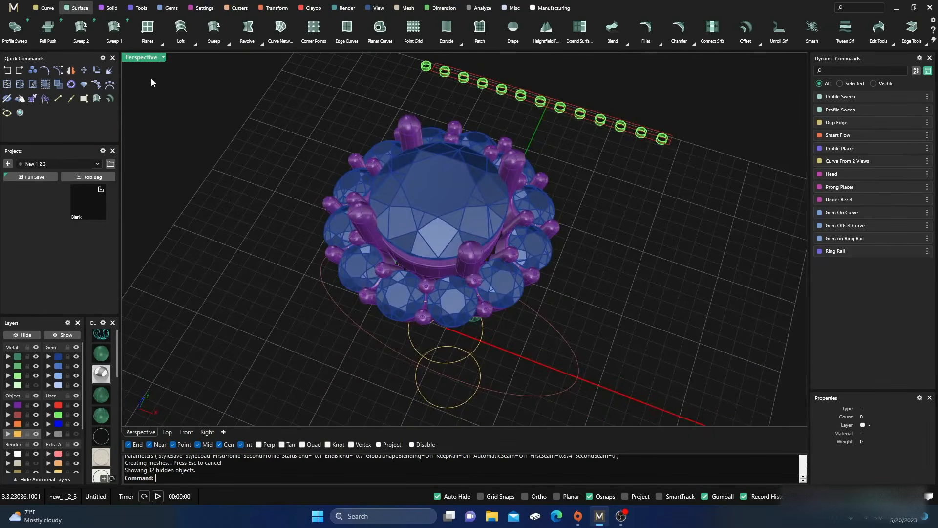
# Show all four viewports and select every object on the User 02 layer, the flat row of small bands
pyautogui.doubleClick(138, 57)
pyautogui.doubleClick(130, 58)
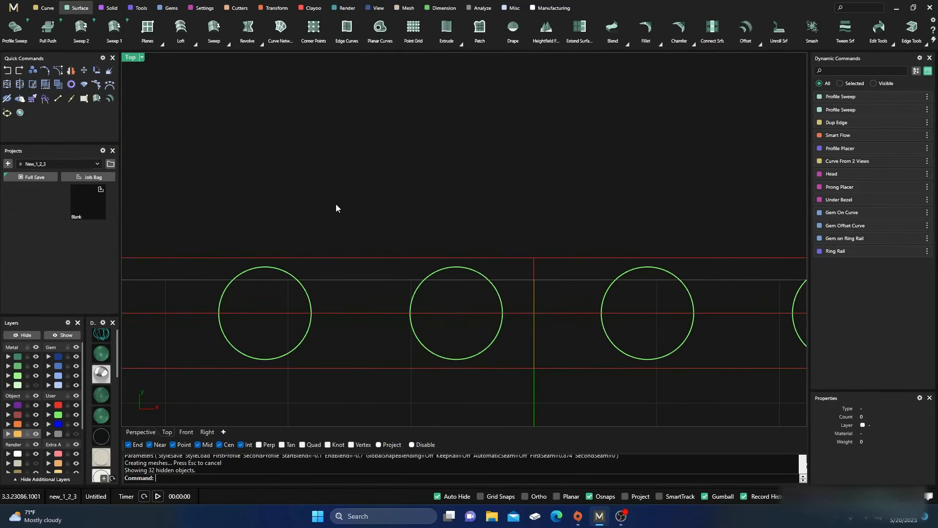
pyautogui.scroll(-3, 349, 209)
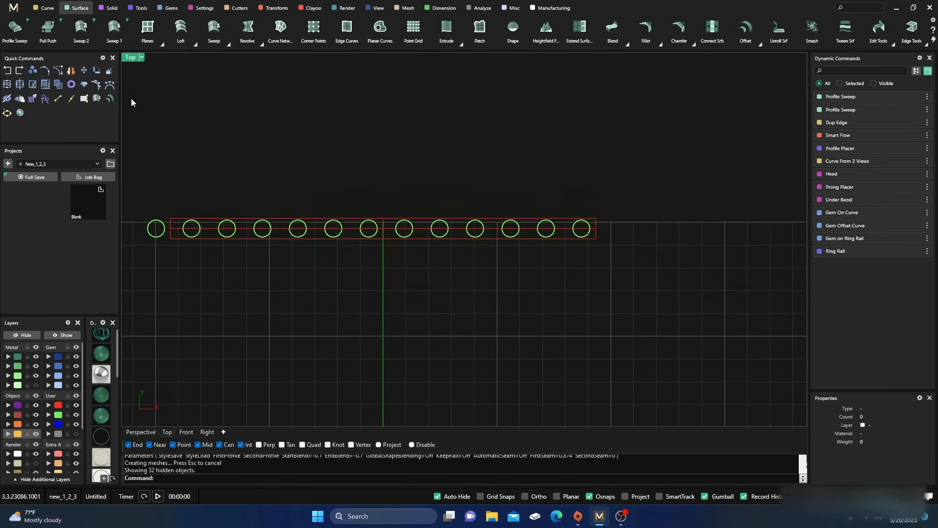
pyautogui.doubleClick(134, 60)
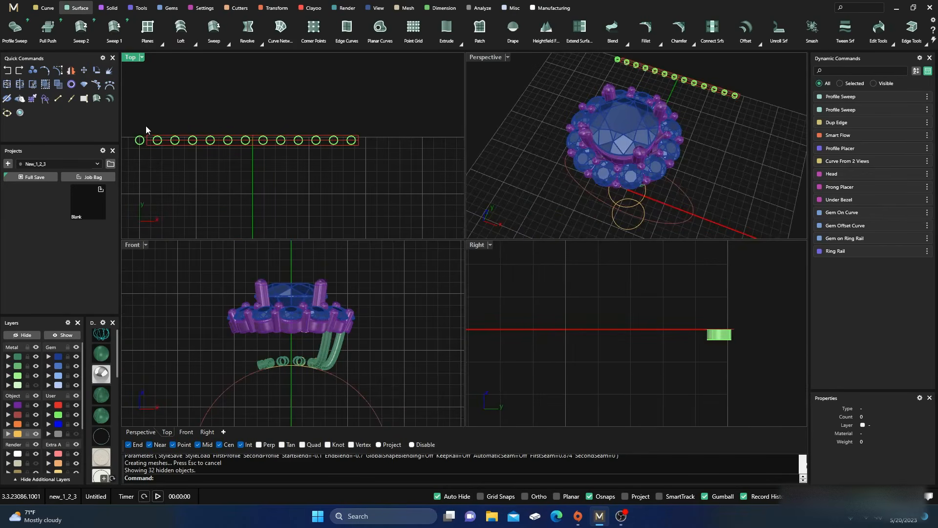
pyautogui.click(57, 420)
pyautogui.scroll(4, 235, 136)
pyautogui.scroll(2, 277, 160)
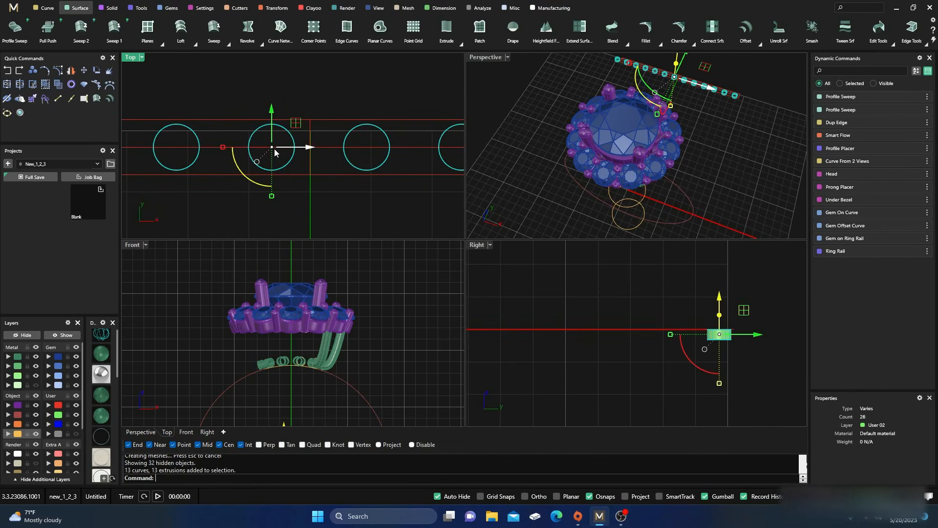
pyautogui.moveTo(272, 149); pyautogui.dragTo(270, 148)
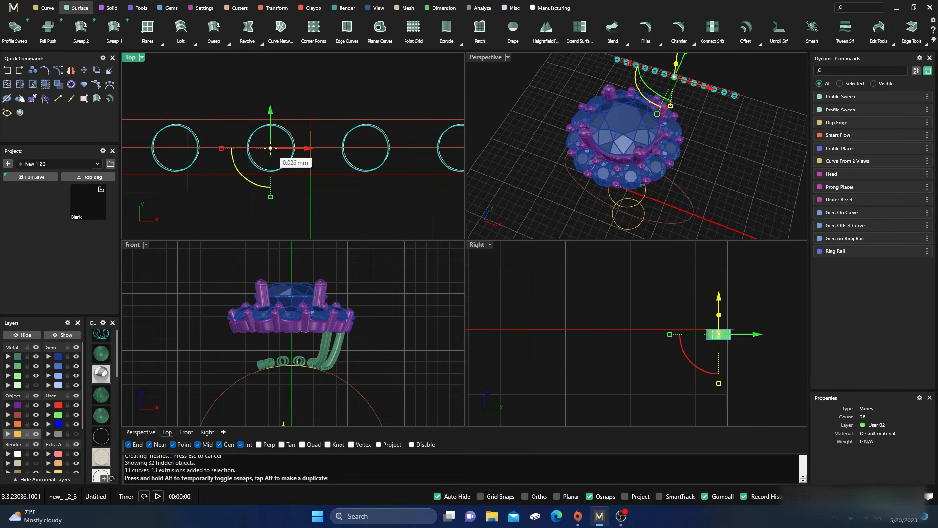
pyautogui.moveTo(270, 148); pyautogui.dragTo(270, 148)
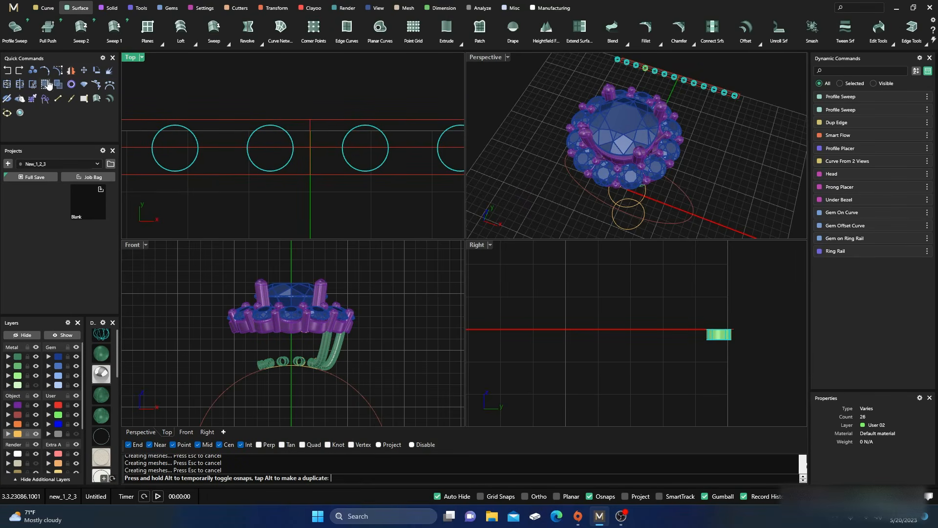
pyautogui.click(8, 71)
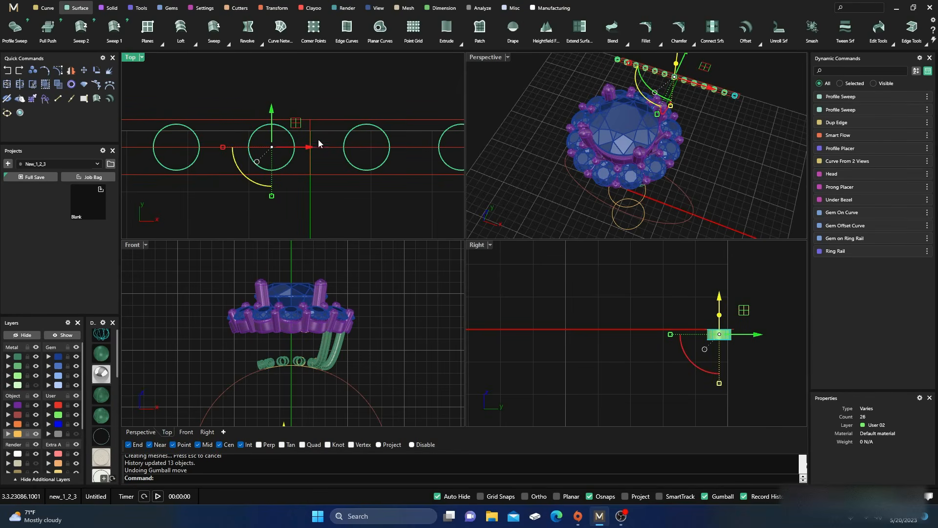
# Shift the selected row of bands slightly in the negative X direction with two small axis-constrained moves in the Top view
pyautogui.moveTo(310, 148); pyautogui.dragTo(308, 147)
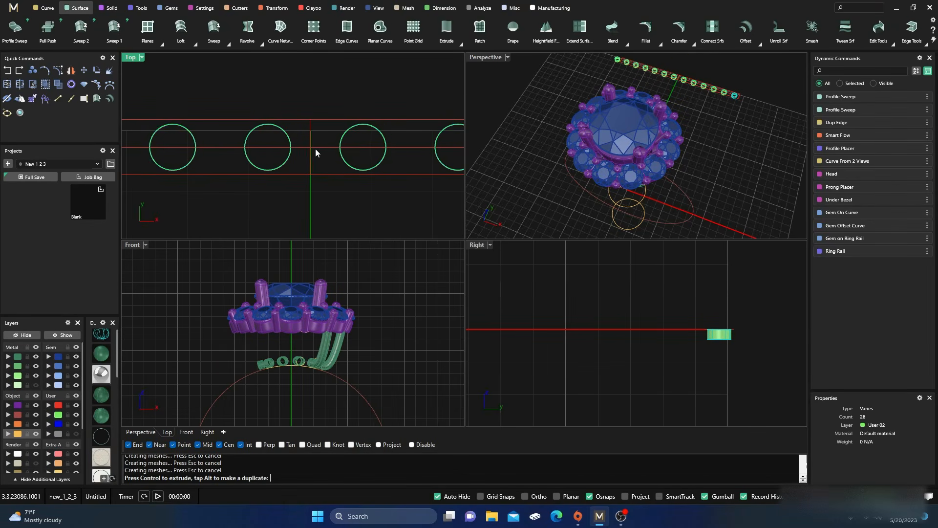
pyautogui.scroll(1, 325, 154)
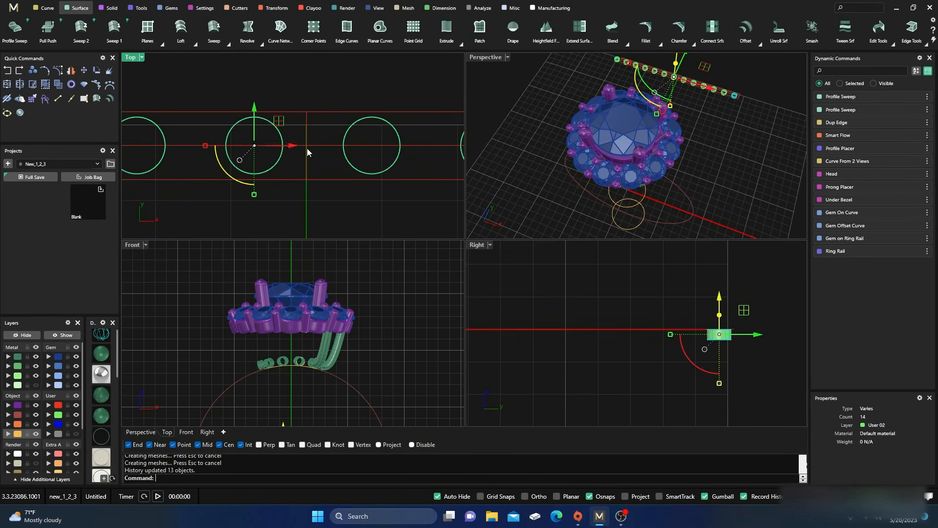
pyautogui.moveTo(291, 147); pyautogui.dragTo(287, 144)
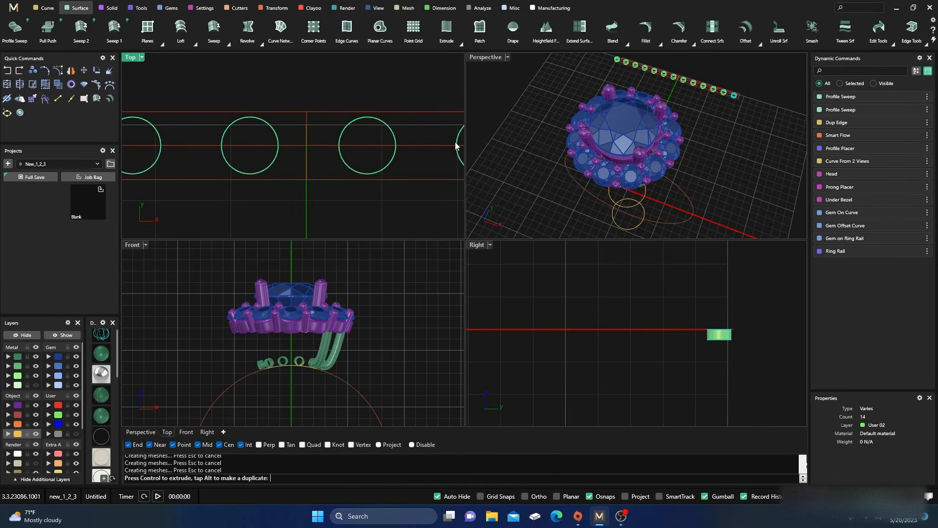
# Examine the bands flowed along the rail below the halo and the two swept struts from several angles in Perspective
pyautogui.doubleClick(484, 58)
pyautogui.moveTo(499, 356); pyautogui.dragTo(471, 312, button='right')
pyautogui.scroll(-2, 488, 344)
pyautogui.scroll(12, 413, 154)
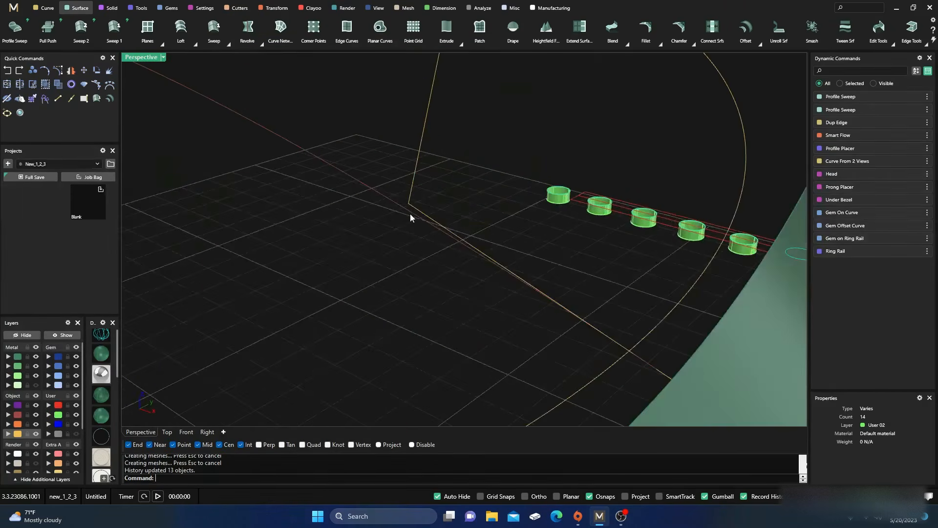
pyautogui.scroll(-5, 411, 214)
pyautogui.moveTo(411, 214); pyautogui.dragTo(464, 213, button='right')
pyautogui.scroll(-3, 401, 212)
pyautogui.scroll(-5, 355, 199)
pyautogui.moveTo(266, 218); pyautogui.dragTo(338, 230, button='right')
pyautogui.scroll(8, 585, 200)
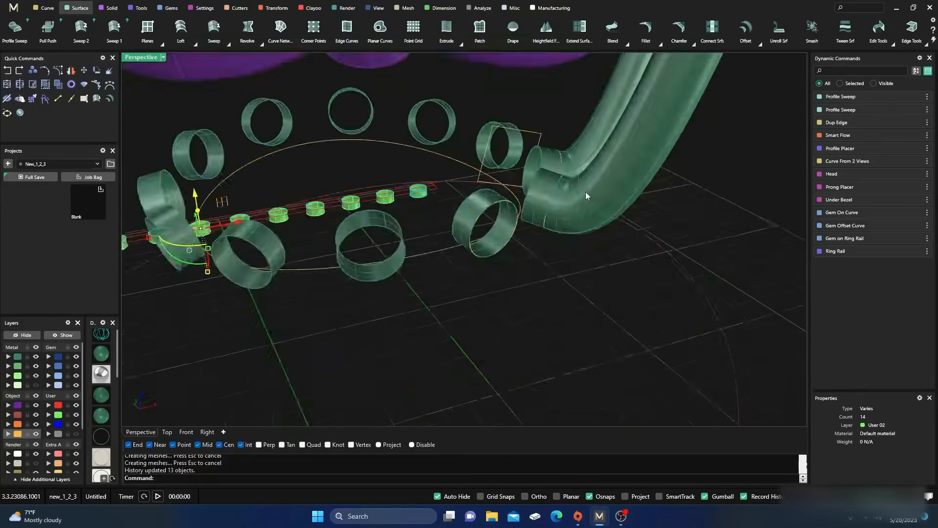
pyautogui.scroll(4, 586, 195)
pyautogui.scroll(-6, 515, 195)
pyautogui.moveTo(514, 196); pyautogui.dragTo(444, 230, button='right')
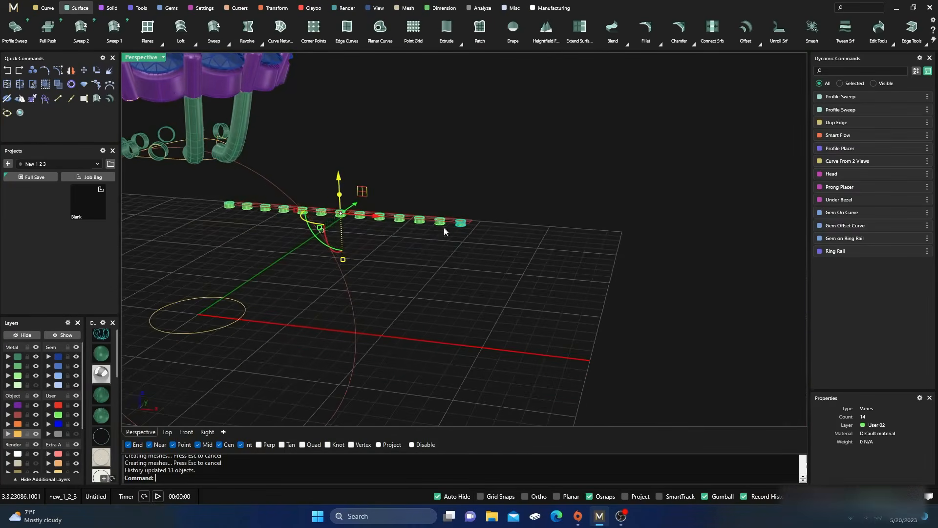
pyautogui.moveTo(549, 258); pyautogui.dragTo(528, 277, button='right')
pyautogui.scroll(8, 359, 156)
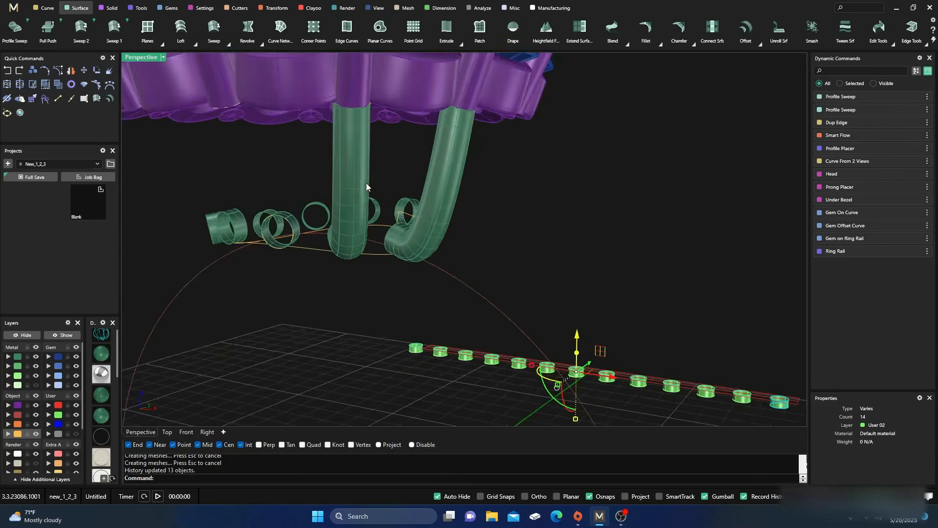
pyautogui.scroll(-8, 367, 187)
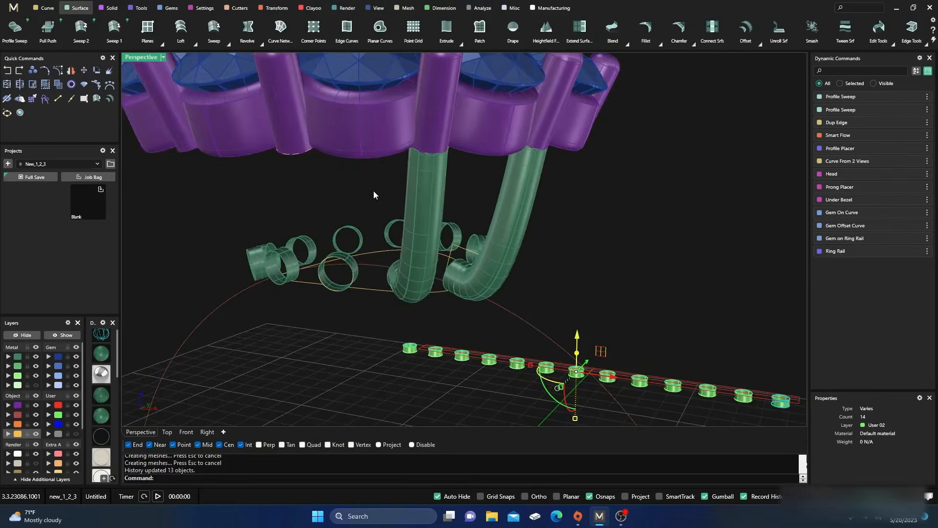
pyautogui.moveTo(374, 190); pyautogui.dragTo(376, 202, button='right')
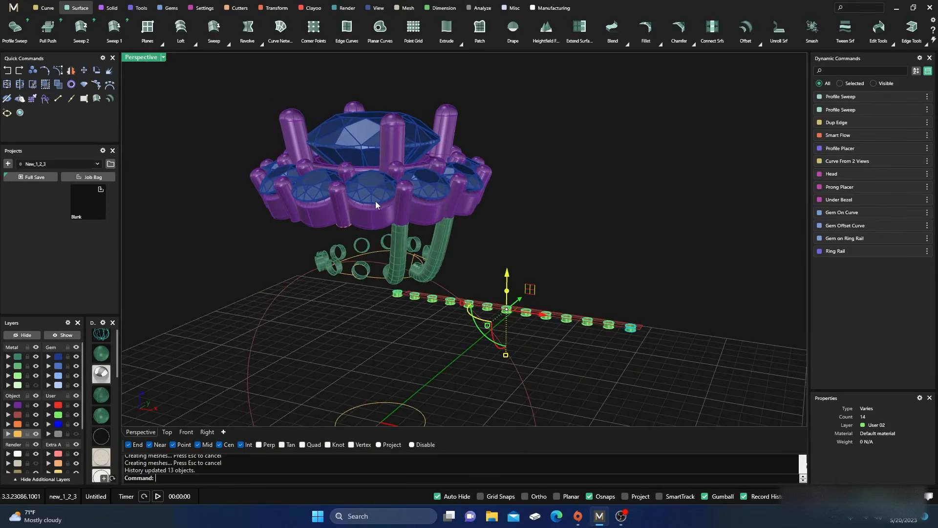
# Delete the two swept green struts that connect the halo prongs to the bands below
pyautogui.scroll(4, 363, 243)
pyautogui.click(437, 293)
pyautogui.press('Delete')
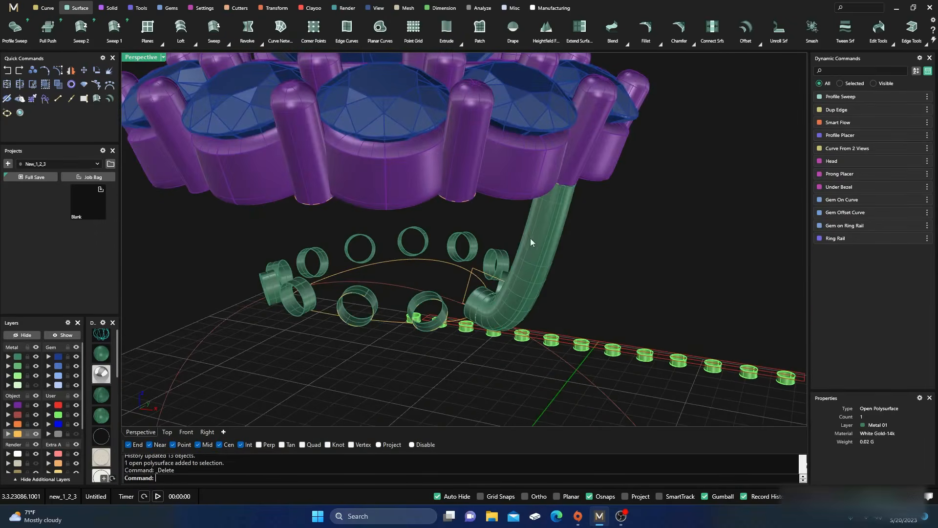
pyautogui.click(530, 239)
pyautogui.press('Delete')
pyautogui.scroll(-5, 409, 327)
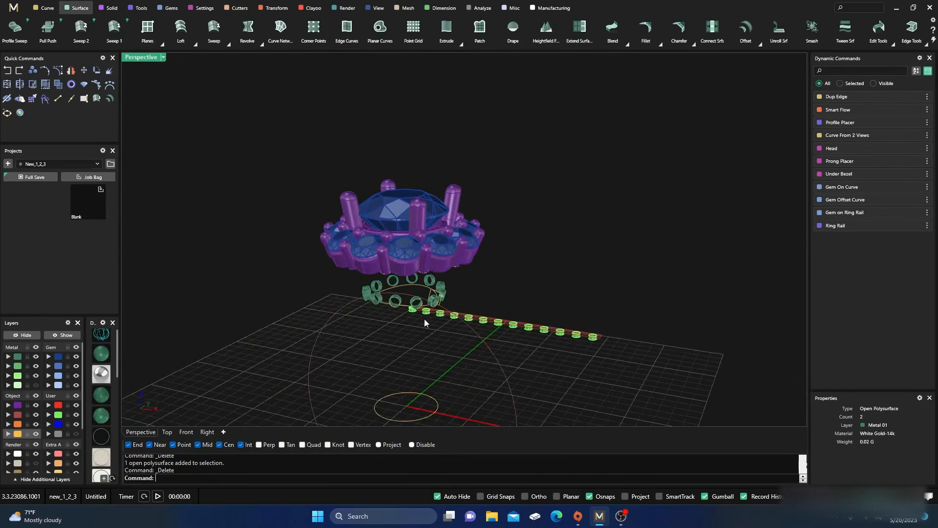
# Examine the alignment of the bands below the halo in Perspective and in the Right view
pyautogui.scroll(6, 349, 311)
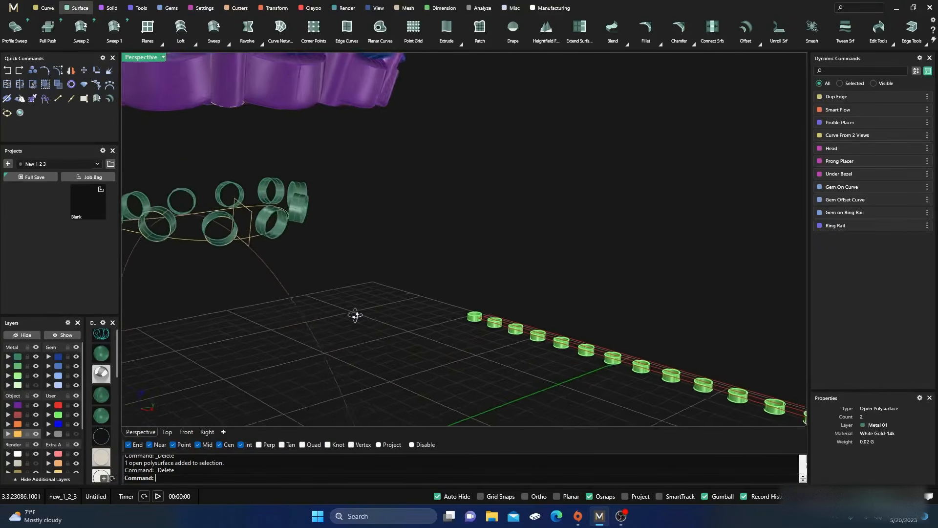
pyautogui.moveTo(349, 311); pyautogui.dragTo(362, 309, button='right')
pyautogui.scroll(-8, 454, 298)
pyautogui.moveTo(456, 300); pyautogui.dragTo(415, 288, button='right')
pyautogui.scroll(3, 320, 240)
pyautogui.scroll(3, 320, 242)
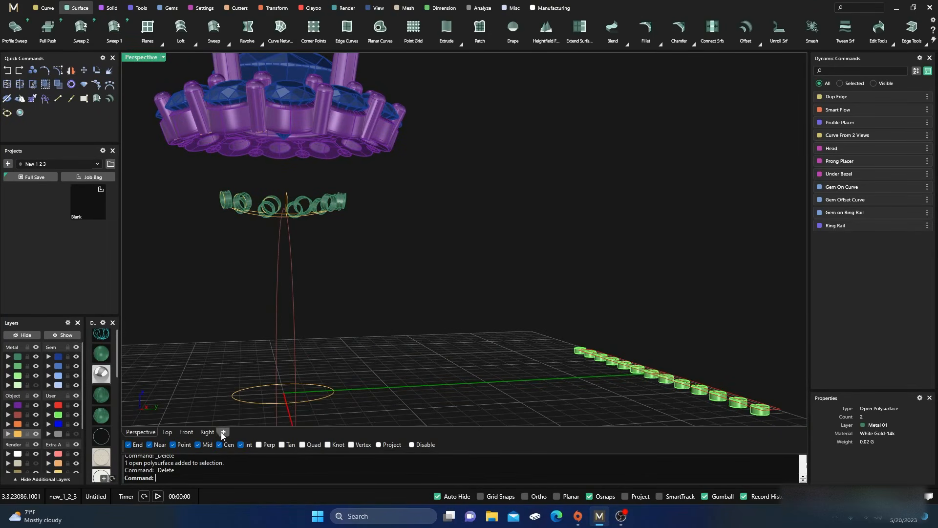
pyautogui.click(206, 432)
pyautogui.scroll(-10, 529, 264)
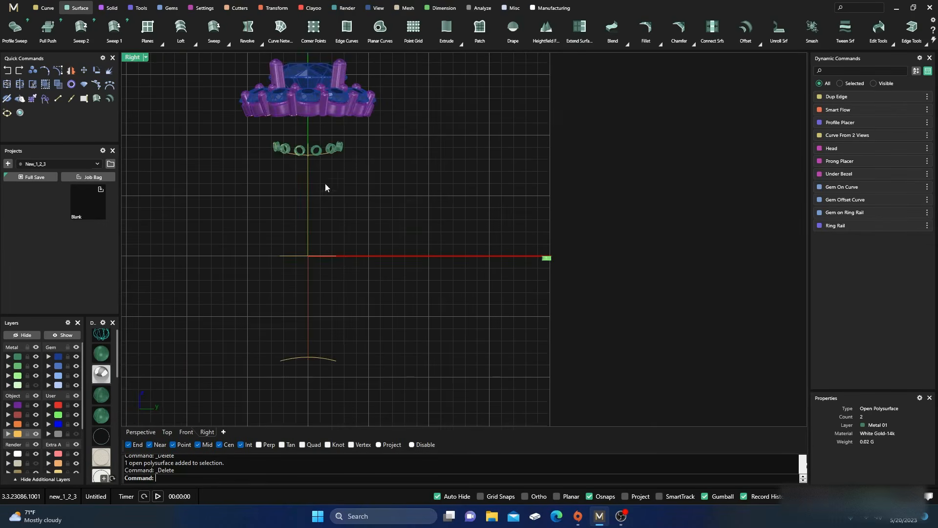
pyautogui.scroll(6, 310, 157)
pyautogui.scroll(1, 310, 158)
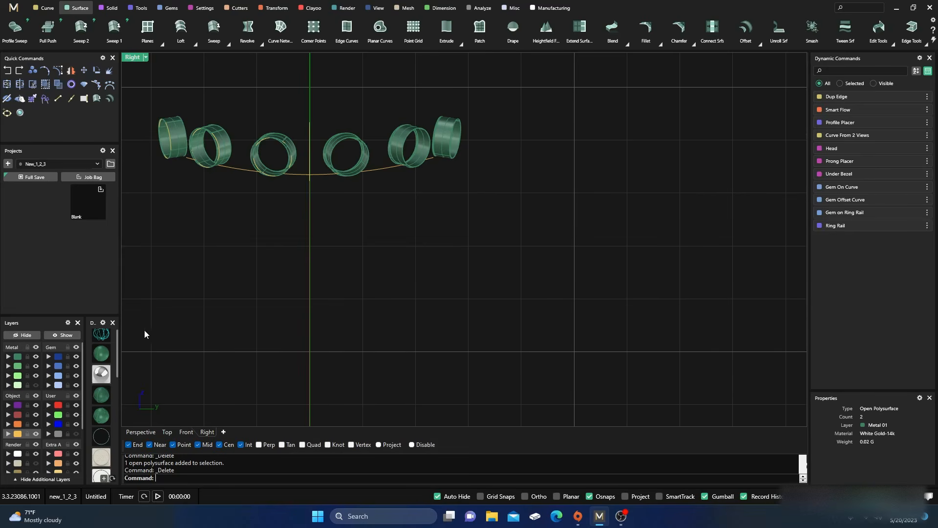
pyautogui.moveTo(193, 313); pyautogui.dragTo(236, 319, button='right')
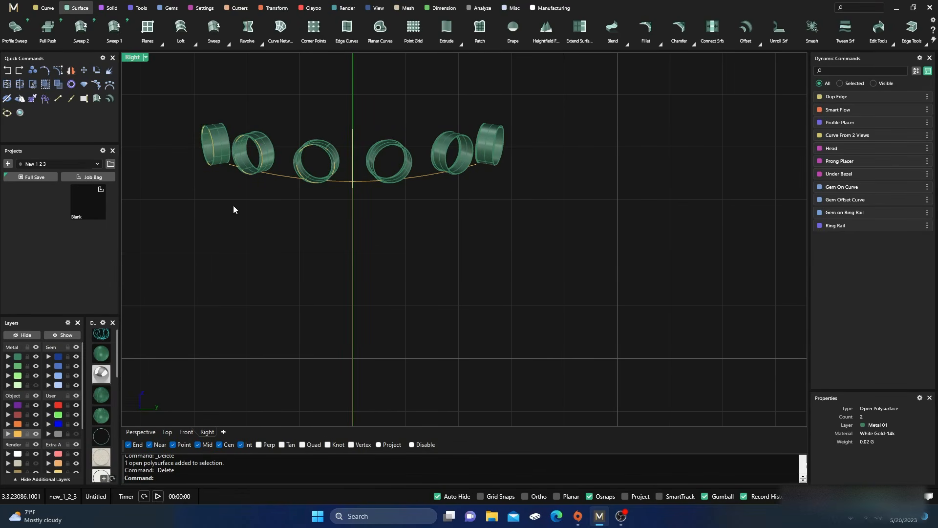
# Inspect the individual bands and their spacing along the rail curve up close from different angles in Perspective
pyautogui.click(141, 431)
pyautogui.moveTo(243, 338); pyautogui.dragTo(374, 225, button='right')
pyautogui.scroll(6, 362, 229)
pyautogui.scroll(-7, 357, 203)
pyautogui.scroll(7, 358, 243)
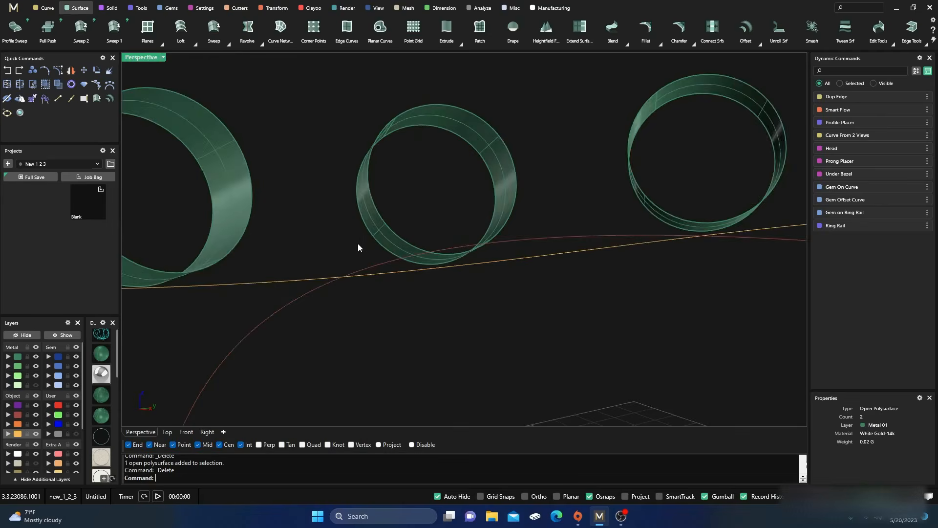
pyautogui.scroll(-4, 358, 243)
pyautogui.moveTo(436, 298); pyautogui.dragTo(424, 296, button='right')
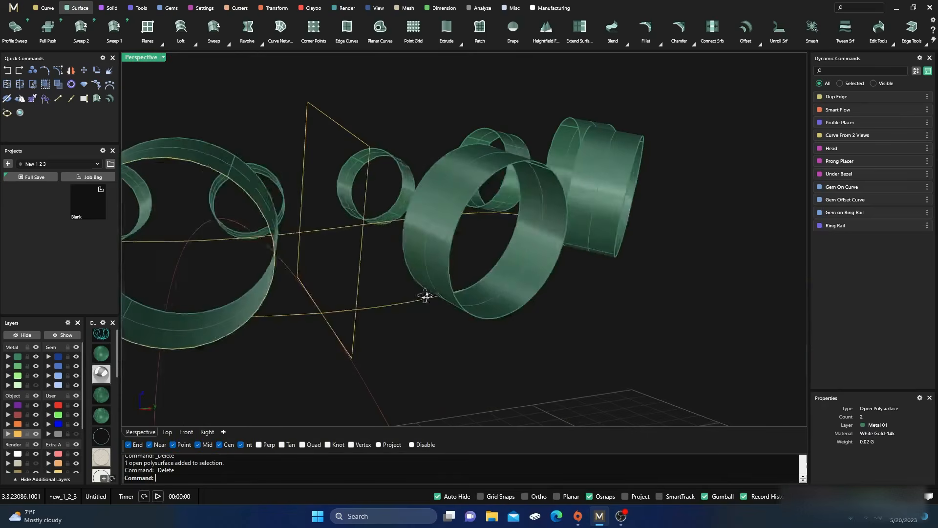
pyautogui.scroll(-10, 476, 274)
pyautogui.moveTo(479, 278); pyautogui.dragTo(305, 292, button='right')
pyautogui.scroll(4, 215, 281)
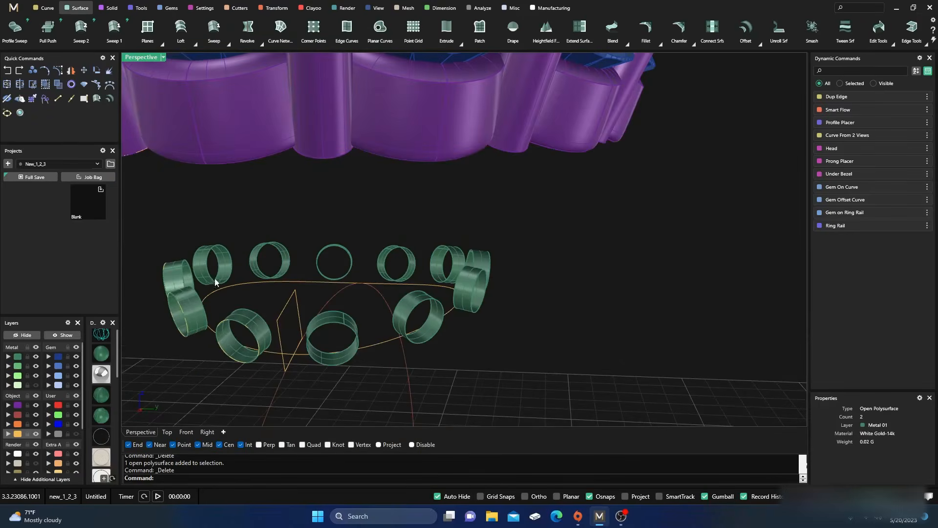
pyautogui.scroll(3, 177, 294)
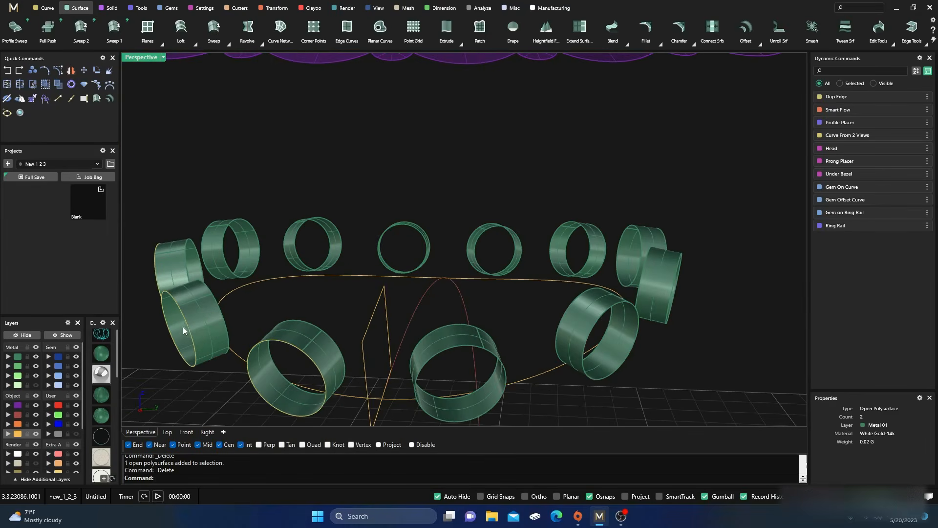
pyautogui.scroll(-6, 268, 283)
pyautogui.moveTo(287, 292); pyautogui.dragTo(378, 288, button='right')
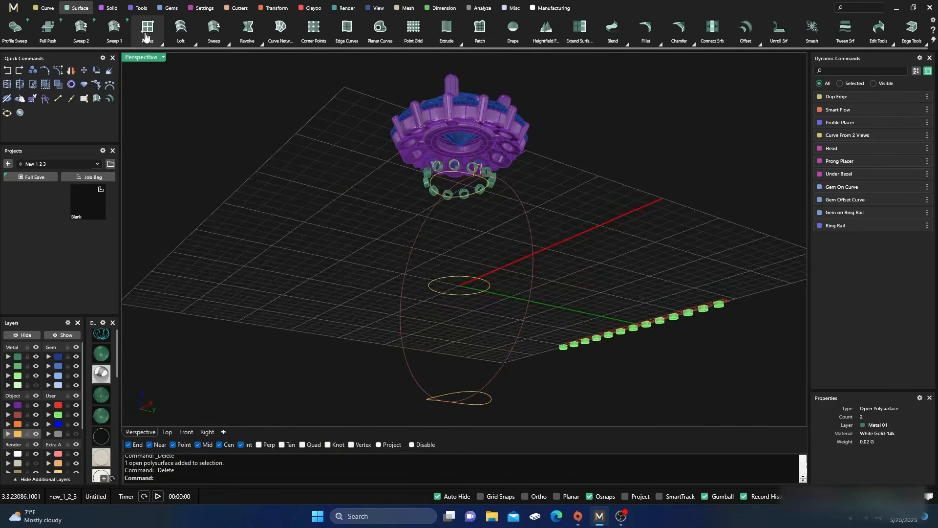
pyautogui.click(15, 28)
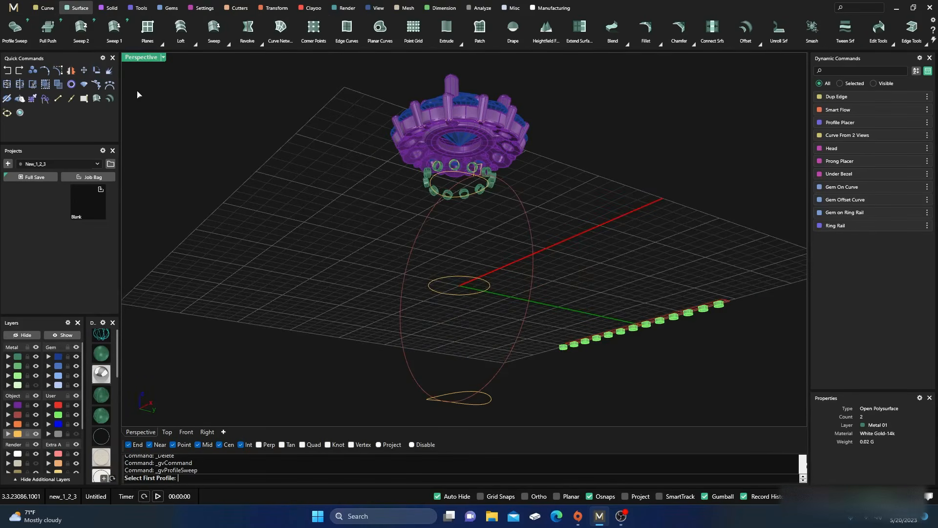
pyautogui.scroll(6, 464, 169)
pyautogui.moveTo(427, 198); pyautogui.dragTo(414, 219, button='right')
pyautogui.scroll(3, 410, 218)
pyautogui.click(402, 210)
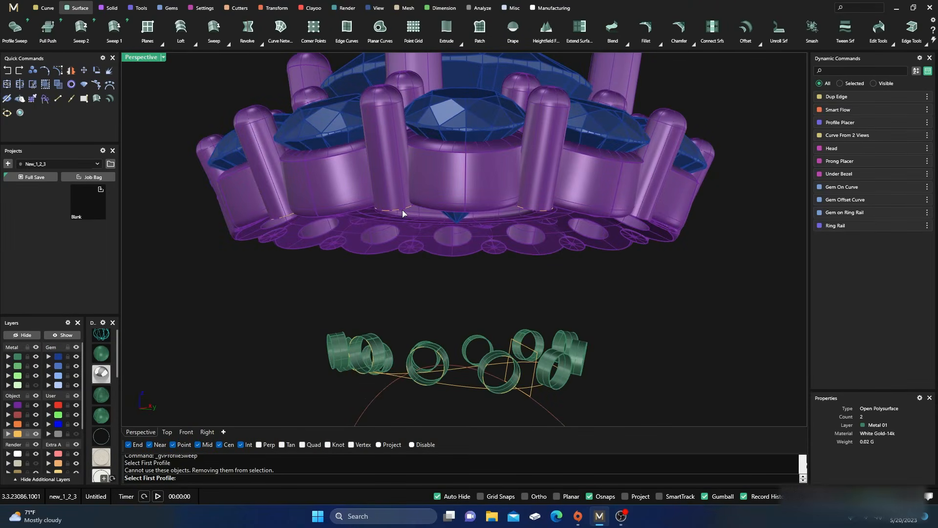
pyautogui.press('Escape')
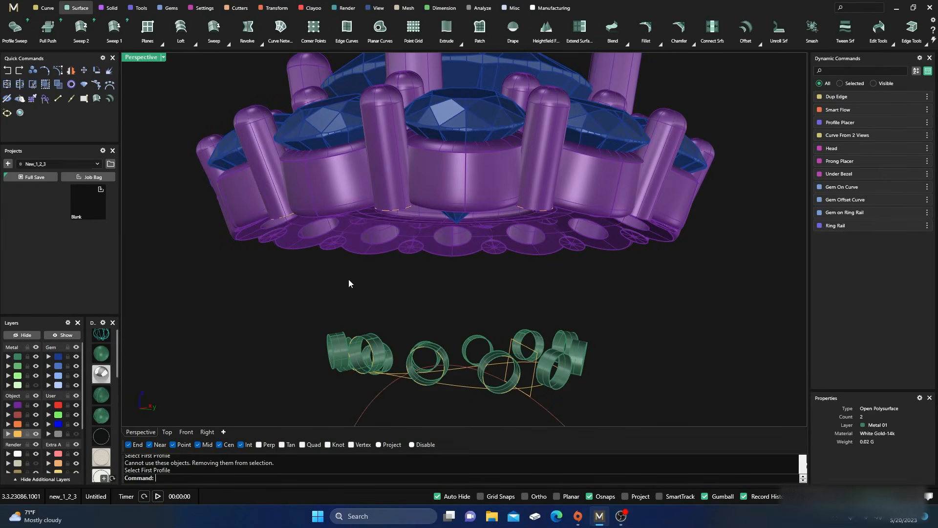
pyautogui.click(367, 344)
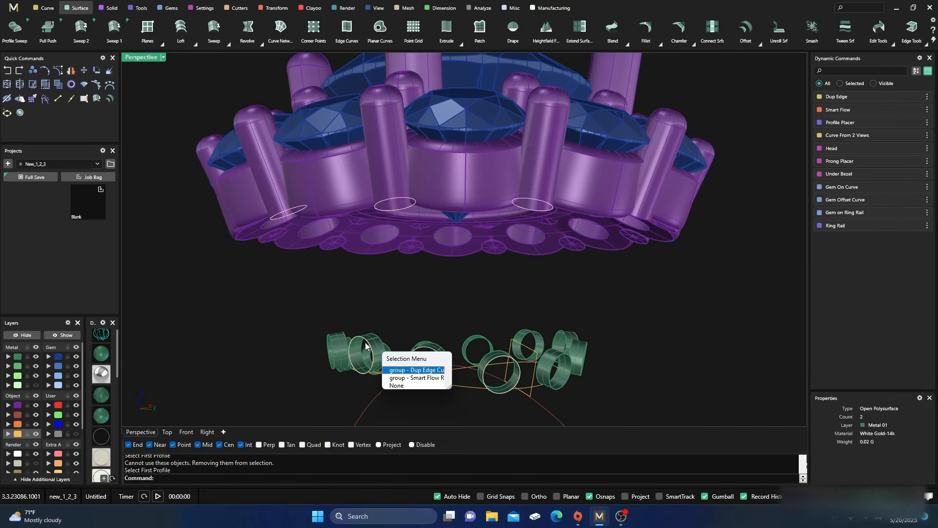
pyautogui.click(404, 371)
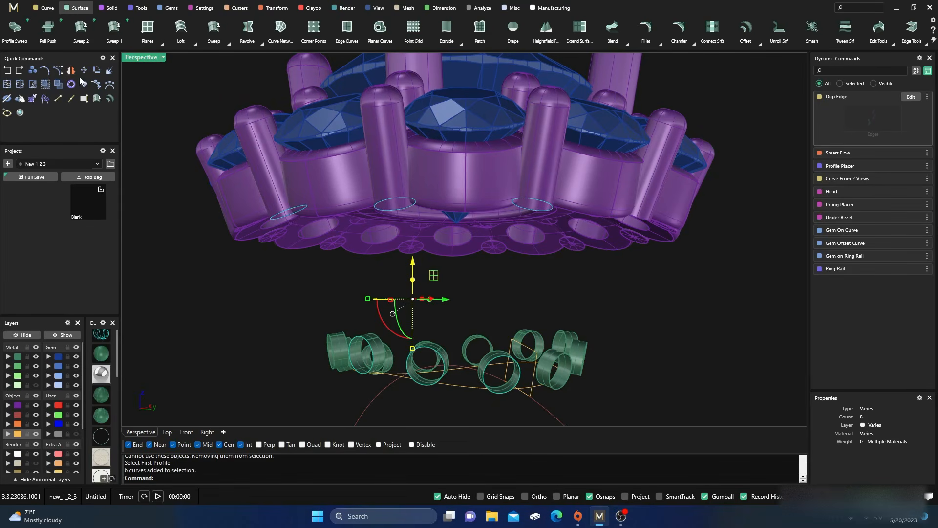
pyautogui.press('Escape')
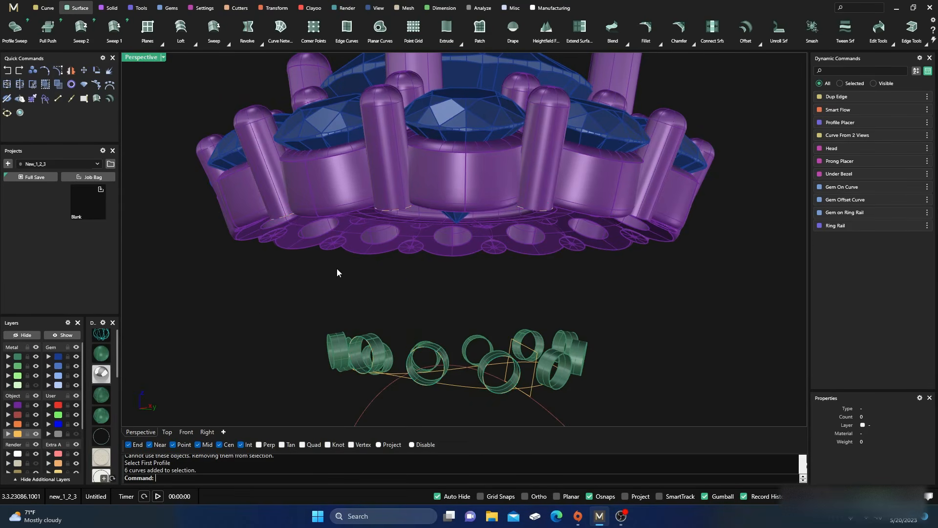
# Profile-sweep a strut from the halo prong's base curve to the curve on the band below, with a start blend of -0.1
pyautogui.click(15, 28)
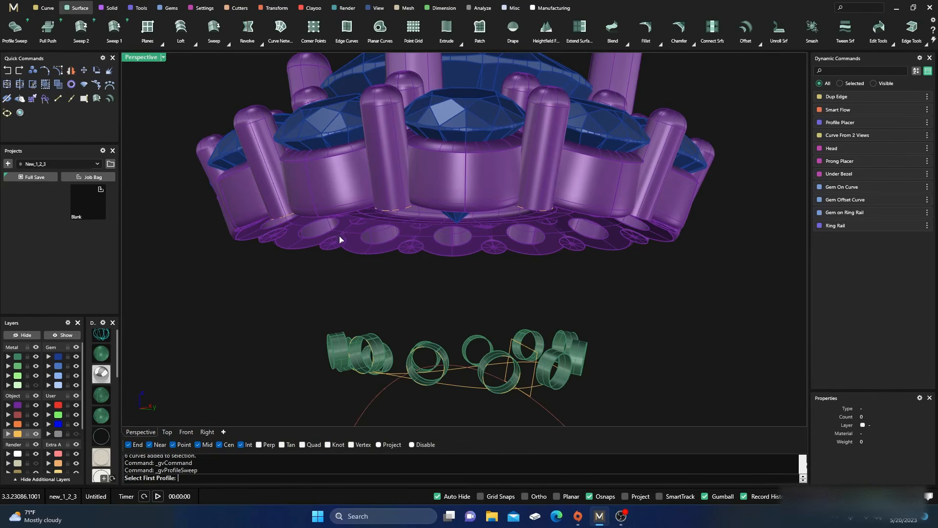
pyautogui.click(397, 216)
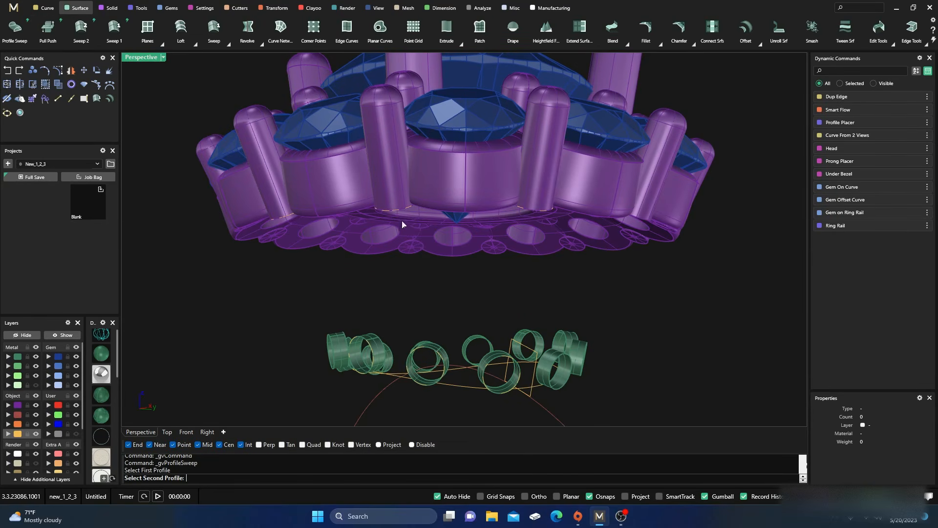
pyautogui.click(441, 362)
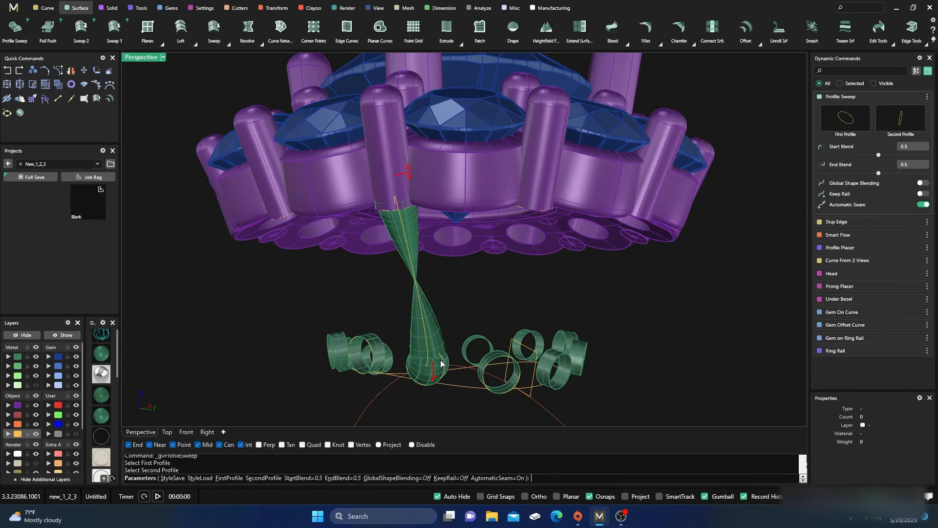
pyautogui.moveTo(428, 310); pyautogui.dragTo(521, 267, button='right')
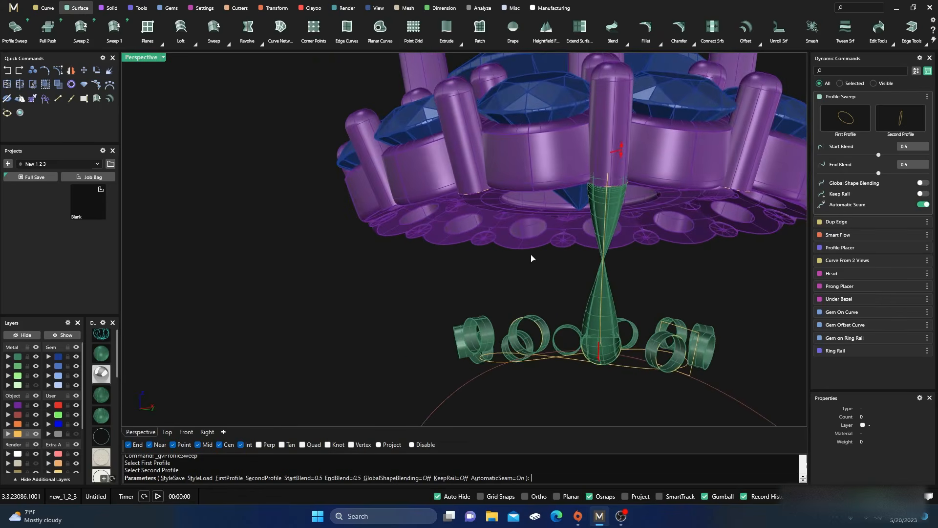
pyautogui.moveTo(623, 151)
pyautogui.moveTo(621, 151); pyautogui.dragTo(626, 186)
pyautogui.moveTo(642, 331); pyautogui.dragTo(542, 332, button='right')
pyautogui.scroll(-8, 645, 304)
pyautogui.scroll(5, 291, 351)
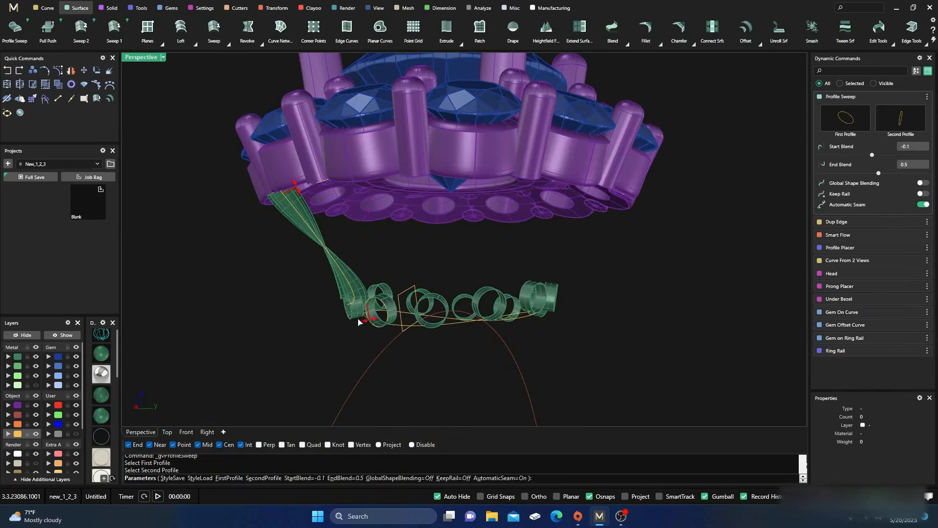
# Set the strut sweep's end blend to -0.7 so the strut bends into the band
pyautogui.moveTo(356, 320); pyautogui.dragTo(332, 326)
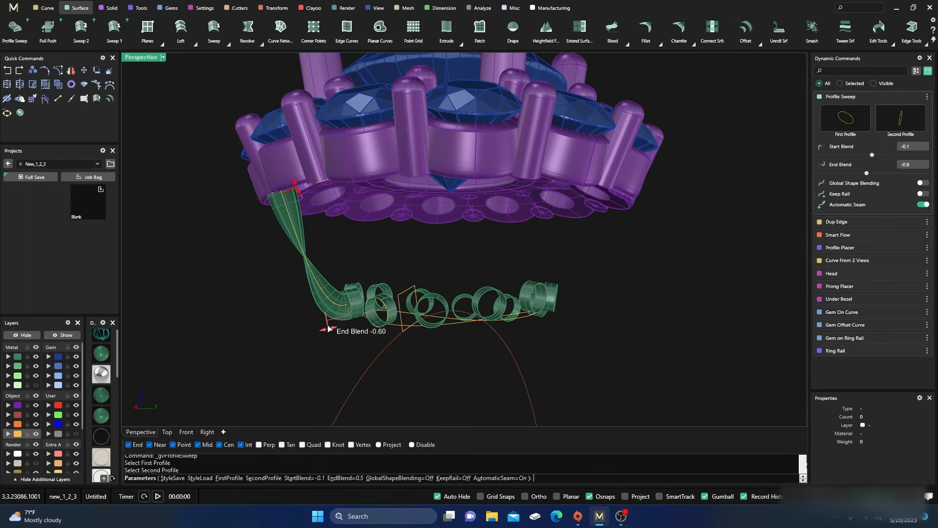
pyautogui.scroll(5, 338, 304)
pyautogui.moveTo(332, 312); pyautogui.dragTo(389, 287, button='right')
pyautogui.scroll(-5, 435, 271)
pyautogui.scroll(-2, 436, 271)
pyautogui.scroll(5, 224, 367)
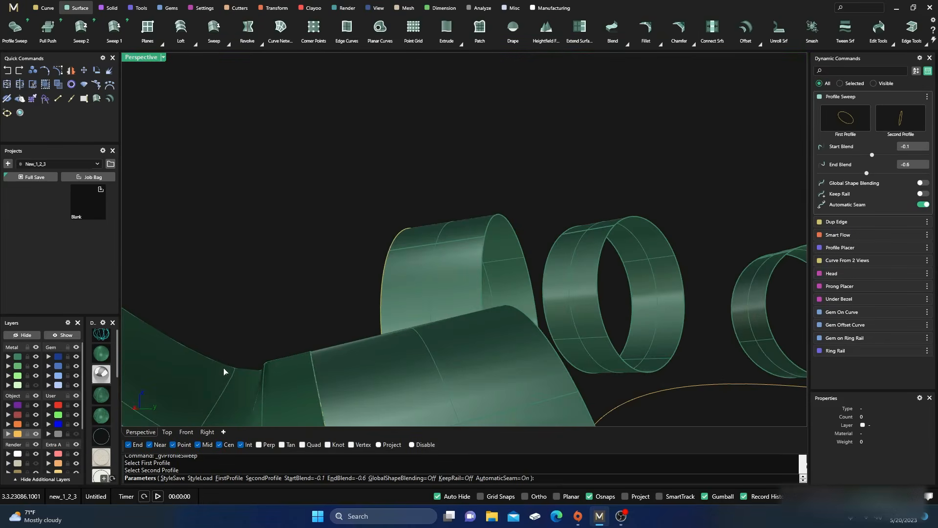
pyautogui.scroll(-6, 253, 371)
pyautogui.moveTo(330, 336); pyautogui.dragTo(322, 336)
pyautogui.scroll(4, 347, 300)
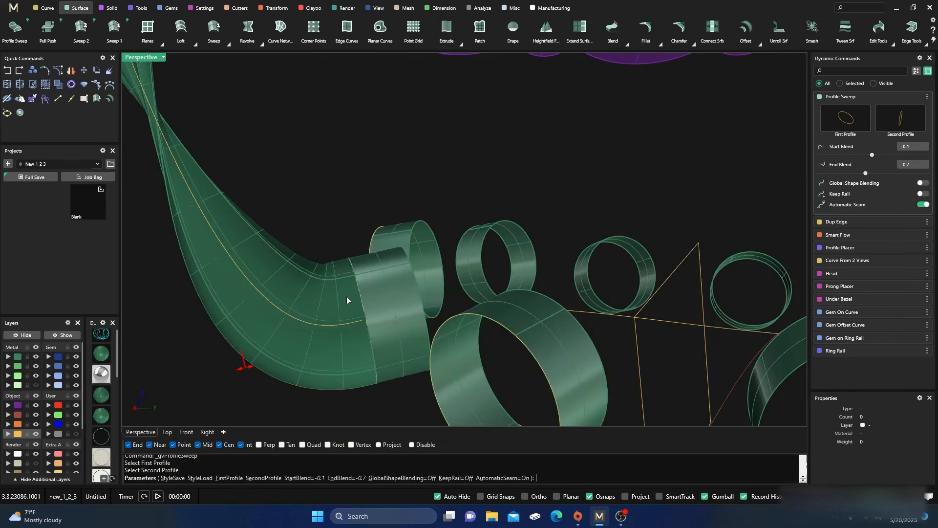
pyautogui.scroll(-5, 346, 299)
pyautogui.moveTo(347, 299); pyautogui.dragTo(320, 293, button='right')
pyautogui.scroll(5, 538, 269)
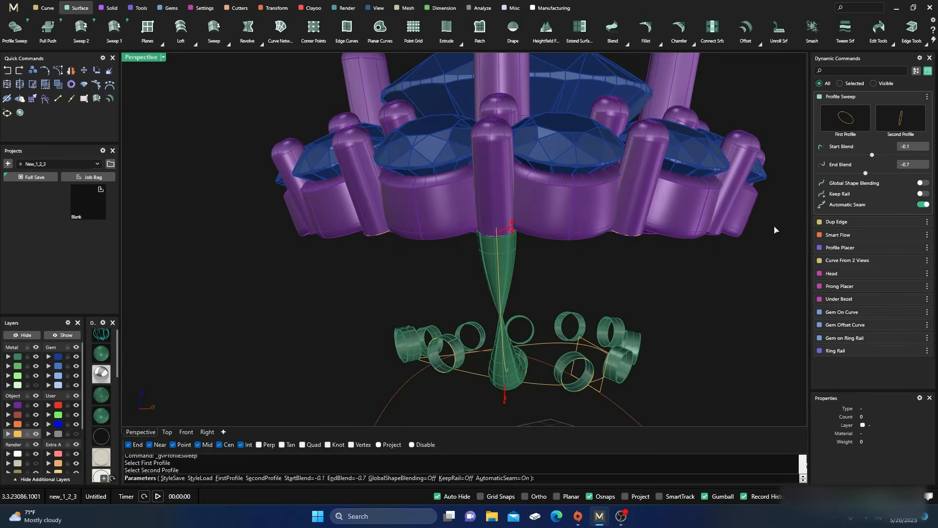
# Turn off the strut sweep's automatic seam, set its first seam to 0.91 and complete the sweep
pyautogui.click(923, 204)
pyautogui.moveTo(394, 273); pyautogui.dragTo(397, 268, button='right')
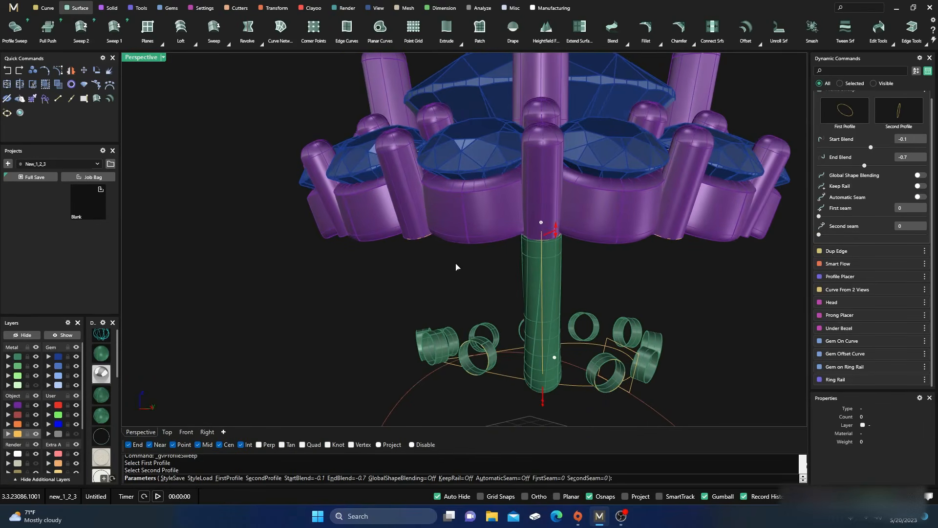
pyautogui.moveTo(543, 225); pyautogui.dragTo(552, 229)
pyautogui.moveTo(448, 323); pyautogui.dragTo(413, 317, button='right')
pyautogui.scroll(4, 329, 362)
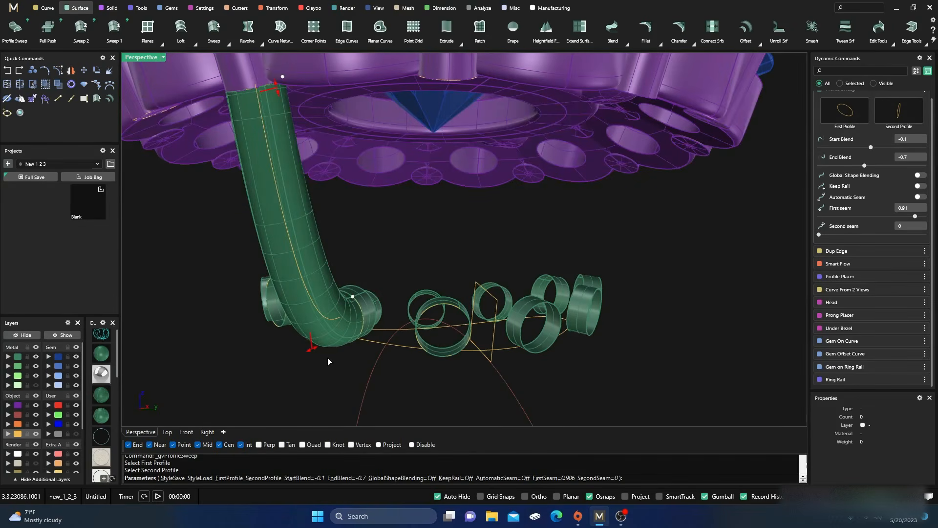
pyautogui.press('Return')
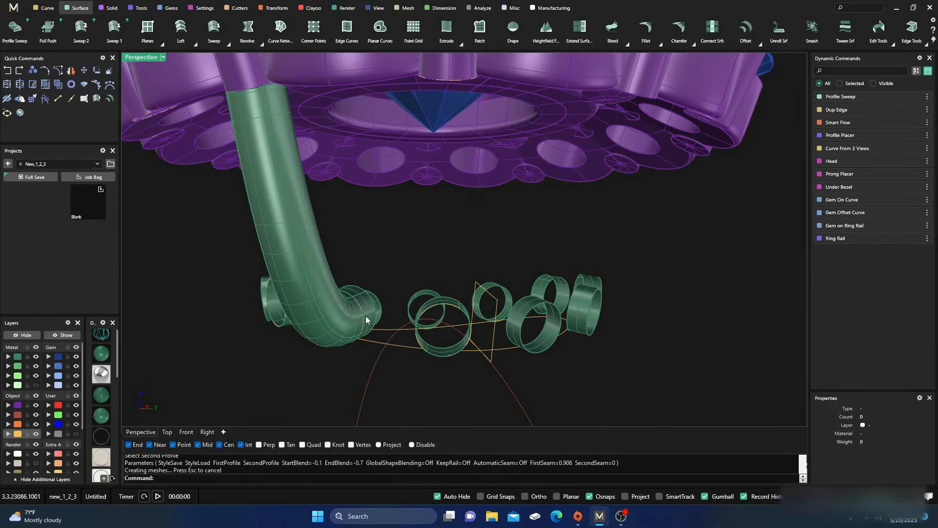
# Shift the closed profile curve at the strut's band end slightly with MSR Objects
pyautogui.click(362, 315)
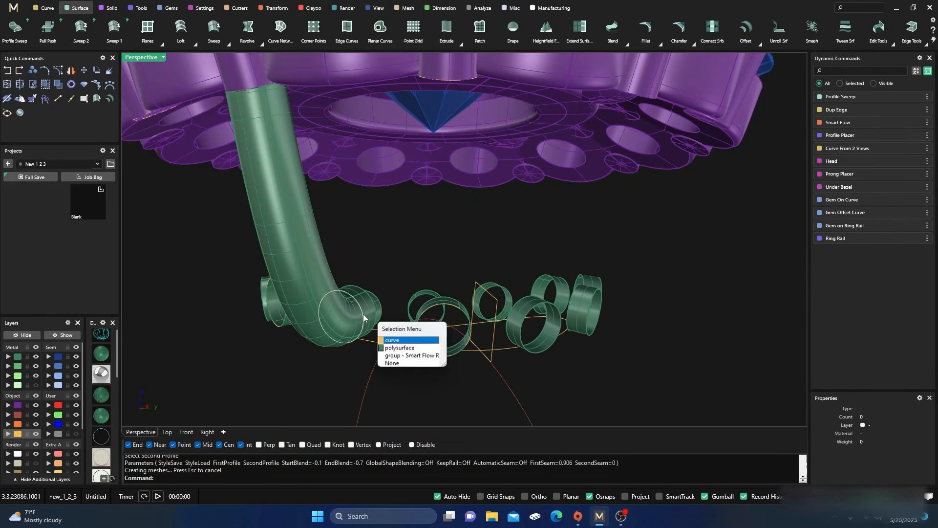
pyautogui.click(384, 341)
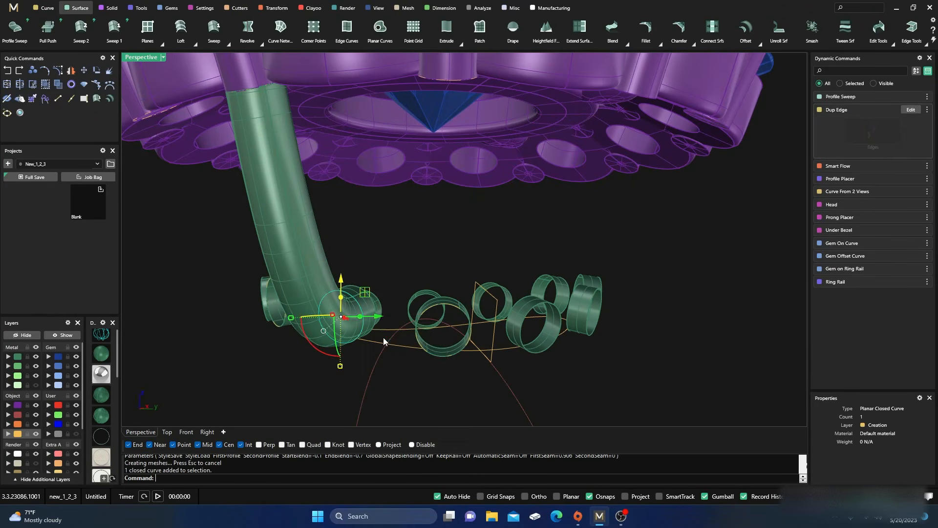
pyautogui.click(112, 9)
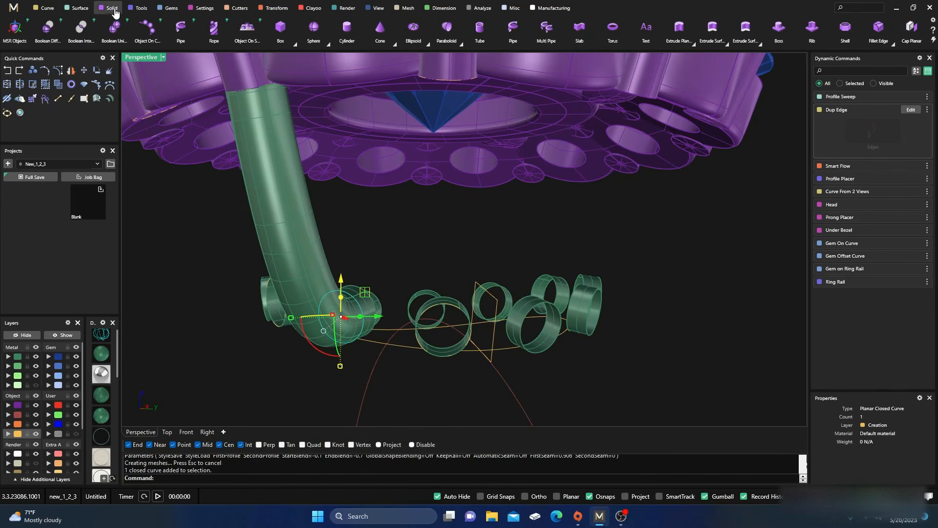
pyautogui.click(15, 28)
pyautogui.scroll(-7, 316, 321)
pyautogui.moveTo(317, 322); pyautogui.dragTo(344, 344, button='right')
pyautogui.scroll(4, 492, 390)
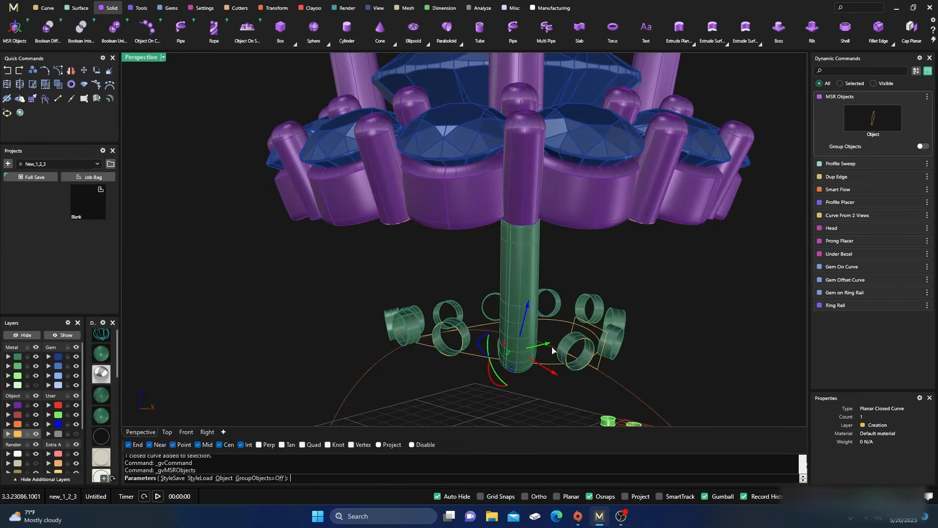
pyautogui.moveTo(548, 343); pyautogui.dragTo(545, 344)
pyautogui.moveTo(517, 394); pyautogui.dragTo(410, 350, button='right')
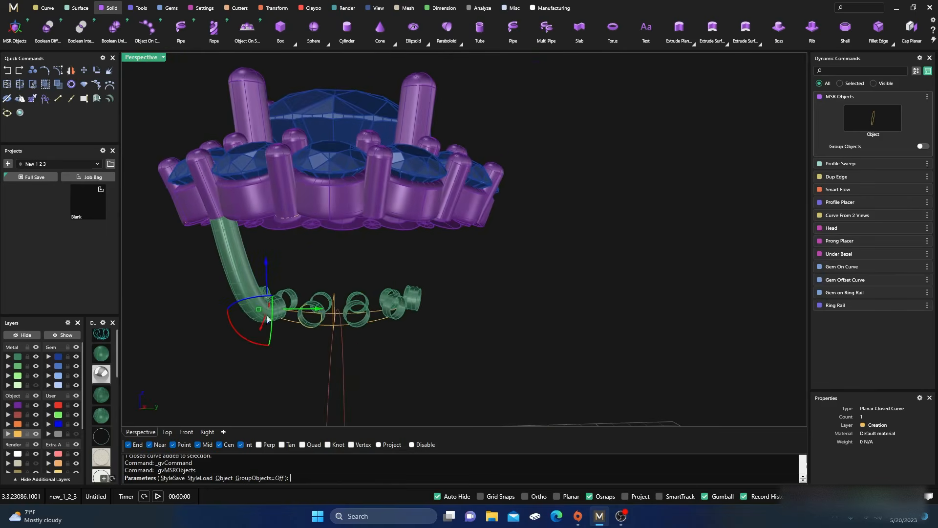
pyautogui.scroll(9, 242, 262)
pyautogui.moveTo(314, 286); pyautogui.dragTo(404, 303, button='right')
pyautogui.scroll(-10, 360, 299)
pyautogui.moveTo(337, 297); pyautogui.dragTo(479, 299, button='right')
pyautogui.scroll(10, 621, 293)
pyautogui.moveTo(571, 311); pyautogui.dragTo(585, 321, button='right')
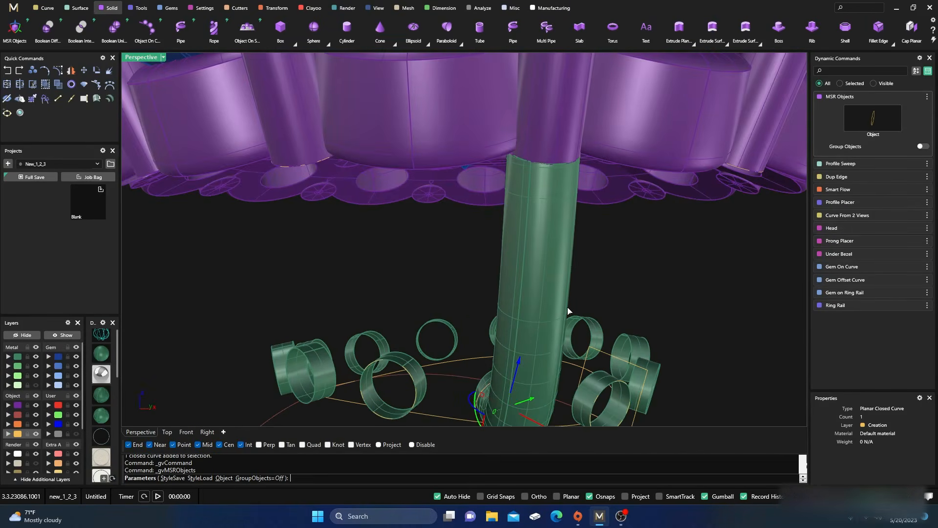
# Replace the strut with a new Profile Sweep from the prong's base curve to the repositioned band curve, using a start blend of -0.1
pyautogui.click(552, 285)
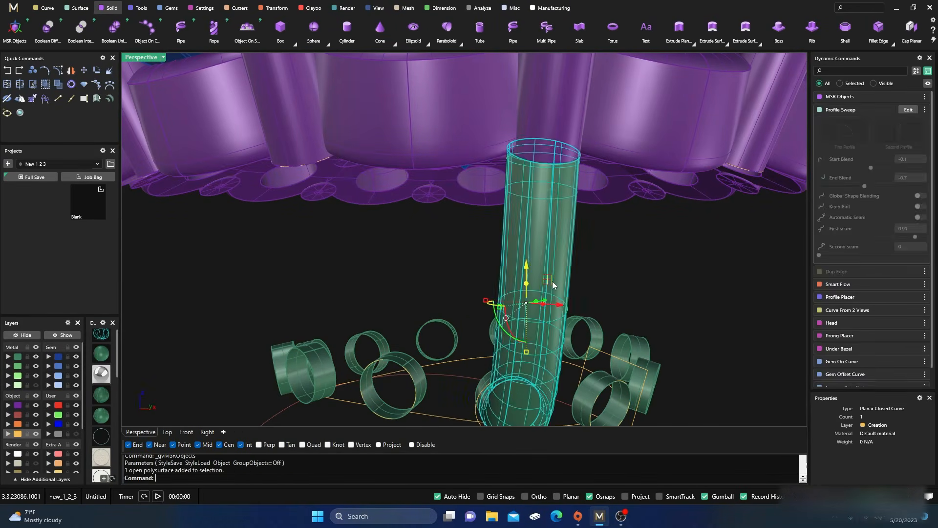
pyautogui.press('Delete')
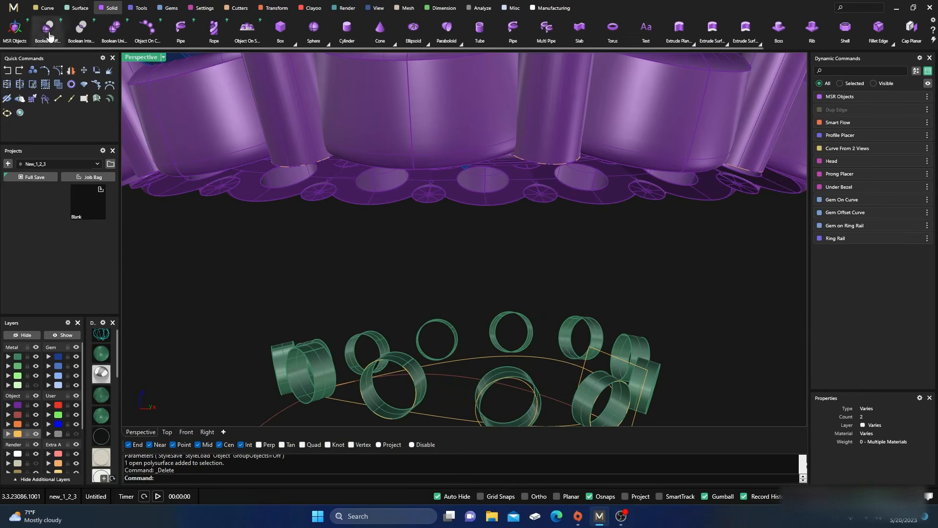
pyautogui.click(77, 8)
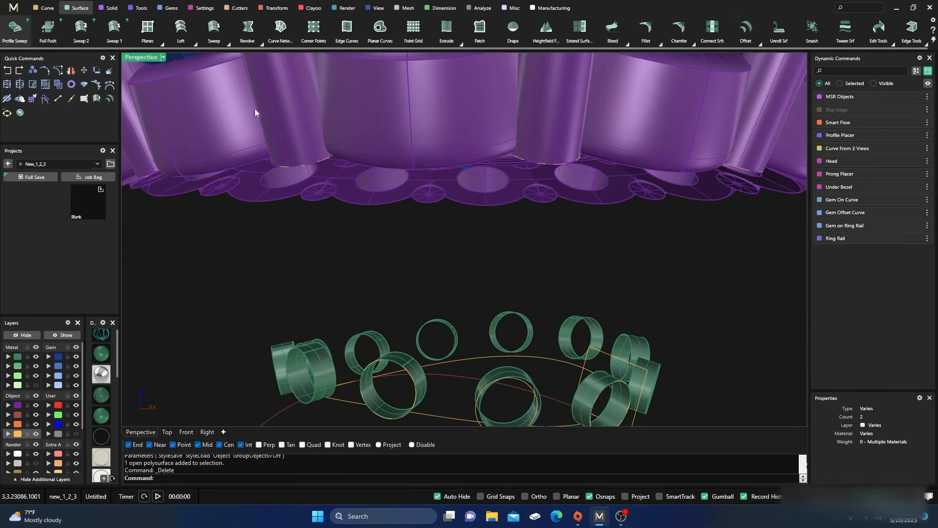
pyautogui.click(542, 166)
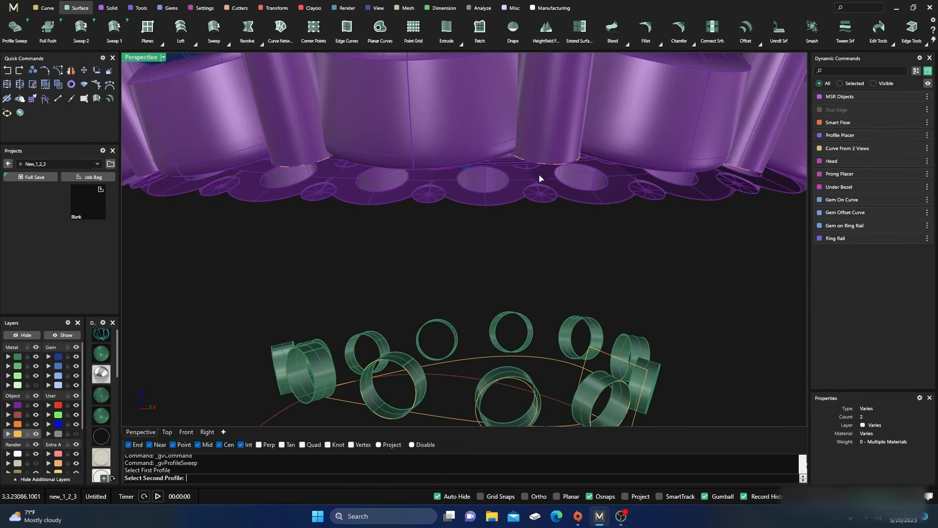
pyautogui.click(478, 401)
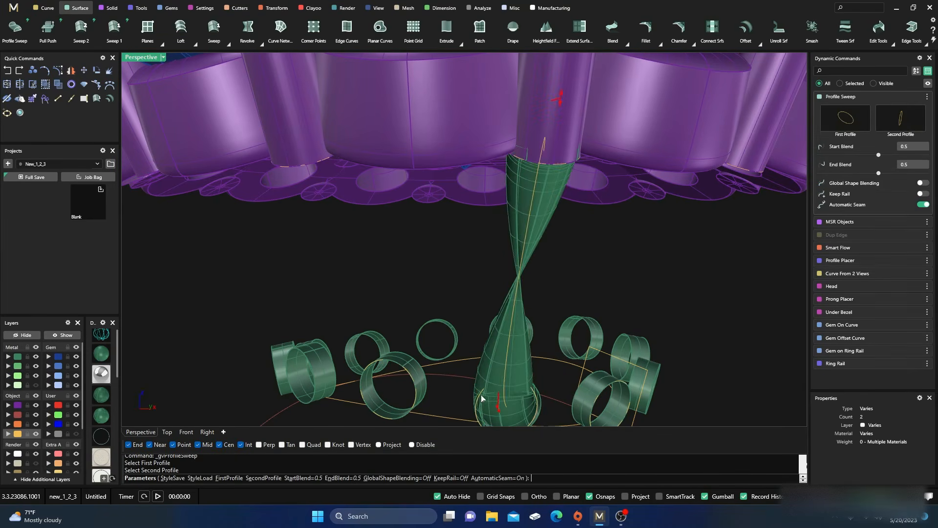
pyautogui.moveTo(561, 101); pyautogui.dragTo(549, 157)
pyautogui.scroll(-8, 369, 356)
pyautogui.scroll(5, 309, 300)
# Set the end blend of the new strut sweep to -0.6
pyautogui.moveTo(312, 247)
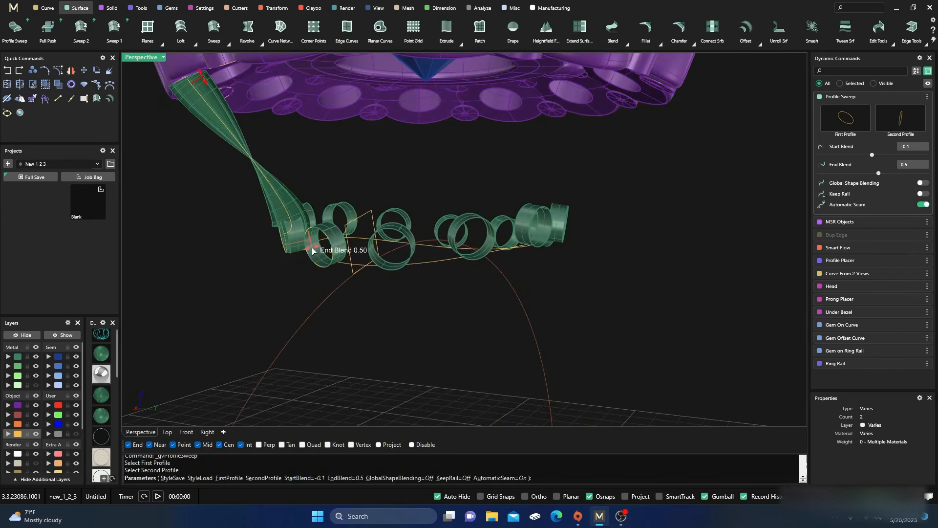
pyautogui.moveTo(311, 250); pyautogui.dragTo(260, 271)
pyautogui.scroll(3, 272, 233)
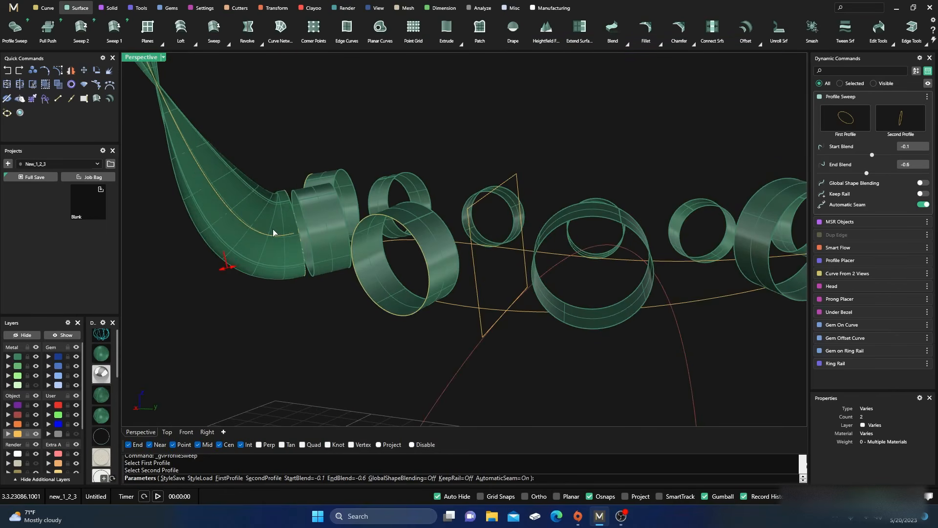
pyautogui.scroll(-3, 275, 234)
pyautogui.moveTo(352, 288); pyautogui.dragTo(518, 320, button='right')
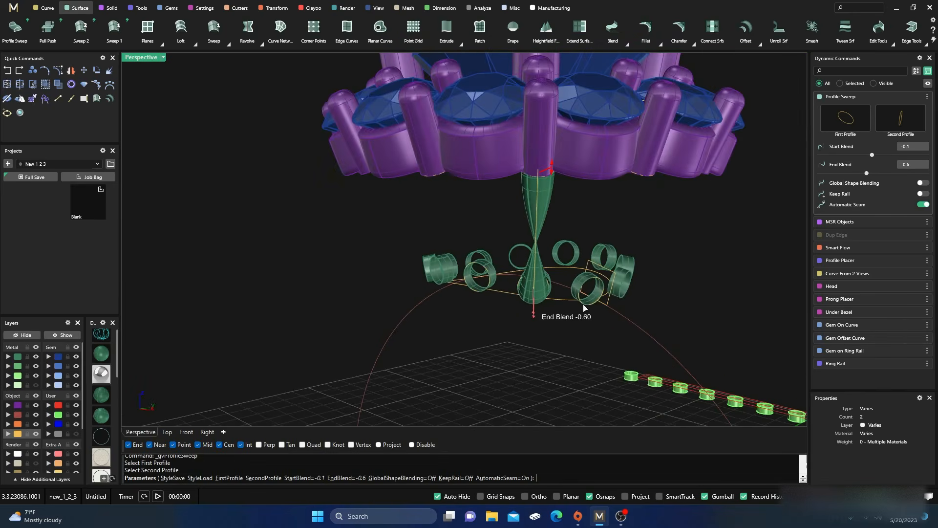
# Disable the new sweep's automatic seam, set the first seam to 0.87 and create the strut
pyautogui.click(926, 205)
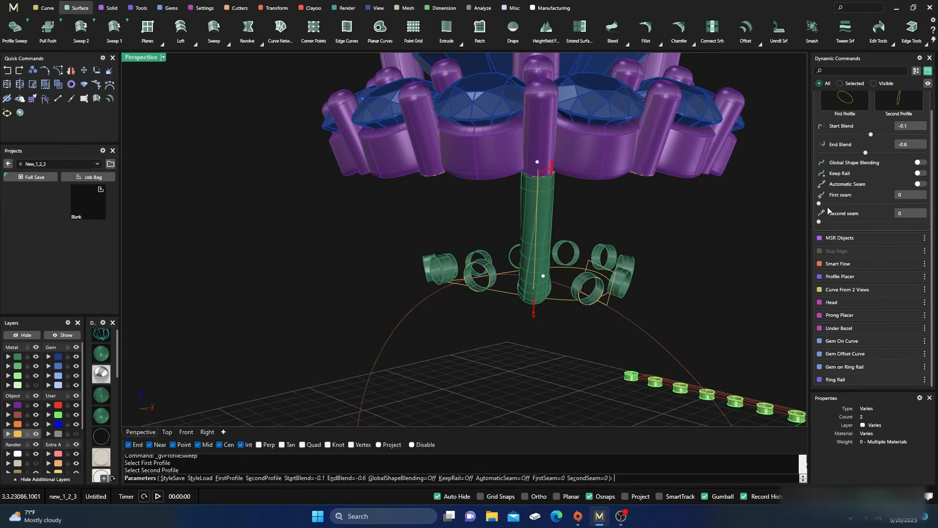
pyautogui.moveTo(540, 167); pyautogui.dragTo(547, 168)
pyautogui.moveTo(534, 325); pyautogui.dragTo(408, 360, button='right')
pyautogui.scroll(5, 369, 283)
pyautogui.press('Return')
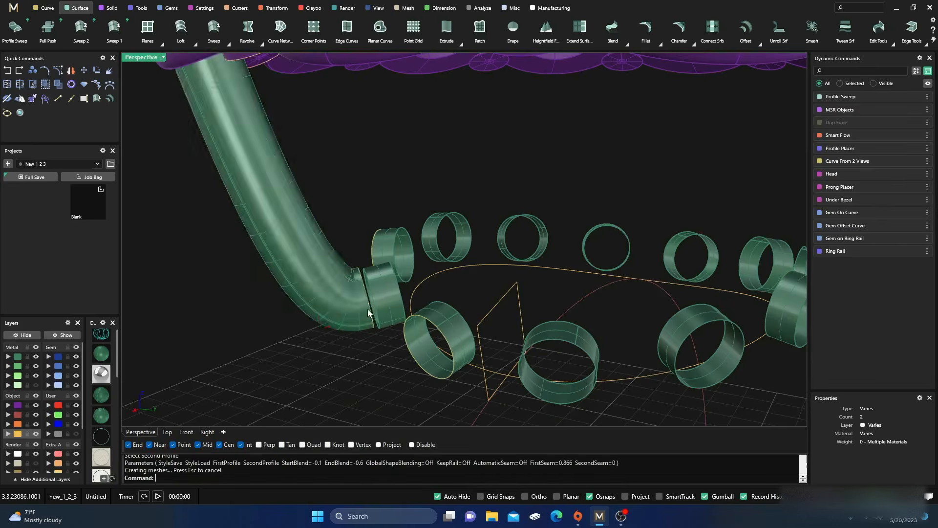
# Move the closed profile curve at the strut's lower end toward the adjacent band with MSR Objects, closing the gap
pyautogui.scroll(3, 369, 309)
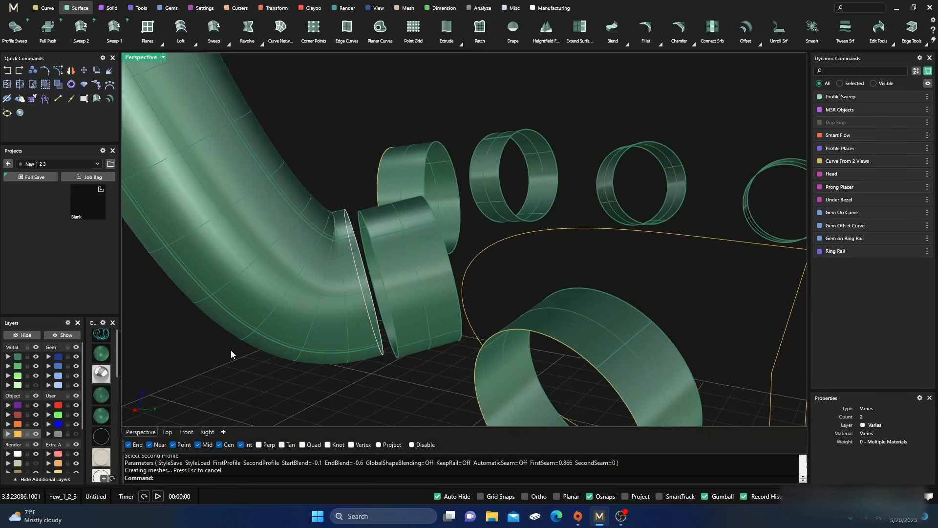
pyautogui.click(257, 346)
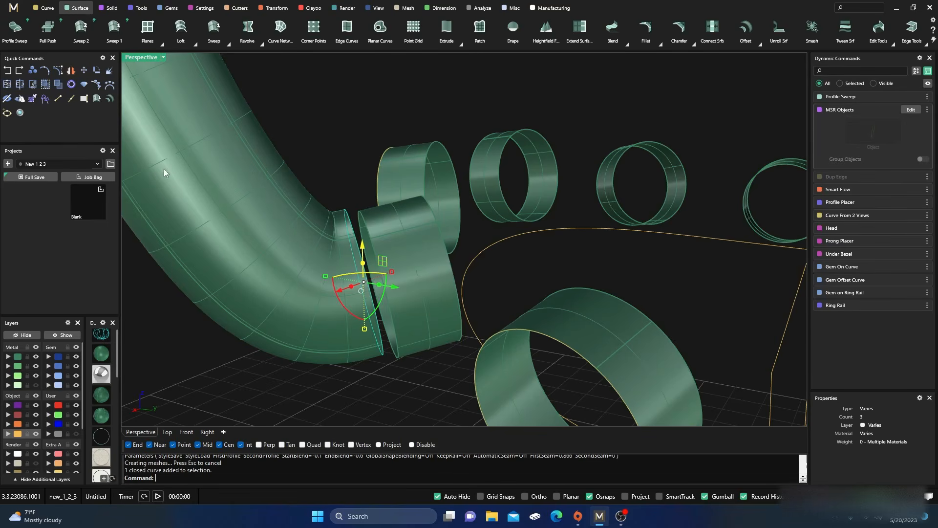
pyautogui.click(109, 8)
pyautogui.click(15, 30)
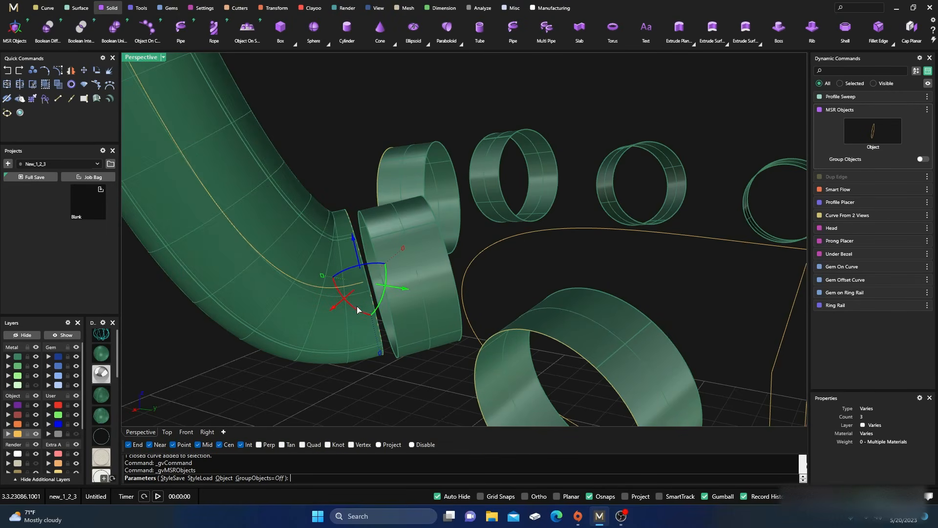
pyautogui.moveTo(335, 307); pyautogui.dragTo(353, 315)
pyautogui.moveTo(354, 315); pyautogui.dragTo(463, 327, button='right')
pyautogui.scroll(-7, 451, 318)
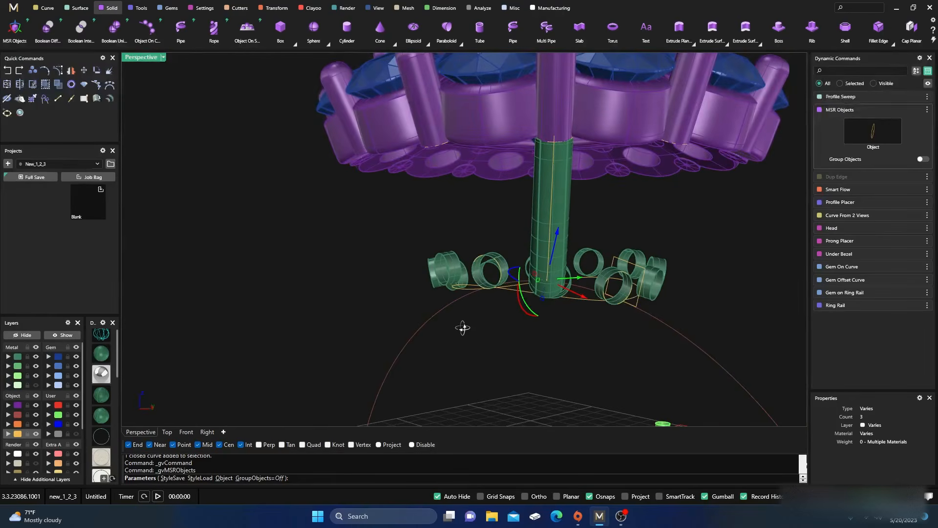
pyautogui.scroll(4, 567, 286)
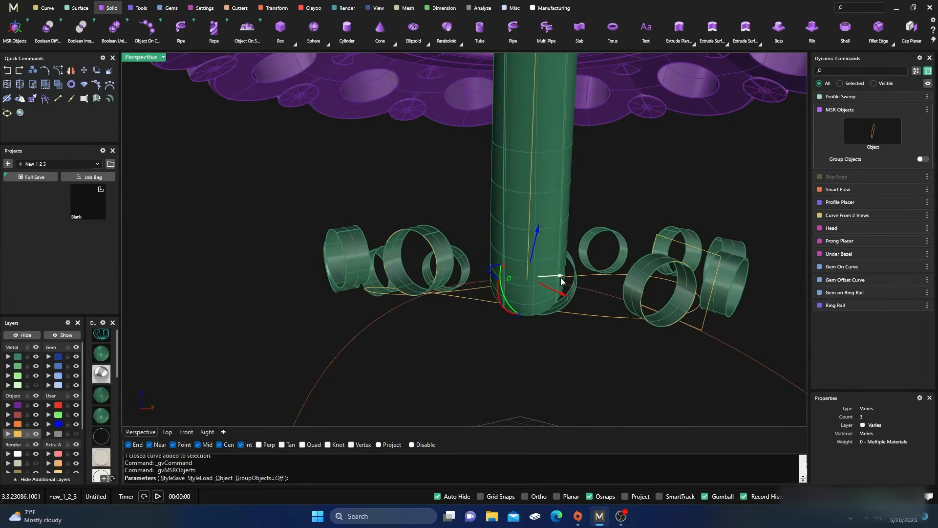
pyautogui.scroll(-4, 567, 282)
pyautogui.moveTo(565, 278); pyautogui.dragTo(428, 376, button='right')
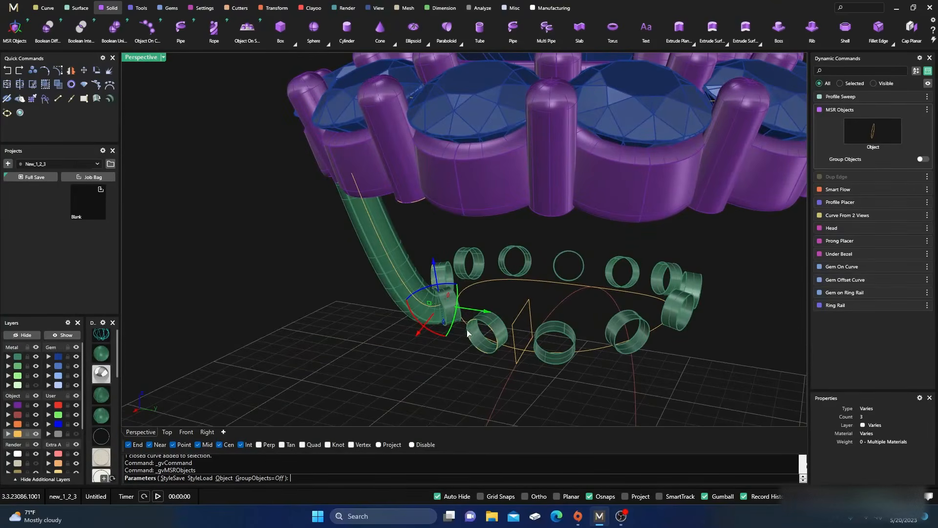
pyautogui.moveTo(449, 311); pyautogui.dragTo(559, 307, button='right')
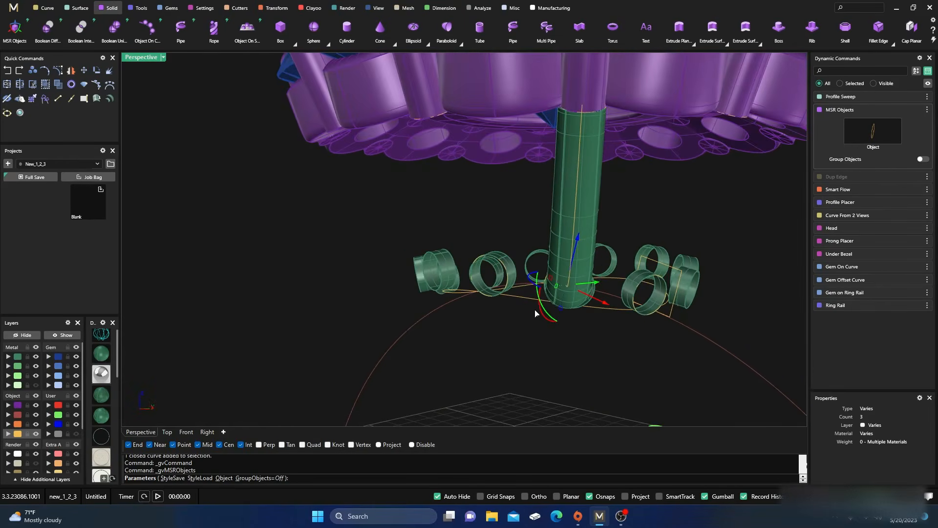
pyautogui.rightClick(432, 334)
# Examine the joint between the strut's lower end and its band in both wireframe and shaded display
pyautogui.moveTo(387, 328)
pyautogui.mouseDown(button='right')
pyautogui.moveTo(495, 362)
pyautogui.moveTo(426, 391)
pyautogui.moveTo(402, 371)
pyautogui.moveTo(444, 362)
pyautogui.mouseUp(button='right')
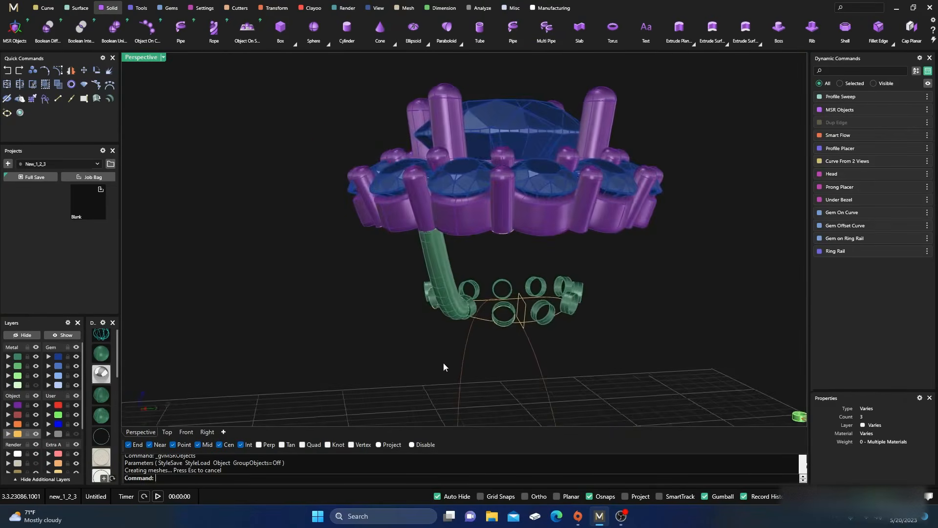
pyautogui.scroll(5, 466, 337)
pyautogui.moveTo(467, 323); pyautogui.dragTo(410, 330, button='right')
pyautogui.scroll(6, 410, 313)
pyautogui.scroll(3, 371, 245)
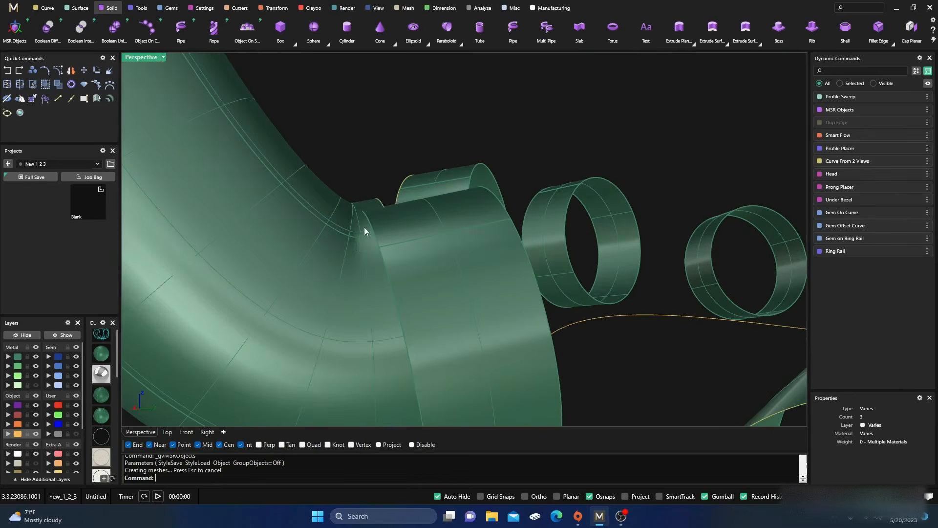
pyautogui.click(111, 333)
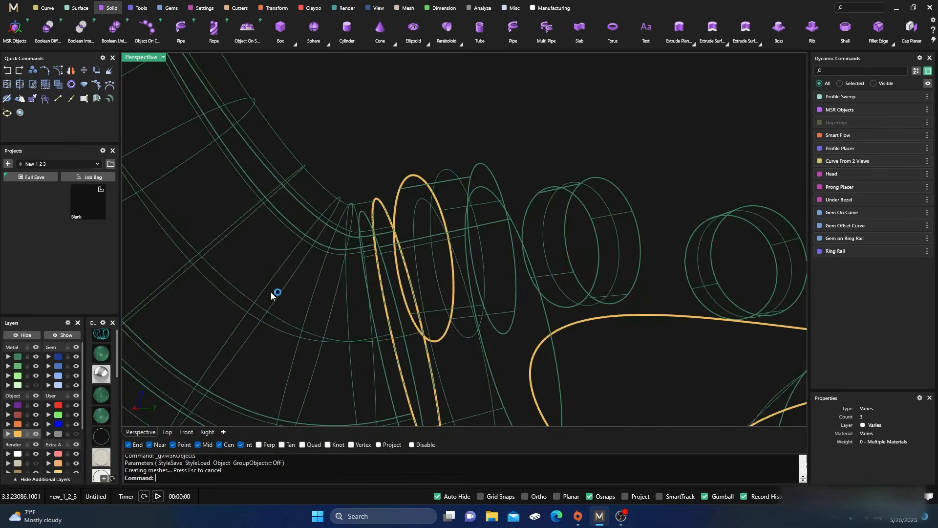
pyautogui.scroll(3, 272, 296)
pyautogui.scroll(4, 344, 213)
pyautogui.scroll(3, 348, 208)
pyautogui.scroll(-6, 349, 207)
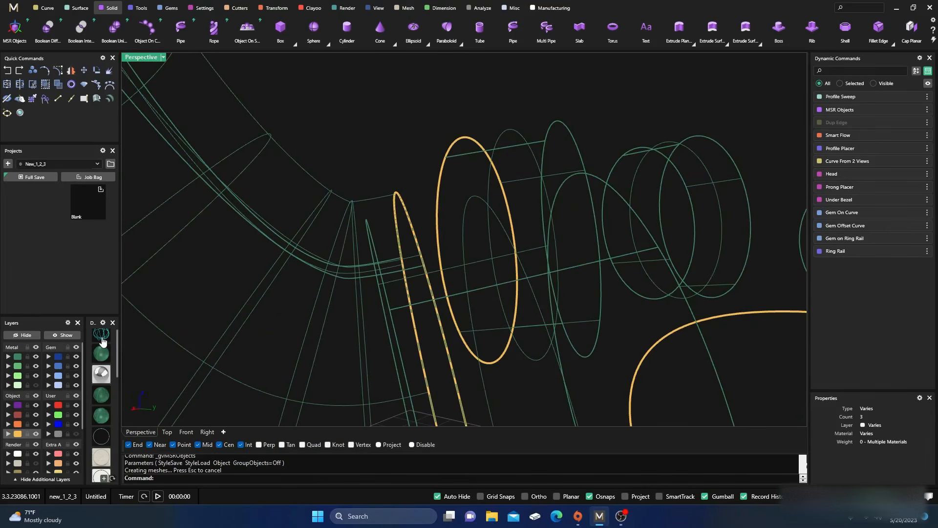
pyautogui.click(103, 354)
pyautogui.scroll(-5, 386, 190)
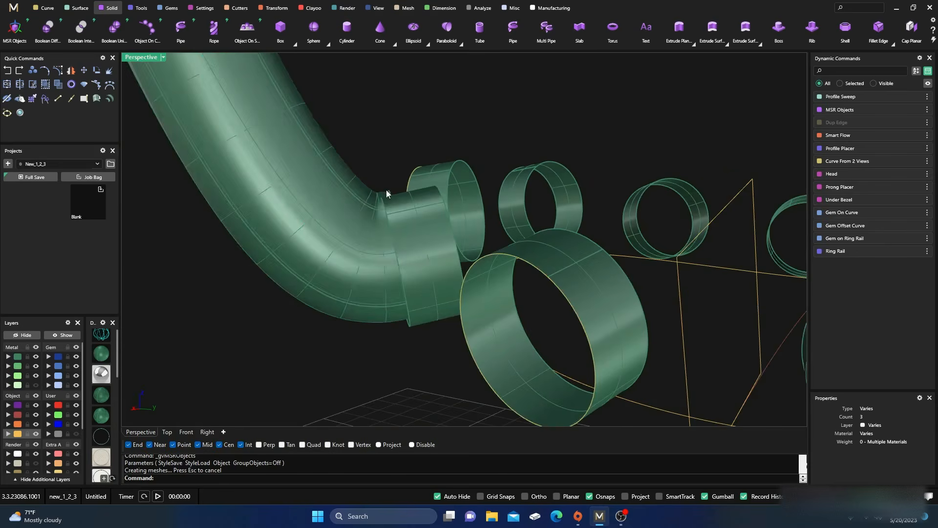
# Edit the existing strut's Profile Sweep and set its end blend to -0.7
pyautogui.click(345, 251)
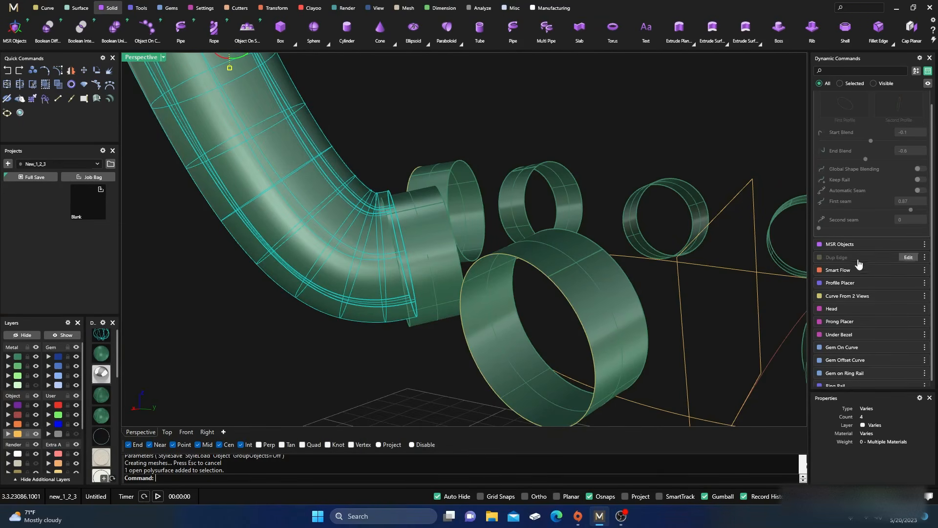
pyautogui.scroll(1, 866, 213)
pyautogui.click(909, 97)
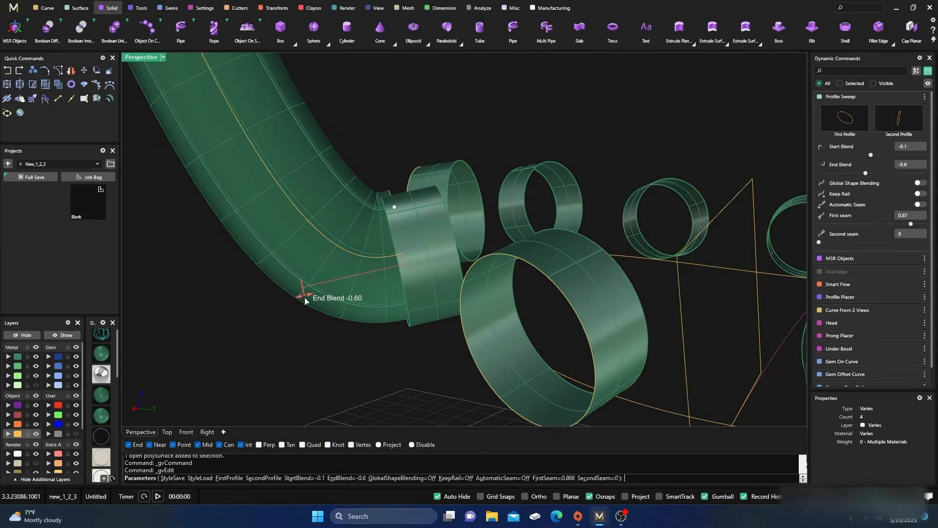
pyautogui.moveTo(297, 297); pyautogui.dragTo(293, 295)
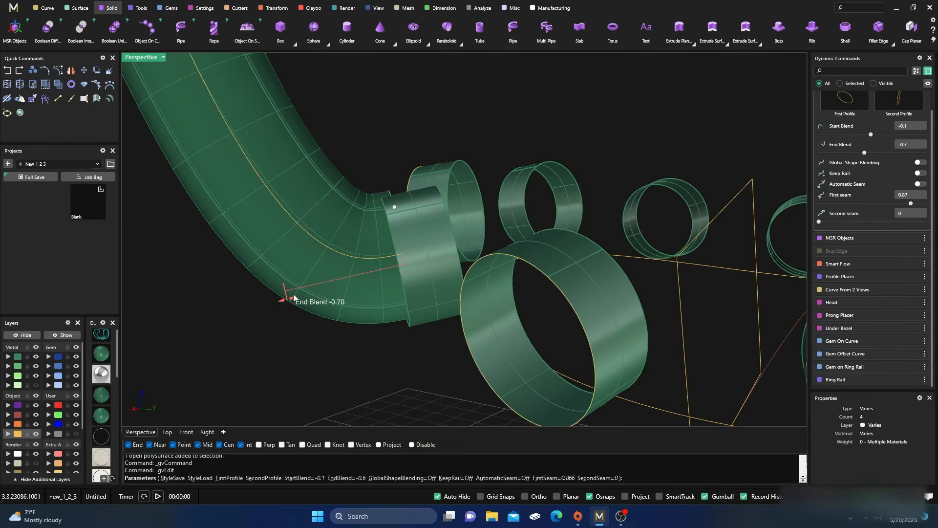
pyautogui.press('Return')
# Check the strut's fit against the light green metal body by temporarily showing that body's layer
pyautogui.scroll(-5, 298, 324)
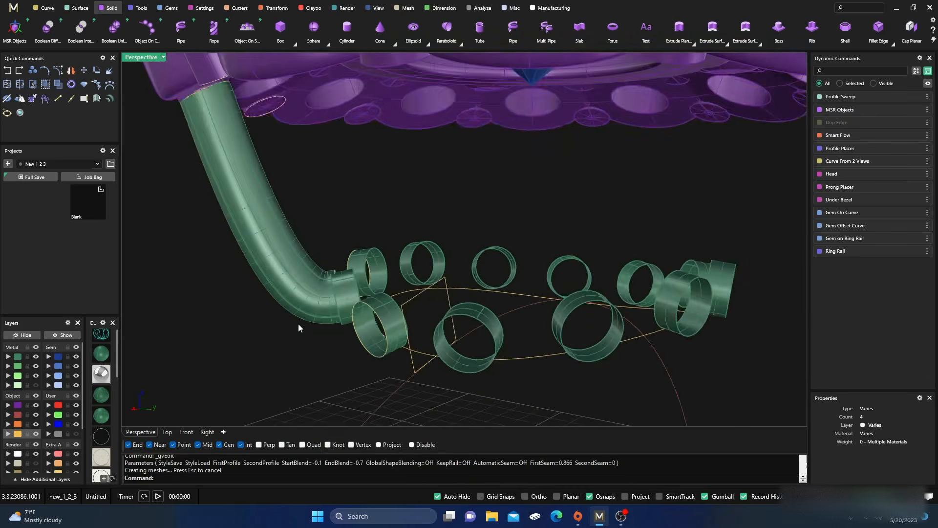
pyautogui.moveTo(328, 329); pyautogui.dragTo(417, 326, button='right')
pyautogui.scroll(-7, 424, 326)
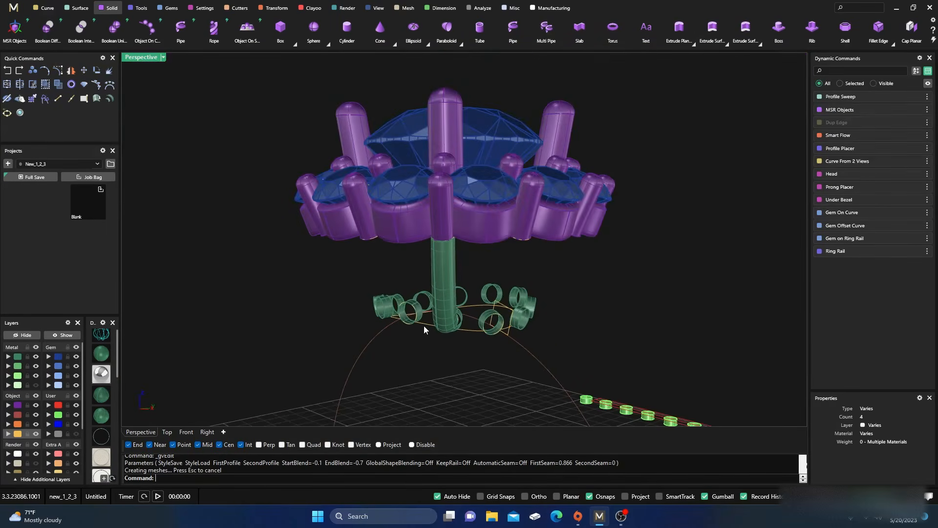
pyautogui.click(37, 386)
pyautogui.moveTo(234, 360); pyautogui.dragTo(377, 368, button='right')
pyautogui.scroll(6, 544, 313)
pyautogui.scroll(8, 479, 326)
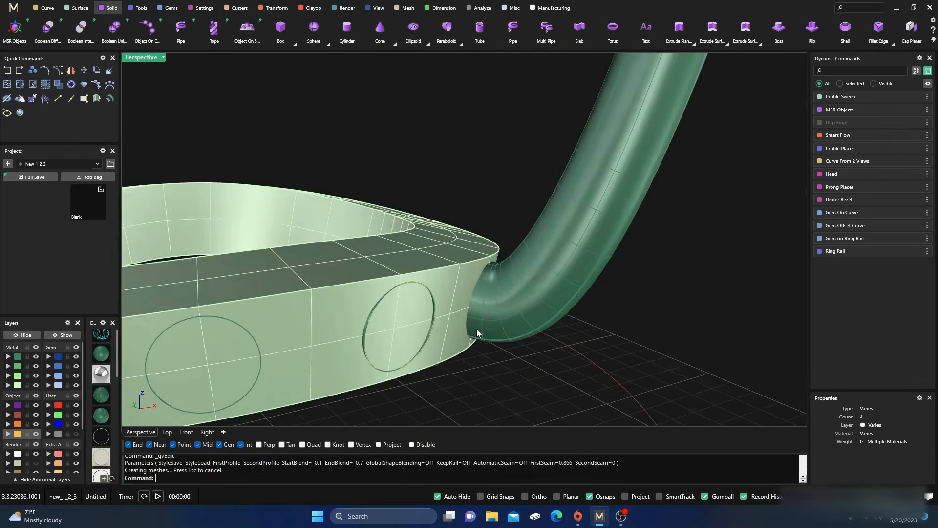
pyautogui.moveTo(474, 323); pyautogui.dragTo(287, 334, button='right')
pyautogui.click(35, 386)
pyautogui.scroll(-6, 289, 336)
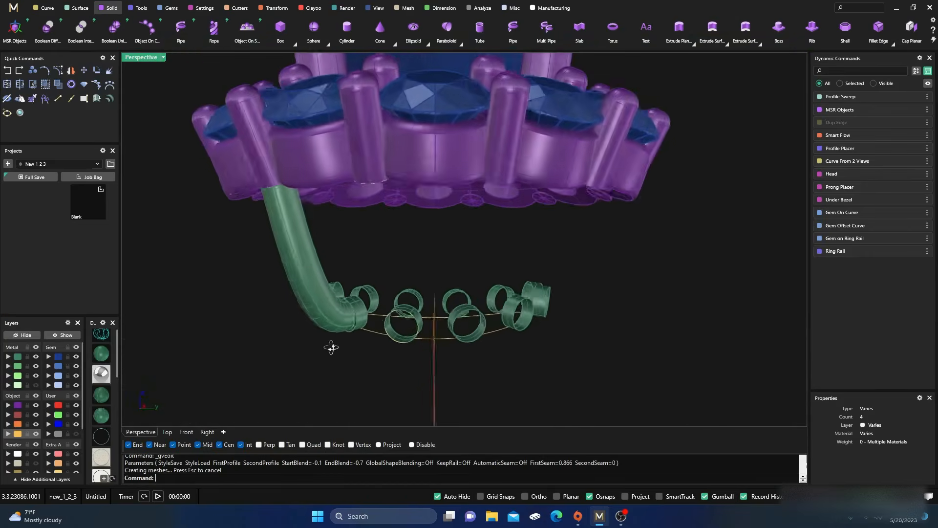
# Start a second strut as a Profile Sweep from the neighbouring prong's base curve to the edge curve of the adjacent band
pyautogui.moveTo(367, 306); pyautogui.dragTo(431, 374, button='right')
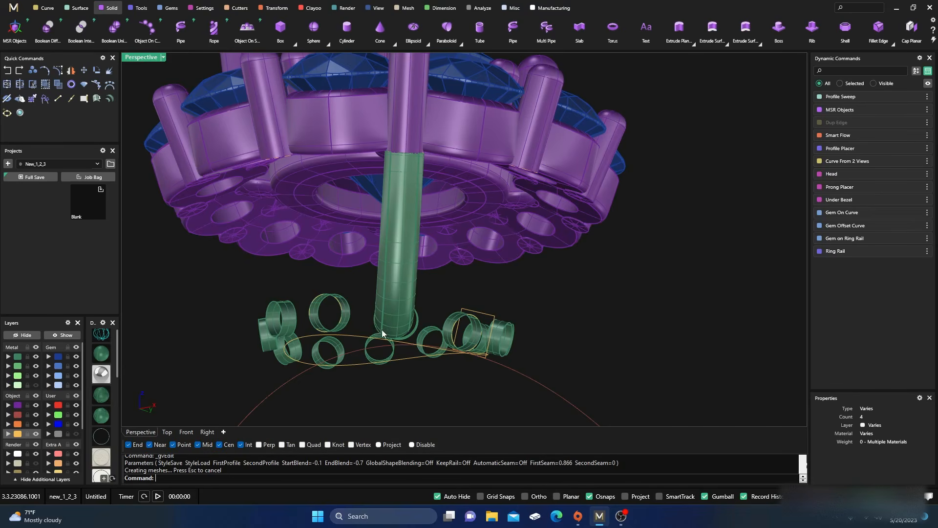
pyautogui.moveTo(394, 367); pyautogui.dragTo(428, 290, button='right')
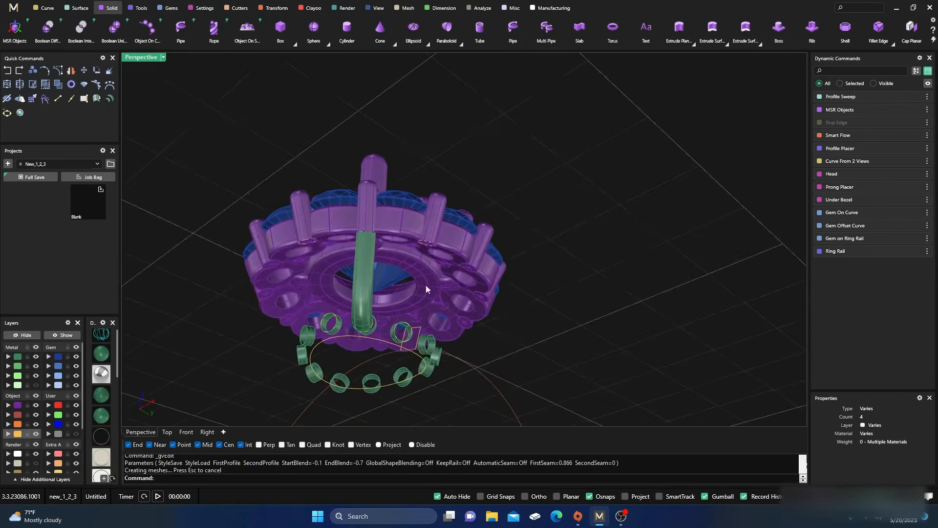
pyautogui.scroll(3, 431, 244)
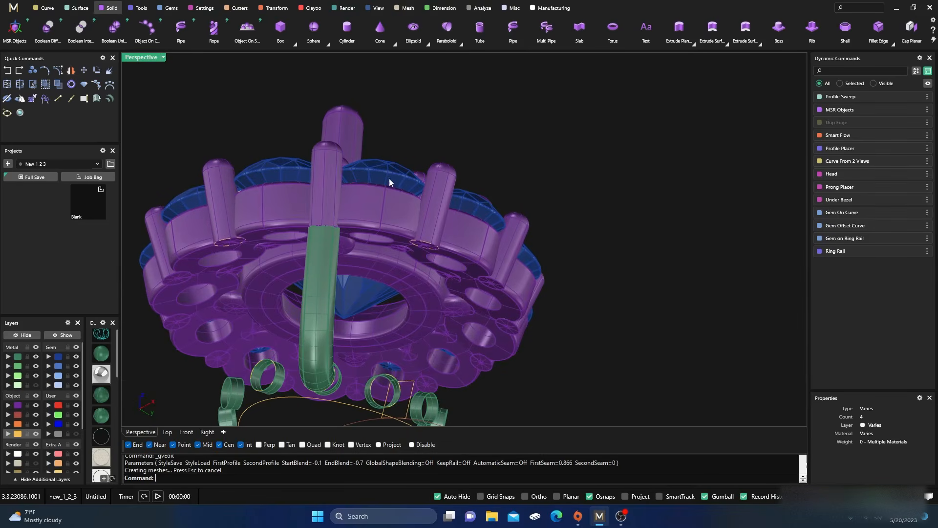
pyautogui.moveTo(329, 241); pyautogui.dragTo(341, 213, button='right')
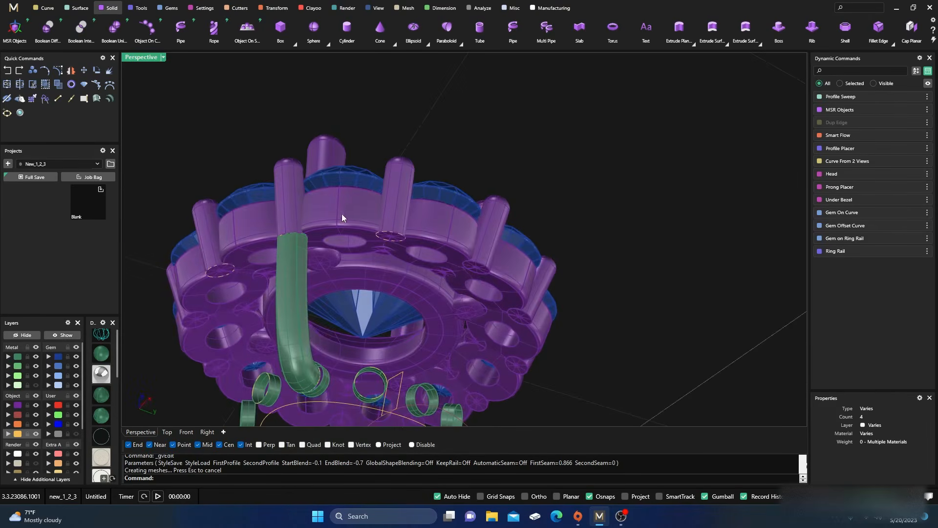
pyautogui.click(61, 14)
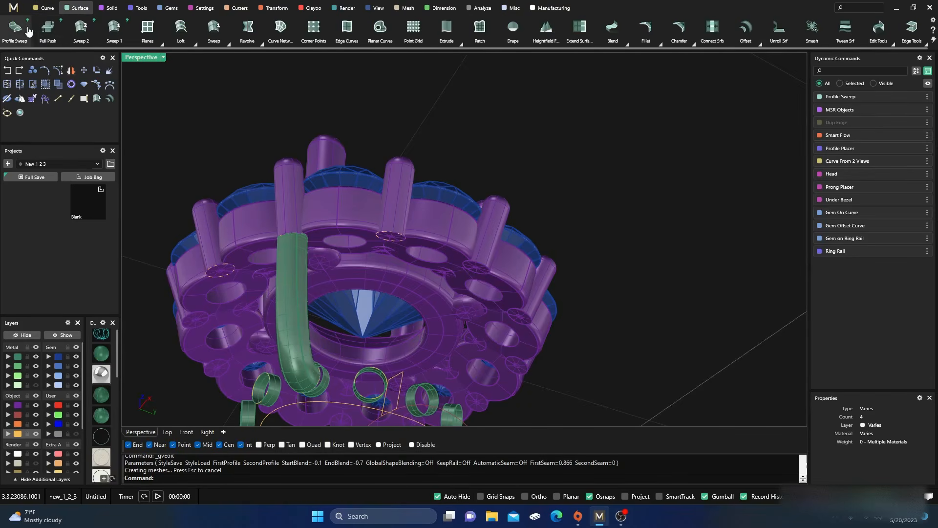
pyautogui.click(16, 28)
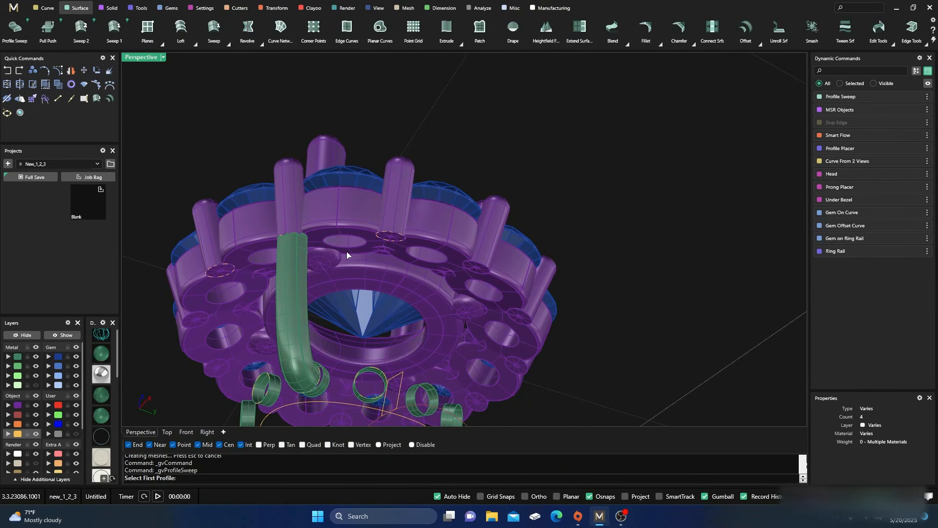
pyautogui.scroll(3, 345, 251)
pyautogui.click(418, 222)
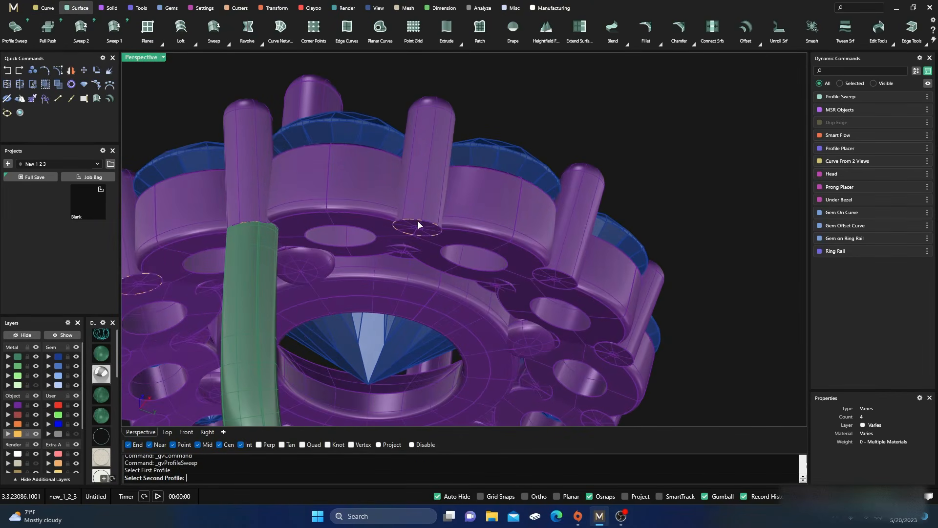
pyautogui.scroll(-5, 447, 203)
pyautogui.scroll(5, 430, 286)
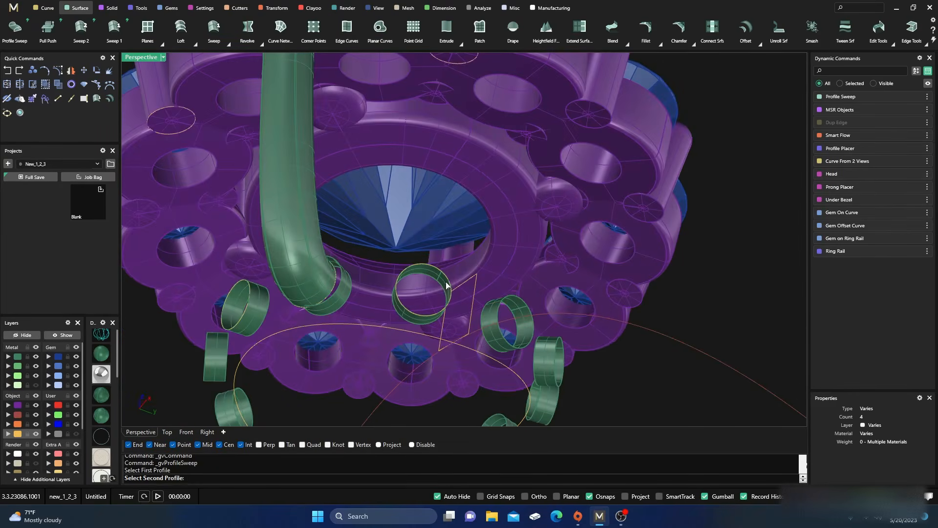
pyautogui.click(449, 286)
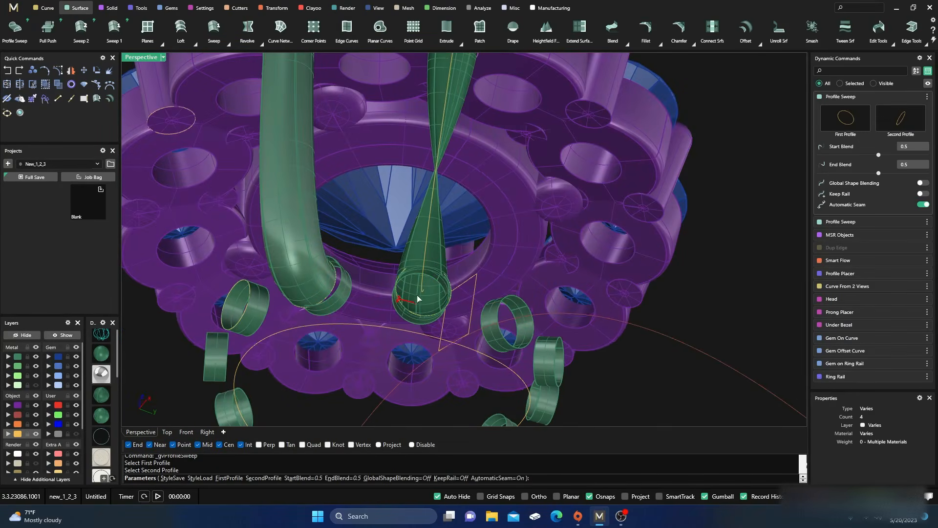
# Set the second strut's start blend to -0.1 and its end blend to -0.7
pyautogui.scroll(-7, 422, 298)
pyautogui.moveTo(422, 298); pyautogui.dragTo(420, 282, button='right')
pyautogui.moveTo(442, 193)
pyautogui.moveTo(442, 194); pyautogui.dragTo(439, 212)
pyautogui.moveTo(435, 330); pyautogui.dragTo(292, 377, button='right')
pyautogui.moveTo(410, 368); pyautogui.dragTo(432, 350, button='right')
pyautogui.moveTo(426, 339)
pyautogui.scroll(8, 426, 339)
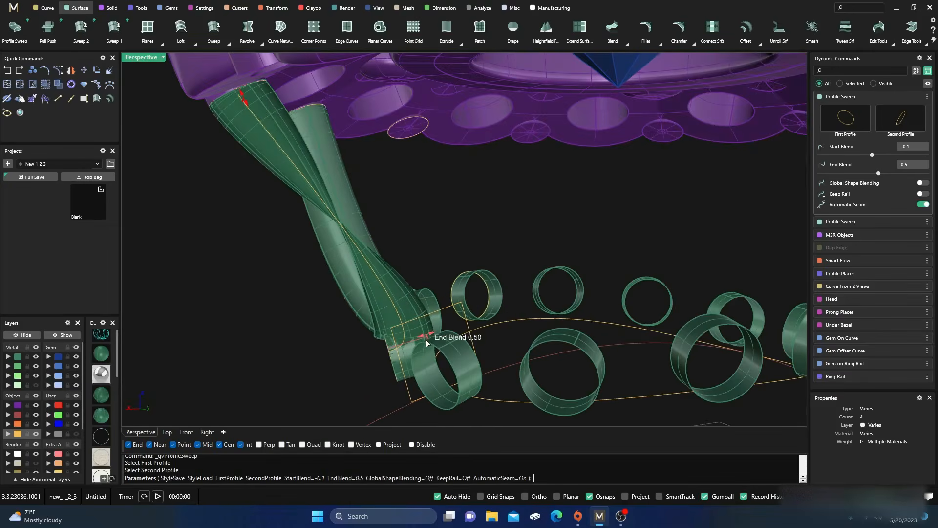
pyautogui.moveTo(425, 336); pyautogui.dragTo(335, 374)
pyautogui.moveTo(310, 310); pyautogui.dragTo(490, 268, button='right')
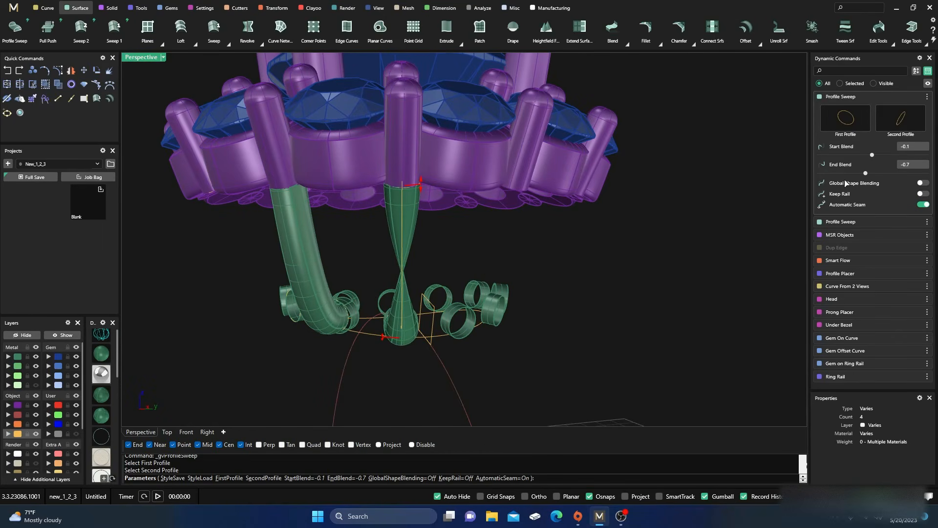
# Disable the second strut's automatic seam, set its first seam to about 0.89 and create the sweep
pyautogui.click(923, 204)
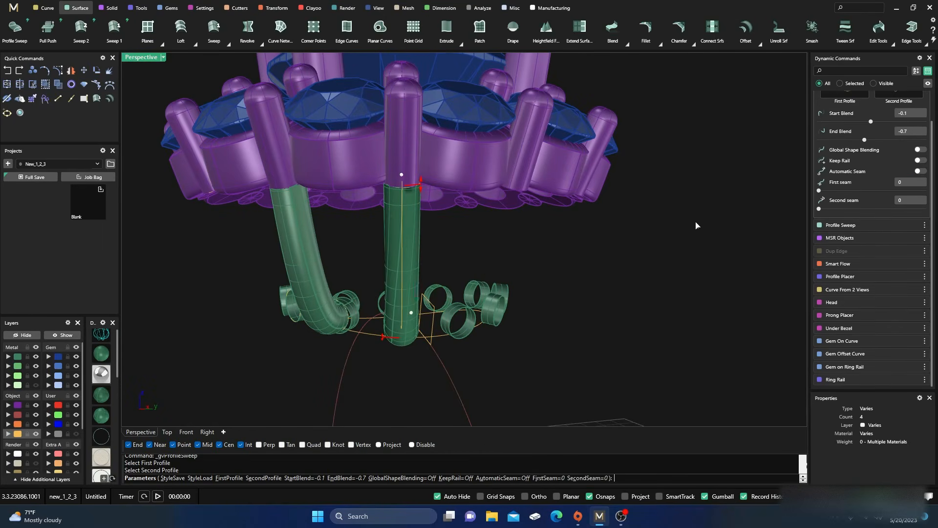
pyautogui.moveTo(402, 177); pyautogui.dragTo(413, 179)
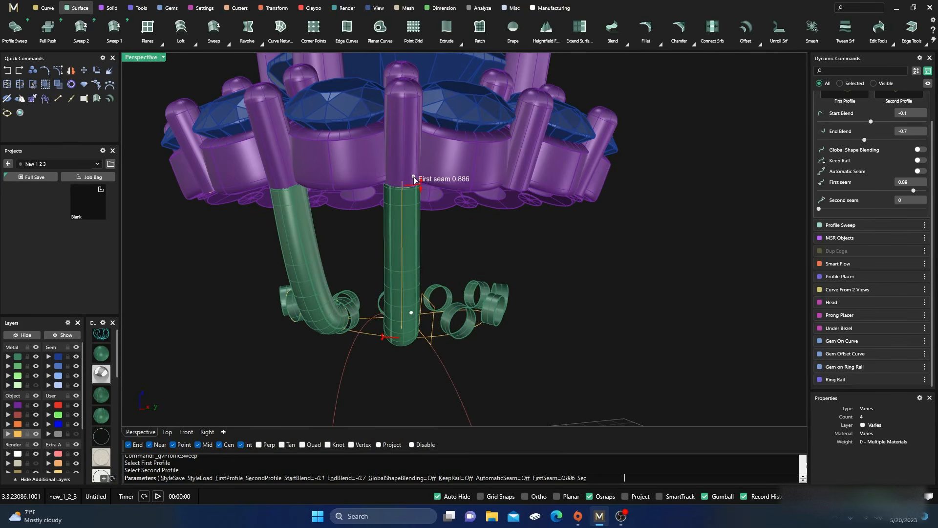
pyautogui.moveTo(482, 308)
pyautogui.mouseDown(button='right')
pyautogui.moveTo(343, 307)
pyautogui.moveTo(483, 298)
pyautogui.mouseUp(button='right')
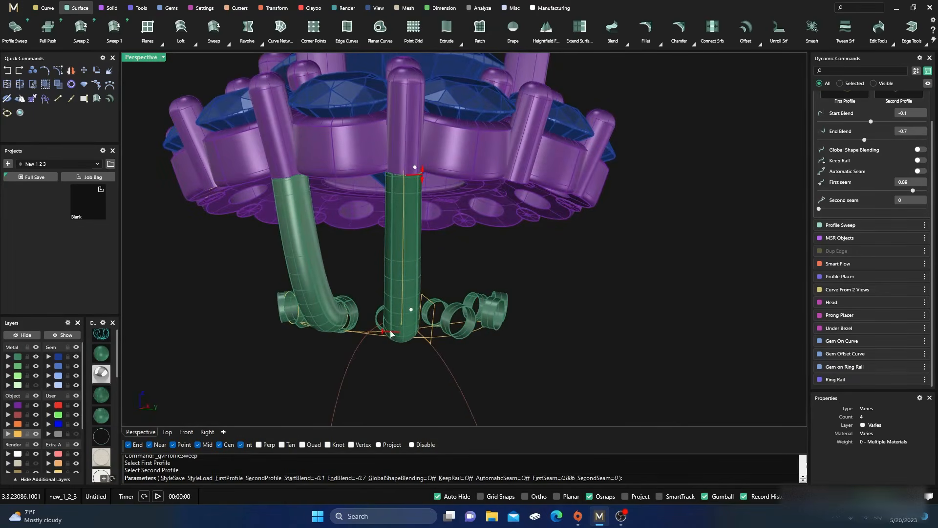
pyautogui.press('Return')
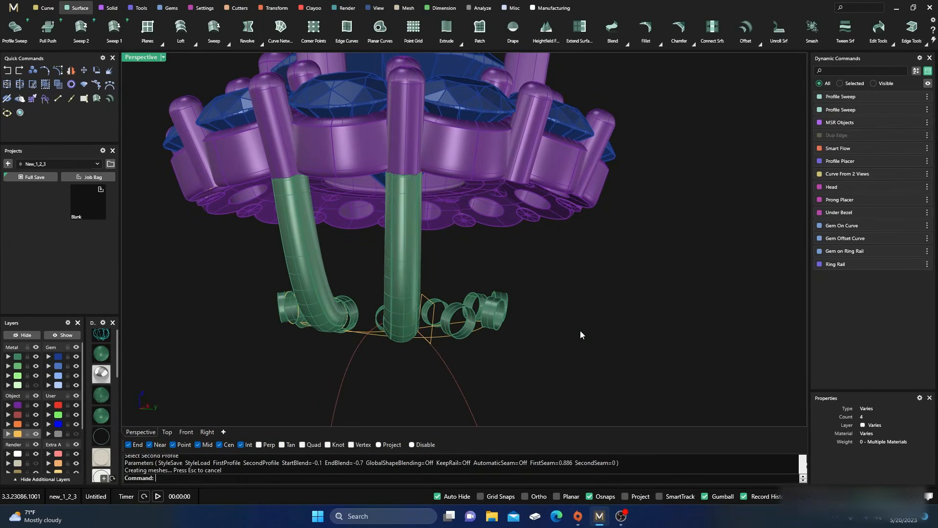
pyautogui.moveTo(478, 363); pyautogui.dragTo(539, 297, button='right')
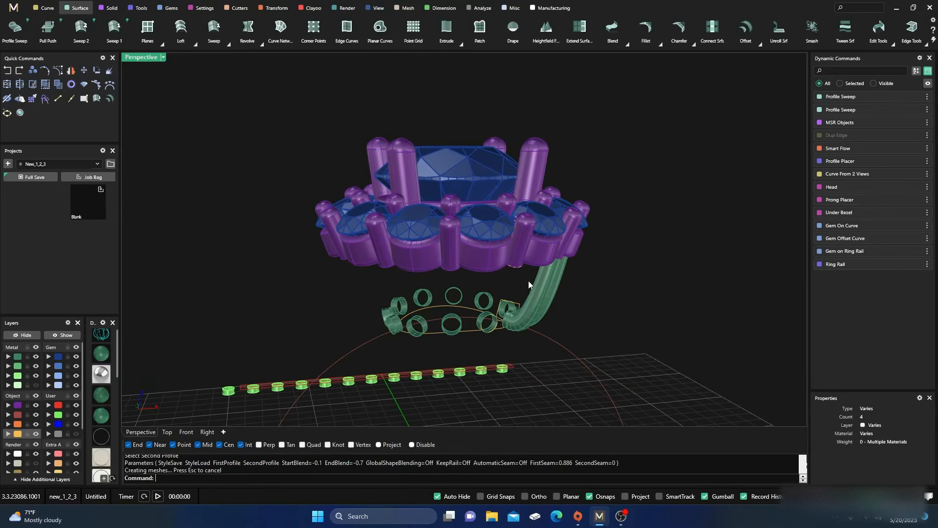
# Hide the light green metal body's layer and start a third Profile Sweep from the front middle prong's base curve to the band below it
pyautogui.scroll(6, 486, 339)
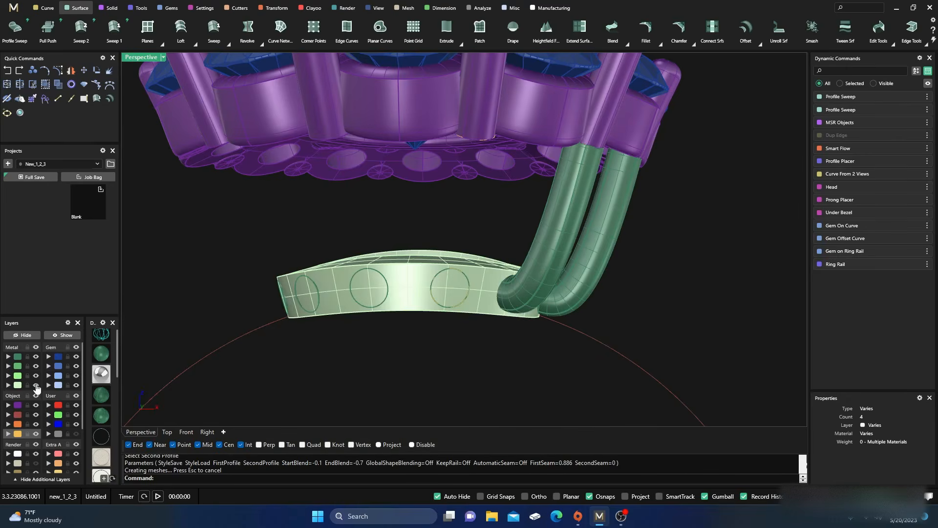
pyautogui.click(35, 385)
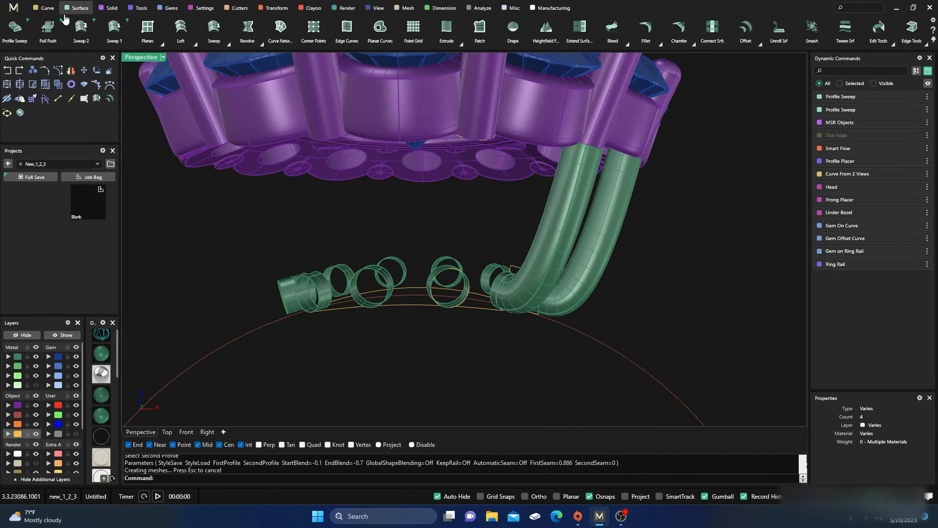
pyautogui.click(18, 32)
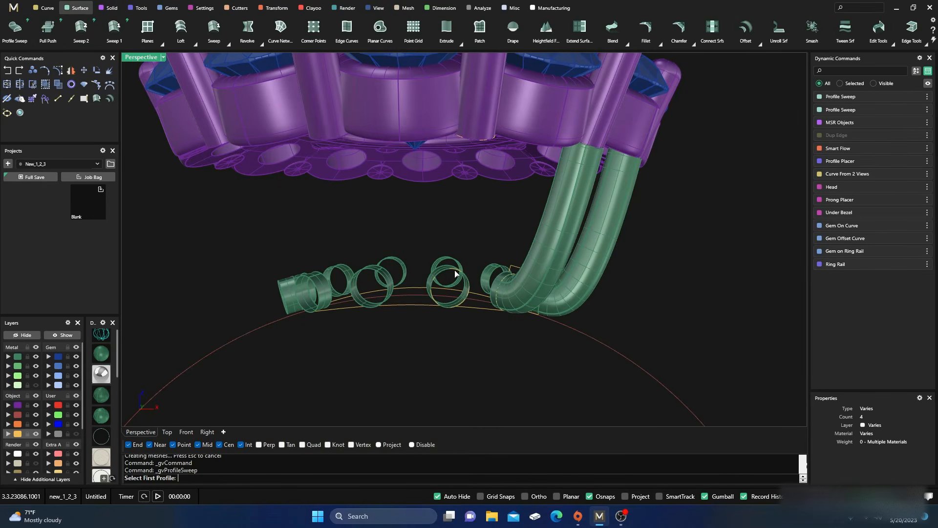
pyautogui.moveTo(450, 362); pyautogui.dragTo(439, 286, button='right')
pyautogui.click(459, 120)
pyautogui.click(445, 255)
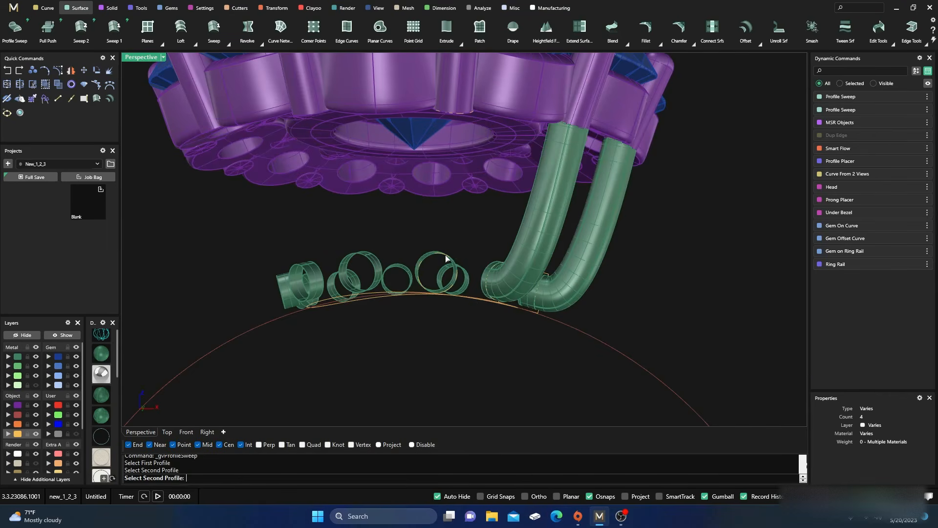
# Set the third strut's start blend to -0.1 and its end blend to -0.7
pyautogui.moveTo(435, 79); pyautogui.dragTo(432, 115)
pyautogui.moveTo(472, 309); pyautogui.dragTo(349, 326, button='right')
pyautogui.moveTo(347, 303); pyautogui.dragTo(310, 331)
pyautogui.moveTo(312, 333); pyautogui.dragTo(509, 356, button='right')
pyautogui.scroll(5, 579, 310)
pyautogui.scroll(3, 578, 314)
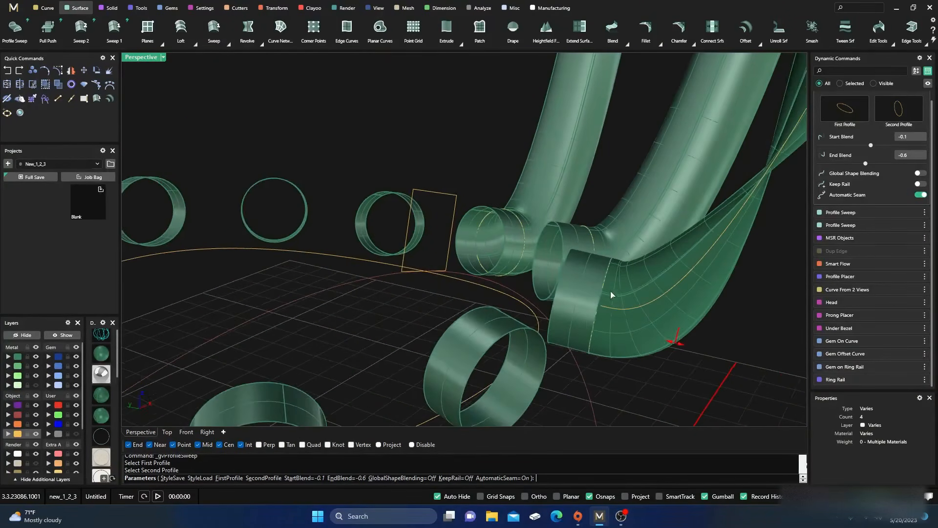
pyautogui.scroll(3, 618, 273)
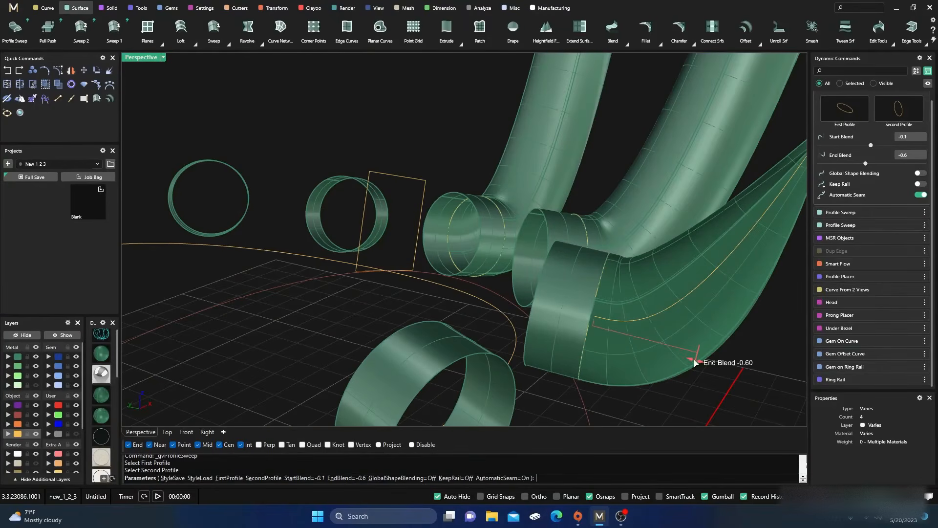
pyautogui.moveTo(704, 365); pyautogui.dragTo(707, 367)
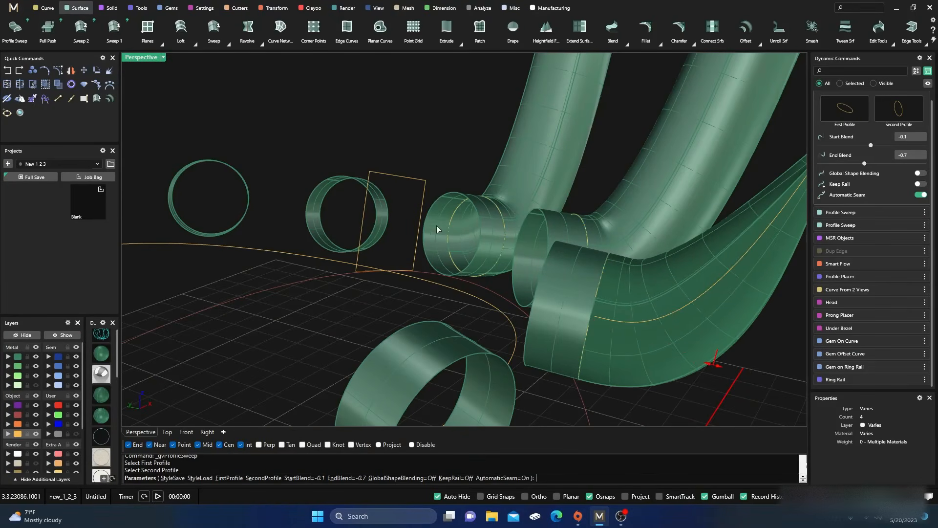
# Disable the third strut's automatic seam, set its first seam to about 0.91 and create the sweep
pyautogui.scroll(-6, 435, 228)
pyautogui.moveTo(479, 285); pyautogui.dragTo(383, 268, button='right')
pyautogui.click(921, 195)
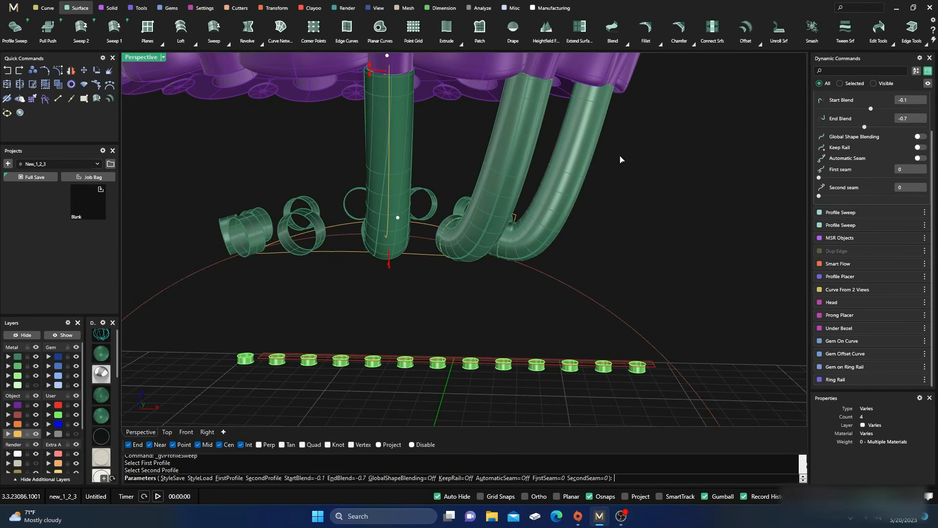
pyautogui.moveTo(387, 58); pyautogui.dragTo(399, 57)
pyautogui.moveTo(479, 213); pyautogui.dragTo(598, 215, button='right')
pyautogui.scroll(-4, 469, 210)
pyautogui.moveTo(588, 218); pyautogui.dragTo(455, 239, button='right')
# Mirror the three finished struts with X Mirror, Y Mirror and Multi enabled to complete the set around the halo
pyautogui.moveTo(483, 226); pyautogui.dragTo(343, 257)
pyautogui.moveTo(343, 256); pyautogui.dragTo(444, 301, button='right')
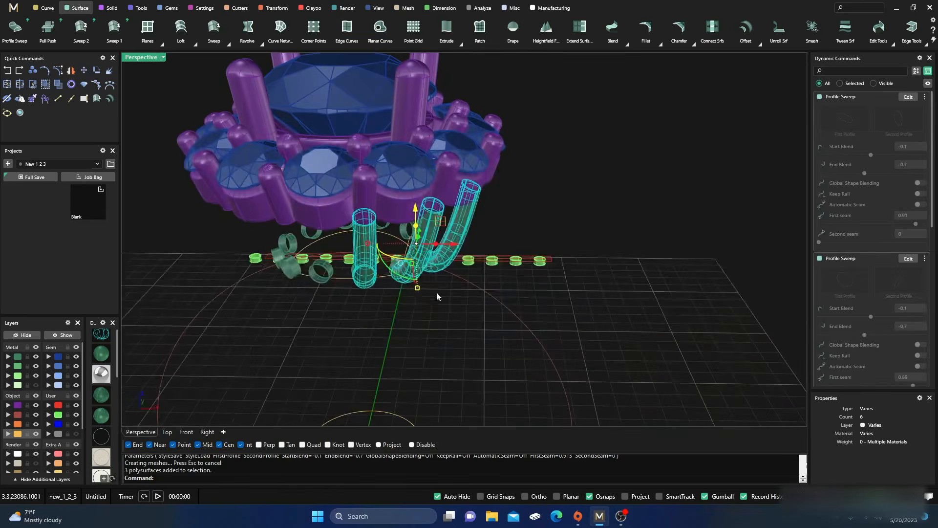
pyautogui.click(274, 8)
pyautogui.click(147, 27)
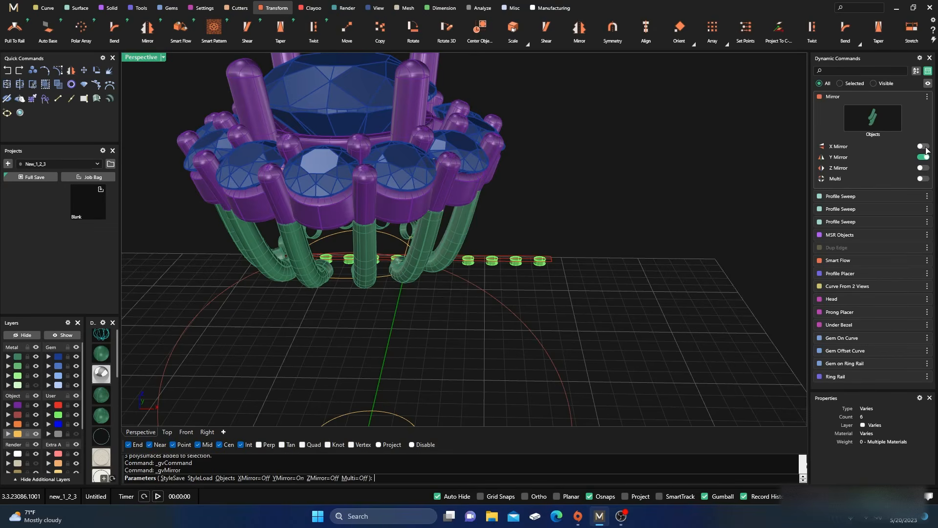
pyautogui.click(924, 147)
pyautogui.click(923, 180)
pyautogui.moveTo(654, 295); pyautogui.dragTo(639, 320, button='right')
pyautogui.press('Return')
# Select all the struts beneath the halo and move them to the Metal 02 layer
pyautogui.scroll(-5, 602, 298)
pyautogui.moveTo(494, 347); pyautogui.dragTo(540, 343, button='right')
pyautogui.moveTo(562, 258); pyautogui.dragTo(363, 269)
pyautogui.click(8, 366)
pyautogui.click(206, 253)
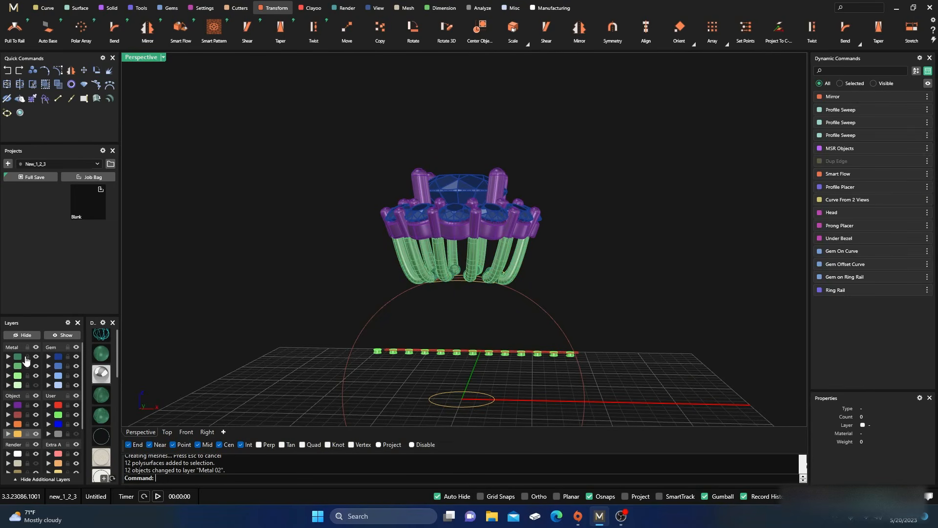
# Move the bands left on Metal 01 to the User 04 layer and return the struts from Metal 02 to Metal 01
pyautogui.click(16, 359)
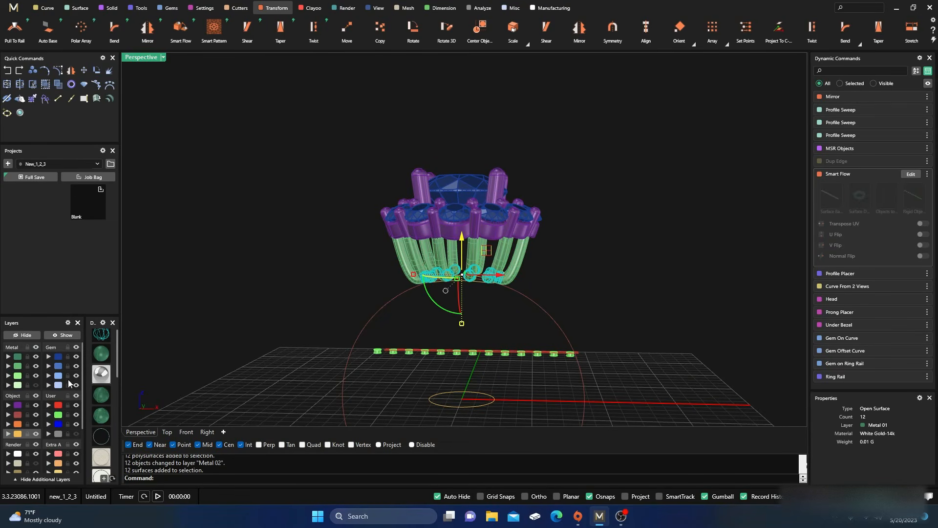
pyautogui.click(49, 435)
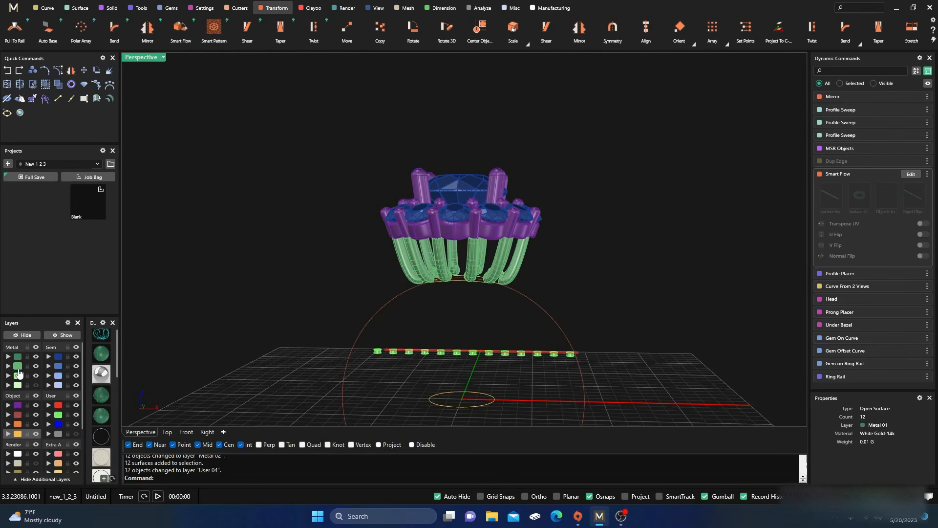
pyautogui.click(18, 370)
pyautogui.click(17, 358)
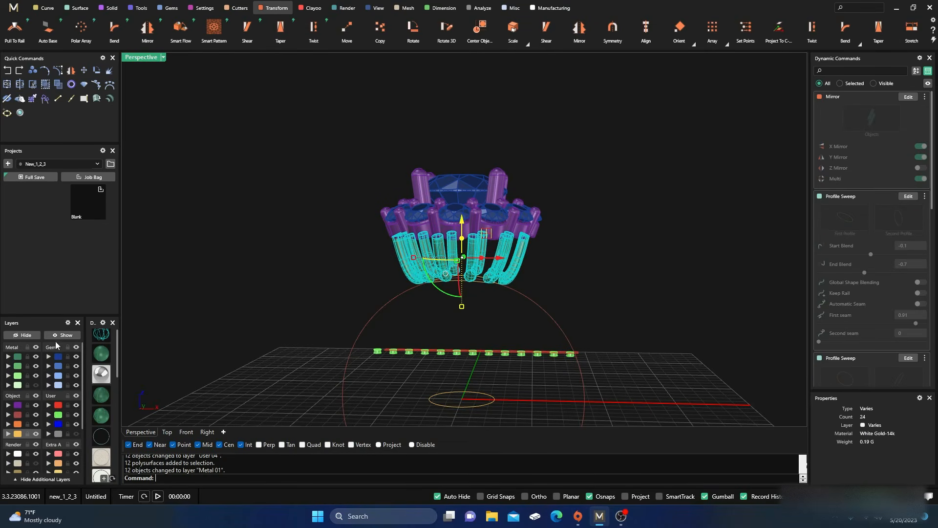
pyautogui.click(255, 258)
pyautogui.moveTo(356, 269); pyautogui.dragTo(290, 278, button='right')
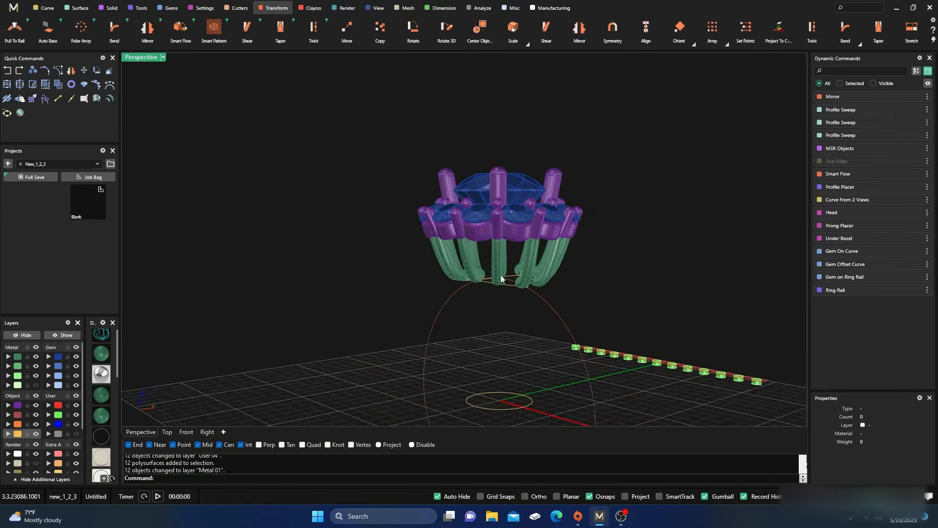
# Hide the flat row of source bands and its curves lying on the grid beside the ring
pyautogui.scroll(5, 511, 275)
pyautogui.moveTo(569, 327); pyautogui.dragTo(504, 324, button='right')
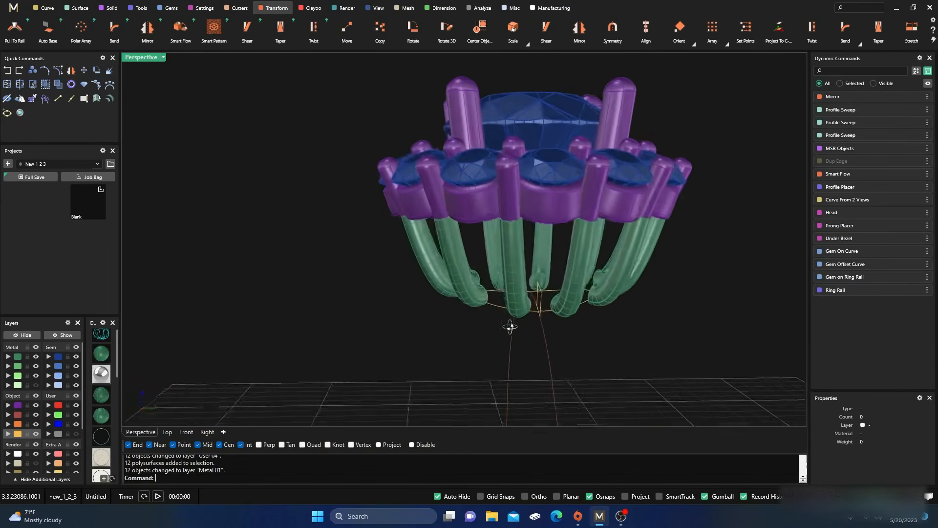
pyautogui.scroll(-5, 464, 320)
pyautogui.moveTo(430, 318); pyautogui.dragTo(457, 316, button='right')
pyautogui.scroll(-7, 461, 315)
pyautogui.moveTo(536, 314); pyautogui.dragTo(598, 377)
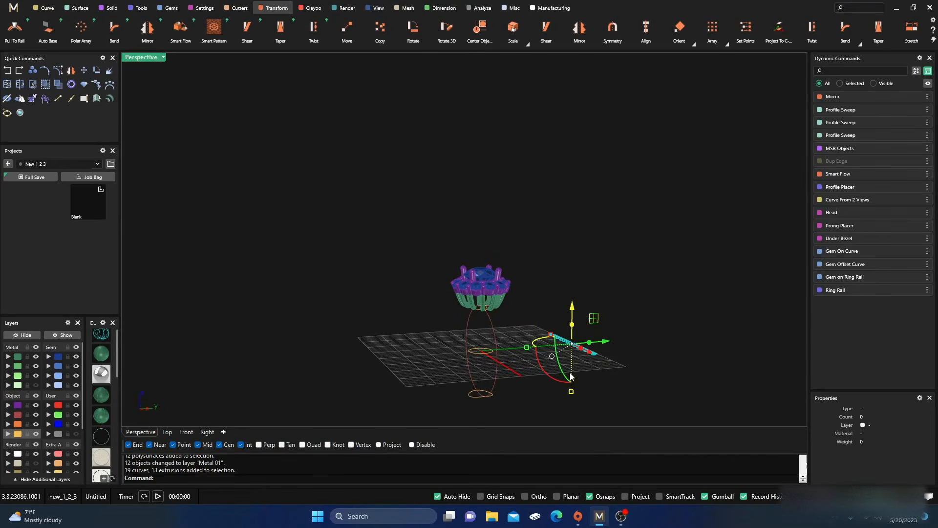
pyautogui.click(30, 338)
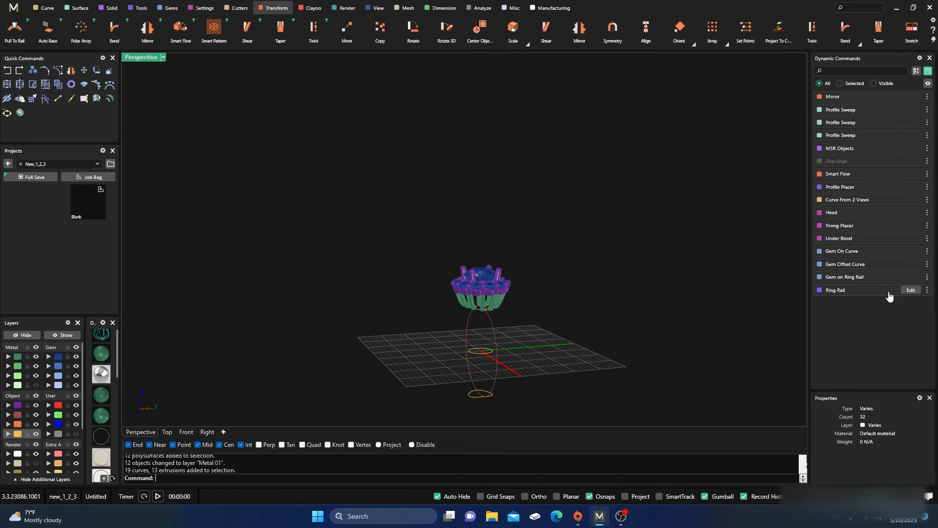
# Edit the Ring Rail to set the finger size to US 11
pyautogui.click(910, 290)
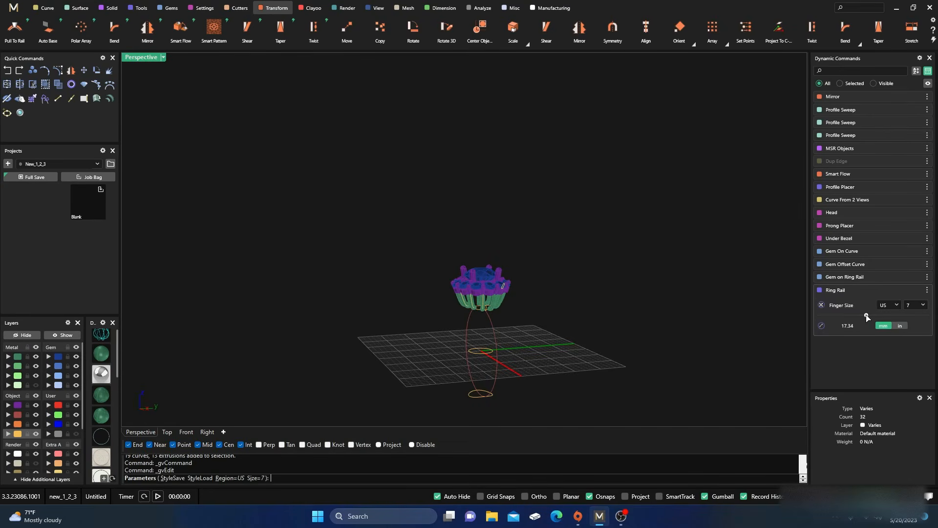
pyautogui.click(923, 305)
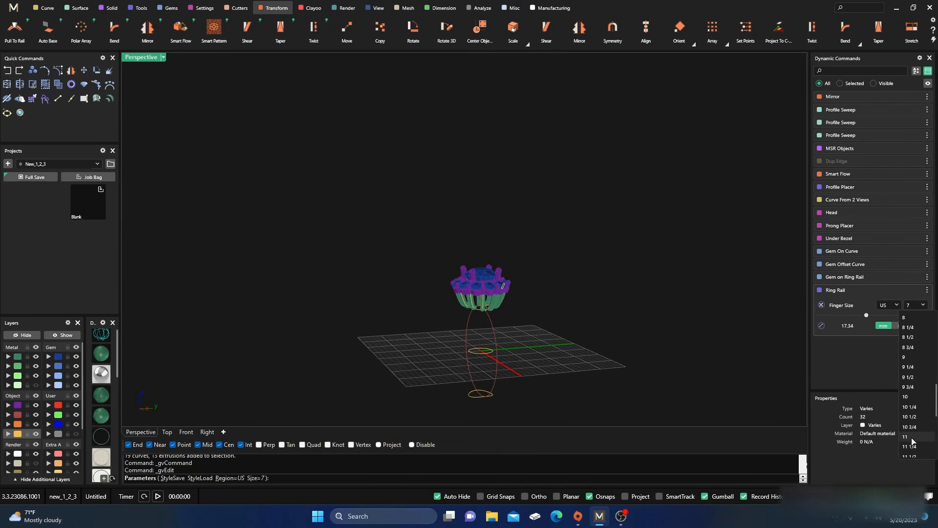
pyautogui.click(912, 439)
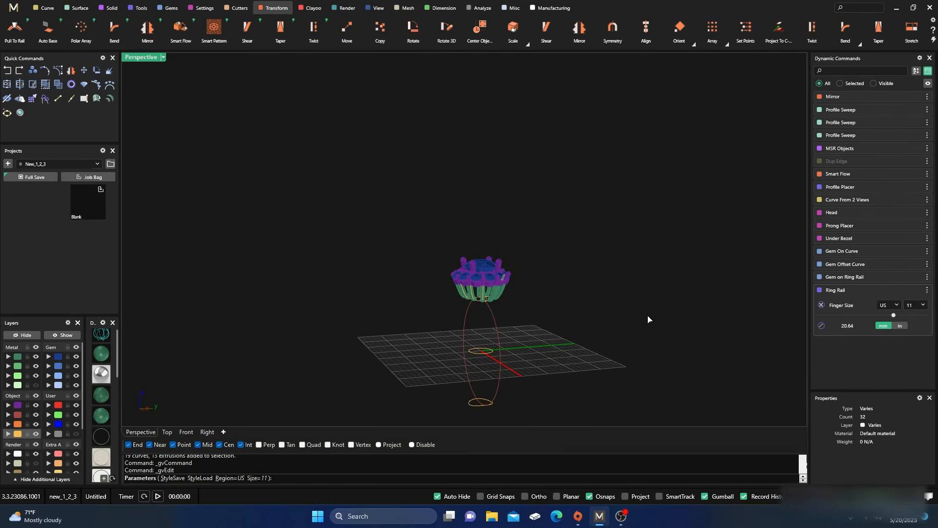
pyautogui.press('Return')
pyautogui.moveTo(502, 333); pyautogui.dragTo(508, 367, button='right')
pyautogui.scroll(8, 470, 296)
pyautogui.scroll(-4, 459, 298)
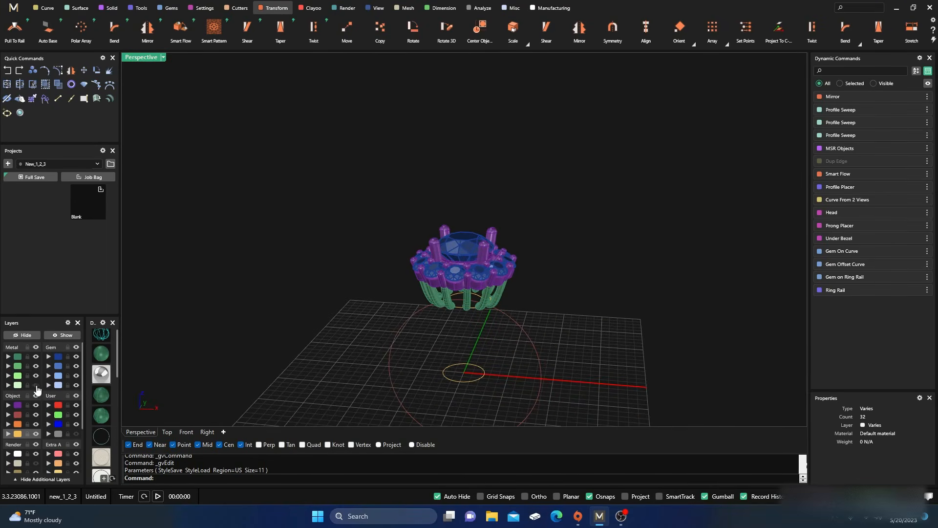
# Show the light green metal body's layer beneath the head
pyautogui.moveTo(356, 324); pyautogui.dragTo(335, 308, button='right')
pyautogui.scroll(-6, 412, 244)
pyautogui.moveTo(414, 265); pyautogui.dragTo(441, 323, button='right')
pyautogui.scroll(6, 441, 241)
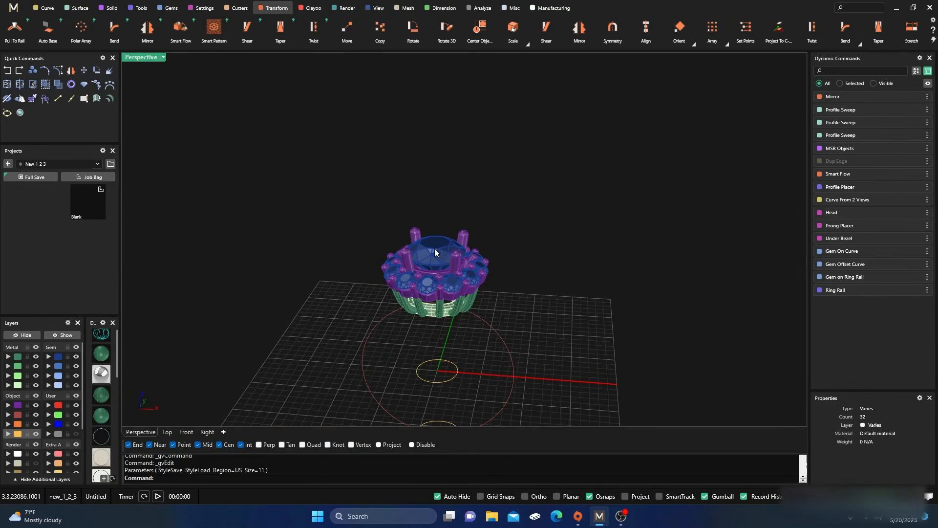
# Edit the center gem's Gem on Ring Rail placement and set its Z offset to 5.5
pyautogui.click(435, 248)
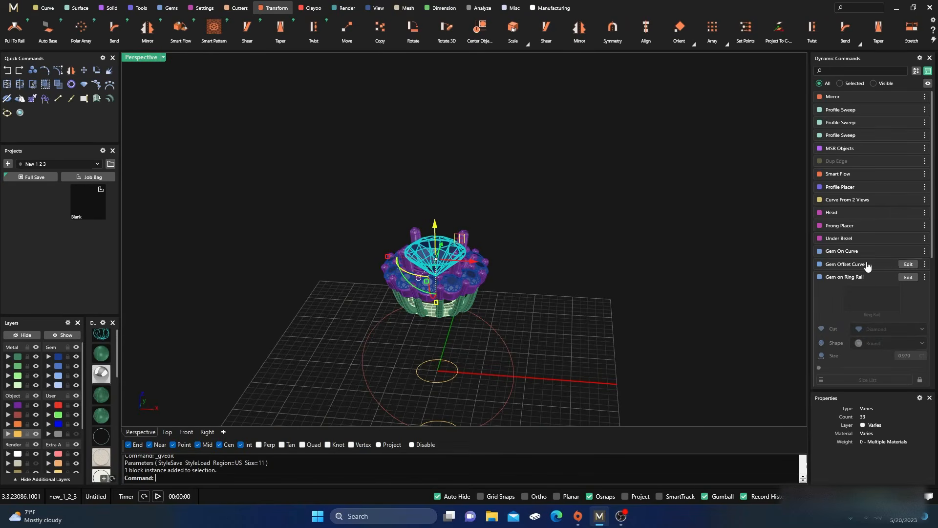
pyautogui.click(908, 277)
pyautogui.moveTo(543, 322); pyautogui.dragTo(557, 283, button='right')
pyautogui.scroll(4, 454, 300)
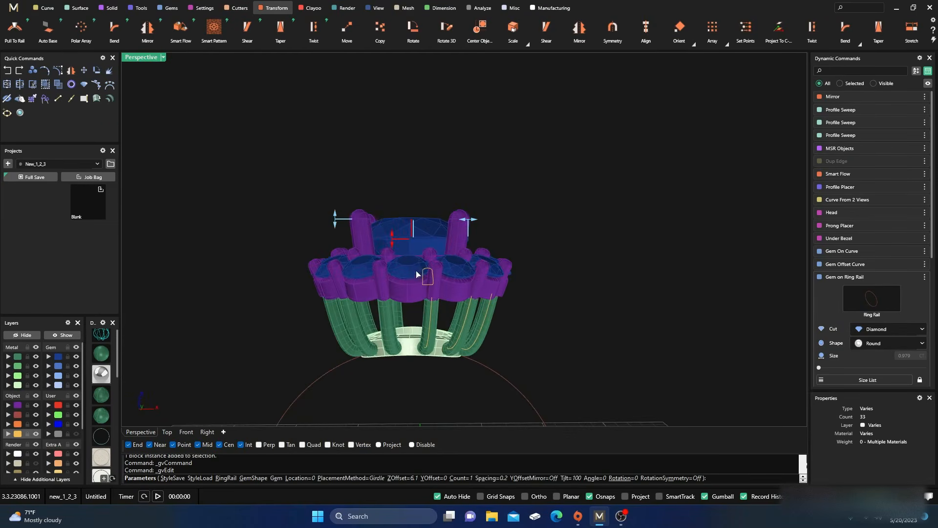
pyautogui.moveTo(393, 241)
pyautogui.mouseDown()
pyautogui.moveTo(402, 265)
pyautogui.moveTo(406, 253)
pyautogui.mouseUp()
pyautogui.moveTo(461, 320); pyautogui.dragTo(387, 276, button='right')
pyautogui.rightClick(387, 280)
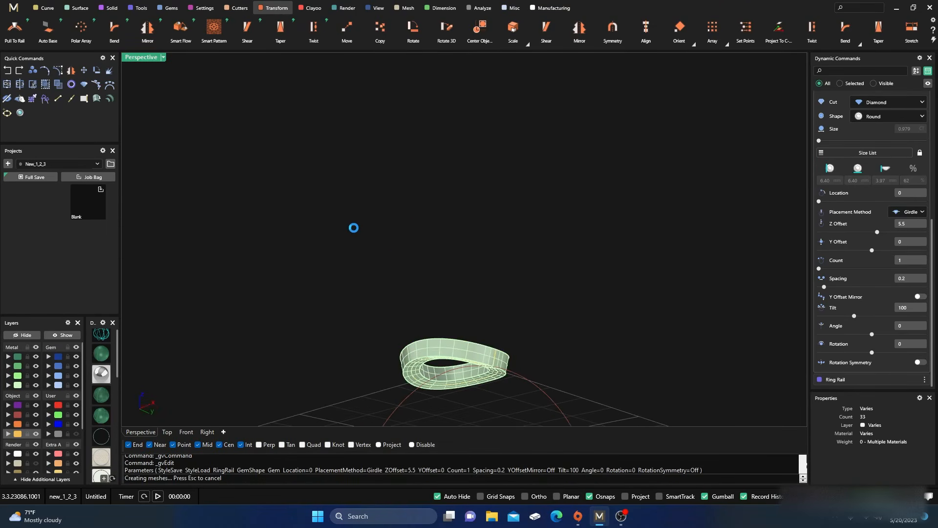
# Scale down the circular curve at the grid origin within its plane to narrow the base beneath the head
pyautogui.scroll(-5, 354, 222)
pyautogui.moveTo(361, 235); pyautogui.dragTo(416, 311, button='right')
pyautogui.click(415, 355)
pyautogui.scroll(5, 414, 355)
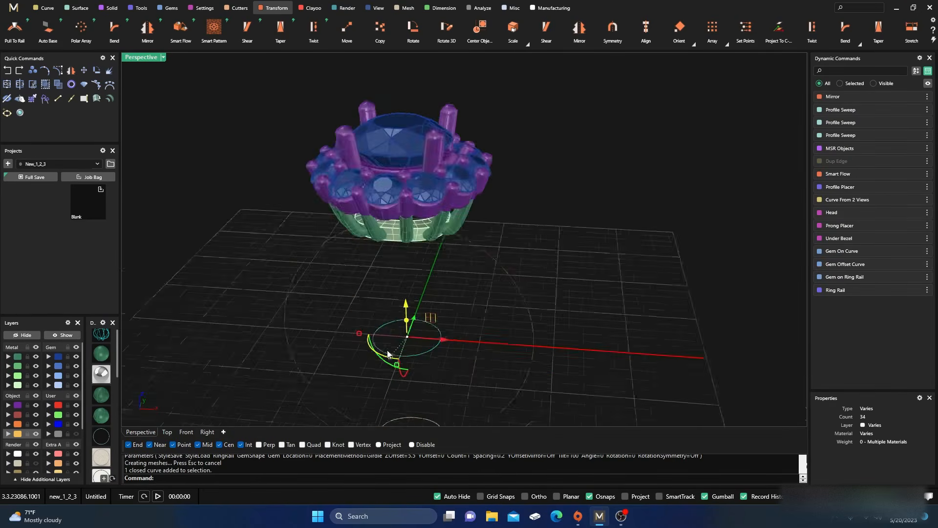
pyautogui.scroll(5, 449, 365)
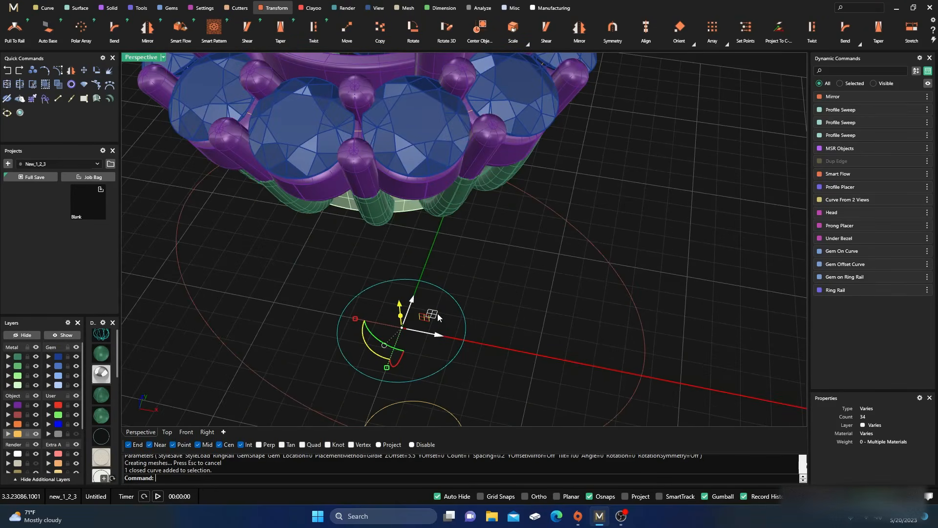
pyautogui.moveTo(438, 313); pyautogui.dragTo(429, 314)
# Examine the reshaped struts and light green base beneath the halo from several angles
pyautogui.moveTo(424, 318); pyautogui.dragTo(410, 252, button='right')
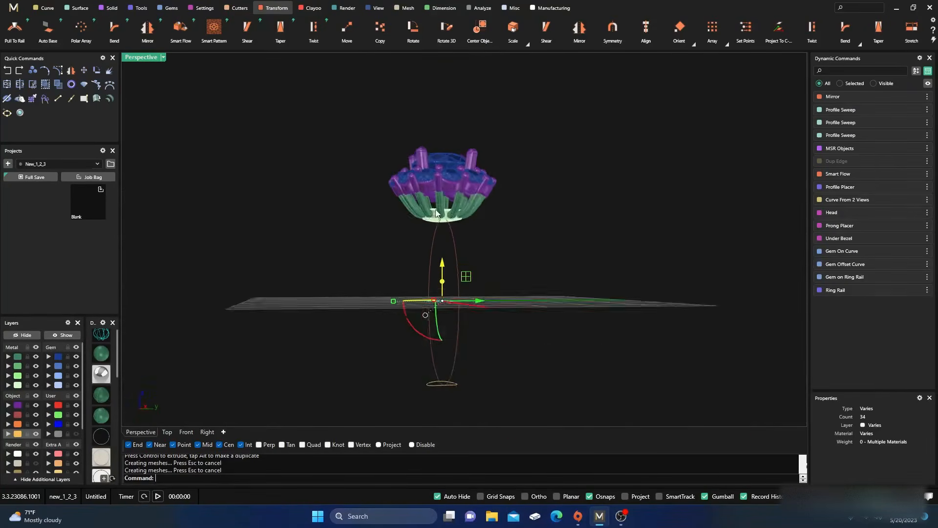
pyautogui.scroll(3, 438, 209)
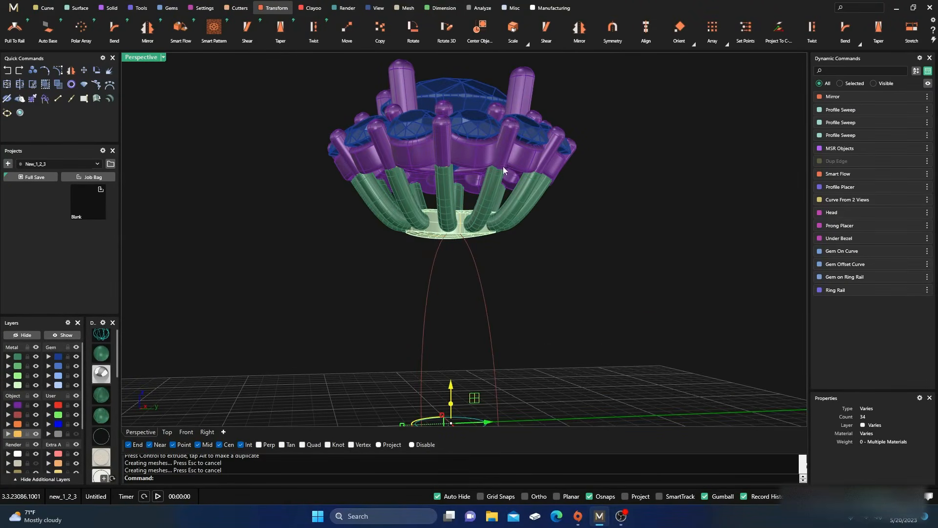
pyautogui.scroll(-6, 458, 186)
pyautogui.moveTo(430, 255); pyautogui.dragTo(521, 285, button='right')
pyautogui.click(511, 259)
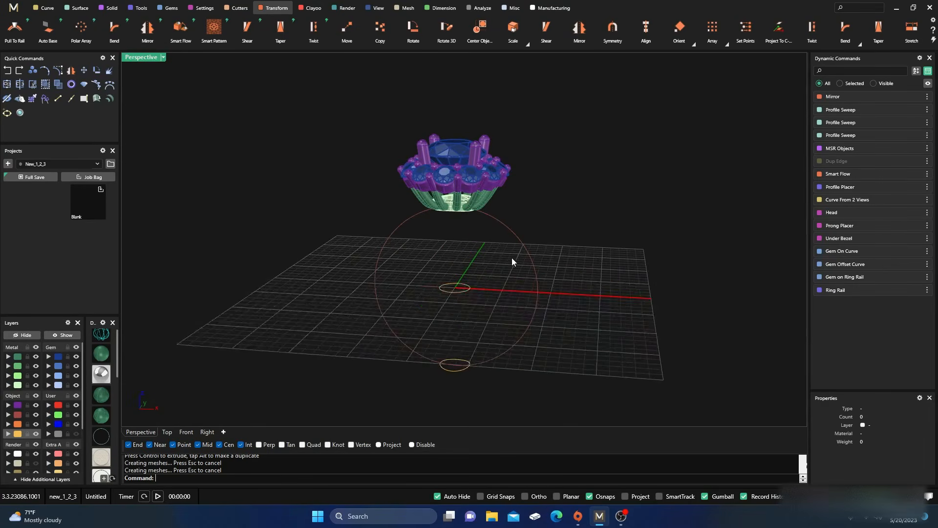
pyautogui.moveTo(496, 244); pyautogui.dragTo(469, 235, button='right')
pyautogui.scroll(3, 451, 224)
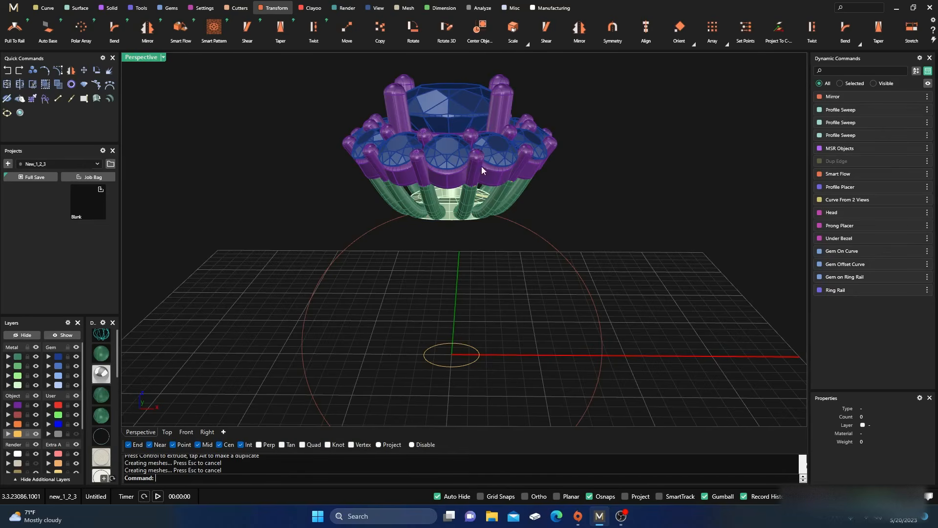
pyautogui.moveTo(450, 242); pyautogui.dragTo(439, 195, button='right')
pyautogui.scroll(5, 458, 249)
pyautogui.scroll(-6, 478, 218)
pyautogui.scroll(-5, 438, 193)
pyautogui.moveTo(430, 249); pyautogui.dragTo(429, 243, button='right')
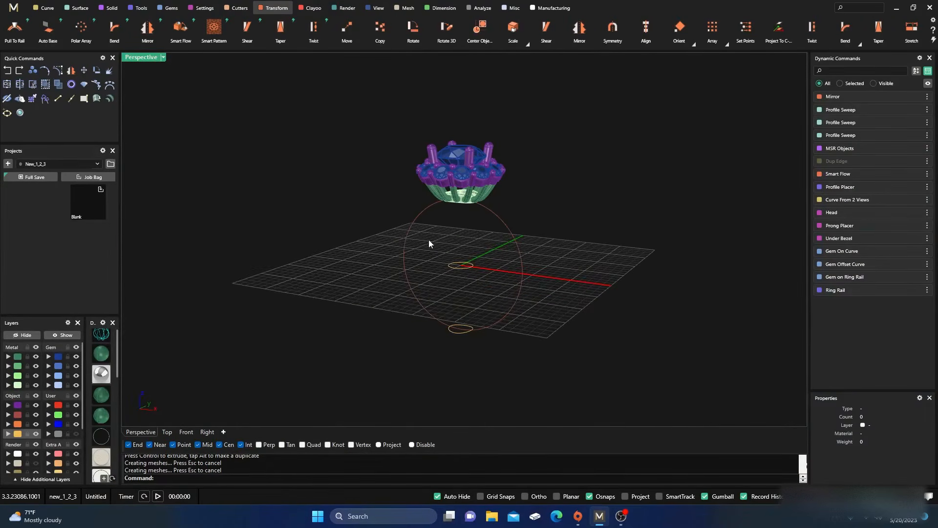
# Start an outside ring rail around the finger rail and choose the 01_EU rail shape
pyautogui.click(139, 8)
pyautogui.click(281, 28)
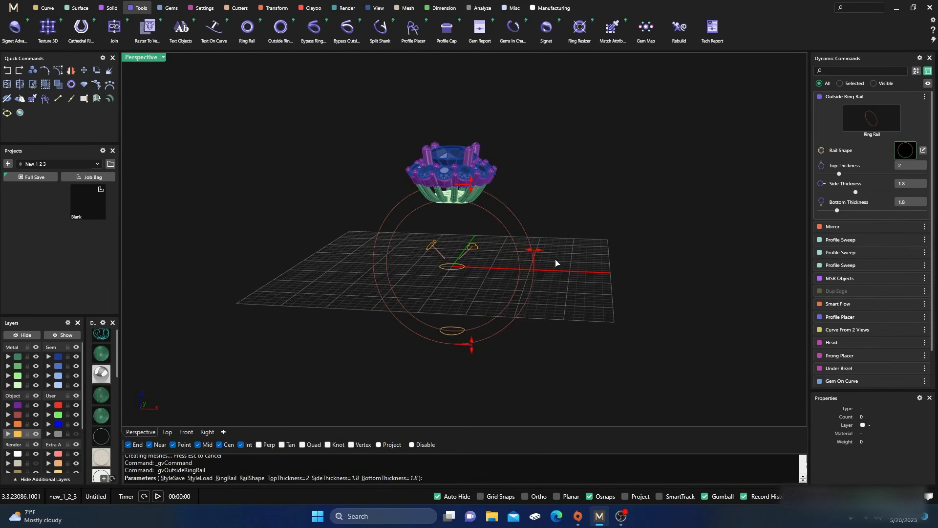
pyautogui.click(183, 138)
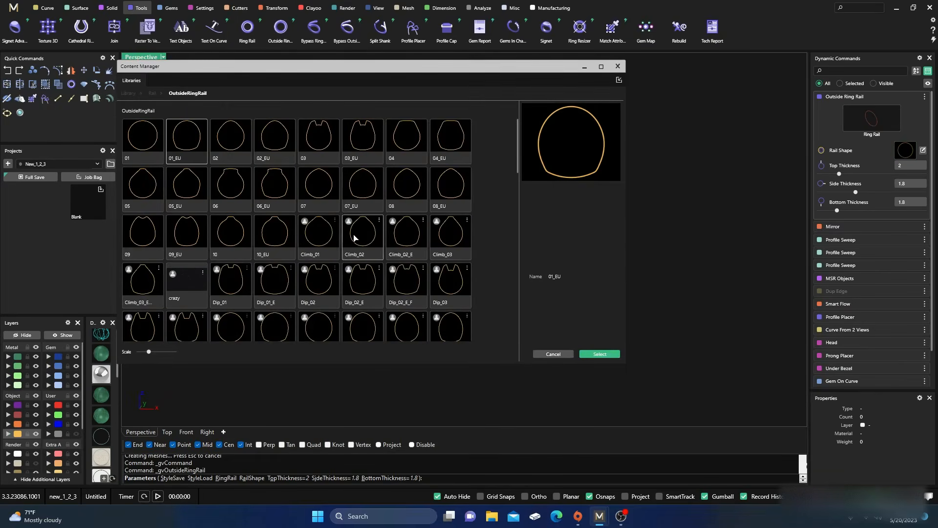
pyautogui.click(617, 66)
pyautogui.scroll(4, 485, 189)
pyautogui.moveTo(504, 240); pyautogui.dragTo(452, 225, button='right')
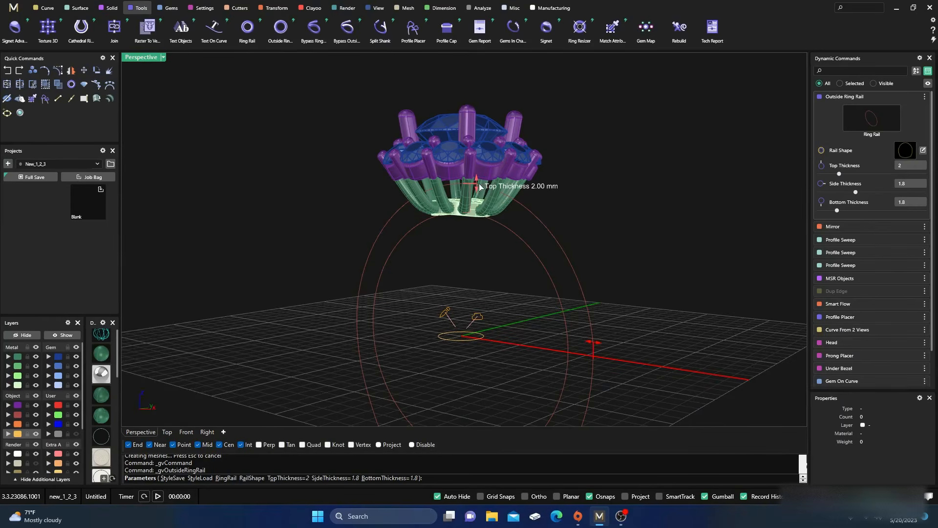
# Raise the outside ring rail's top thickness to 4.9 mm so it reaches into the head
pyautogui.moveTo(477, 187); pyautogui.dragTo(486, 147)
pyautogui.scroll(3, 525, 184)
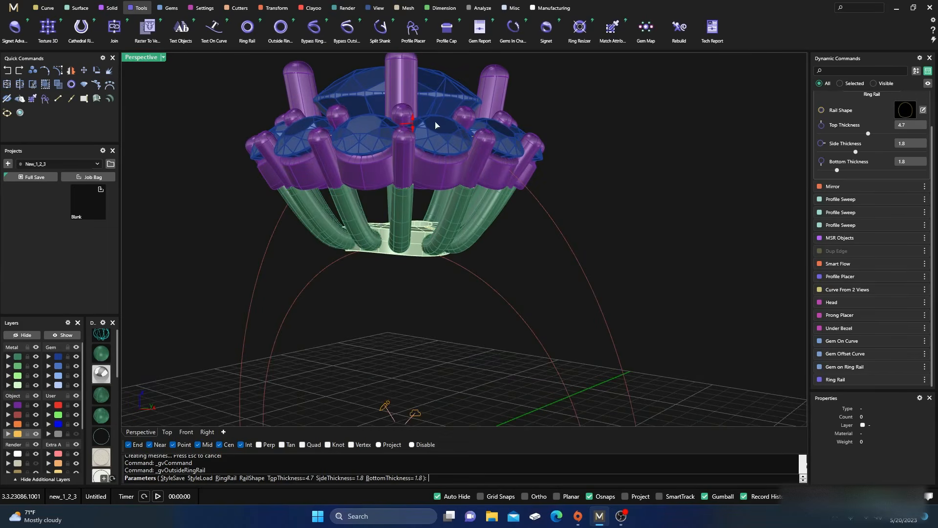
pyautogui.moveTo(414, 125); pyautogui.dragTo(413, 120)
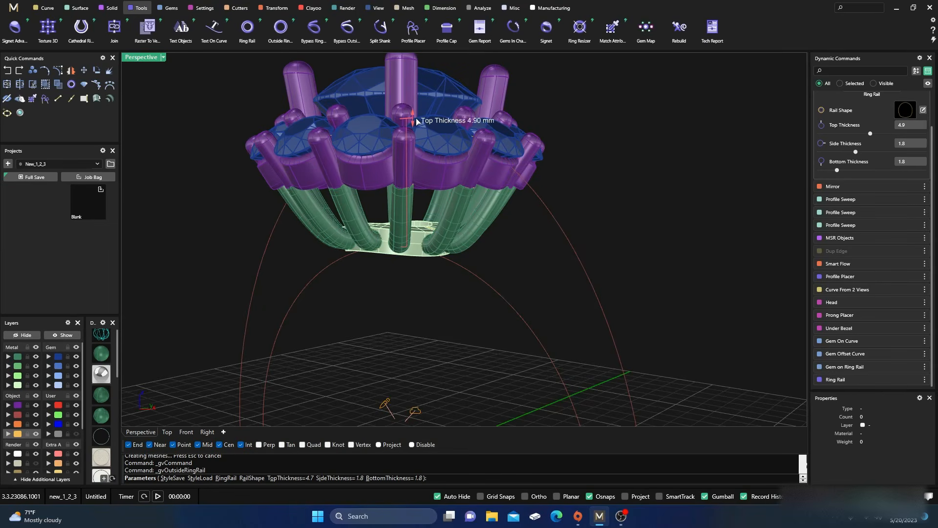
pyautogui.scroll(-3, 457, 174)
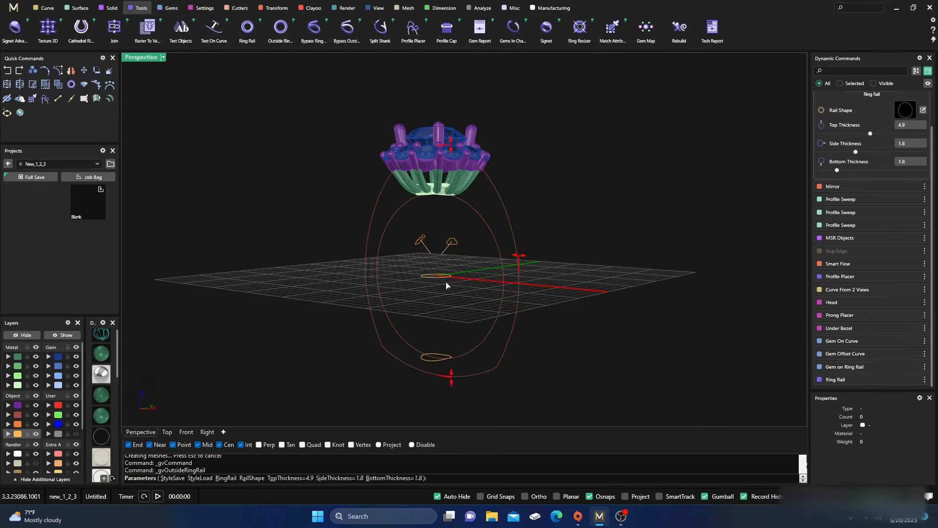
# Set the outside ring rail's side and bottom thickness to 2.5 mm each and accept the rail
pyautogui.moveTo(524, 260)
pyautogui.moveTo(520, 258); pyautogui.dragTo(525, 259)
pyautogui.moveTo(450, 379)
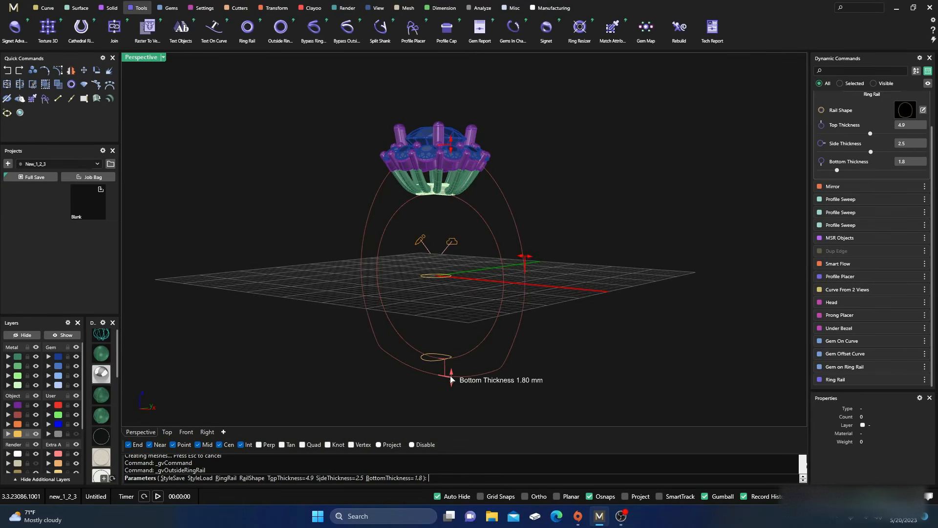
pyautogui.moveTo(453, 382); pyautogui.dragTo(453, 388)
pyautogui.moveTo(420, 289); pyautogui.dragTo(459, 305, button='right')
pyautogui.rightClick(459, 304)
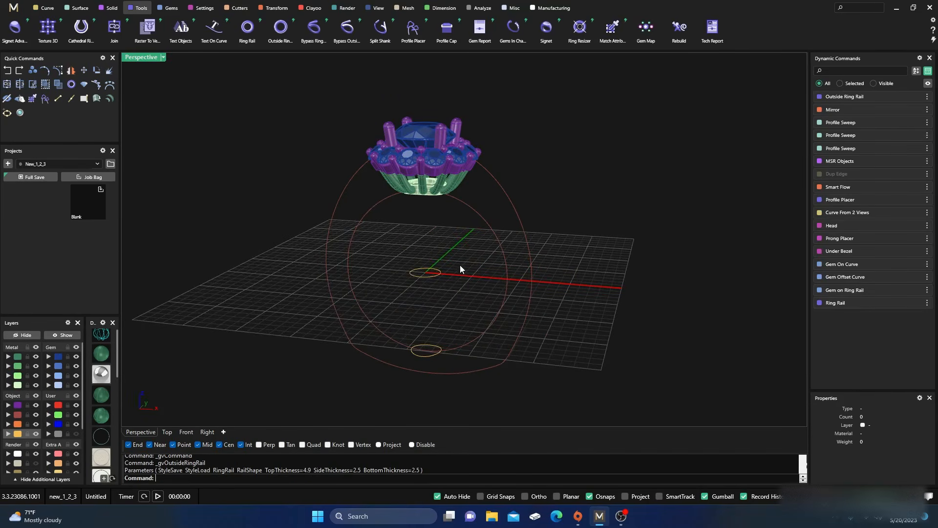
# Start a Profile Placer on the inner ring rail and slide its profile beside the head's base to position 0.044
pyautogui.click(465, 203)
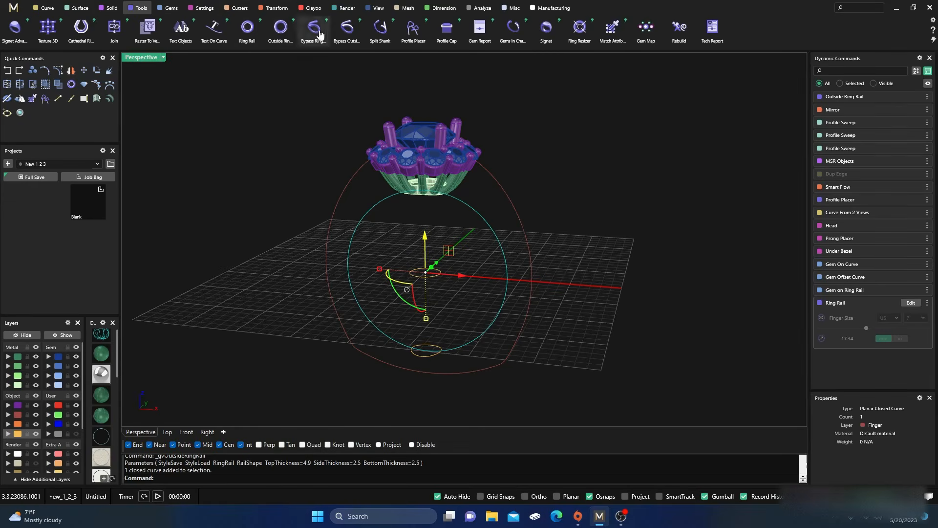
pyautogui.click(414, 33)
pyautogui.scroll(5, 483, 256)
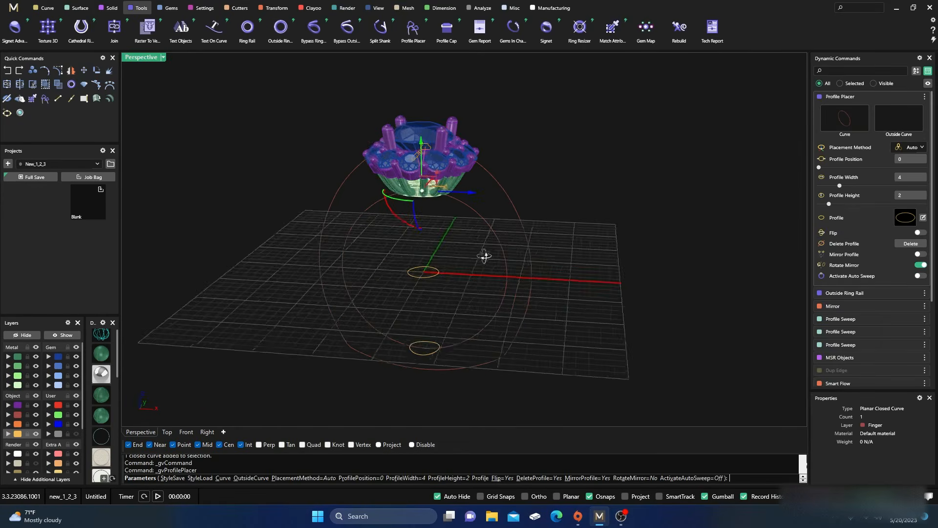
pyautogui.moveTo(424, 176); pyautogui.dragTo(472, 184)
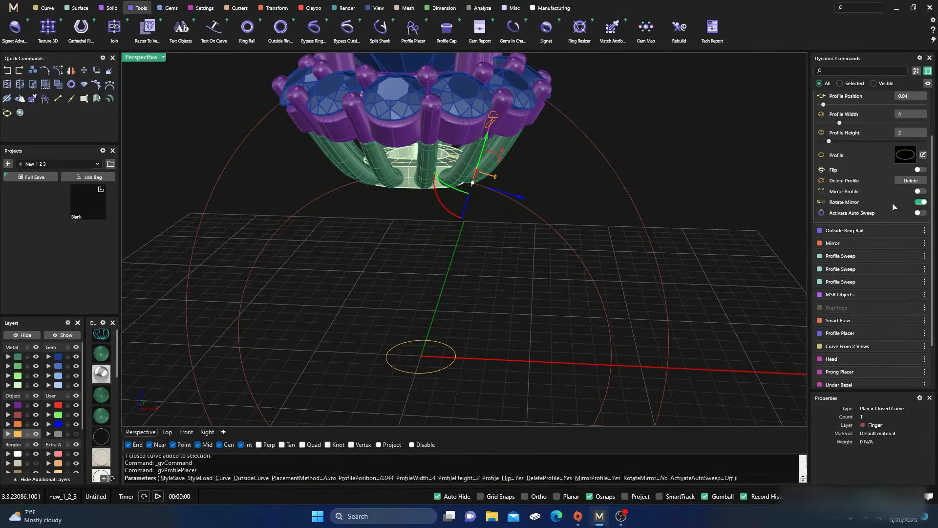
# Assign the outer ring rail as the outside curve of the placed profile
pyautogui.scroll(3, 854, 171)
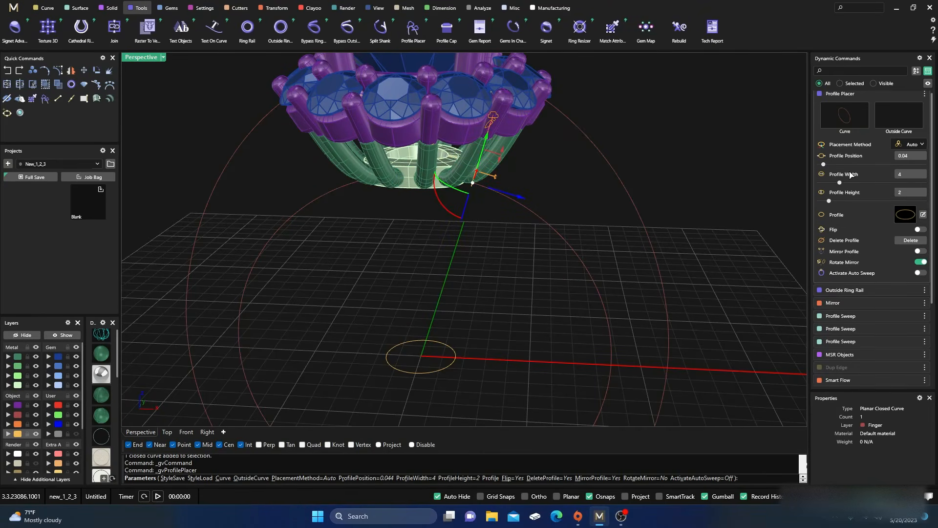
pyautogui.click(897, 119)
pyautogui.click(645, 212)
pyautogui.moveTo(538, 299); pyautogui.dragTo(506, 266, button='right')
pyautogui.scroll(-4, 536, 283)
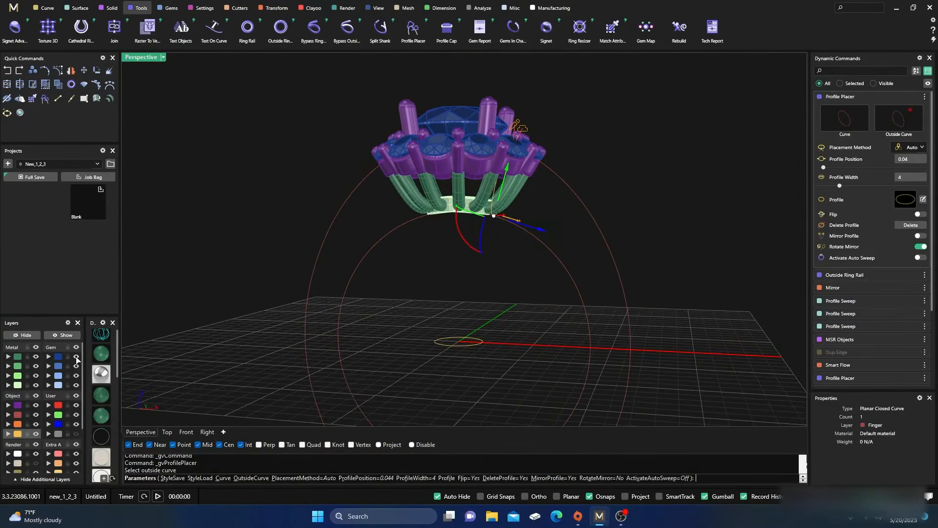
pyautogui.moveTo(410, 300); pyautogui.dragTo(450, 291, button='right')
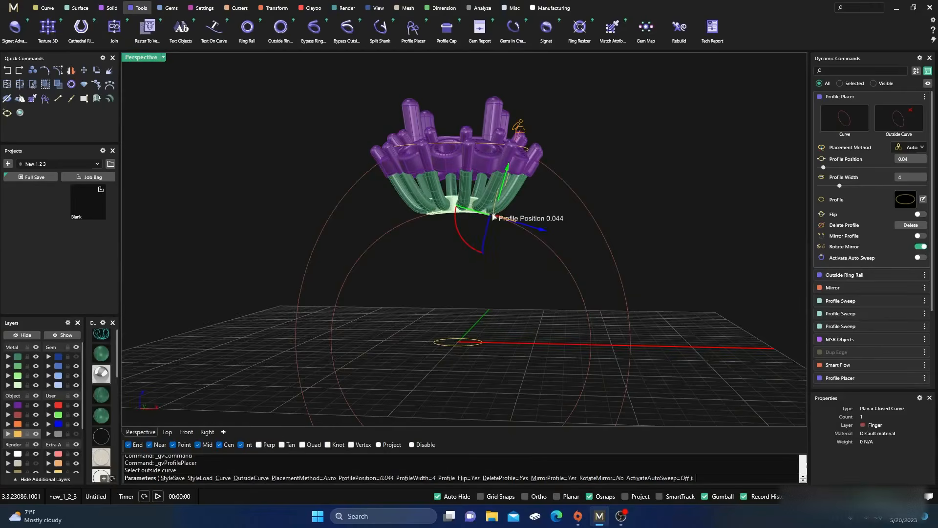
# Shift the upper shank profile along the rail to position 0.033 and narrow its width to 1.4 mm
pyautogui.scroll(5, 494, 214)
pyautogui.moveTo(468, 249); pyautogui.dragTo(465, 246)
pyautogui.moveTo(459, 243); pyautogui.dragTo(503, 242)
pyautogui.moveTo(503, 243); pyautogui.dragTo(405, 273, button='right')
pyautogui.moveTo(511, 246); pyautogui.dragTo(519, 224, button='right')
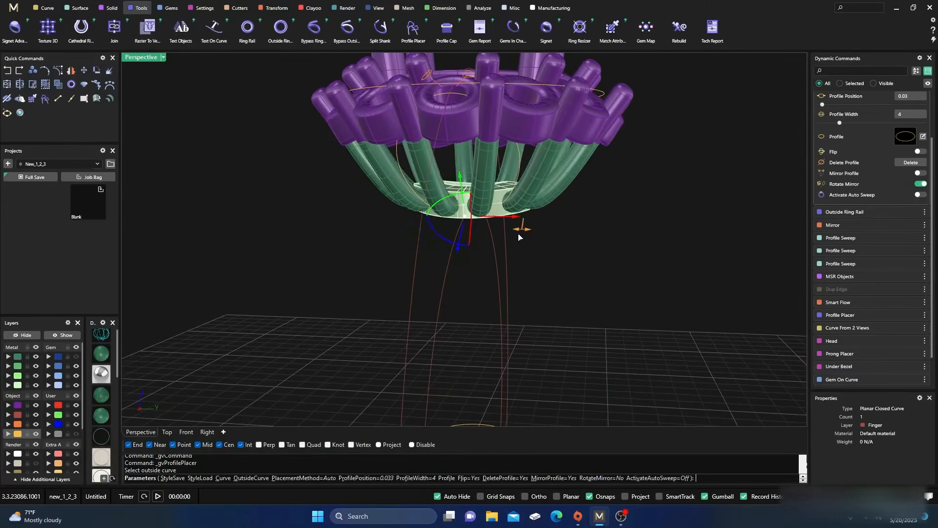
pyautogui.moveTo(523, 230); pyautogui.dragTo(445, 225)
# Fine-tune the upper profile's tilt beneath the halo and mirror the profile to the shank's opposite side
pyautogui.moveTo(447, 227); pyautogui.dragTo(602, 300, button='right')
pyautogui.moveTo(485, 303); pyautogui.dragTo(517, 303, button='right')
pyautogui.moveTo(447, 238); pyautogui.dragTo(444, 234)
pyautogui.moveTo(496, 286); pyautogui.dragTo(464, 268, button='right')
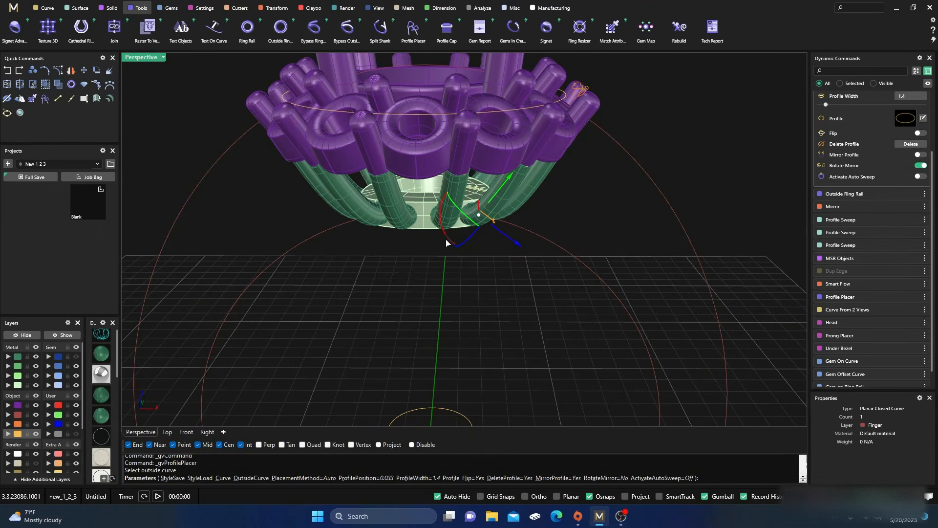
pyautogui.moveTo(448, 241); pyautogui.dragTo(446, 239)
pyautogui.moveTo(521, 310); pyautogui.dragTo(508, 281, button='right')
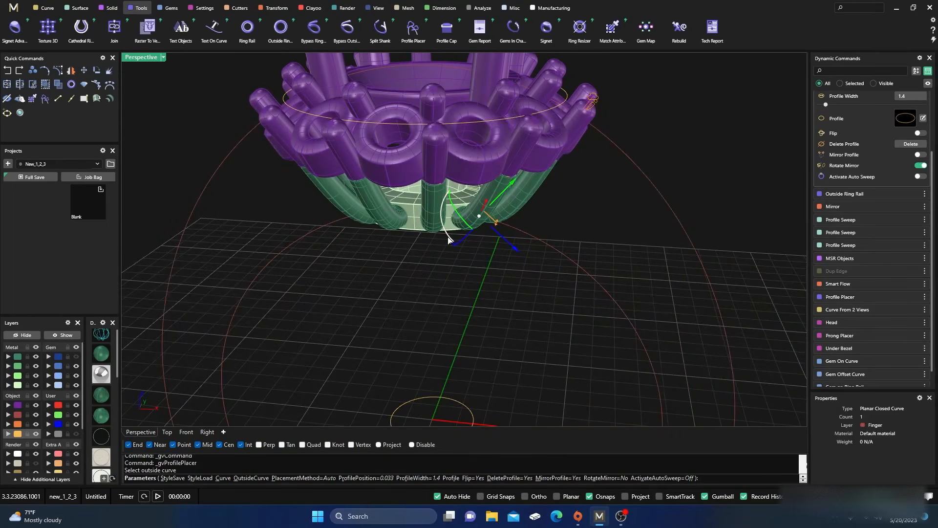
pyautogui.moveTo(448, 239); pyautogui.dragTo(425, 309, button='right')
pyautogui.moveTo(481, 318); pyautogui.dragTo(523, 302, button='right')
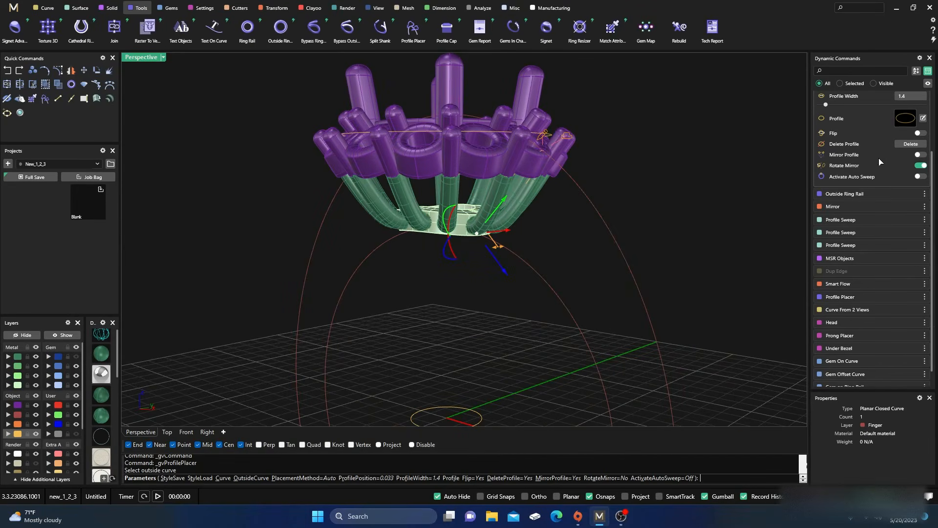
pyautogui.click(920, 154)
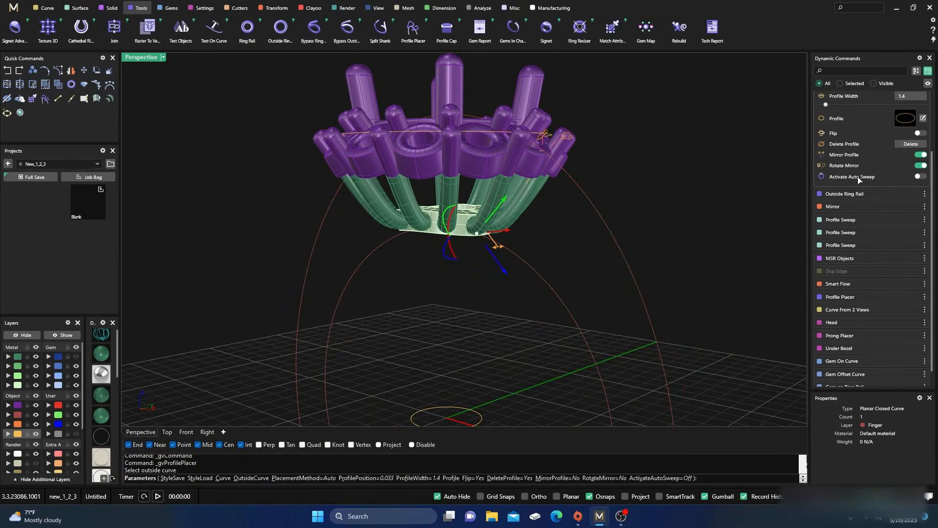
# Add another profile at the bottom of the ring rail at position 0.5
pyautogui.moveTo(535, 328); pyautogui.dragTo(503, 360, button='right')
pyautogui.scroll(-12, 504, 284)
pyautogui.scroll(12, 494, 328)
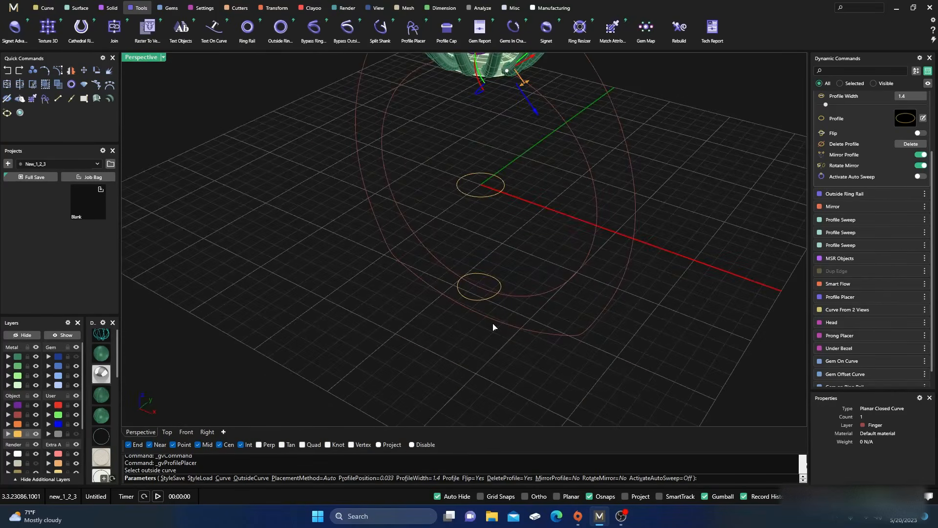
pyautogui.click(476, 286)
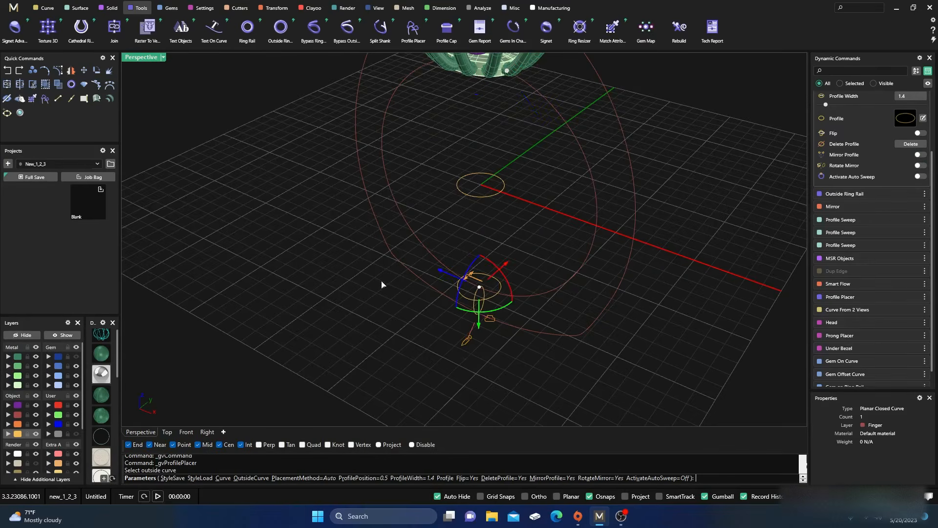
# Widen the bottom shank profile to 4 mm and finish placing the profiles
pyautogui.scroll(-8, 381, 282)
pyautogui.moveTo(440, 338); pyautogui.dragTo(340, 294, button='right')
pyautogui.scroll(2, 484, 315)
pyautogui.scroll(6, 483, 316)
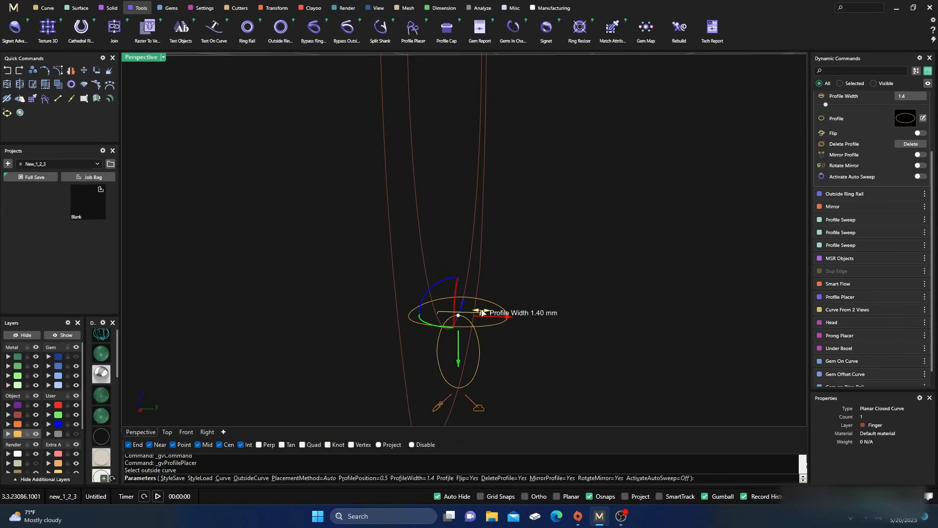
pyautogui.moveTo(482, 313); pyautogui.dragTo(556, 331)
pyautogui.moveTo(486, 268); pyautogui.dragTo(434, 279, button='right')
pyautogui.rightClick(445, 257)
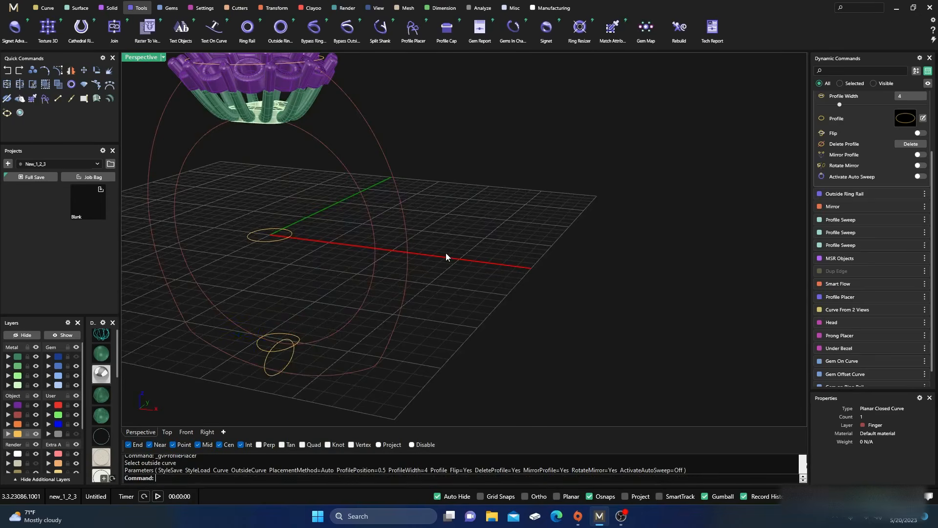
# Start a Sweep 2 using the inner and outer ring rails as its rails
pyautogui.scroll(-5, 462, 262)
pyautogui.scroll(4, 388, 201)
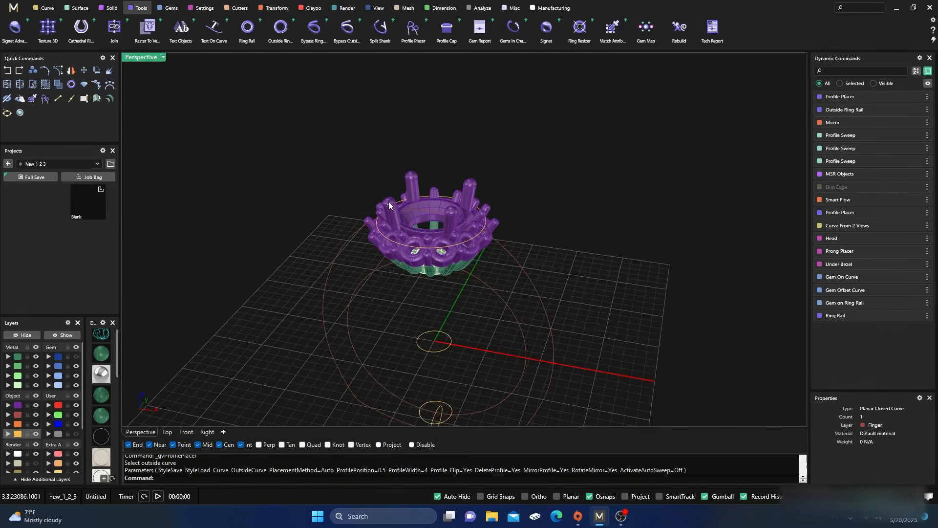
pyautogui.click(74, 9)
pyautogui.click(81, 27)
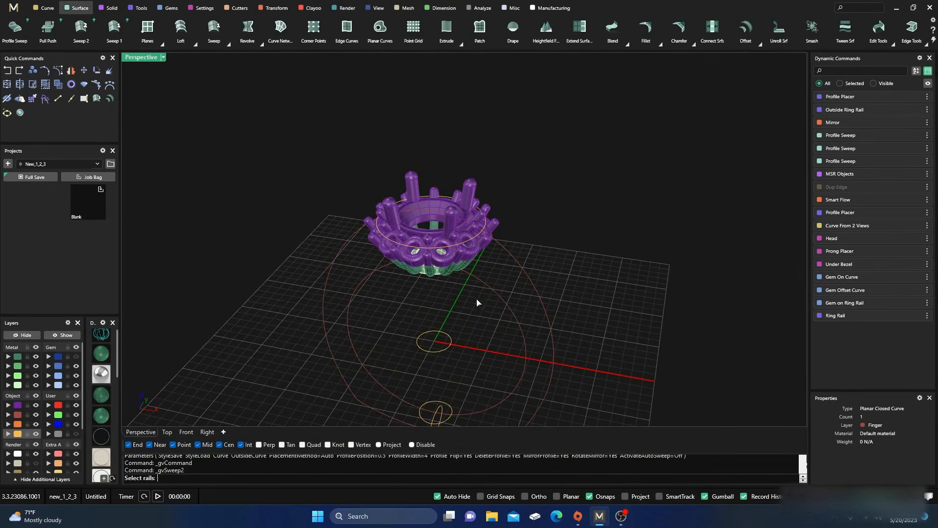
pyautogui.click(499, 301)
pyautogui.click(522, 270)
# Pick the upper profile beside the head and the bottom profile as sweep profiles
pyautogui.scroll(12, 485, 236)
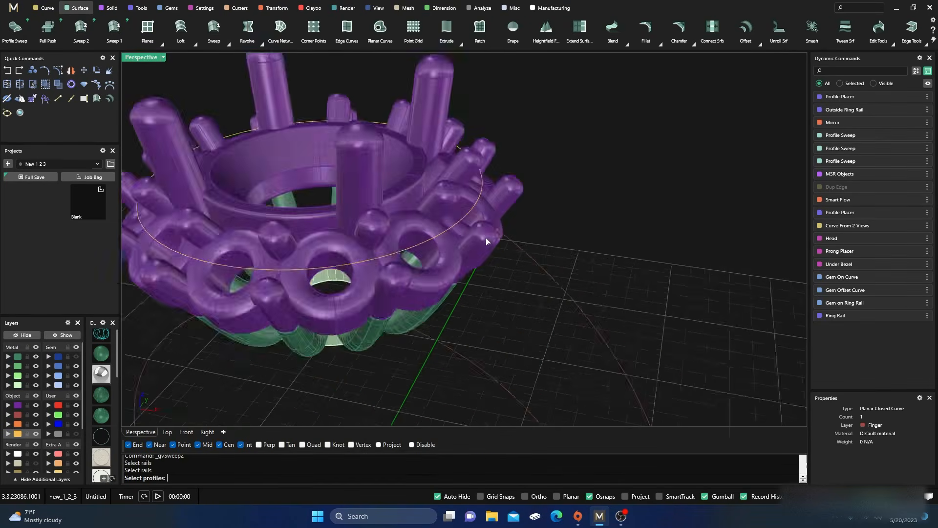
pyautogui.scroll(-12, 500, 306)
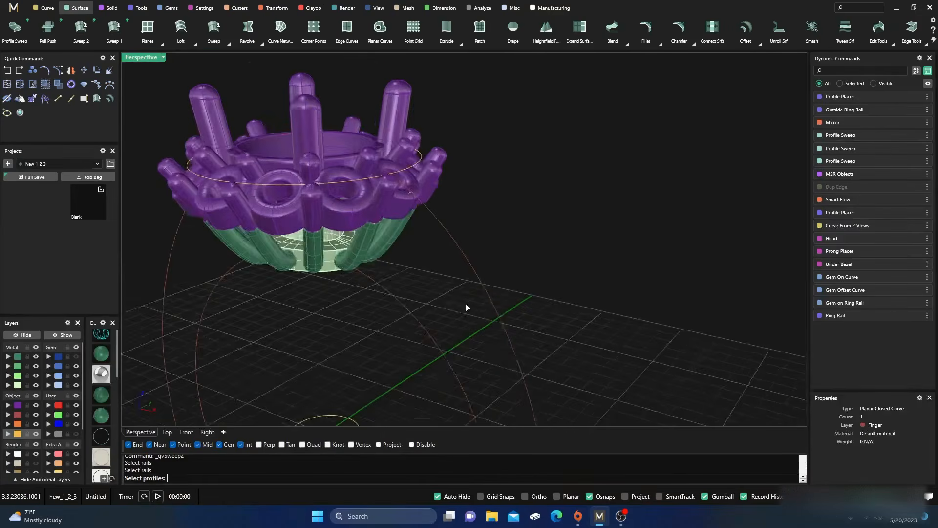
pyautogui.scroll(5, 341, 189)
pyautogui.click(322, 182)
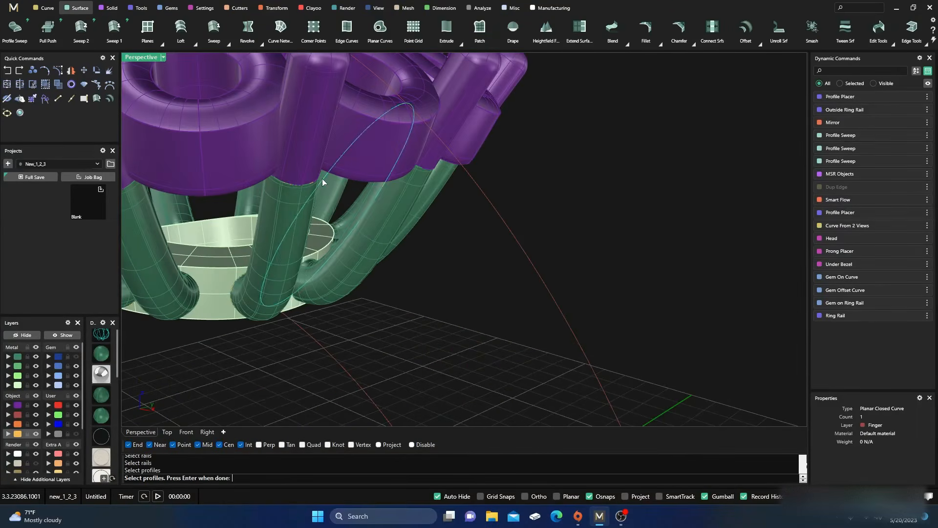
pyautogui.scroll(-8, 366, 177)
pyautogui.scroll(6, 383, 340)
pyautogui.click(386, 369)
# Add the mirrored upper profile on the opposite side and generate the shank sweep
pyautogui.scroll(-8, 384, 254)
pyautogui.scroll(10, 381, 215)
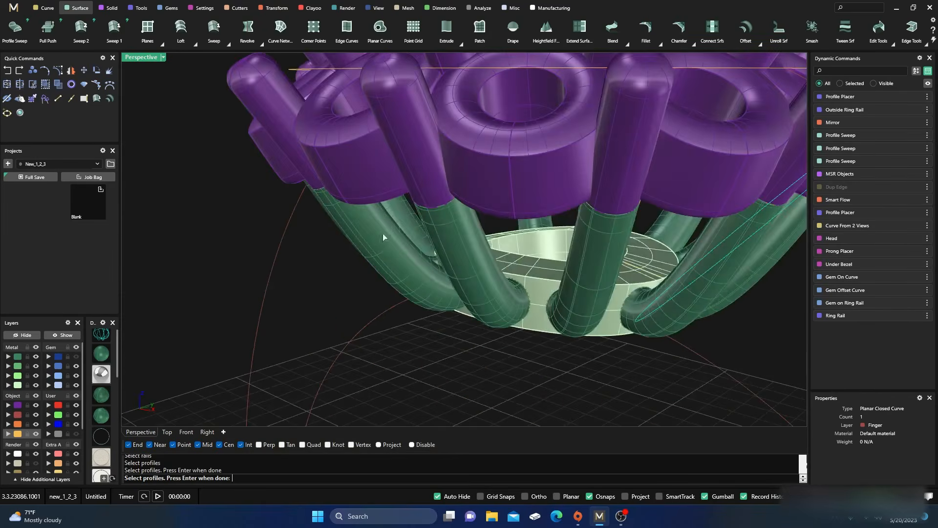
pyautogui.scroll(-8, 391, 258)
pyautogui.scroll(8, 384, 267)
pyautogui.moveTo(383, 267); pyautogui.dragTo(412, 262, button='right')
pyautogui.scroll(6, 480, 147)
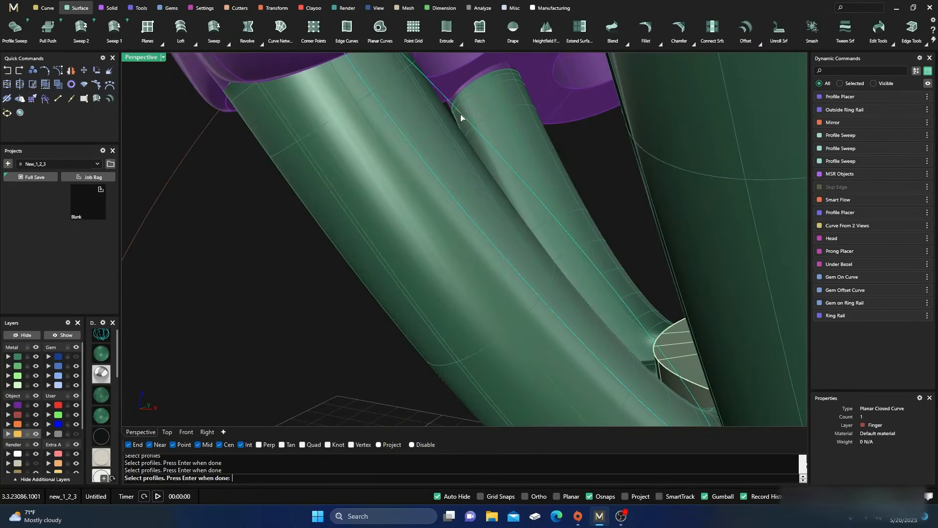
pyautogui.scroll(-8, 415, 176)
pyautogui.press('Return')
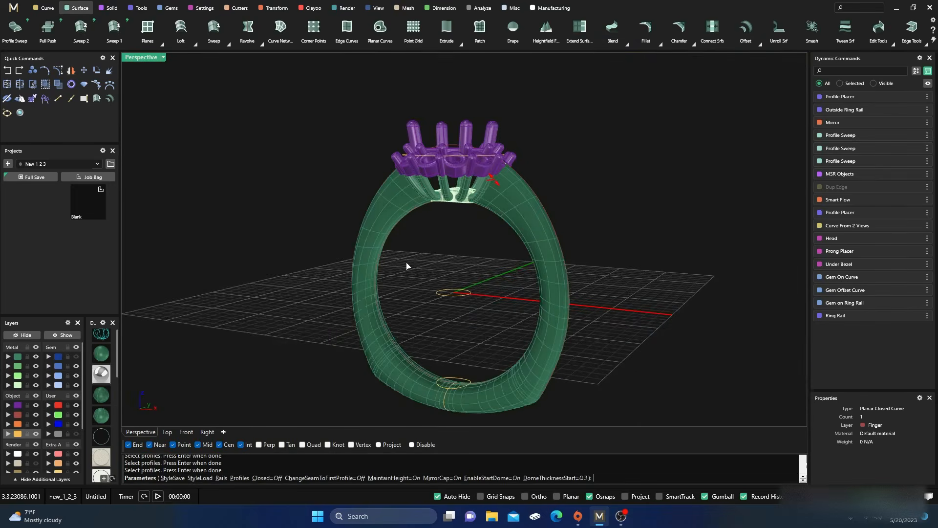
# Turn off Maintain Height for the shank sweep, accept it, and inspect the shank where it meets the head
pyautogui.moveTo(433, 305); pyautogui.dragTo(339, 306, button='right')
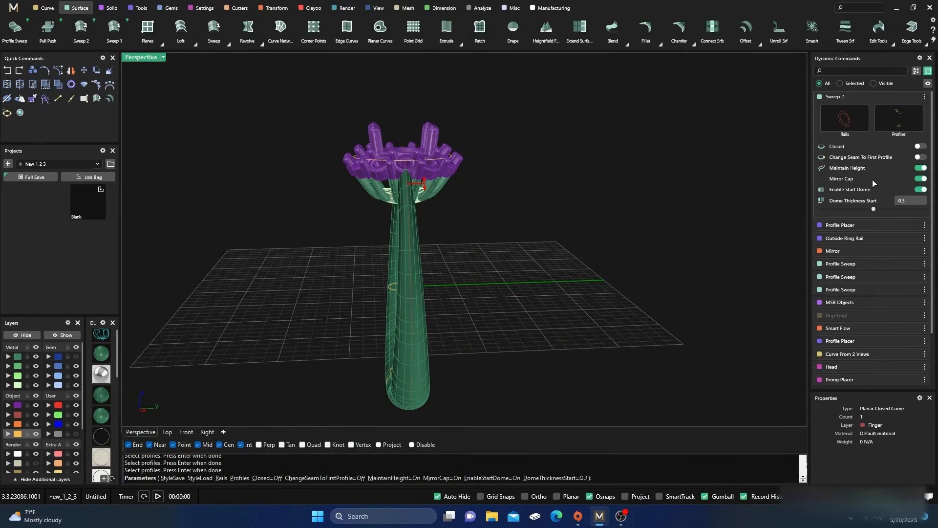
pyautogui.click(920, 168)
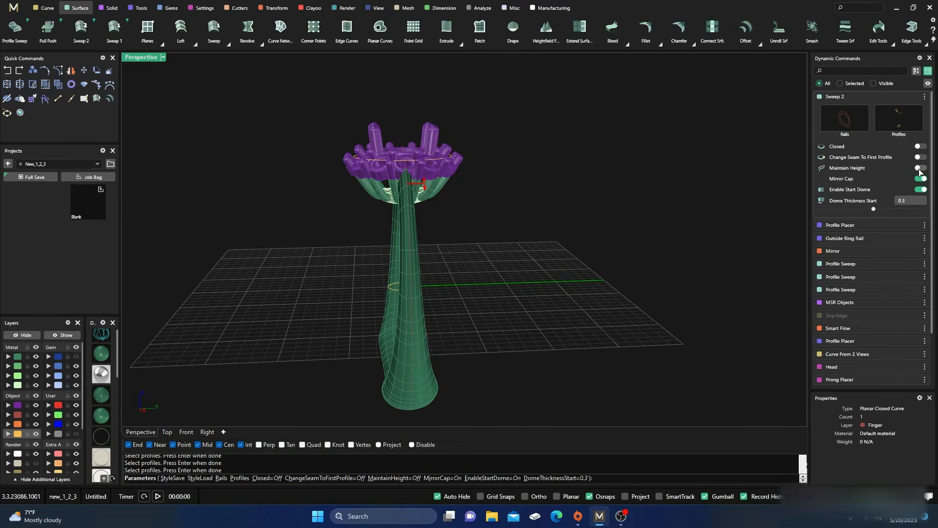
pyautogui.moveTo(517, 290); pyautogui.dragTo(579, 298, button='right')
pyautogui.moveTo(650, 274); pyautogui.dragTo(668, 283, button='right')
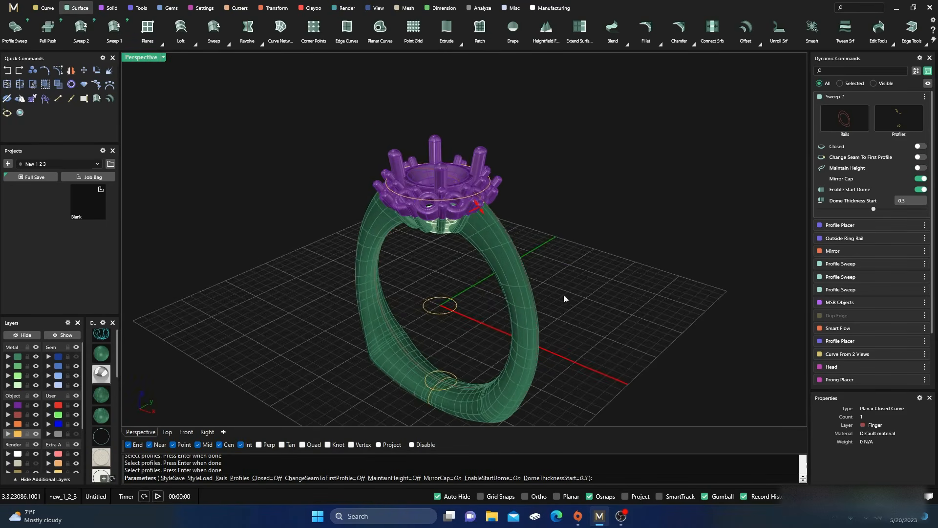
pyautogui.rightClick(317, 328)
pyautogui.moveTo(268, 284); pyautogui.dragTo(348, 299, button='right')
pyautogui.scroll(6, 556, 257)
pyautogui.scroll(-6, 513, 293)
pyautogui.moveTo(538, 318); pyautogui.dragTo(390, 202, button='right')
pyautogui.scroll(2, 400, 205)
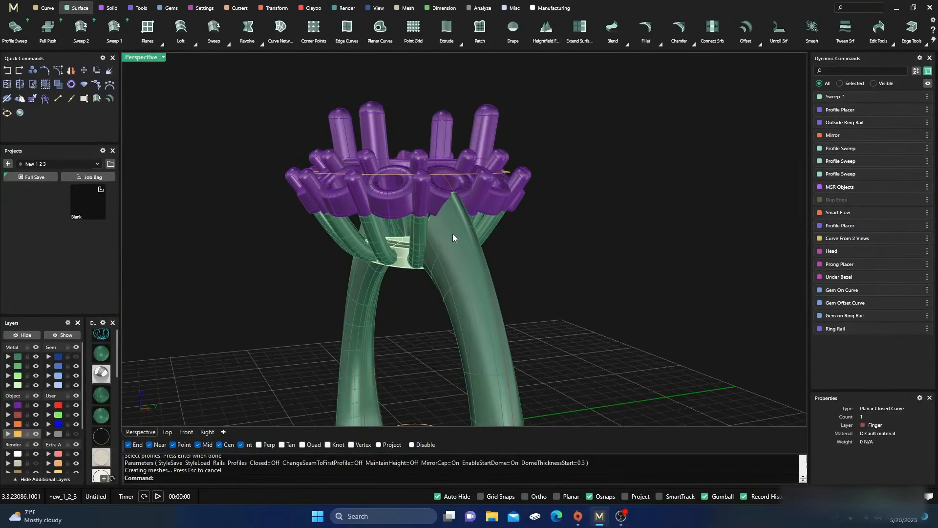
# Edit the outside ring rail so its top thickness is 4.8, making the shank meet the head slightly lower
pyautogui.scroll(5, 450, 229)
pyautogui.scroll(-6, 439, 237)
pyautogui.scroll(5, 529, 260)
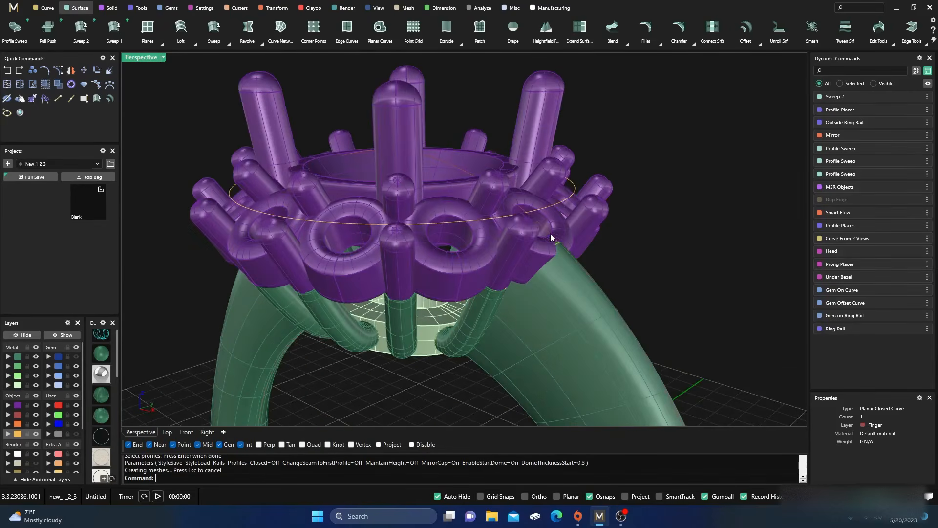
pyautogui.keyDown('shift'); pyautogui.click(550, 234); pyautogui.keyUp('shift')
pyautogui.click(577, 261)
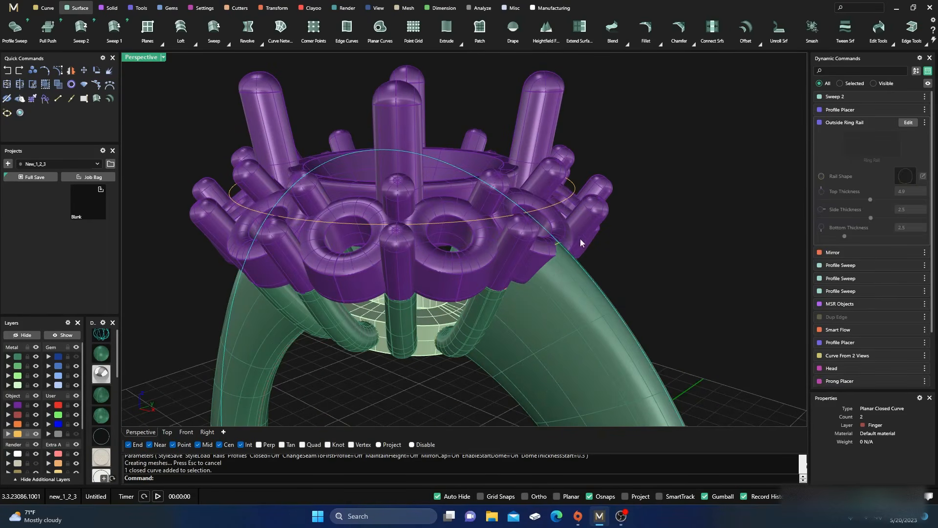
pyautogui.click(908, 122)
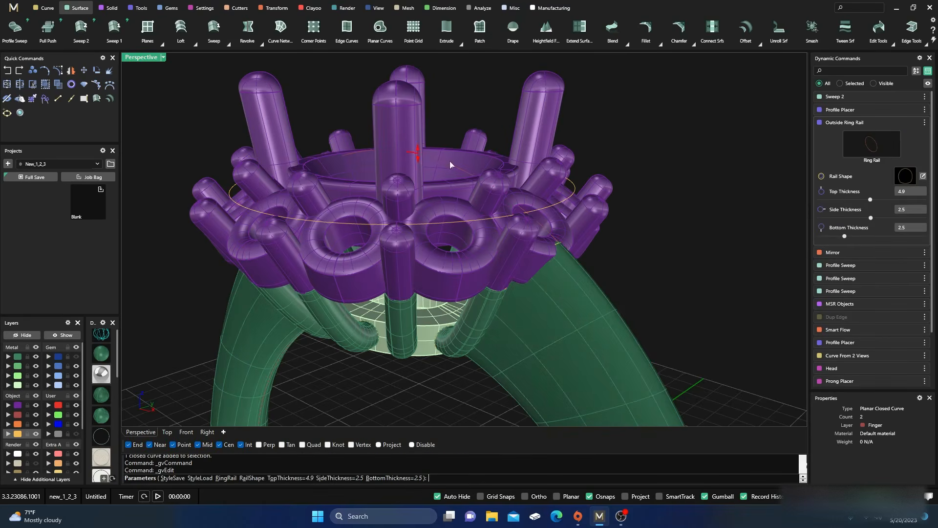
pyautogui.moveTo(418, 150); pyautogui.dragTo(423, 158)
pyautogui.press('Return')
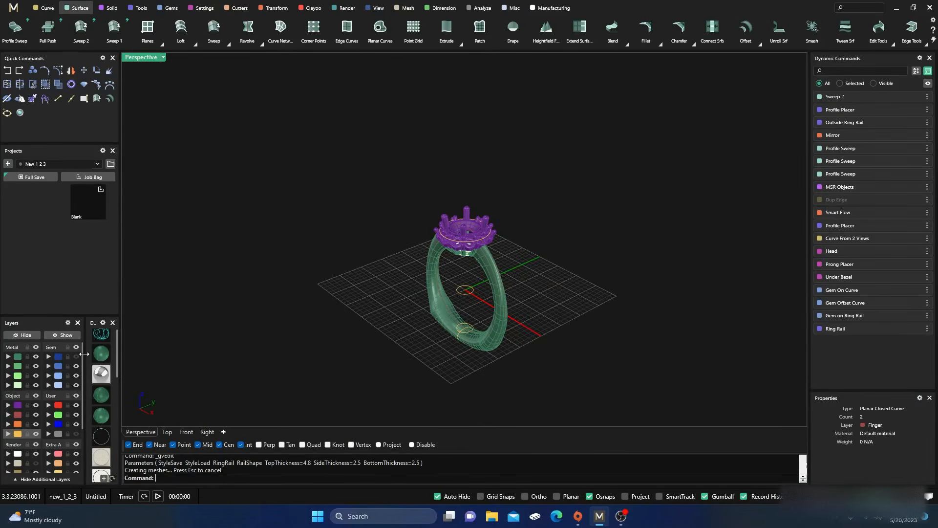
# Show the gems and set the ring rail's finger size to US 10, checking how the shank and head adapt
pyautogui.click(75, 358)
pyautogui.moveTo(321, 293); pyautogui.dragTo(350, 299, button='right')
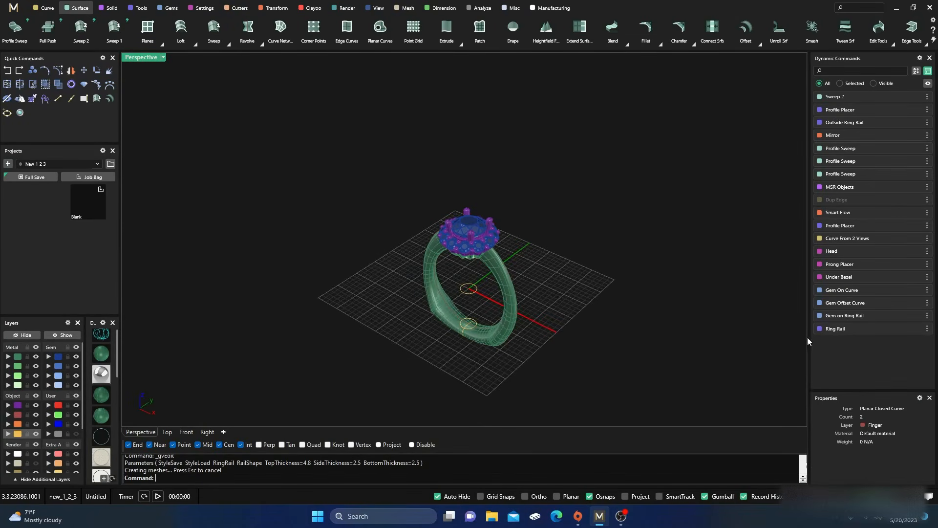
pyautogui.click(911, 328)
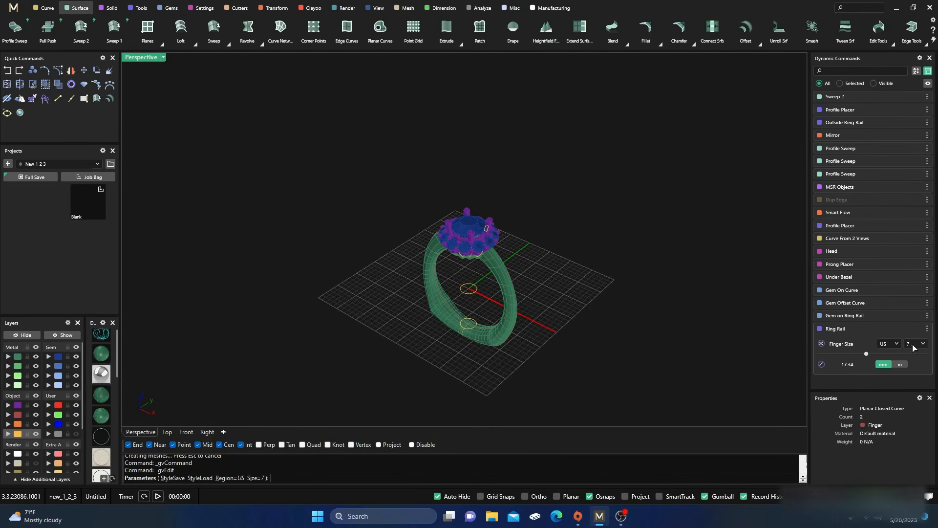
pyautogui.click(923, 343)
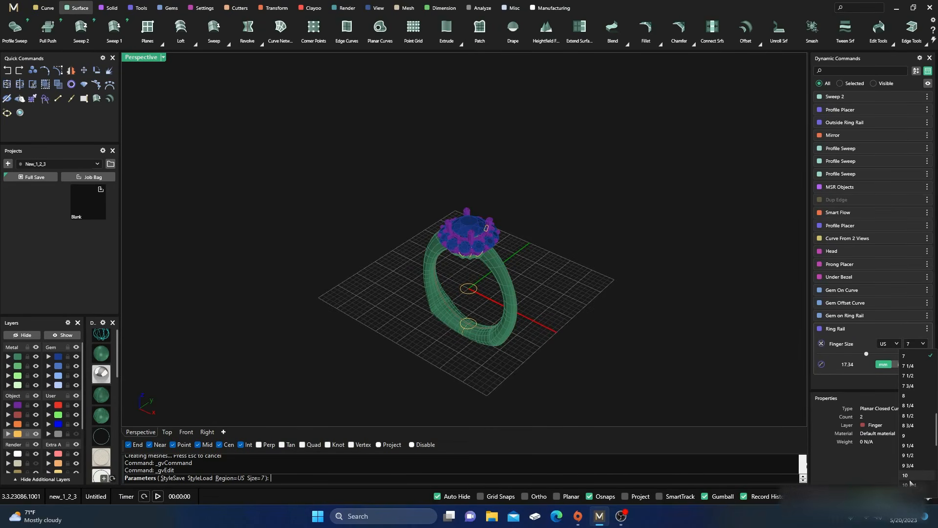
pyautogui.click(909, 479)
pyautogui.moveTo(581, 383); pyautogui.dragTo(589, 302, button='right')
pyautogui.scroll(10, 497, 240)
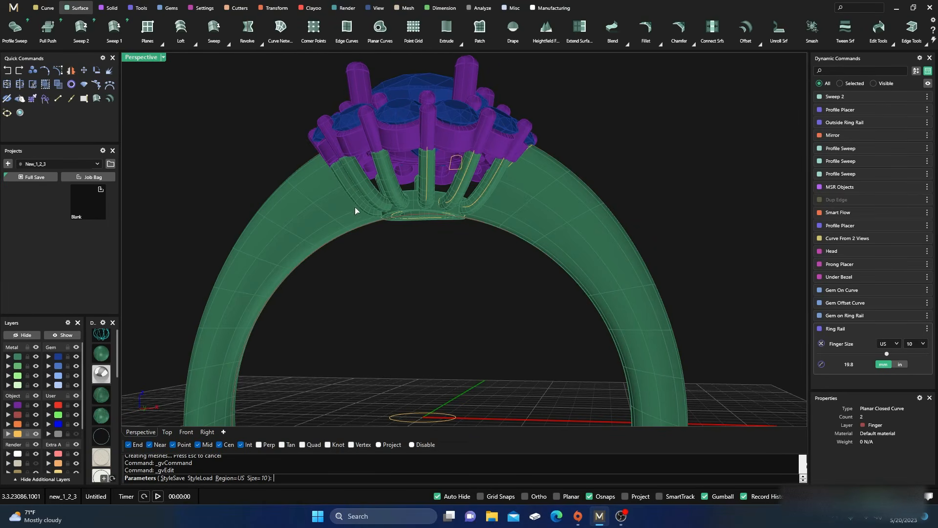
pyautogui.moveTo(444, 265); pyautogui.dragTo(449, 279, button='right')
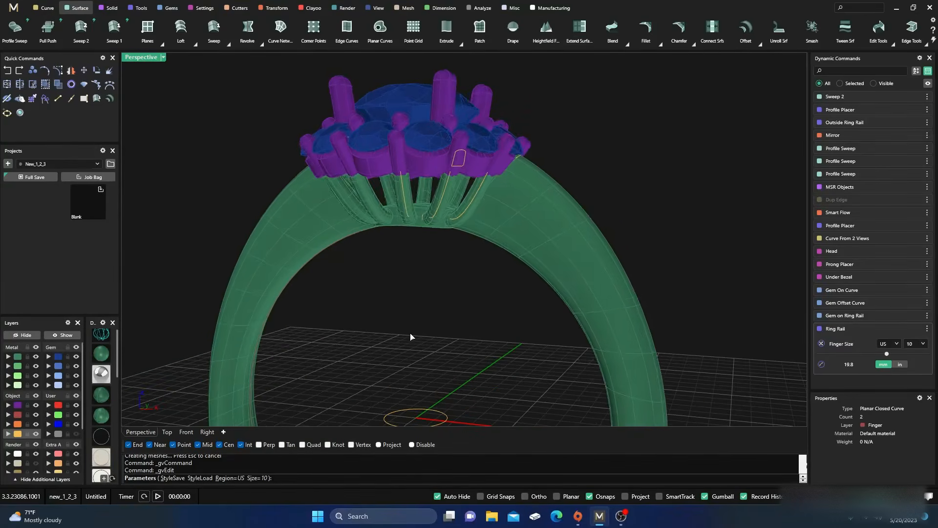
pyautogui.press('Return')
# Widen the upper shank profile beside the head by setting its profile width to 1.8
pyautogui.moveTo(447, 305); pyautogui.dragTo(442, 323, button='right')
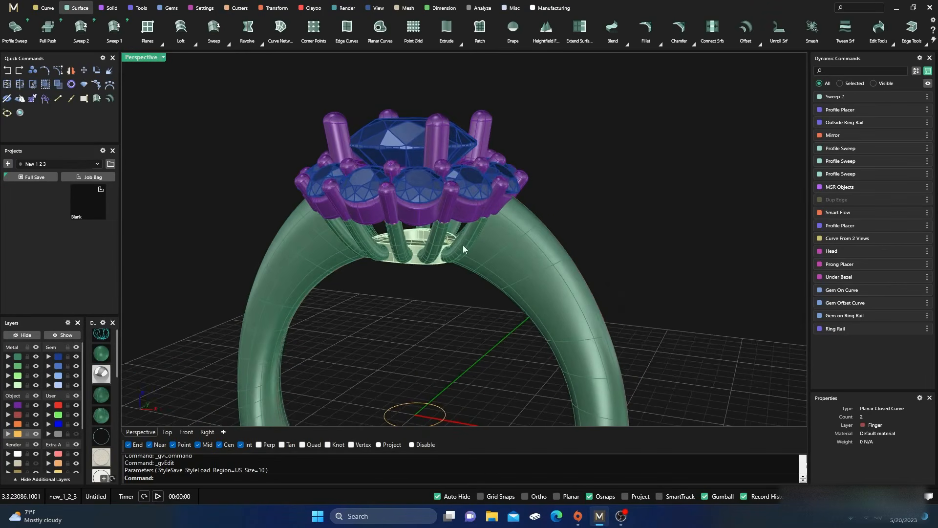
pyautogui.scroll(5, 460, 240)
pyautogui.scroll(-8, 455, 254)
pyautogui.moveTo(449, 289); pyautogui.dragTo(397, 224, button='right')
pyautogui.scroll(5, 408, 280)
pyautogui.scroll(4, 398, 224)
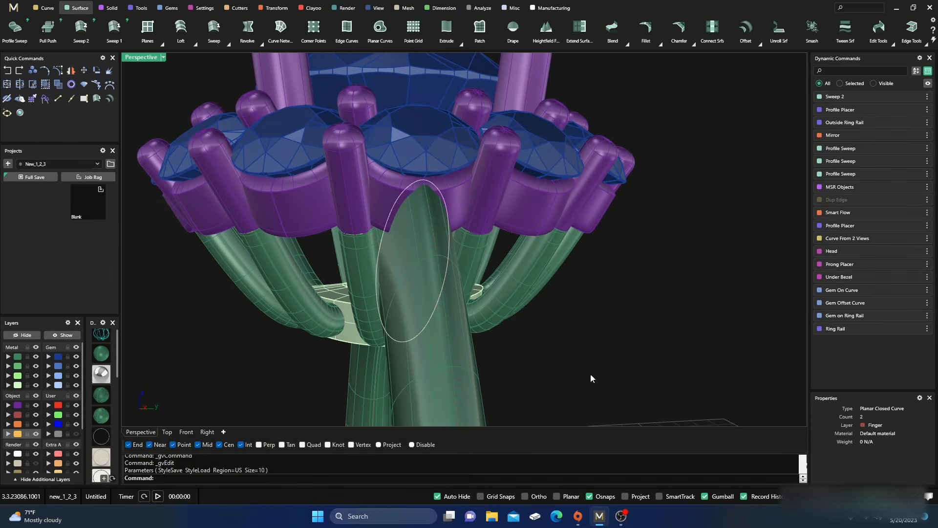
pyautogui.click(382, 239)
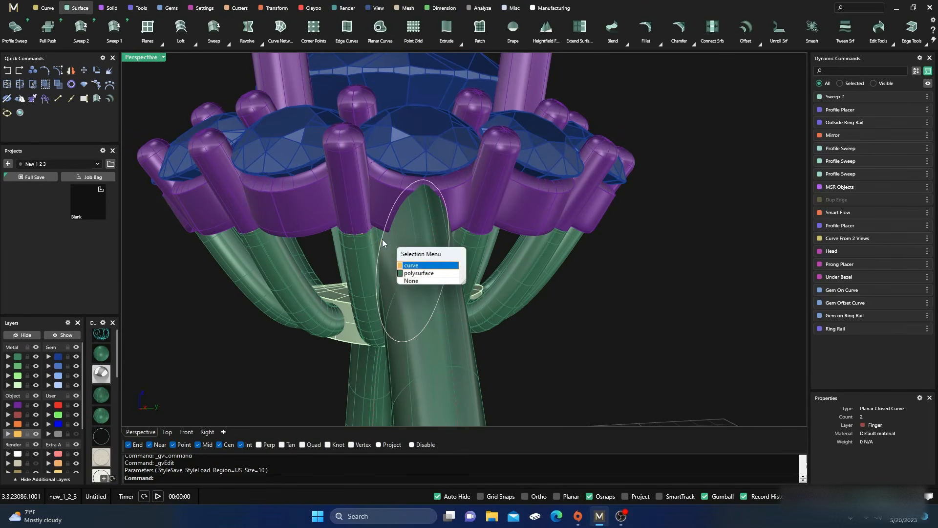
pyautogui.click(418, 265)
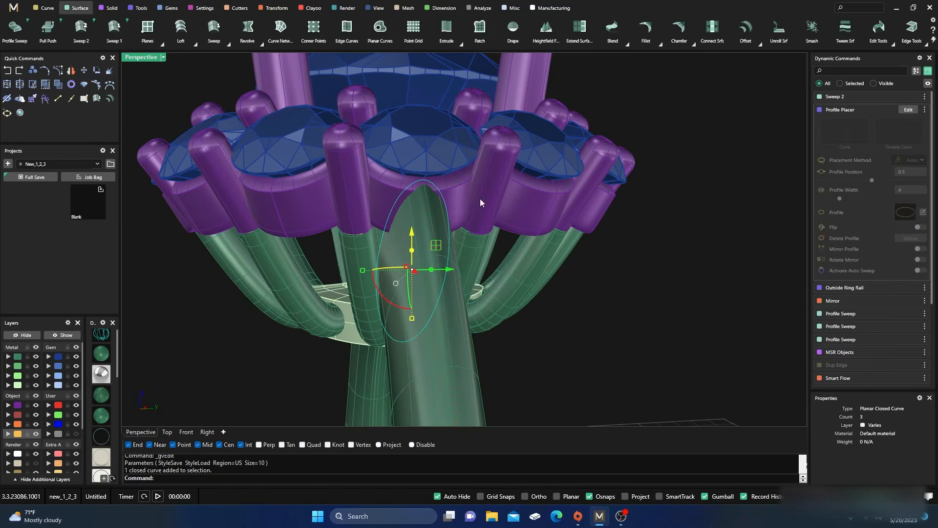
pyautogui.click(908, 110)
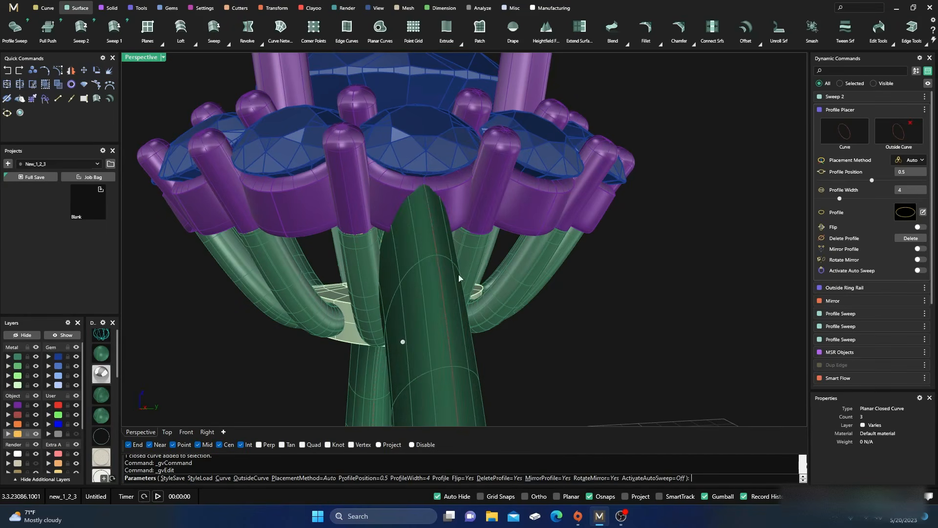
pyautogui.click(403, 344)
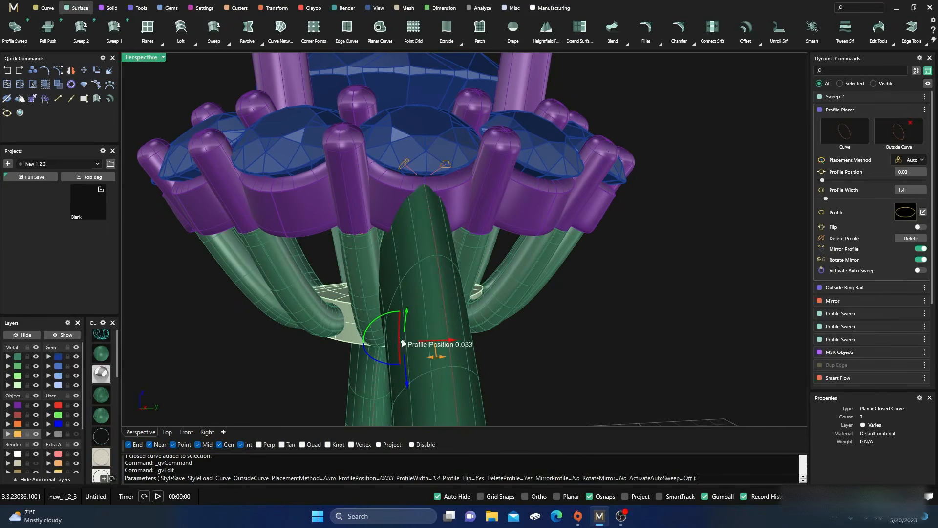
pyautogui.moveTo(436, 356); pyautogui.dragTo(445, 357)
pyautogui.scroll(-7, 450, 318)
pyautogui.moveTo(349, 352); pyautogui.dragTo(406, 355, button='right')
pyautogui.rightClick(406, 355)
# Preview the whole ring in another display mode and return to the shaded display
pyautogui.moveTo(336, 251); pyautogui.dragTo(412, 321, button='right')
pyautogui.scroll(-7, 406, 258)
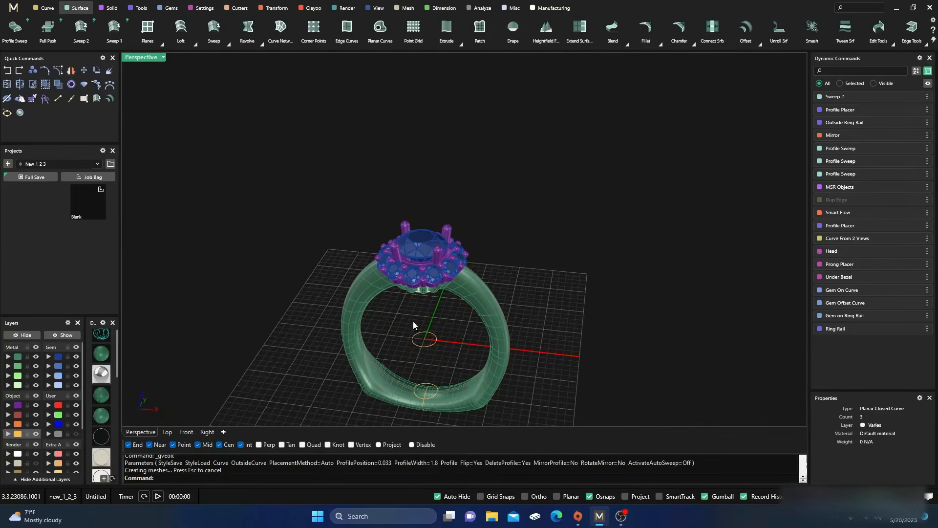
pyautogui.scroll(5, 413, 269)
pyautogui.scroll(-8, 414, 269)
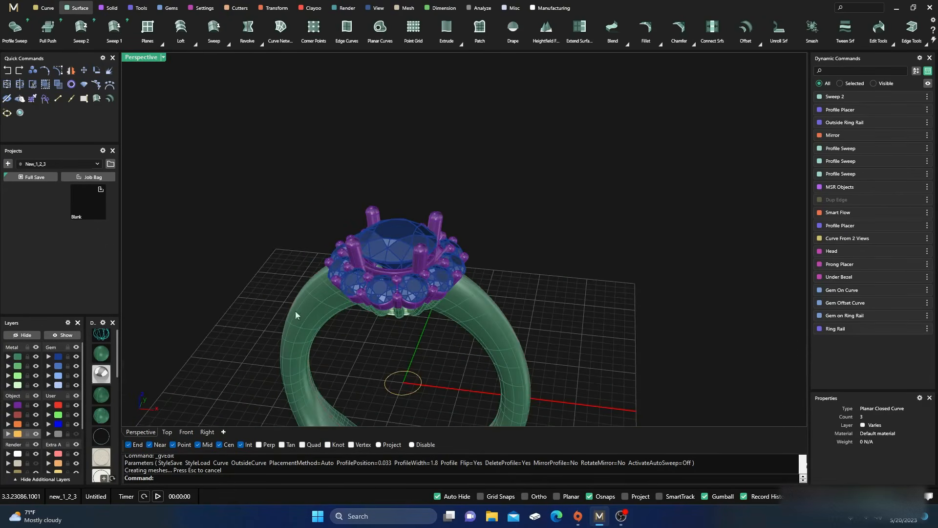
pyautogui.click(95, 377)
pyautogui.moveTo(392, 227)
pyautogui.mouseDown(button='right')
pyautogui.moveTo(395, 305)
pyautogui.moveTo(311, 208)
pyautogui.moveTo(394, 172)
pyautogui.moveTo(368, 193)
pyautogui.moveTo(386, 266)
pyautogui.moveTo(313, 284)
pyautogui.moveTo(363, 324)
pyautogui.moveTo(376, 237)
pyautogui.mouseUp(button='right')
pyautogui.click(101, 355)
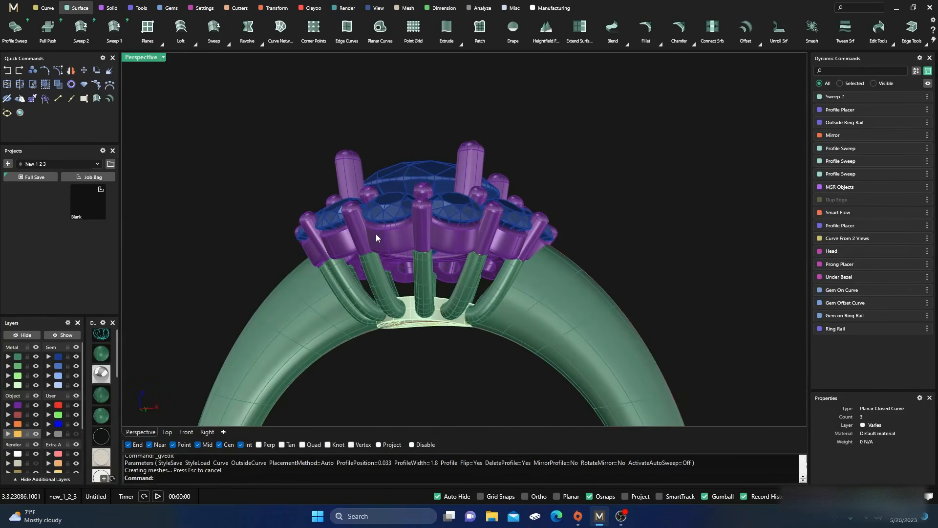
# Examine the struts beneath the halo individually, checking their open ends and how they meet the head and base
pyautogui.click(377, 267)
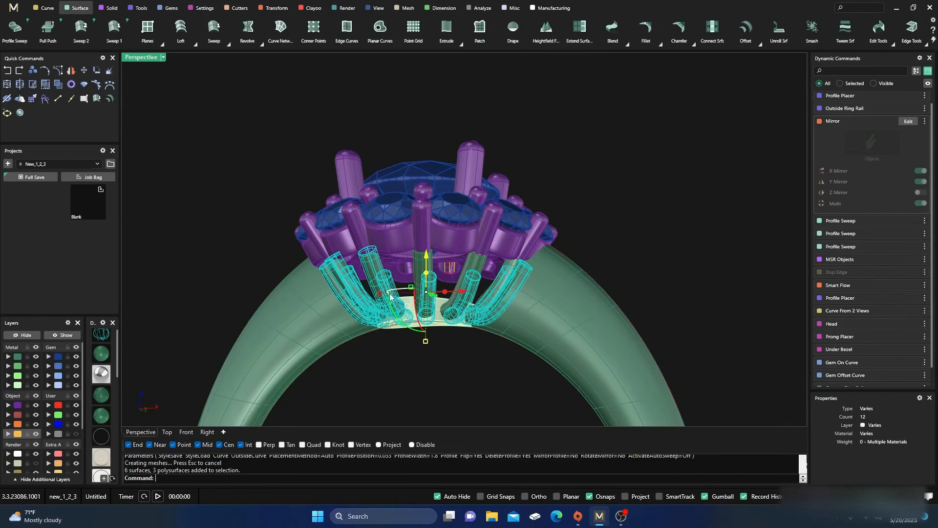
pyautogui.click(408, 349)
pyautogui.moveTo(408, 350); pyautogui.dragTo(386, 322, button='right')
pyautogui.click(404, 275)
pyautogui.moveTo(433, 387); pyautogui.dragTo(367, 372, button='right')
pyautogui.scroll(5, 367, 290)
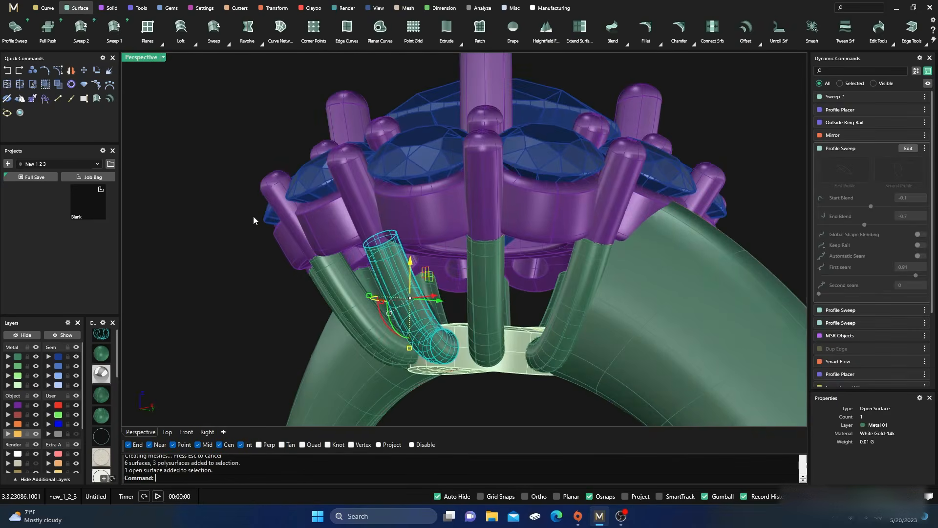
pyautogui.scroll(-5, 253, 218)
pyautogui.moveTo(227, 225); pyautogui.dragTo(242, 262, button='right')
pyautogui.scroll(5, 242, 262)
pyautogui.click(382, 341)
pyautogui.moveTo(382, 341); pyautogui.dragTo(401, 307, button='right')
pyautogui.click(417, 208)
pyautogui.click(217, 219)
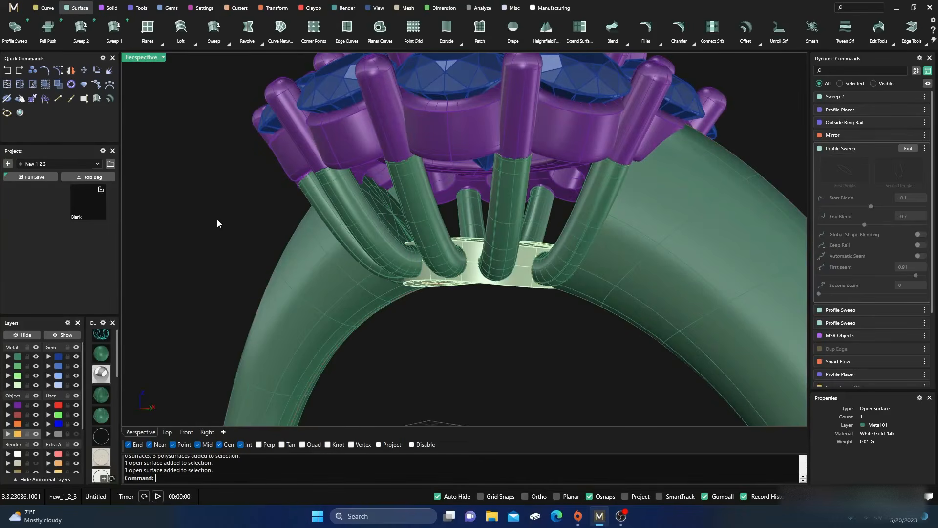
pyautogui.click(407, 202)
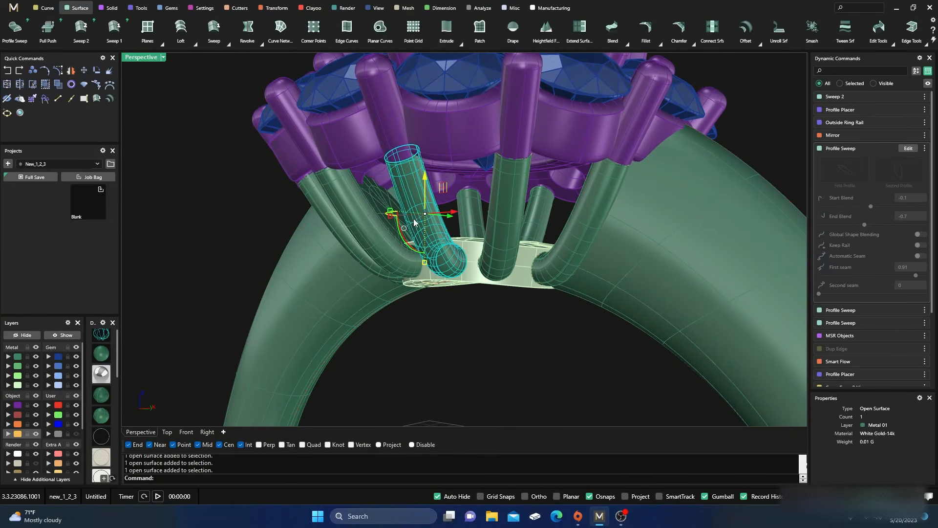
pyautogui.click(247, 220)
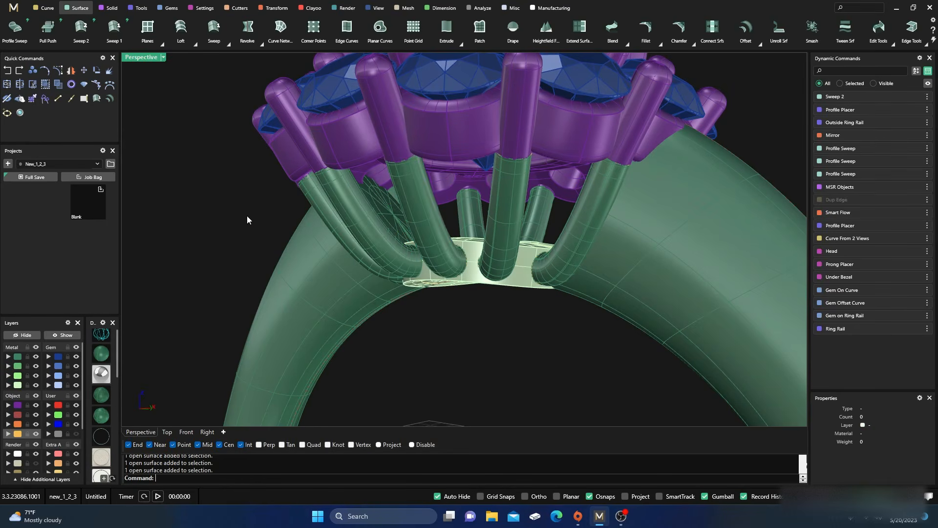
pyautogui.scroll(-2, 293, 234)
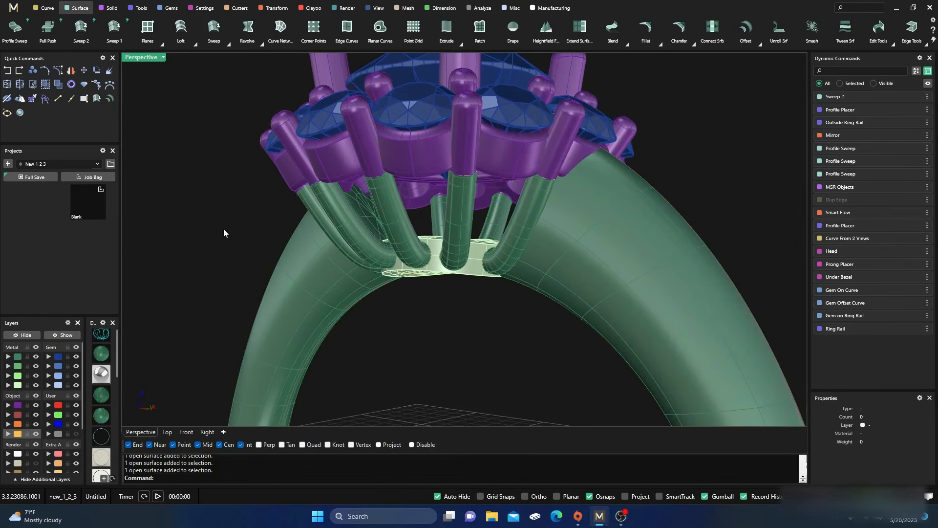
# Hide the layers holding the purple head parts, the pale green base and the gems to expose the struts' open ends
pyautogui.click(36, 405)
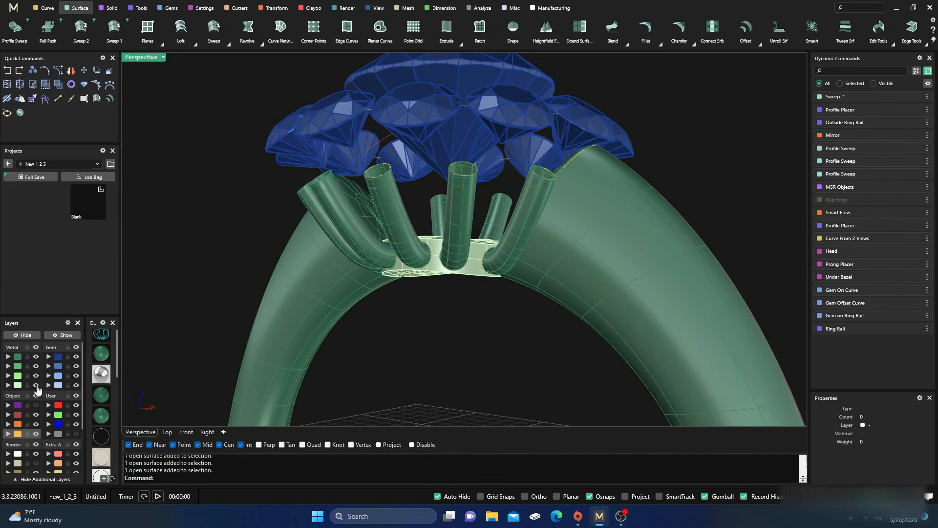
pyautogui.click(37, 385)
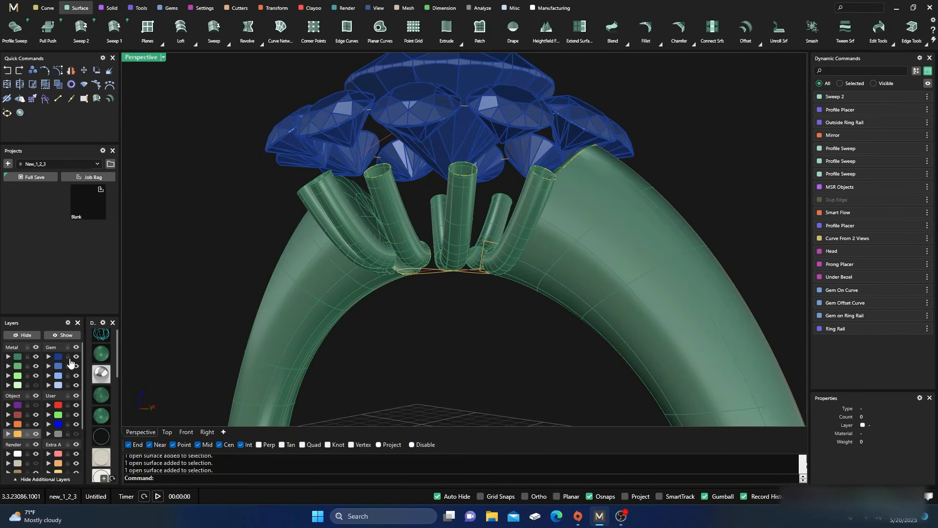
pyautogui.click(76, 365)
pyautogui.moveTo(439, 294); pyautogui.dragTo(432, 353, button='right')
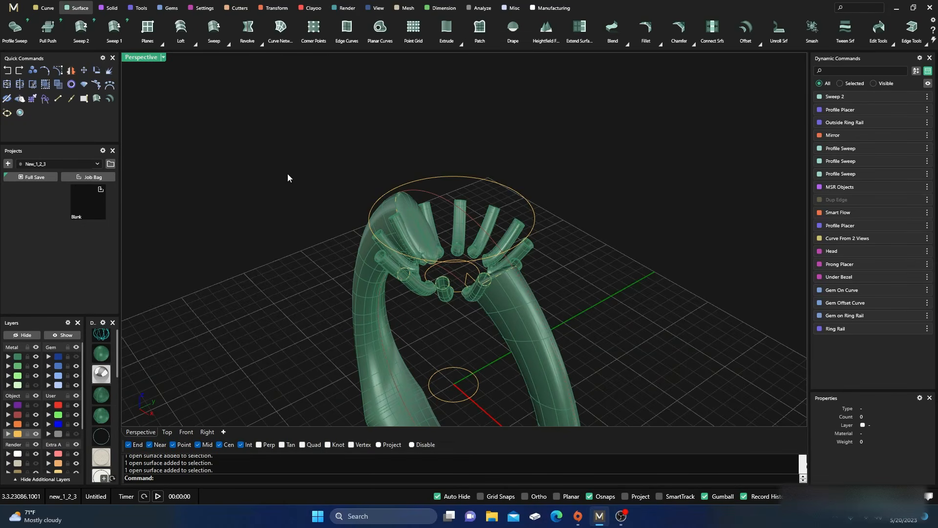
# Close the outer end of the front strut with a flat Profile Cap, using a dome thickness of 0
pyautogui.click(110, 10)
pyautogui.click(140, 8)
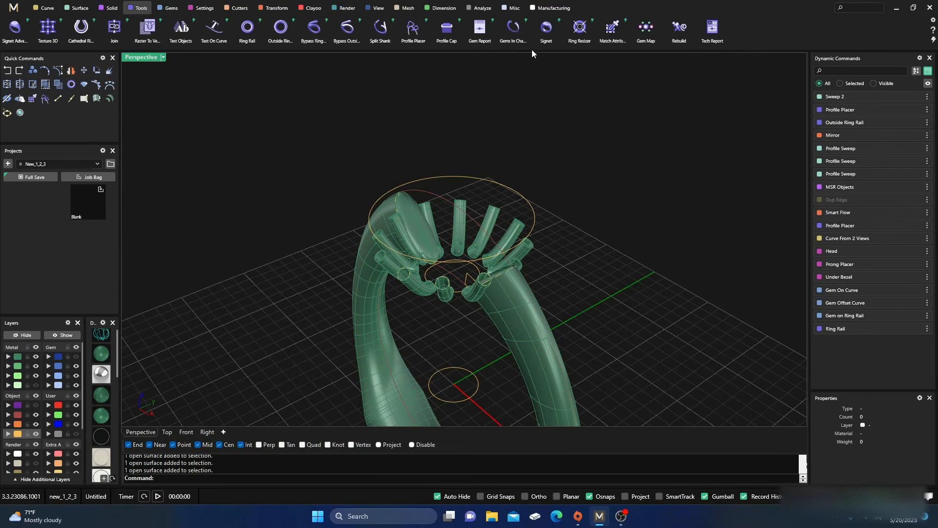
pyautogui.click(450, 33)
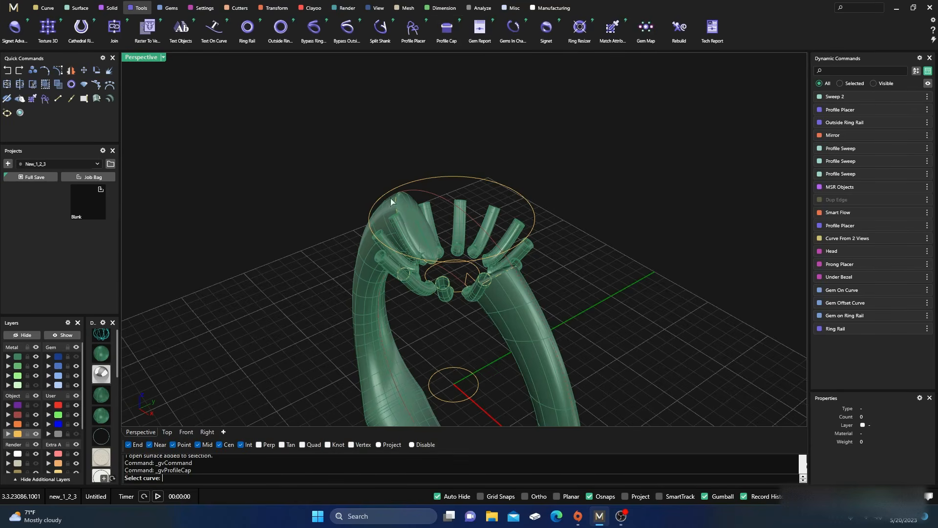
pyautogui.scroll(4, 402, 290)
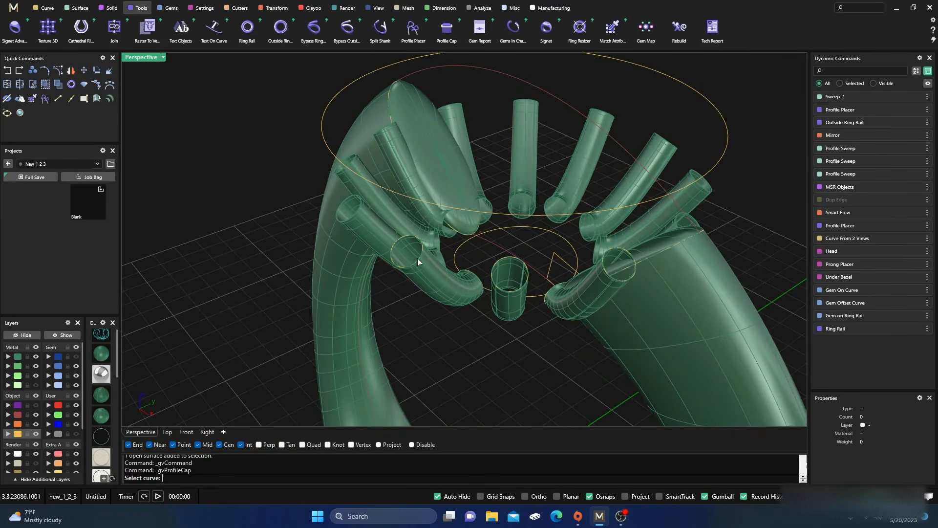
pyautogui.click(420, 259)
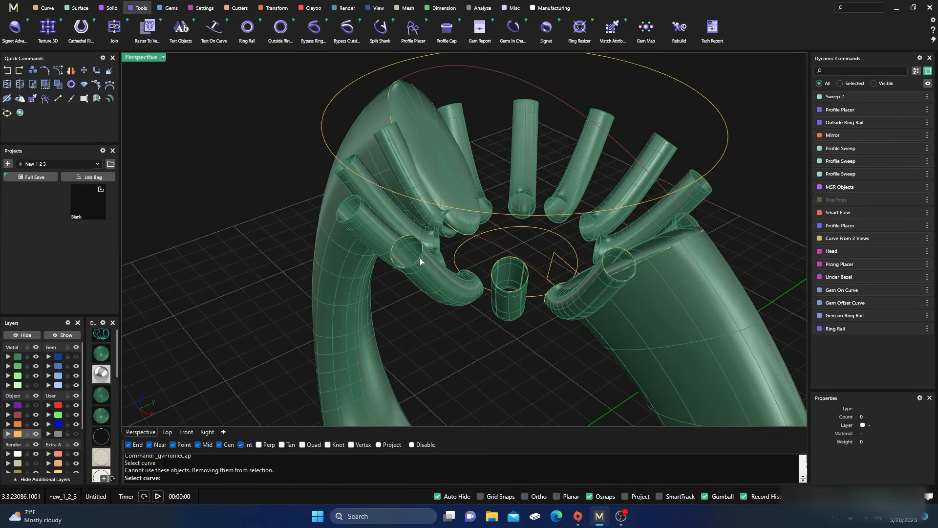
pyautogui.click(420, 257)
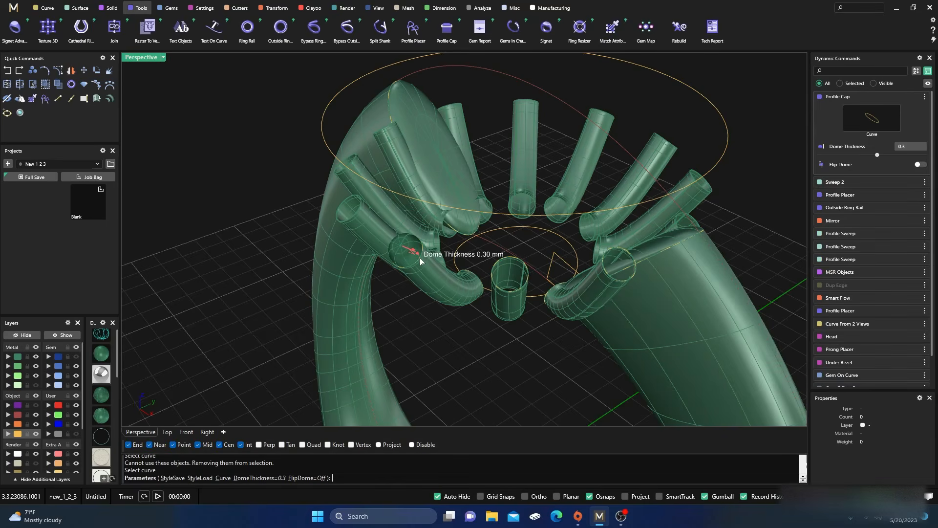
pyautogui.moveTo(424, 272)
pyautogui.mouseDown(button='right')
pyautogui.moveTo(421, 327)
pyautogui.moveTo(385, 320)
pyautogui.mouseUp(button='right')
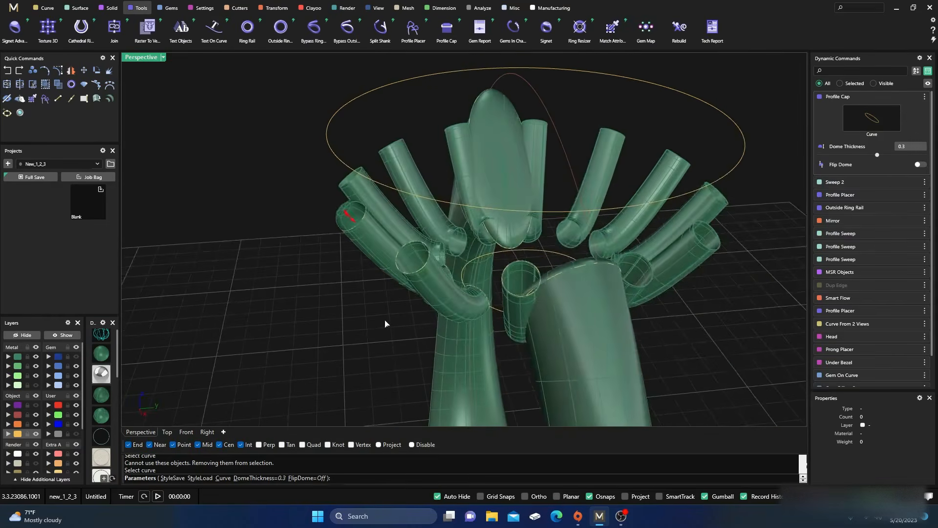
pyautogui.scroll(5, 343, 207)
pyautogui.moveTo(348, 224)
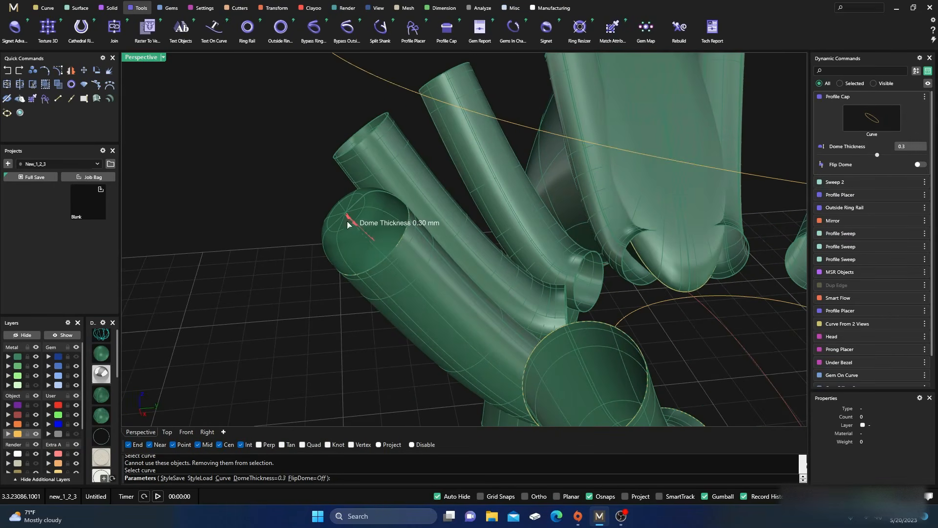
pyautogui.moveTo(351, 221); pyautogui.dragTo(377, 240)
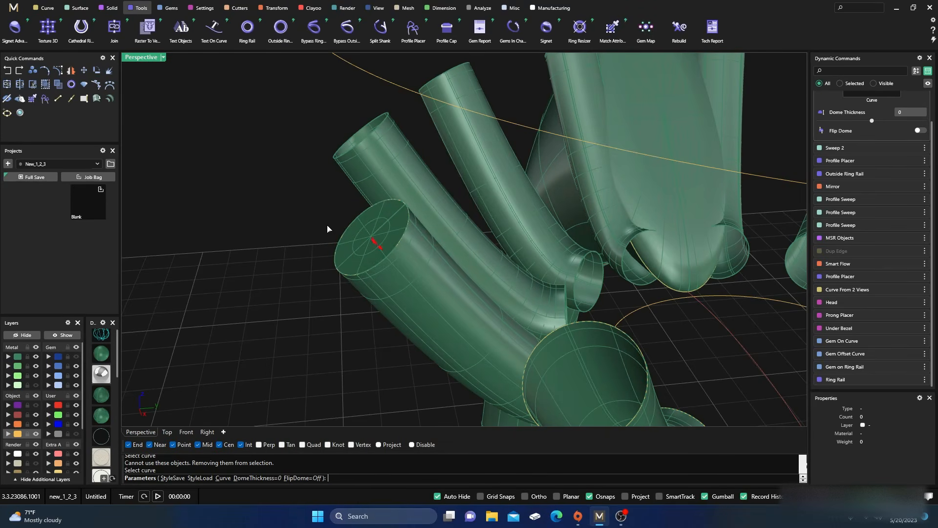
pyautogui.scroll(-4, 307, 267)
pyautogui.rightClick(307, 266)
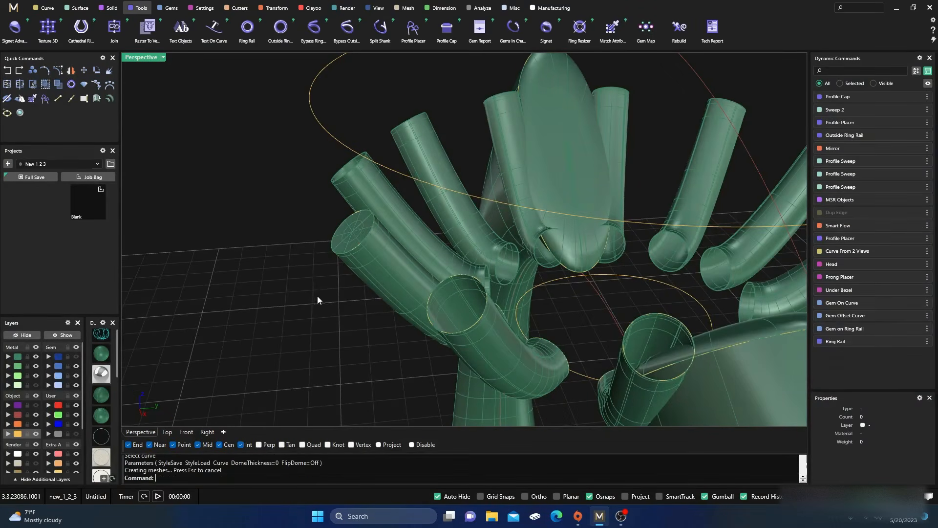
# Cap the inner, curved end of the same strut with a Profile Cap, using a dome thickness of 0.2
pyautogui.moveTo(329, 302); pyautogui.dragTo(263, 318, button='right')
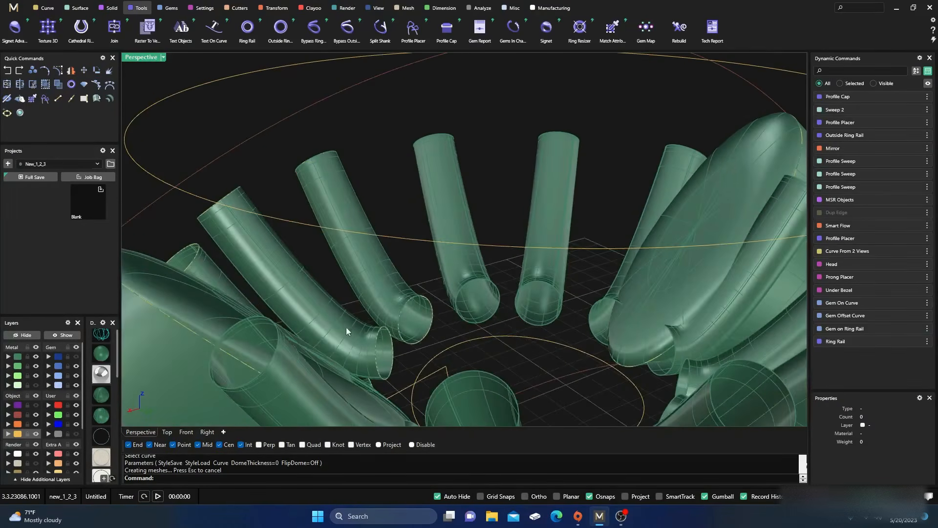
pyautogui.scroll(4, 359, 319)
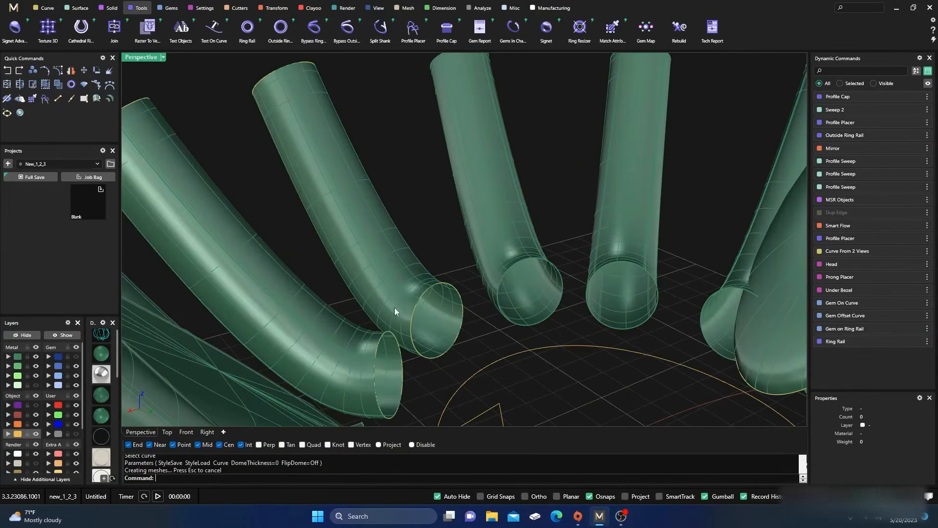
pyautogui.click(450, 288)
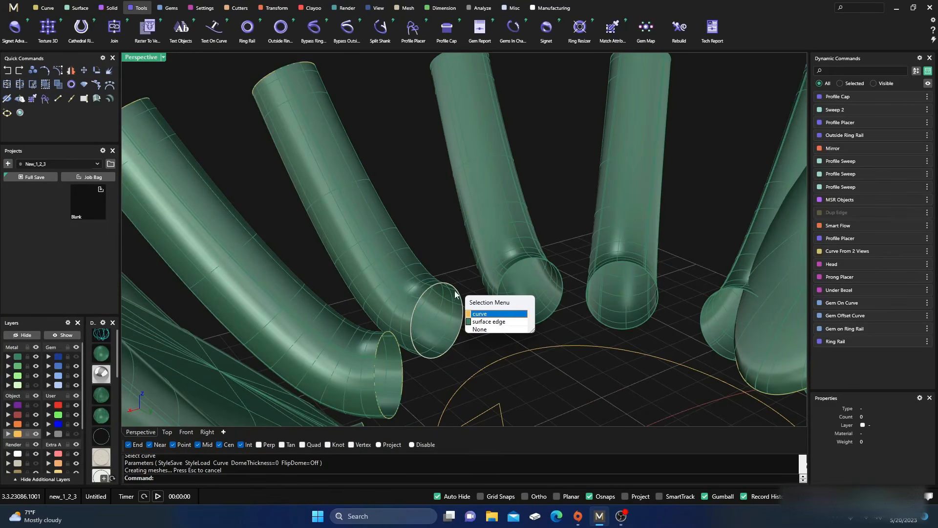
pyautogui.click(477, 317)
pyautogui.rightClick(451, 249)
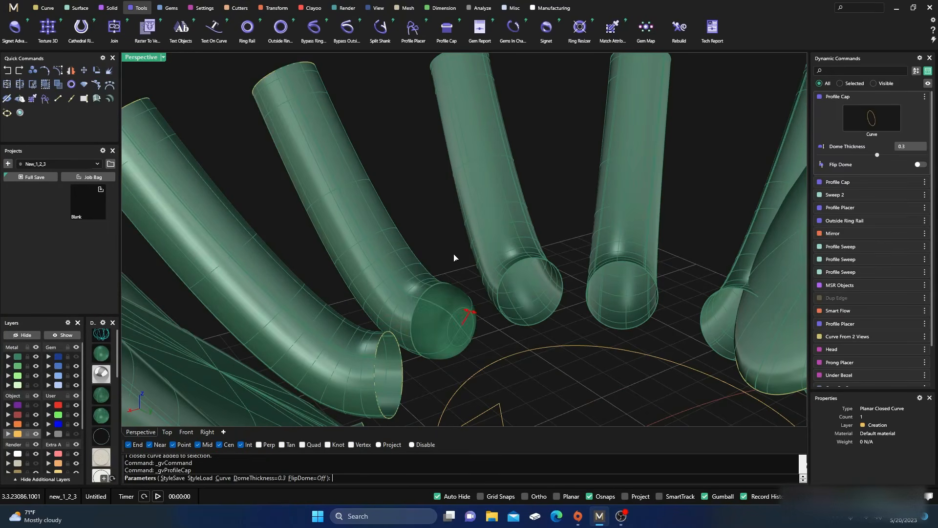
pyautogui.moveTo(471, 315); pyautogui.dragTo(458, 312)
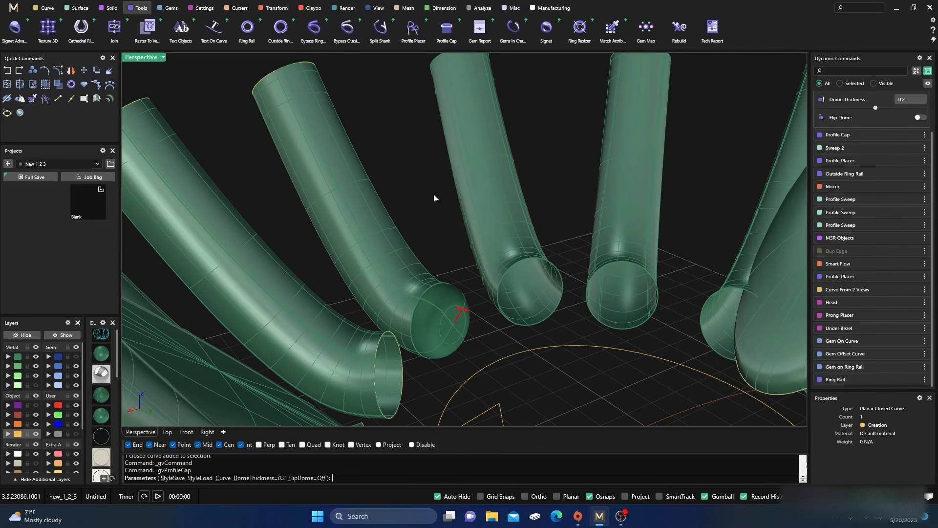
pyautogui.press('Return')
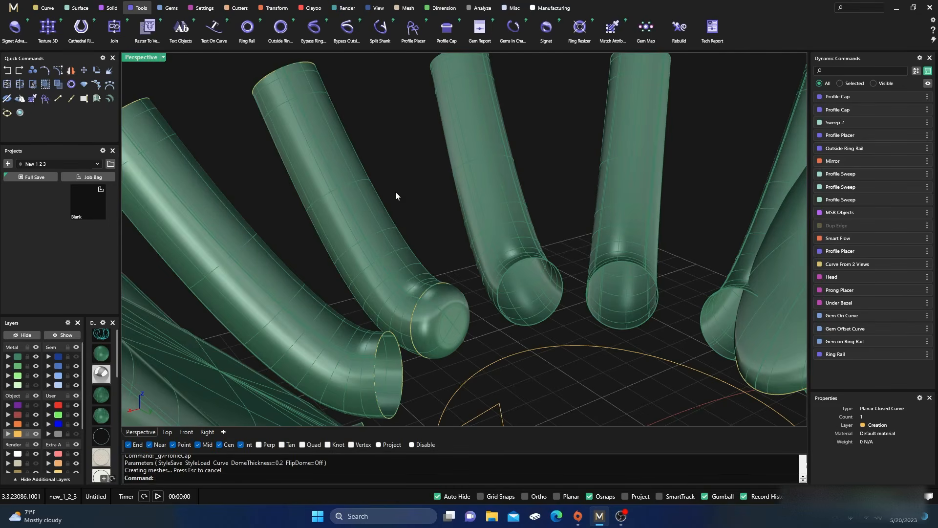
# Examine the capped strut by selecting its tube and end caps individually to check whether they are separate surfaces
pyautogui.scroll(-9, 360, 188)
pyautogui.moveTo(321, 232); pyautogui.dragTo(397, 285, button='right')
pyautogui.scroll(5, 349, 228)
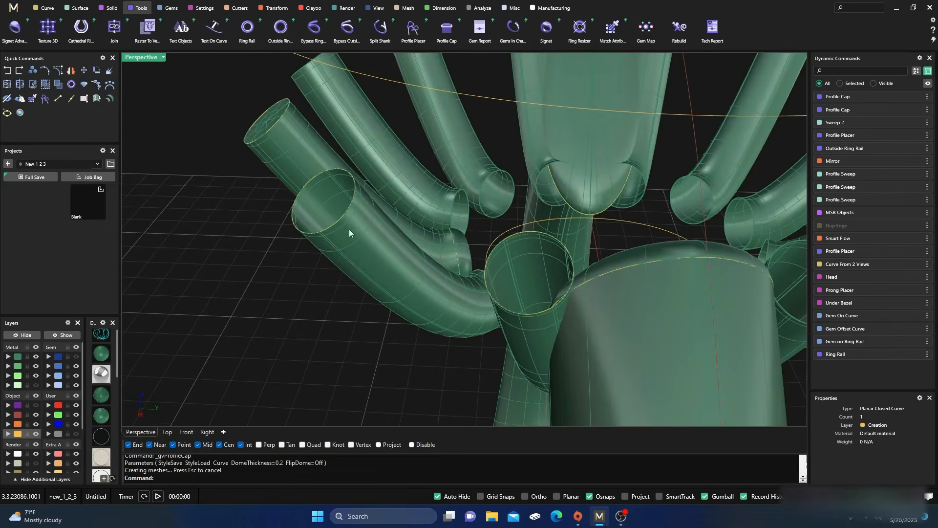
pyautogui.click(270, 125)
pyautogui.click(313, 157)
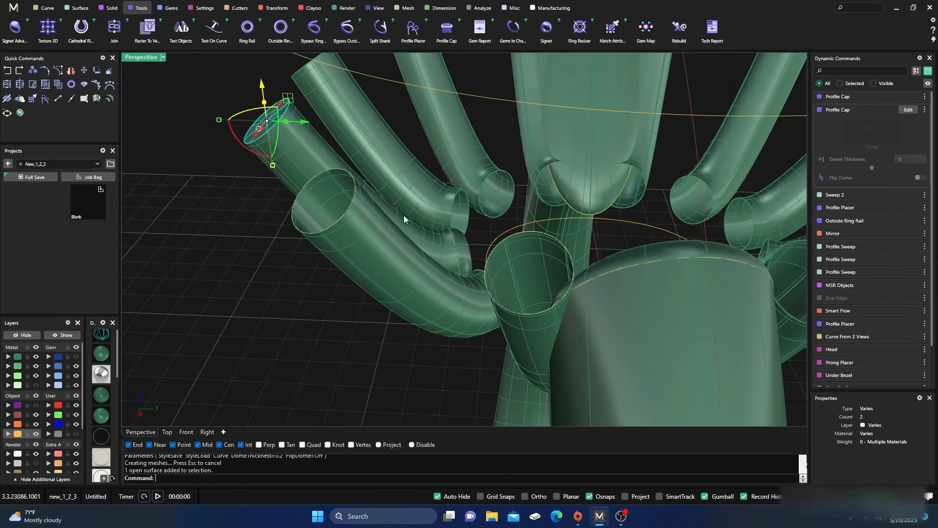
pyautogui.click(227, 206)
pyautogui.scroll(-6, 258, 258)
pyautogui.moveTo(259, 260); pyautogui.dragTo(333, 276, button='right')
pyautogui.click(400, 292)
pyautogui.scroll(3, 405, 291)
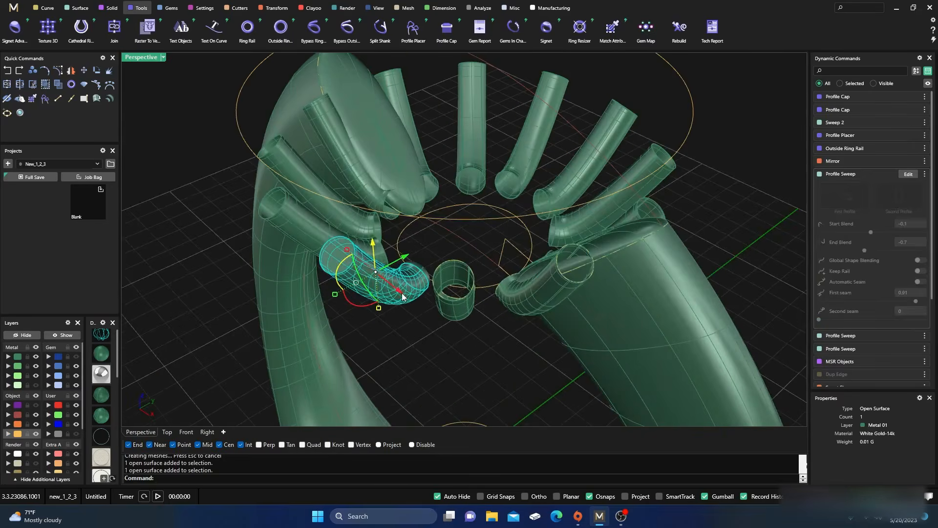
pyautogui.click(424, 281)
pyautogui.click(423, 243)
pyautogui.moveTo(423, 242); pyautogui.dragTo(405, 274, button='right')
pyautogui.scroll(4, 365, 304)
pyautogui.click(407, 264)
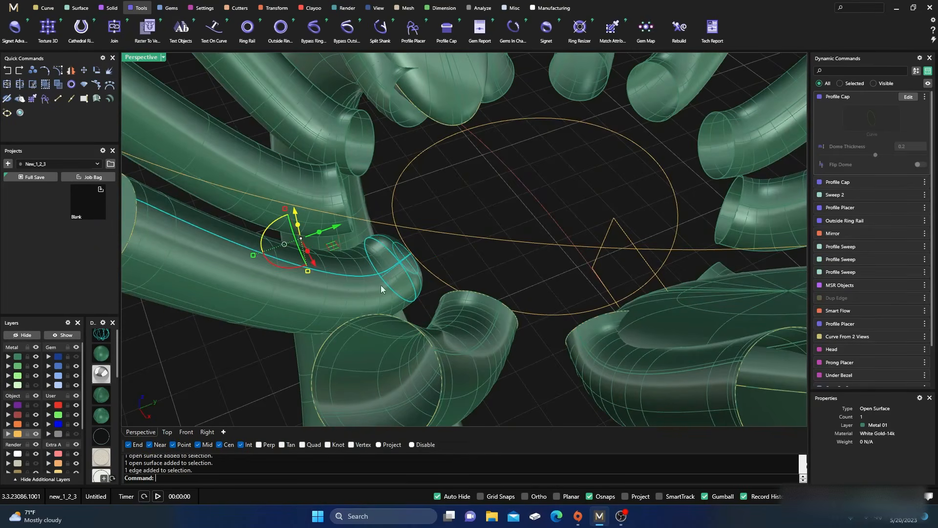
pyautogui.scroll(-3, 371, 285)
pyautogui.click(286, 304)
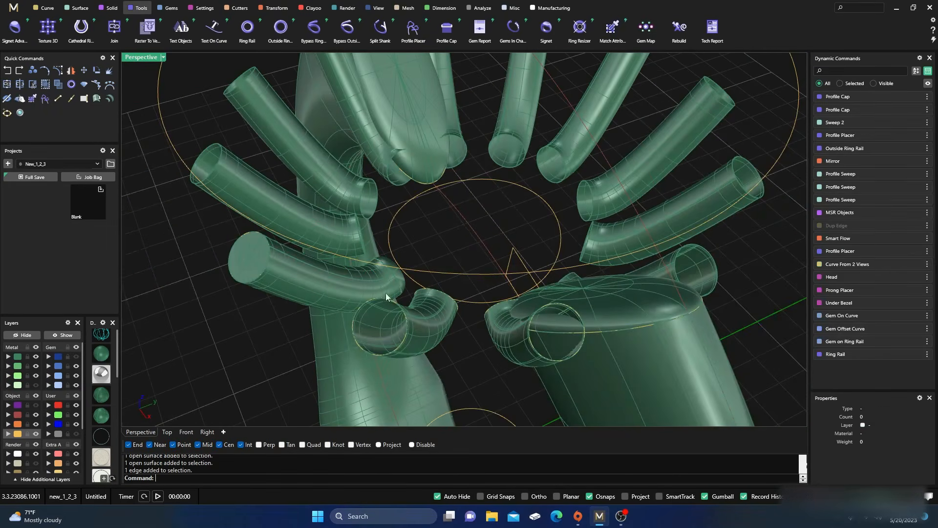
# Join the strut tube and its two end caps into one polysurface with the standard, non-parametric Join
pyautogui.scroll(3, 386, 291)
pyautogui.click(389, 288)
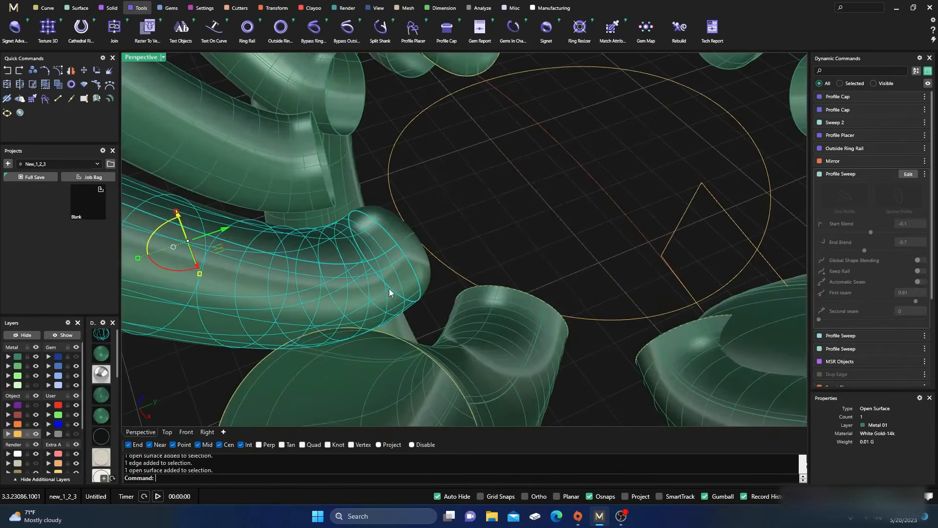
pyautogui.keyDown('shift'); pyautogui.click(417, 256); pyautogui.keyUp('shift')
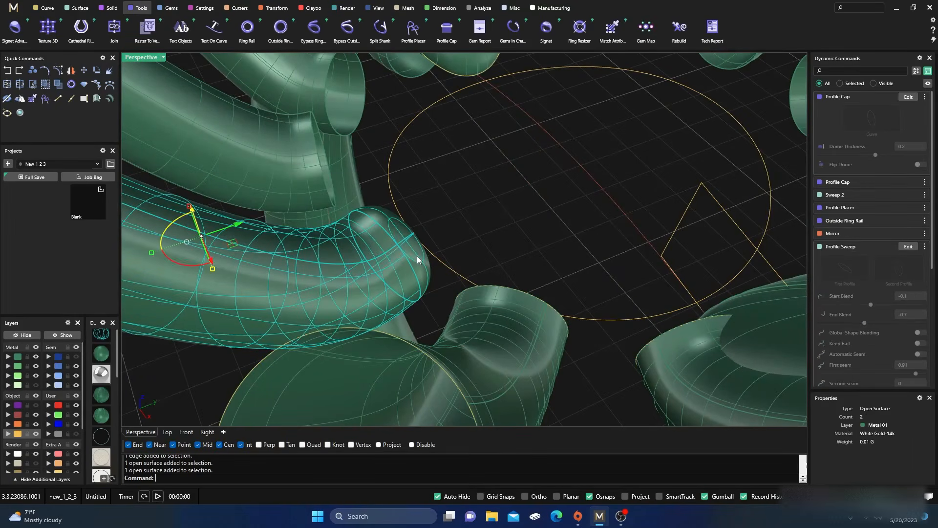
pyautogui.scroll(-4, 417, 256)
pyautogui.scroll(3, 232, 220)
pyautogui.keyDown('shift'); pyautogui.click(247, 216); pyautogui.keyUp('shift')
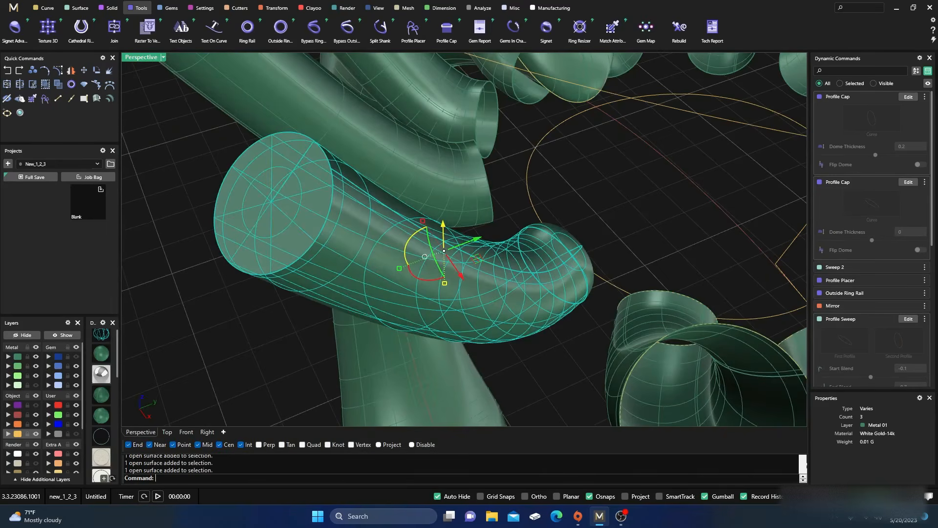
pyautogui.scroll(-3, 250, 229)
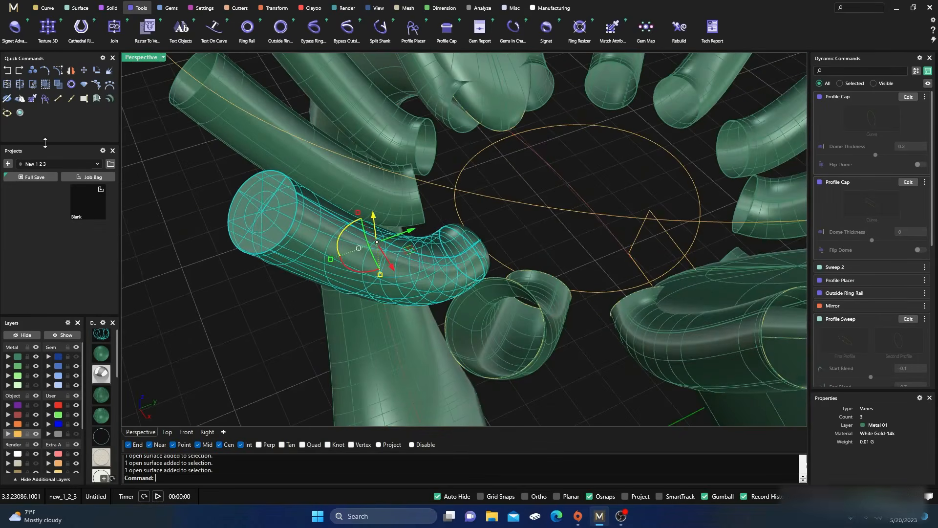
pyautogui.click(8, 85)
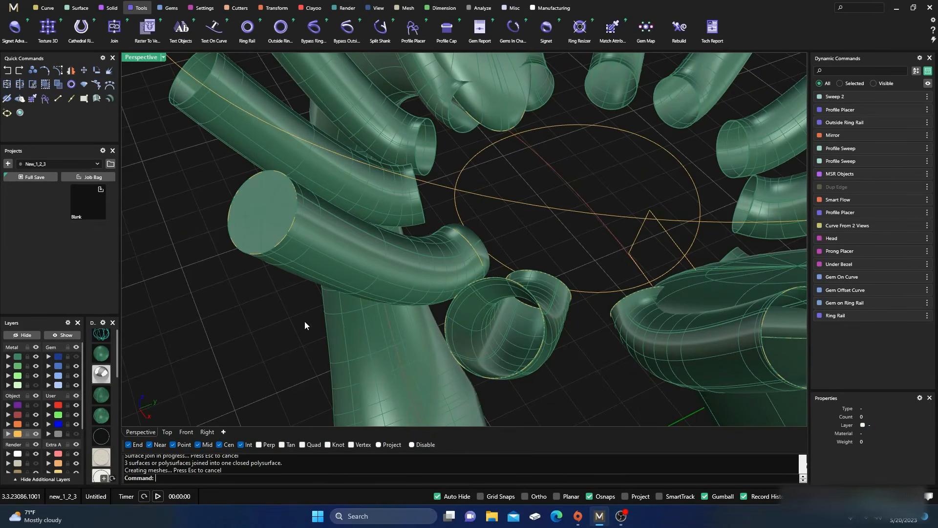
# Check the joined strut as a single object and undo the last join
pyautogui.click(371, 289)
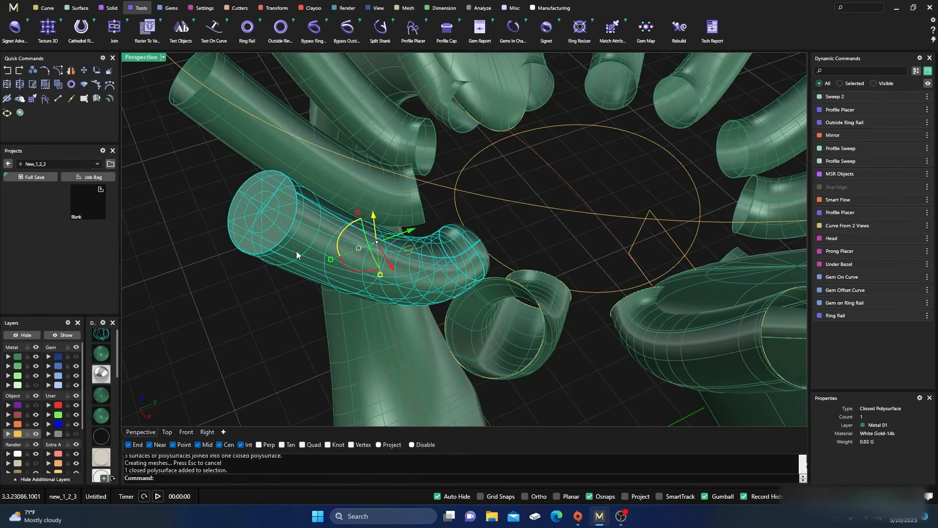
pyautogui.click(7, 73)
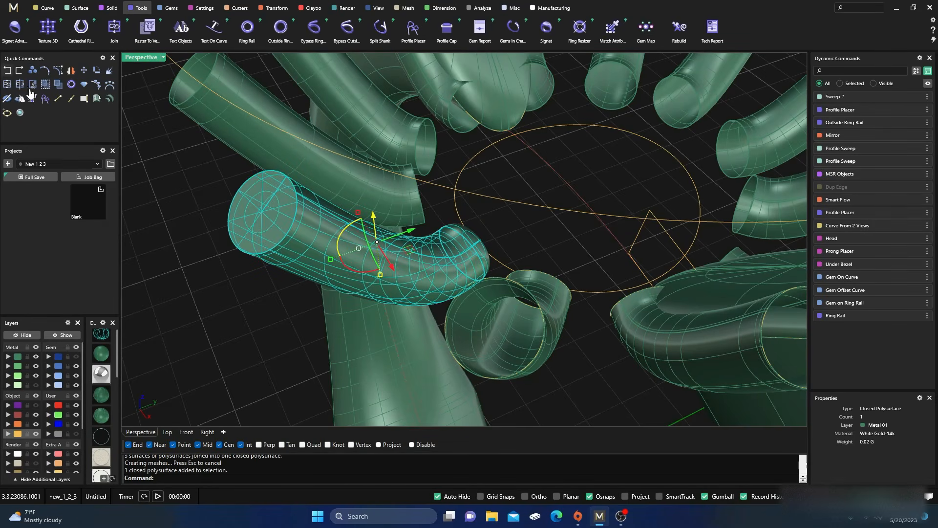
pyautogui.click(247, 241)
pyautogui.click(233, 330)
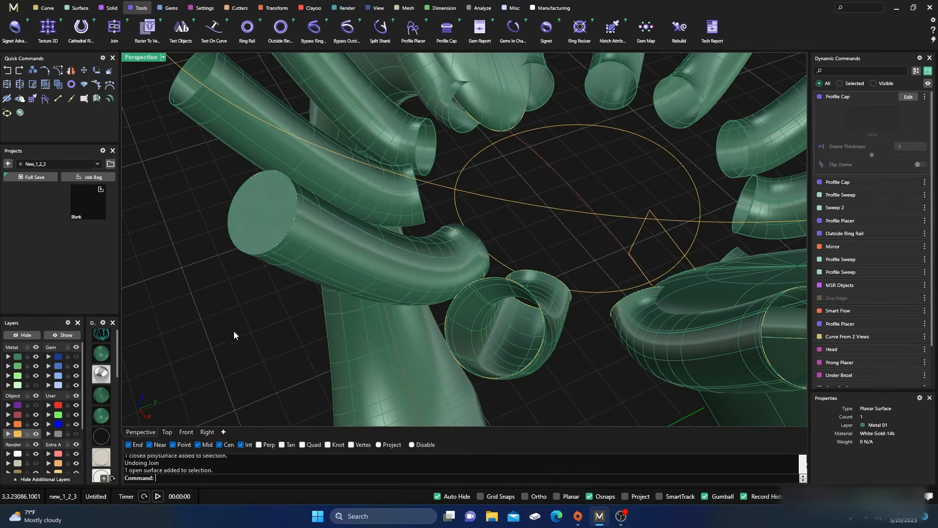
# Join the strut tube with its flat and domed end caps using the parametric Join tool, and check the resulting solid
pyautogui.click(48, 7)
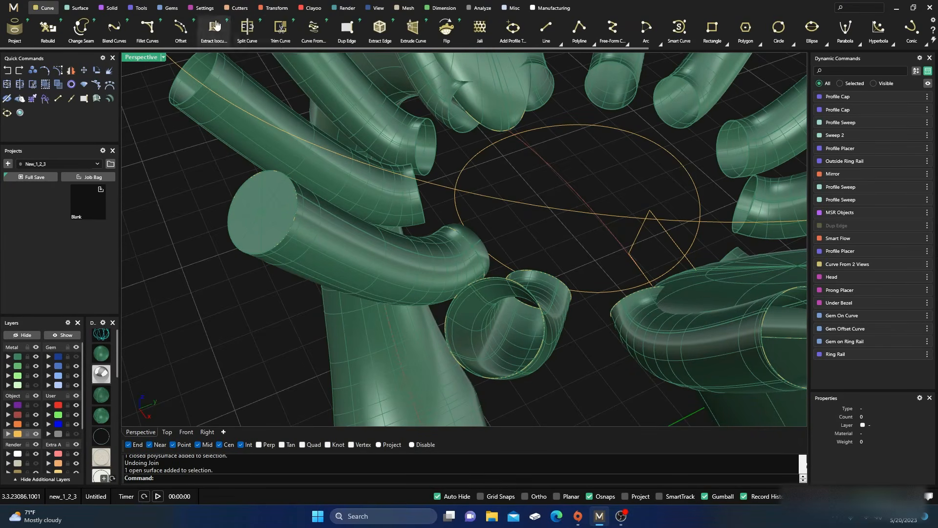
pyautogui.click(142, 8)
pyautogui.click(114, 28)
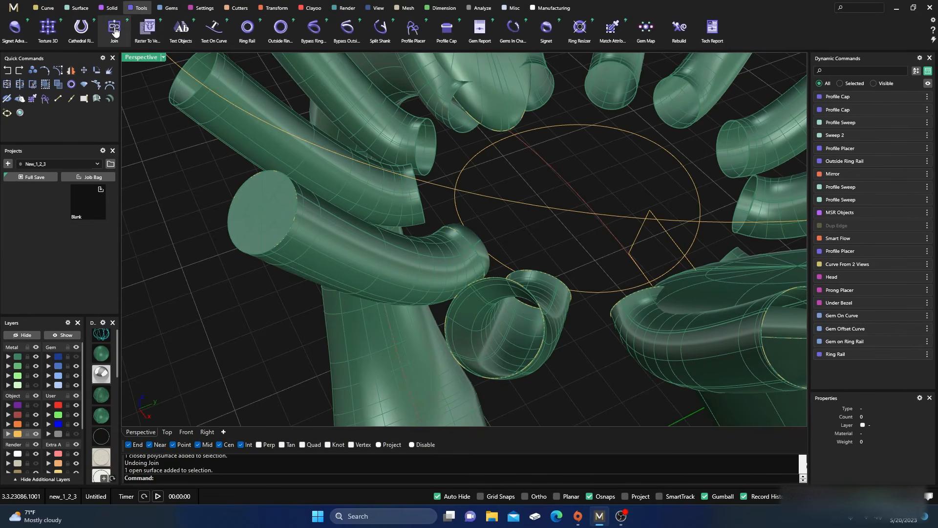
pyautogui.click(262, 230)
pyautogui.click(320, 260)
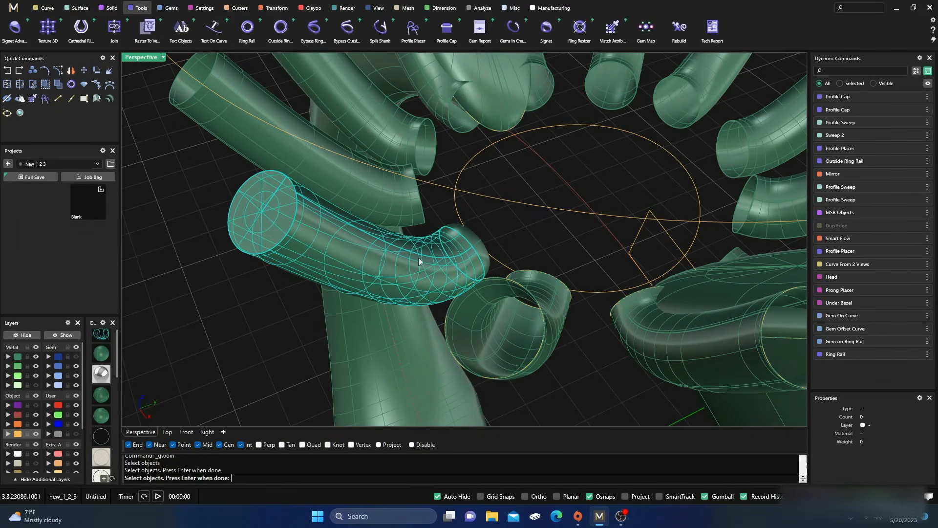
pyautogui.click(481, 248)
pyautogui.press('Return')
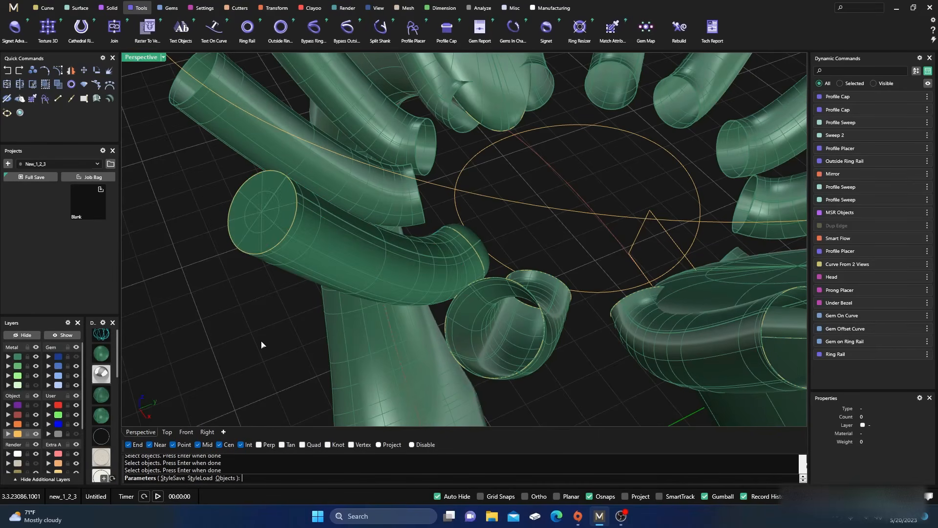
pyautogui.click(306, 262)
pyautogui.press('Escape')
pyautogui.click(295, 256)
pyautogui.click(256, 299)
pyautogui.moveTo(245, 321); pyautogui.dragTo(282, 315, button='right')
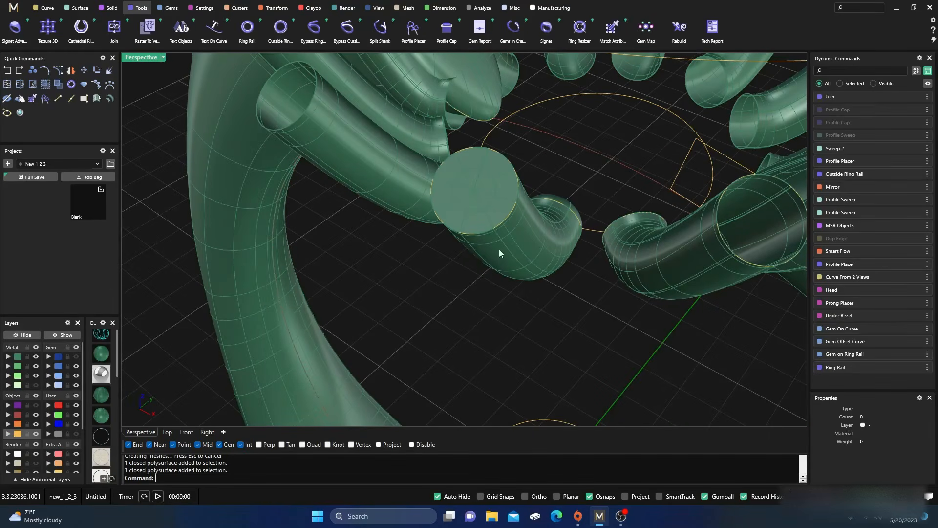
pyautogui.scroll(-5, 268, 316)
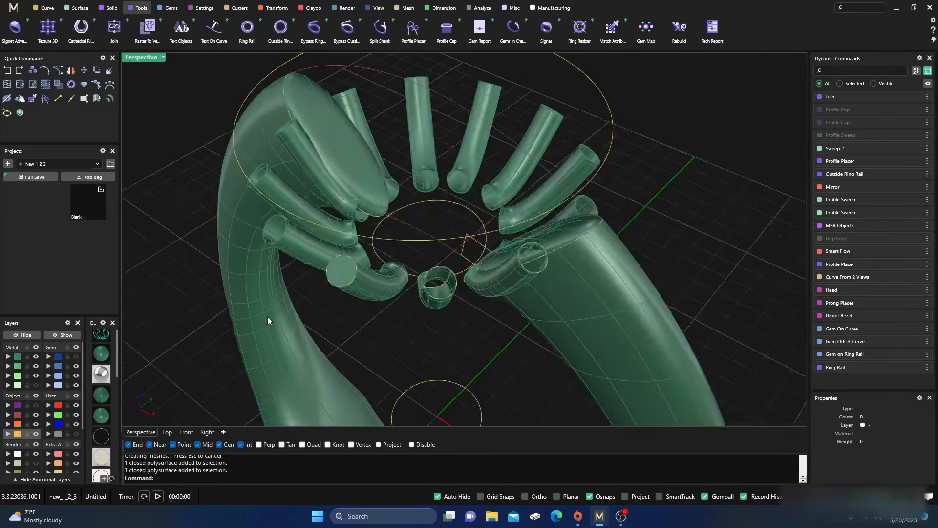
pyautogui.moveTo(301, 350); pyautogui.dragTo(298, 321, button='right')
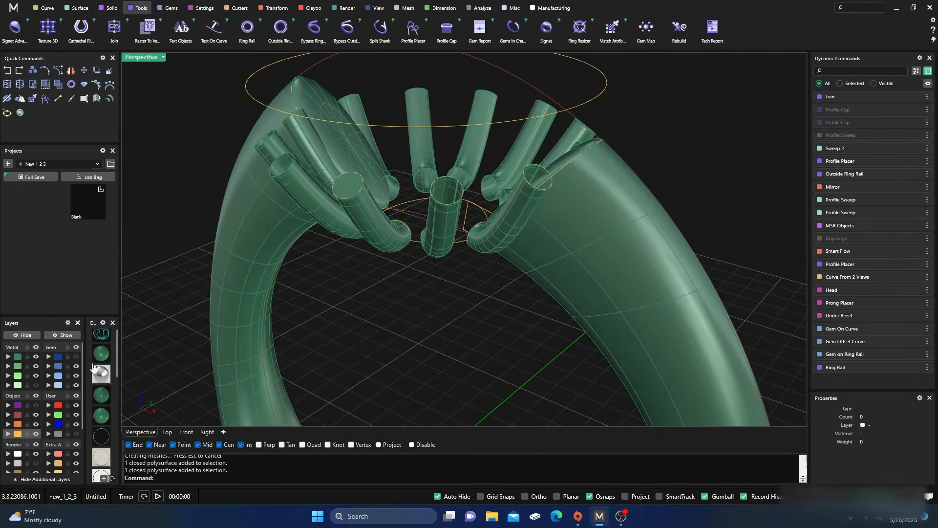
# Show the Setting layer with the purple head and select the halo prongs to check where they meet the struts
pyautogui.click(36, 406)
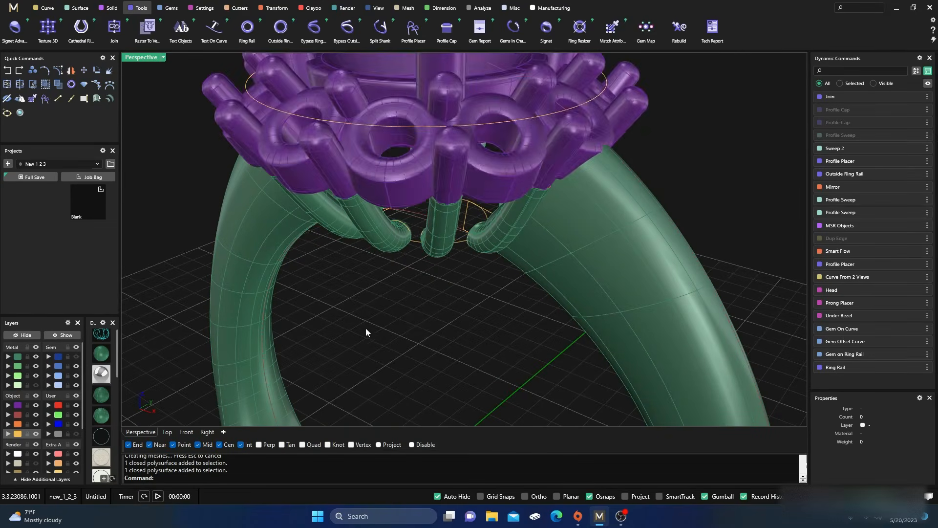
pyautogui.moveTo(366, 328); pyautogui.dragTo(371, 332, button='right')
pyautogui.click(335, 208)
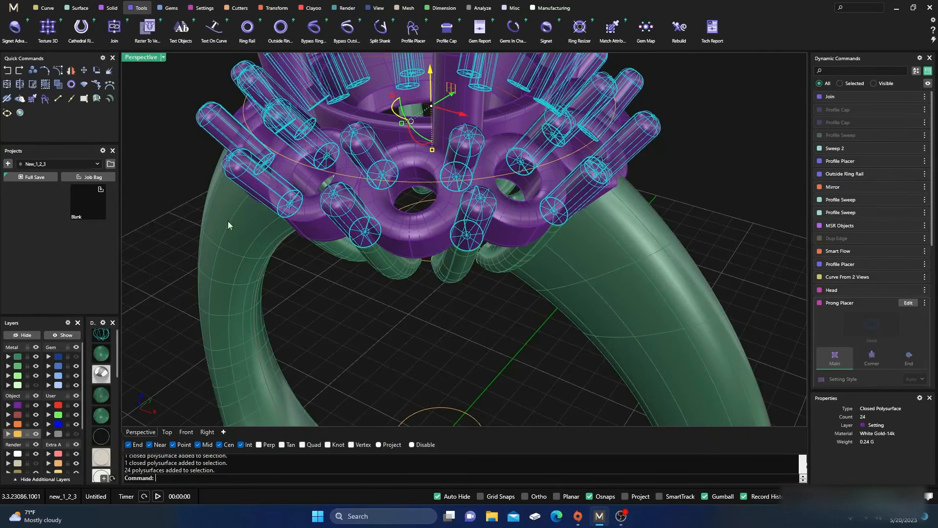
pyautogui.click(341, 313)
pyautogui.moveTo(340, 313); pyautogui.dragTo(377, 208, button='right')
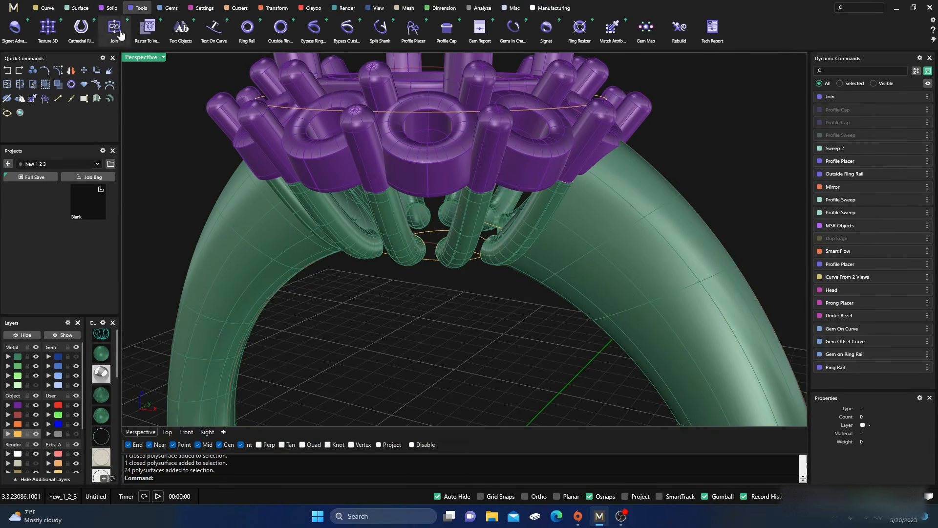
# Boolean-union the joined front strut with the halo prong directly above it
pyautogui.click(109, 7)
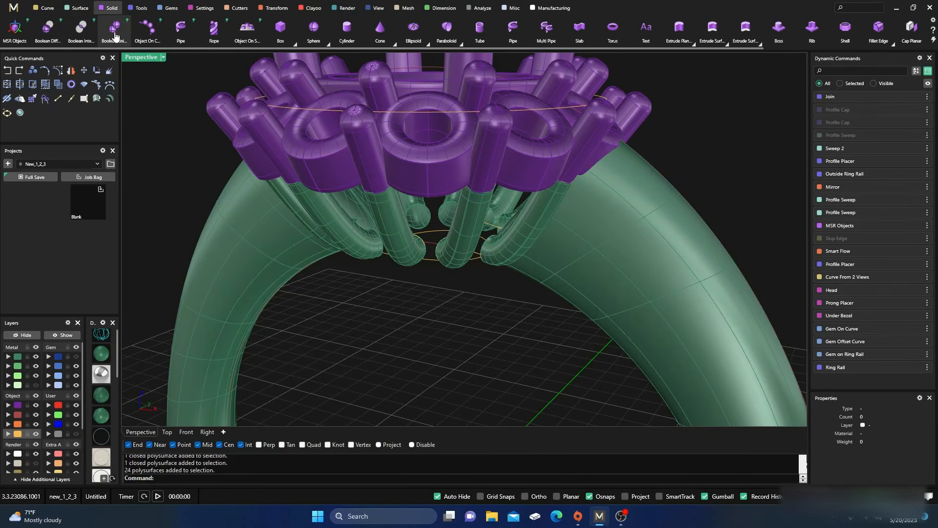
pyautogui.click(115, 35)
pyautogui.click(390, 231)
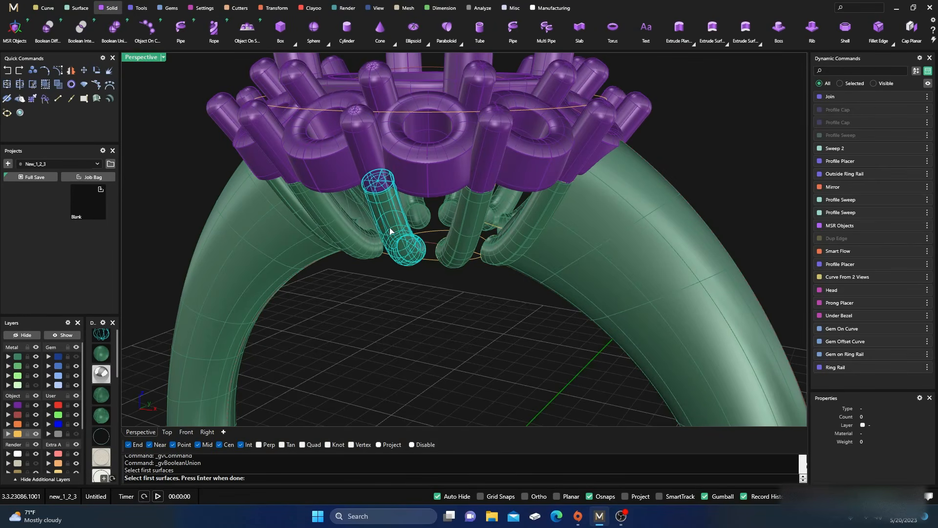
pyautogui.press('Return')
pyautogui.click(371, 157)
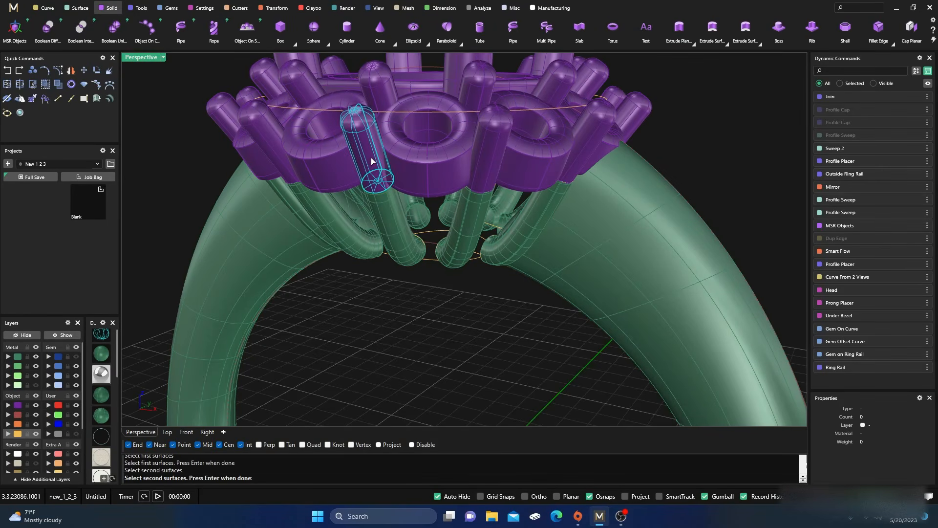
pyautogui.press('Return')
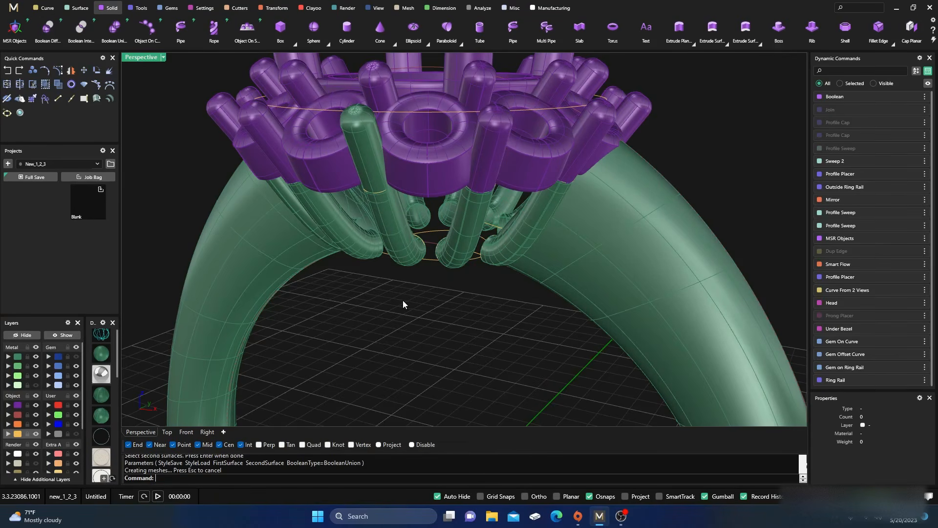
# Examine the united strut and prong beside the neighbouring struts, selecting them to check that each is one closed solid
pyautogui.scroll(-8, 403, 300)
pyautogui.moveTo(403, 300); pyautogui.dragTo(371, 288, button='right')
pyautogui.scroll(5, 374, 286)
pyautogui.click(383, 279)
pyautogui.click(398, 290)
pyautogui.click(399, 285)
pyautogui.click(372, 319)
pyautogui.moveTo(372, 320); pyautogui.dragTo(400, 316, button='right')
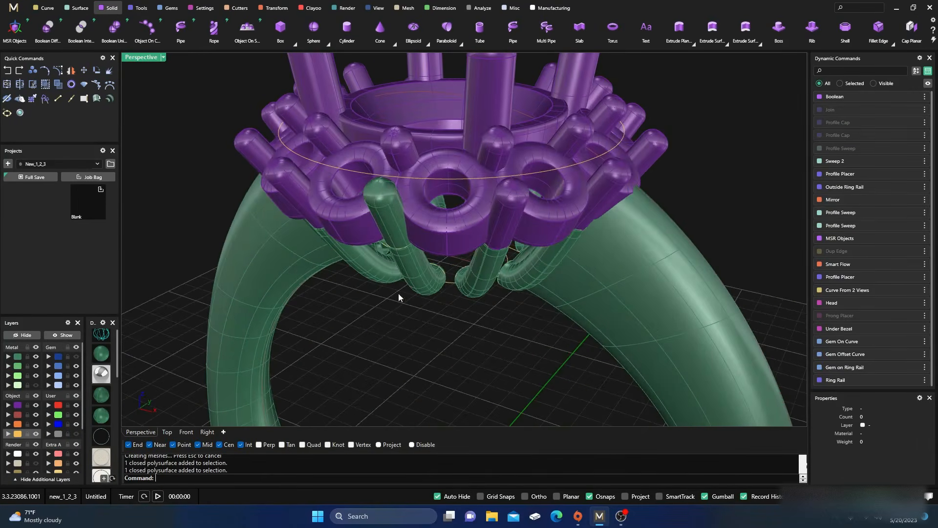
pyautogui.click(390, 231)
pyautogui.click(367, 349)
pyautogui.moveTo(367, 348); pyautogui.dragTo(403, 325, button='right')
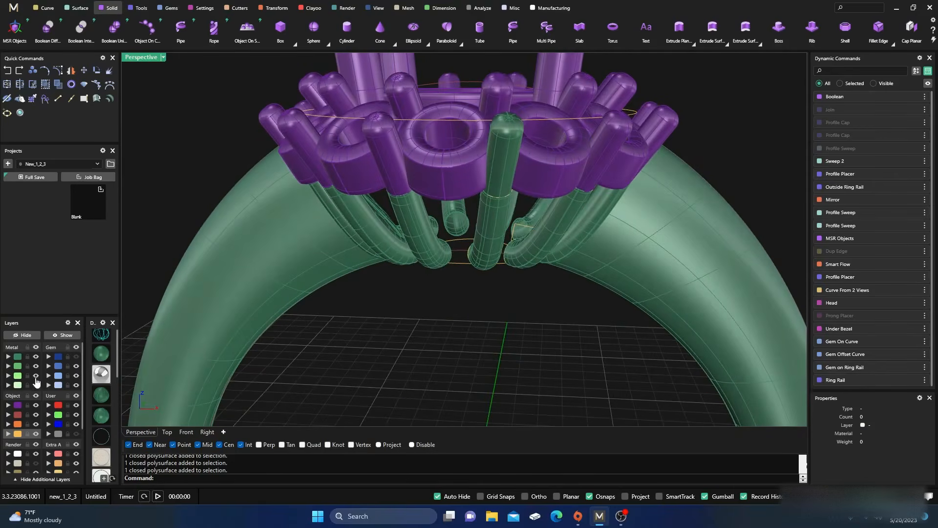
# Show the base ring beneath the head and Boolean-union it with the united strut and prong
pyautogui.scroll(5, 447, 266)
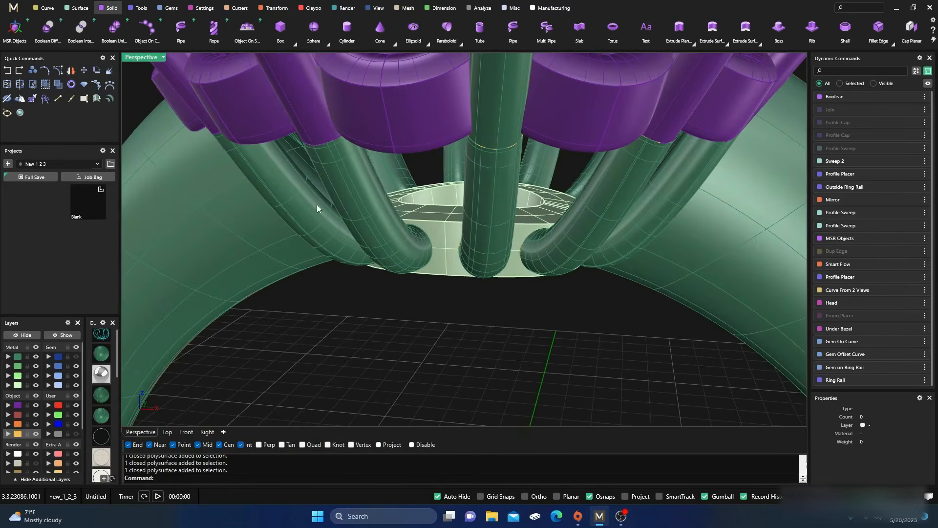
pyautogui.click(114, 27)
pyautogui.click(447, 268)
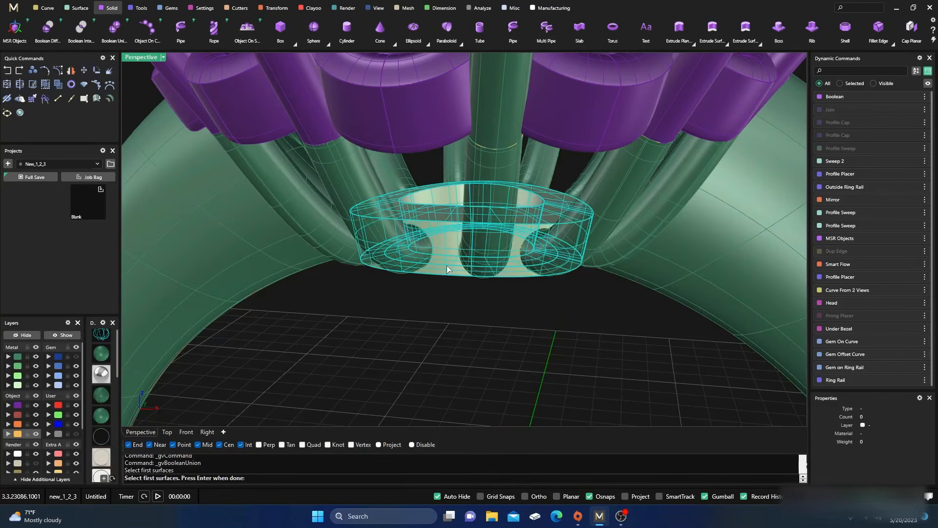
pyautogui.press('Return')
pyautogui.click(493, 195)
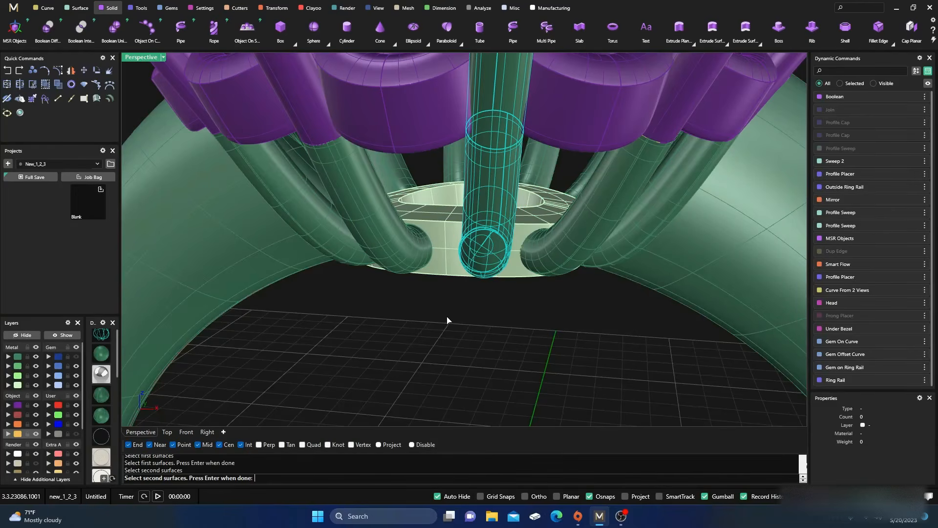
pyautogui.press('Return')
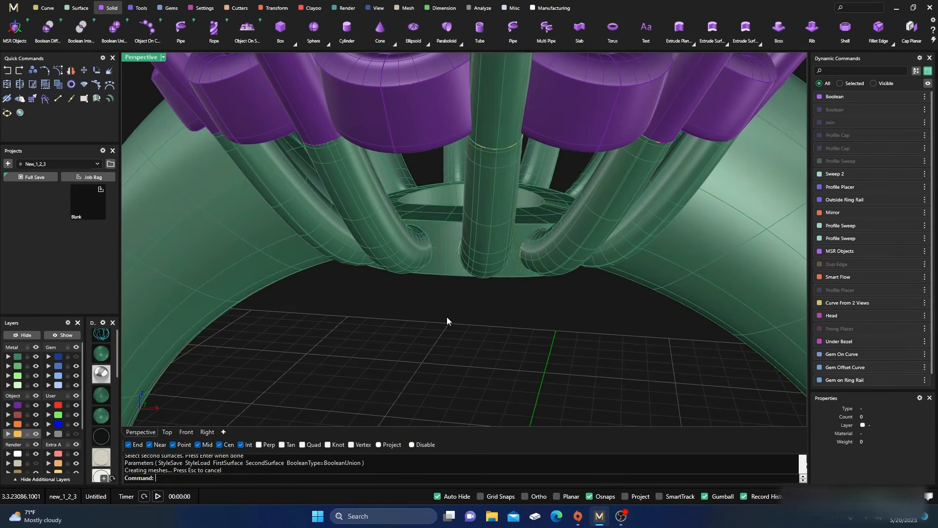
# Show the hidden first Gem layer so the centre stone and halo stones appear on the ring
pyautogui.scroll(-5, 447, 325)
pyautogui.moveTo(450, 331); pyautogui.dragTo(402, 329, button='right')
pyautogui.scroll(-5, 405, 330)
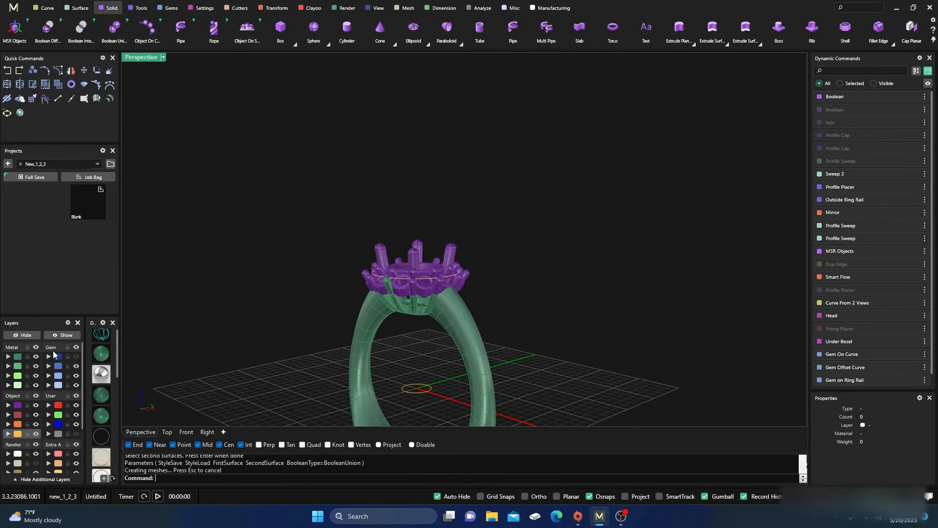
pyautogui.click(76, 356)
pyautogui.scroll(-4, 445, 204)
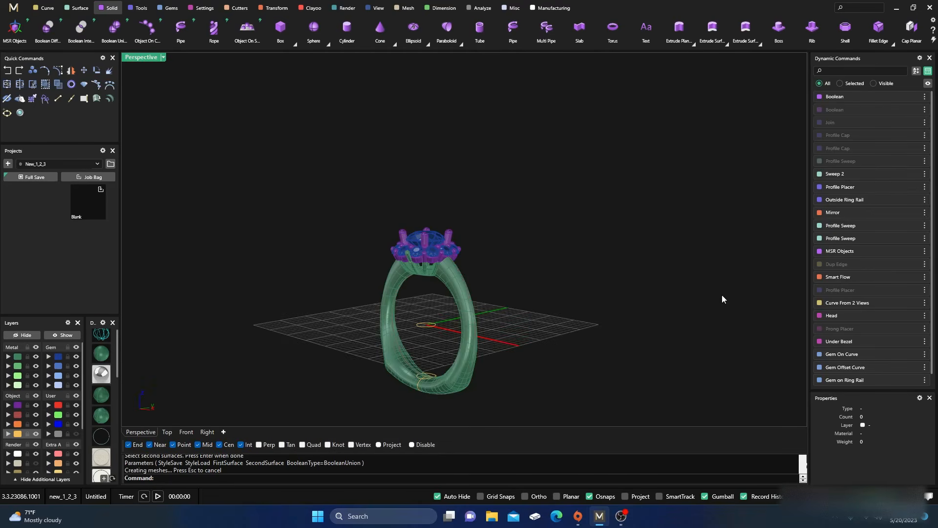
# Set the Ring Rail's finger size to US 10 and check the rebuilt shank, struts and head
pyautogui.scroll(-1, 853, 299)
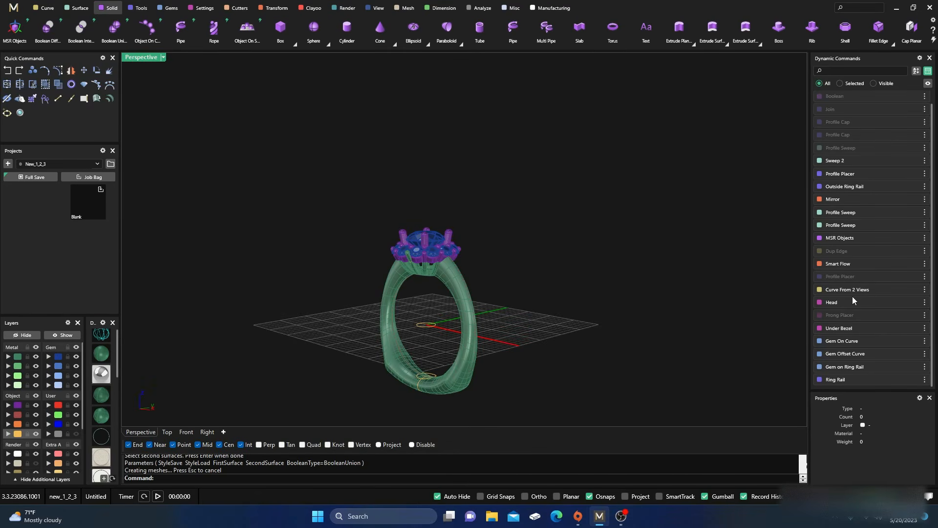
pyautogui.click(907, 379)
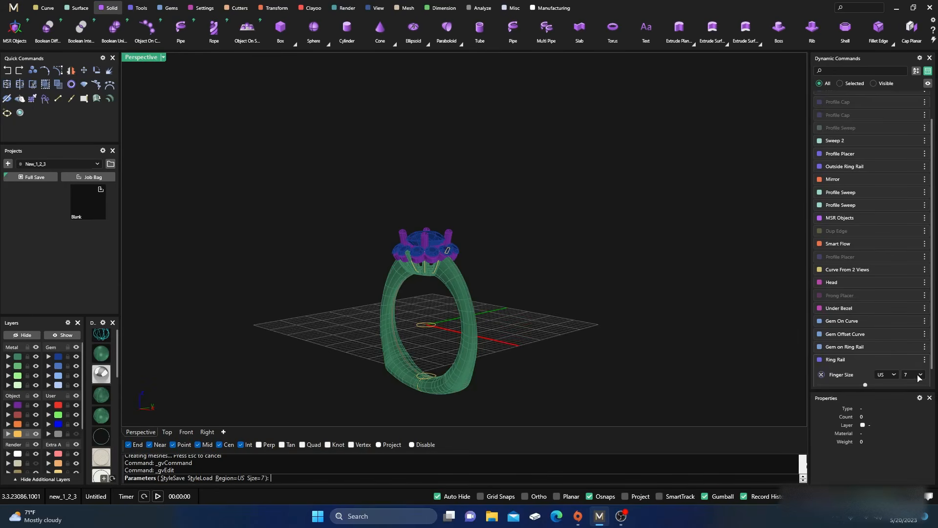
pyautogui.click(917, 375)
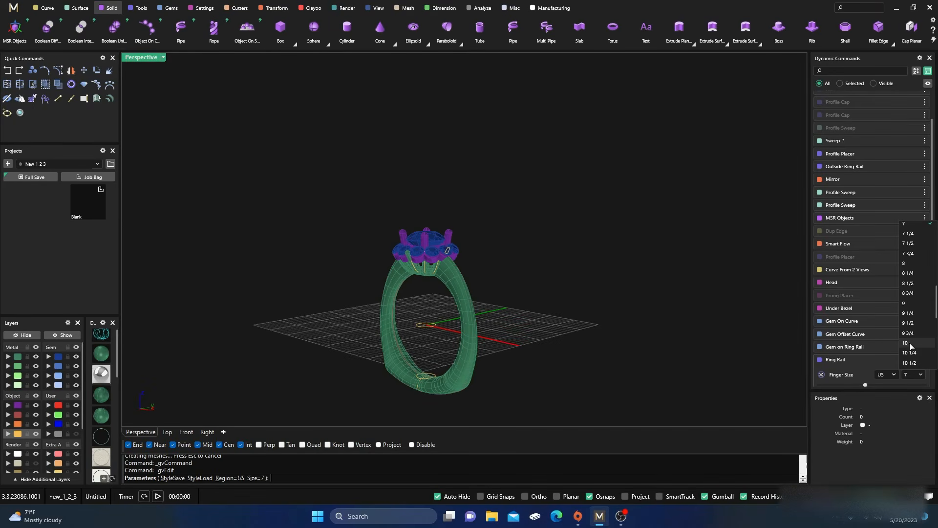
pyautogui.click(909, 344)
pyautogui.moveTo(645, 350); pyautogui.dragTo(669, 353, button='right')
pyautogui.press('Return')
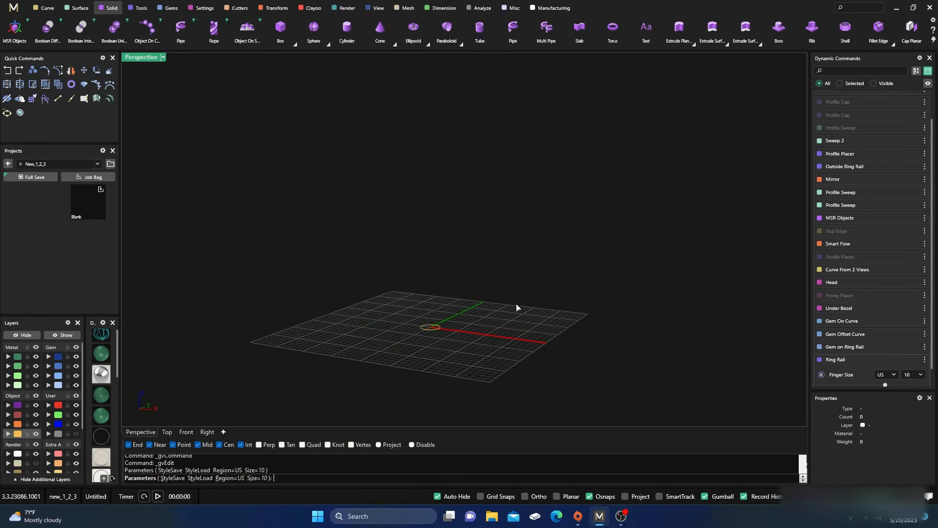
pyautogui.scroll(5, 464, 281)
pyautogui.moveTo(463, 286); pyautogui.dragTo(452, 242, button='right')
pyautogui.scroll(-4, 450, 274)
pyautogui.scroll(5, 430, 309)
pyautogui.scroll(3, 443, 294)
pyautogui.scroll(-5, 443, 294)
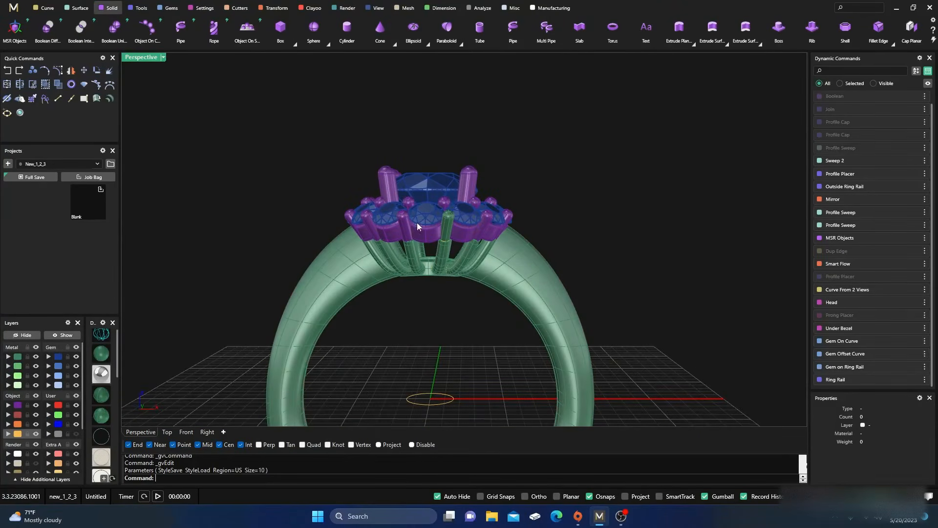
# Scale down the small circle at the origin in its plane so the dependent parts rebuild
pyautogui.click(452, 403)
pyautogui.moveTo(489, 341); pyautogui.dragTo(465, 395, button='right')
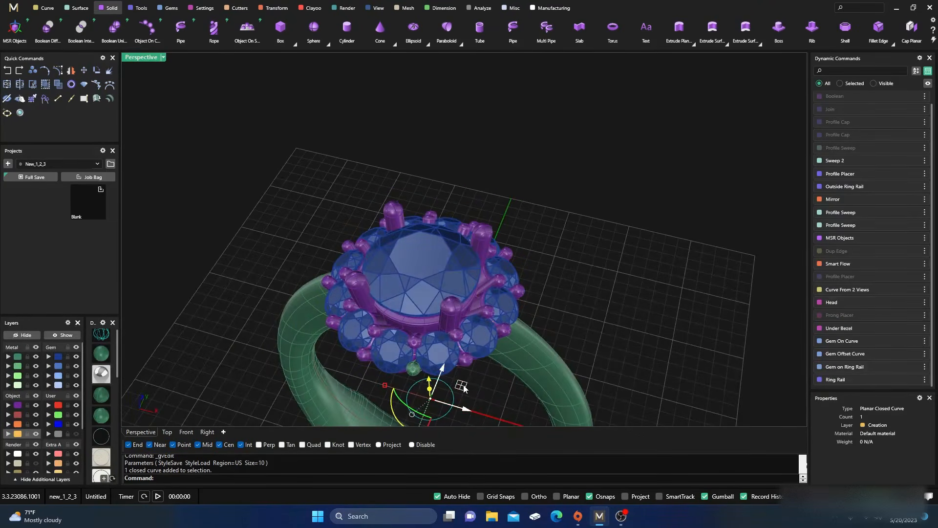
pyautogui.moveTo(459, 384); pyautogui.dragTo(450, 390)
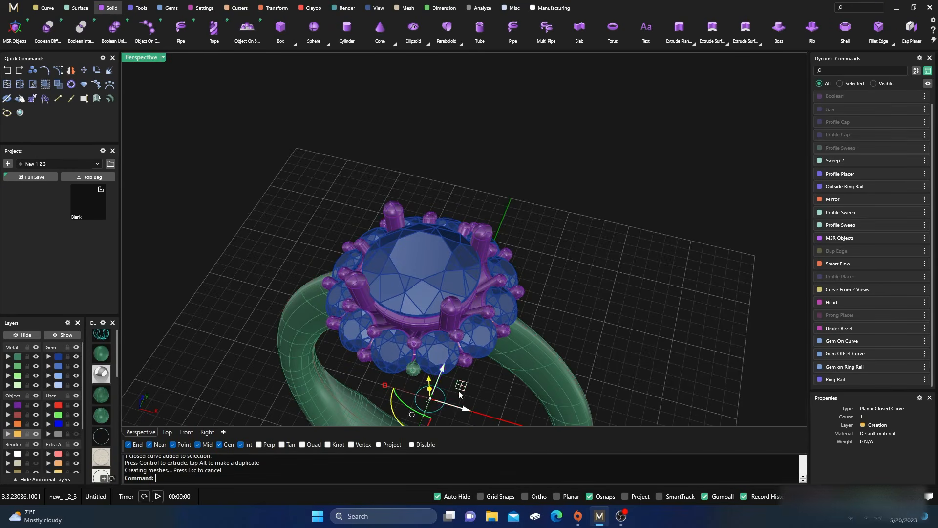
# Examine the rebuilt head up close, including the centre stone, prongs and halo stones
pyautogui.moveTo(491, 414); pyautogui.dragTo(376, 263, button='right')
pyautogui.scroll(5, 373, 227)
pyautogui.moveTo(373, 227); pyautogui.dragTo(471, 344, button='right')
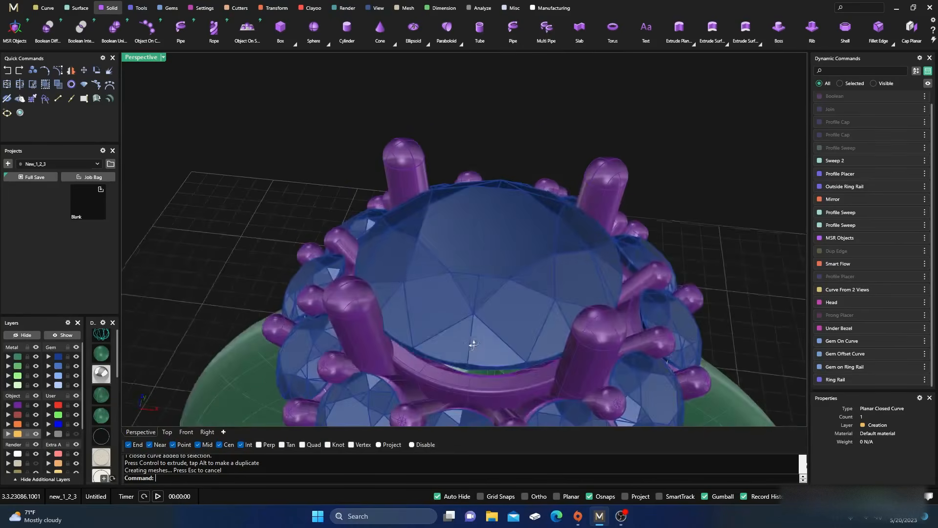
pyautogui.scroll(-4, 502, 284)
pyautogui.scroll(-3, 502, 284)
pyautogui.scroll(5, 491, 365)
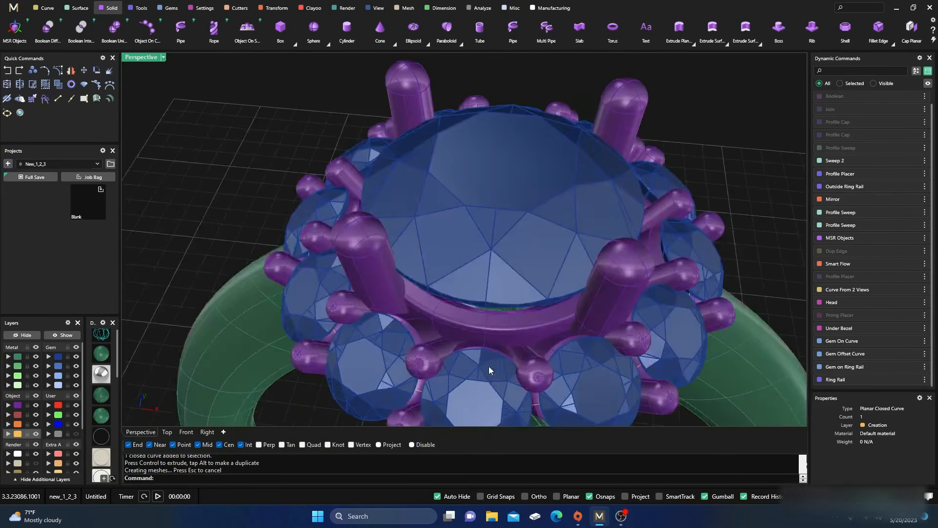
pyautogui.scroll(-4, 491, 366)
pyautogui.moveTo(461, 303); pyautogui.dragTo(467, 354, button='right')
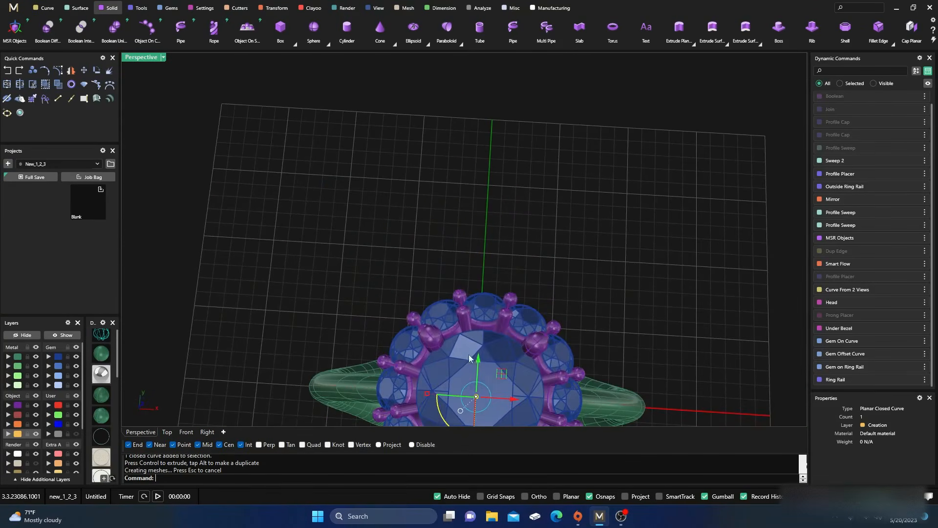
# View the ring from above in the rendered display and return to the layer-coloured shaded display
pyautogui.click(98, 377)
pyautogui.scroll(-6, 423, 149)
pyautogui.moveTo(423, 164); pyautogui.dragTo(359, 207, button='right')
pyautogui.click(359, 207)
pyautogui.scroll(5, 461, 257)
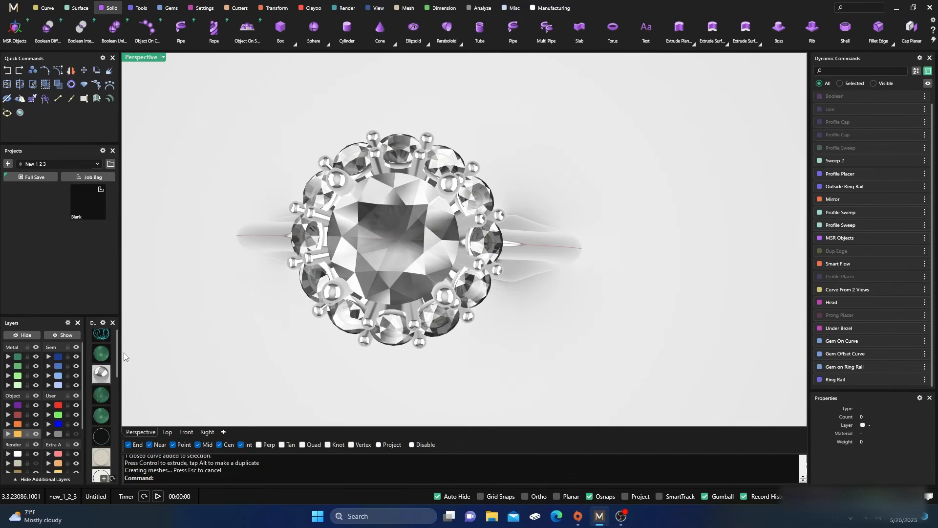
pyautogui.click(103, 359)
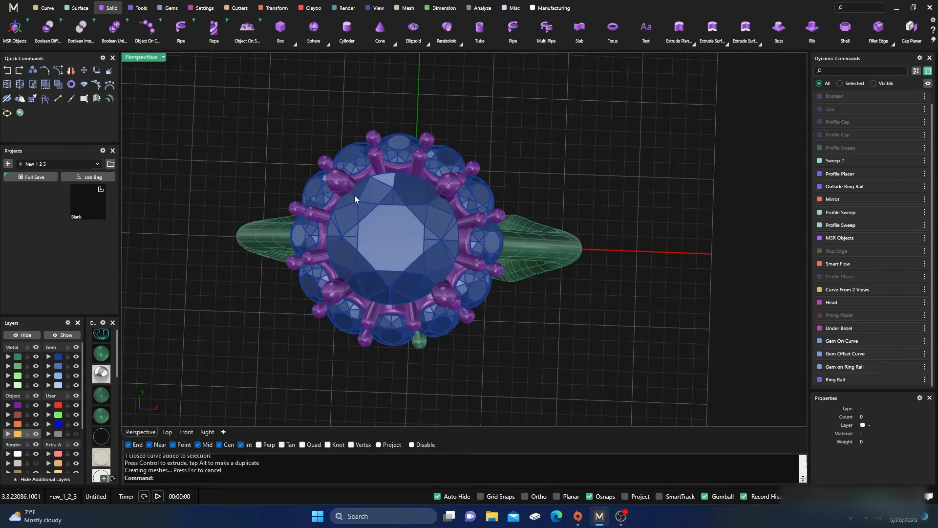
# Maximize the Top view around the head and turn off object snaps
pyautogui.doubleClick(143, 57)
pyautogui.scroll(-5, 274, 139)
pyautogui.scroll(4, 277, 133)
pyautogui.doubleClick(131, 58)
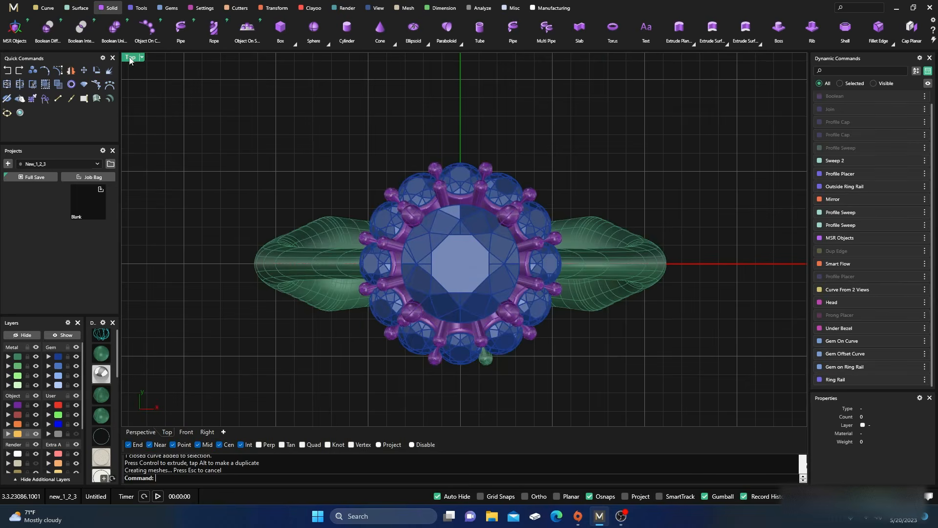
pyautogui.moveTo(383, 160); pyautogui.dragTo(358, 143, button='right')
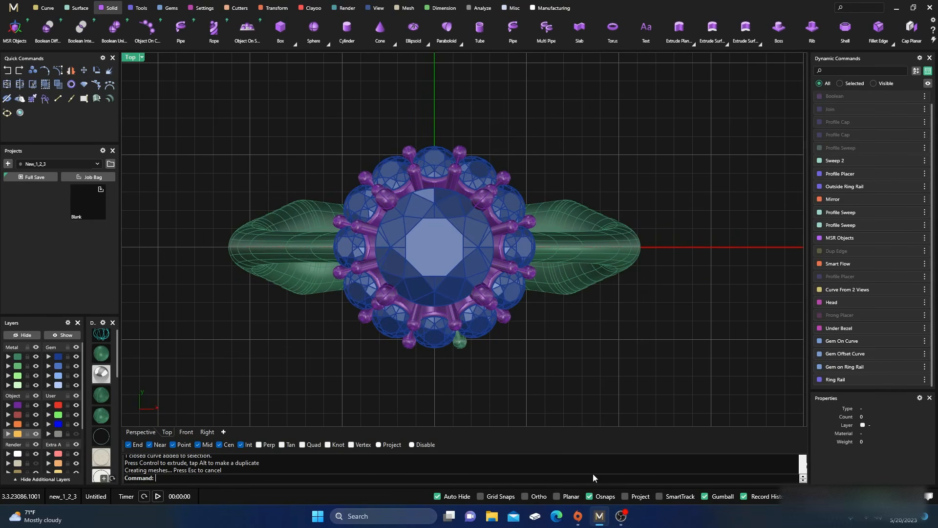
pyautogui.click(591, 496)
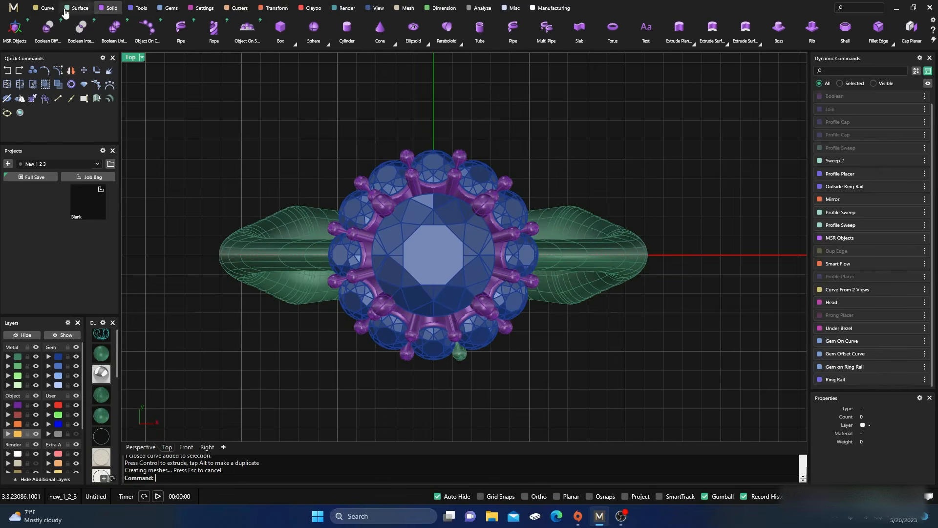
pyautogui.click(44, 8)
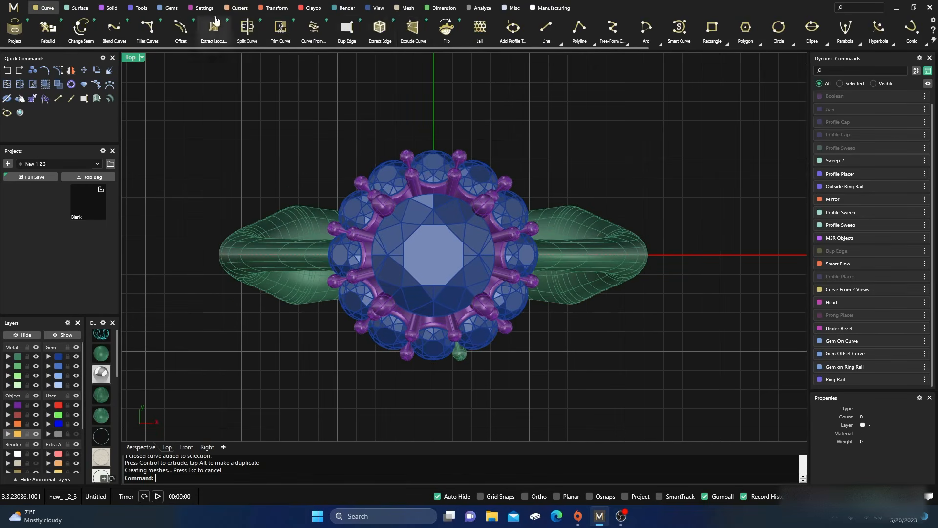
pyautogui.click(779, 30)
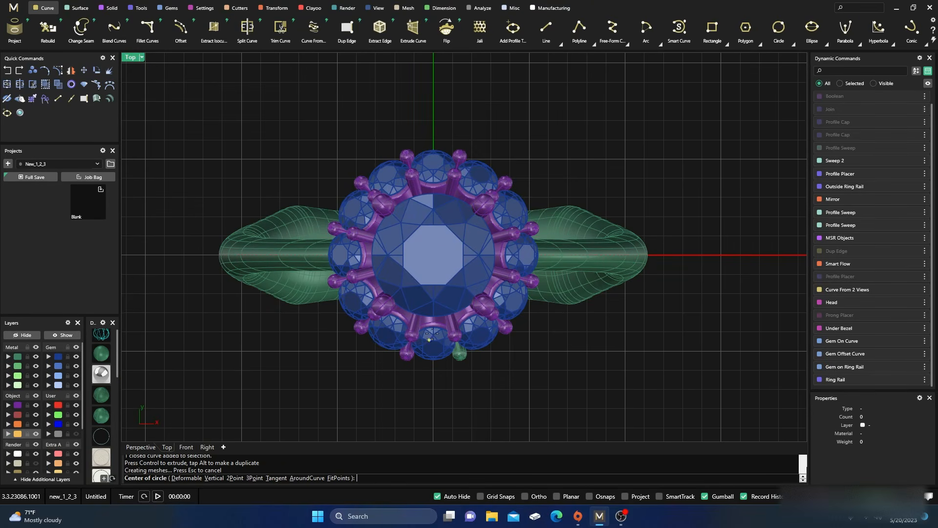
pyautogui.write('0,0,0')
pyautogui.press('Return')
pyautogui.scroll(3, 494, 264)
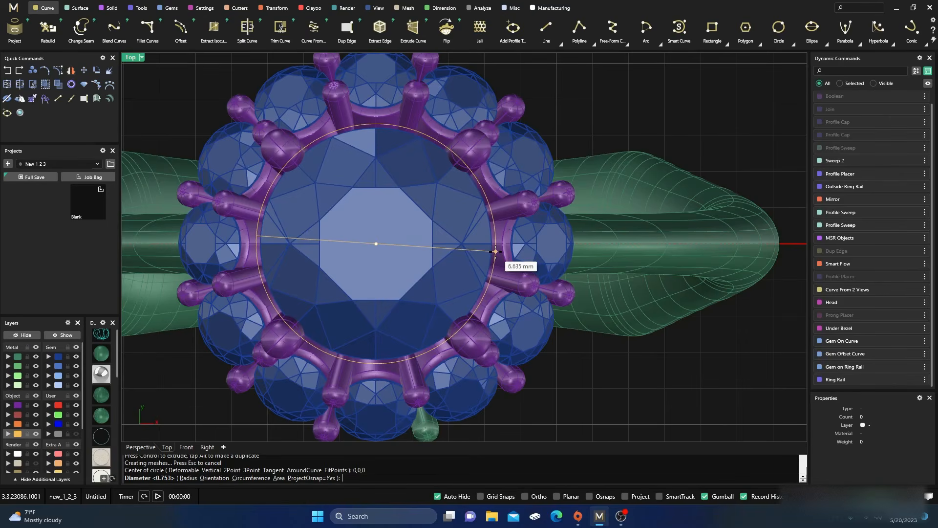
pyautogui.press('Escape')
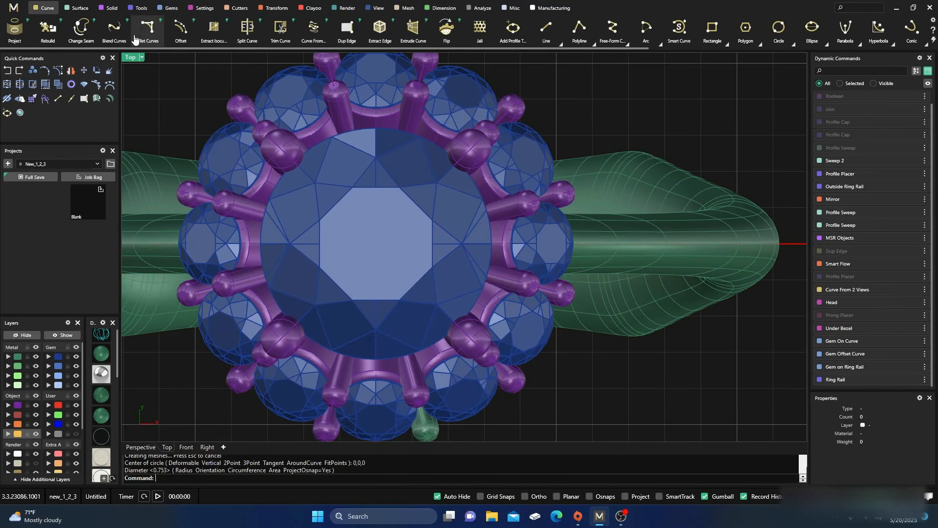
# Restore the four-viewport layout from the maximized Top view
pyautogui.doubleClick(130, 59)
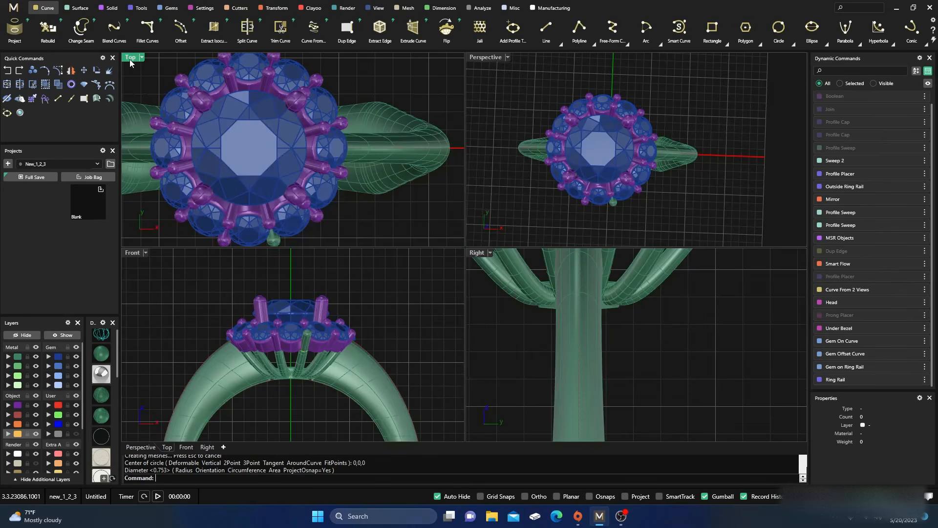
# Move the circle drawn at the origin straight up to the centre stone in the Front view
pyautogui.click(269, 294)
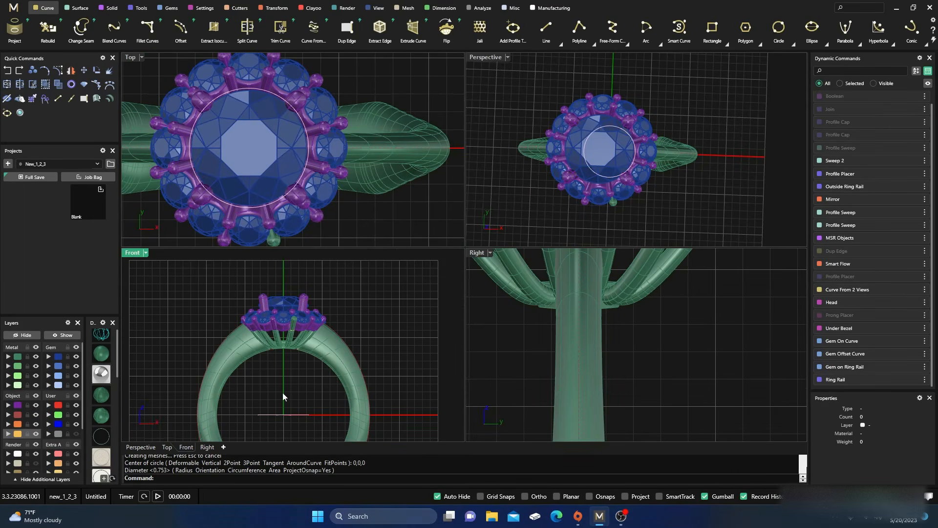
pyautogui.click(288, 416)
pyautogui.click(287, 408)
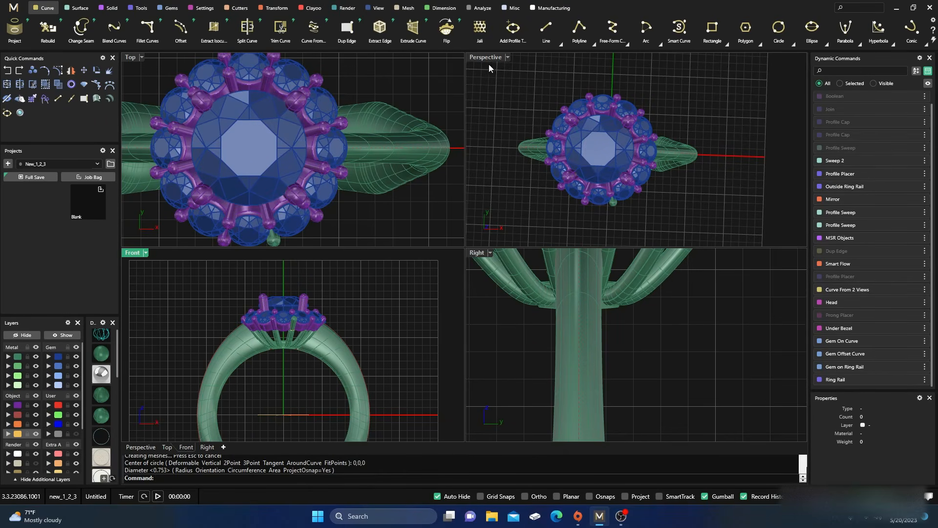
pyautogui.doubleClick(486, 57)
pyautogui.moveTo(508, 322); pyautogui.dragTo(503, 257, button='right')
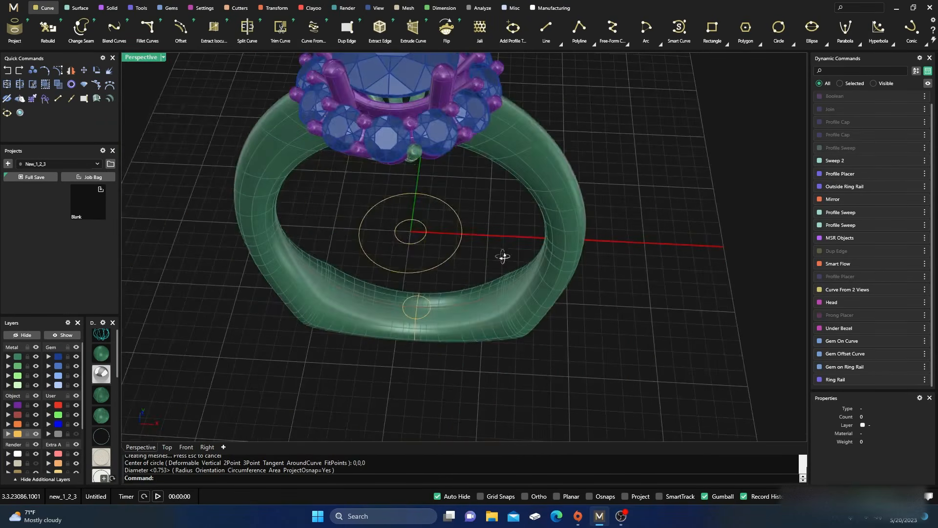
pyautogui.click(432, 268)
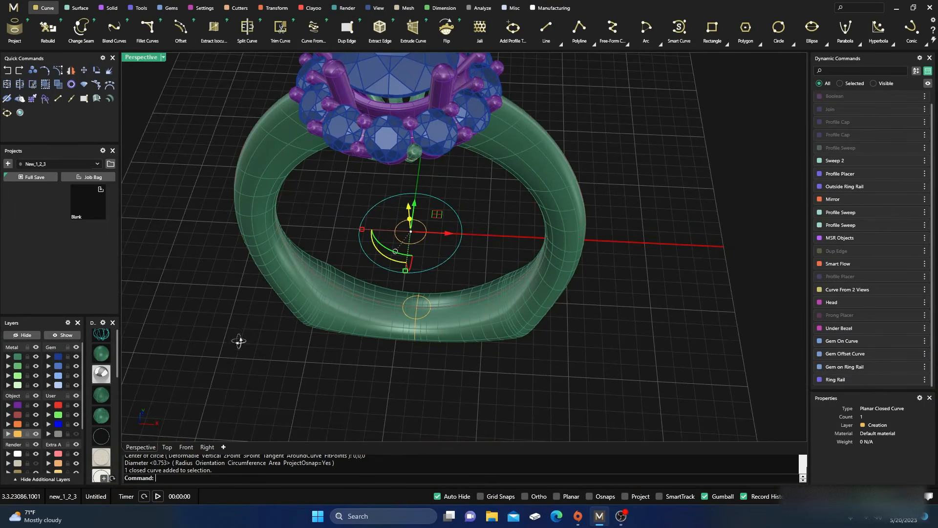
pyautogui.moveTo(239, 341); pyautogui.dragTo(255, 311, button='right')
pyautogui.doubleClick(139, 58)
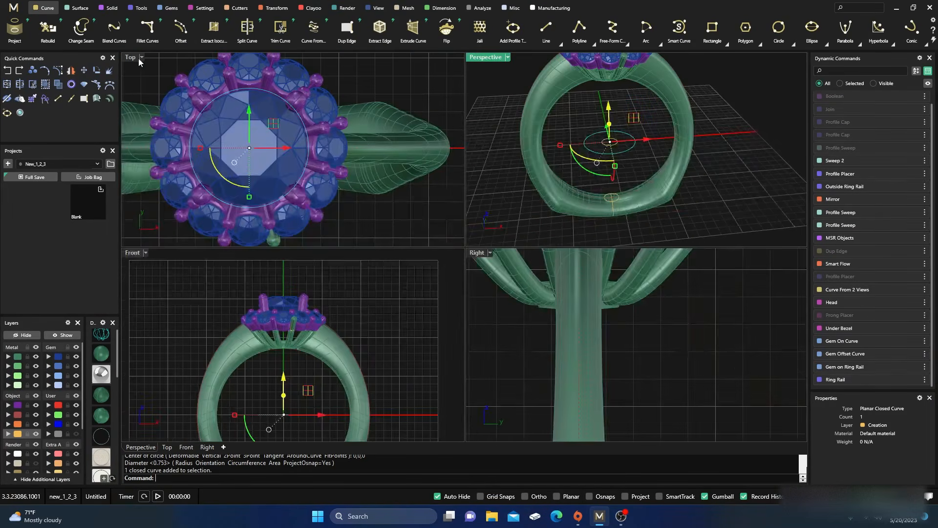
pyautogui.moveTo(283, 380); pyautogui.dragTo(309, 279)
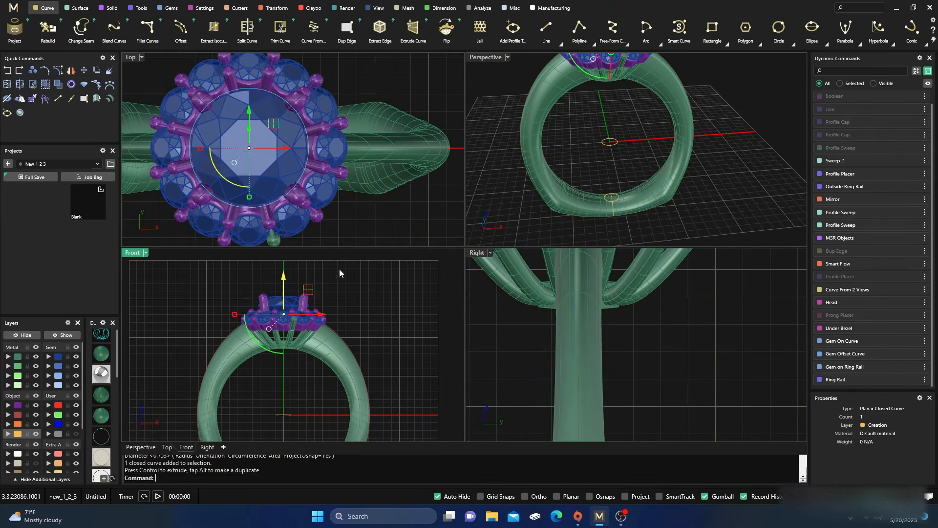
# Examine the raised circle's fit around the centre stone and prongs in the maximized Perspective view
pyautogui.doubleClick(481, 60)
pyautogui.moveTo(509, 188); pyautogui.dragTo(490, 273, button='right')
pyautogui.scroll(-6, 502, 237)
pyautogui.scroll(10, 477, 155)
pyautogui.moveTo(550, 344); pyautogui.dragTo(549, 307, button='right')
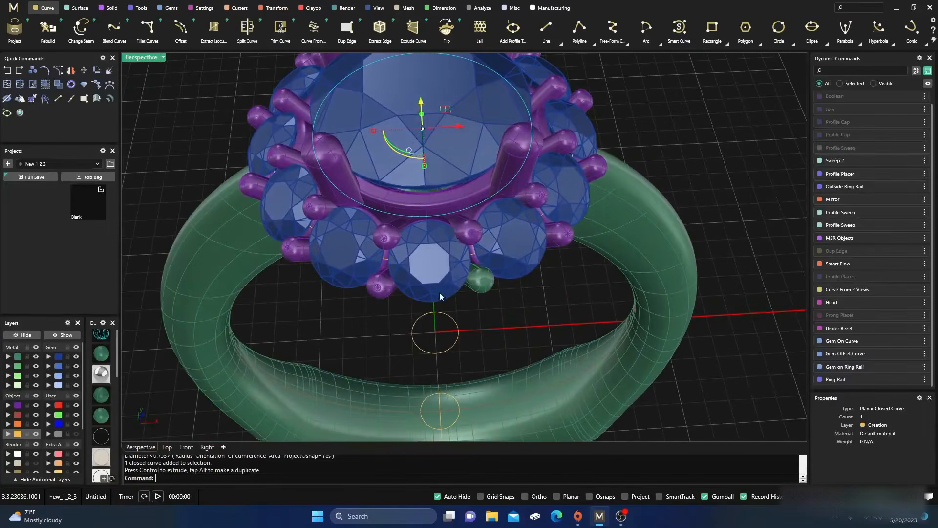
pyautogui.click(368, 334)
pyautogui.moveTo(385, 267); pyautogui.dragTo(317, 234, button='right')
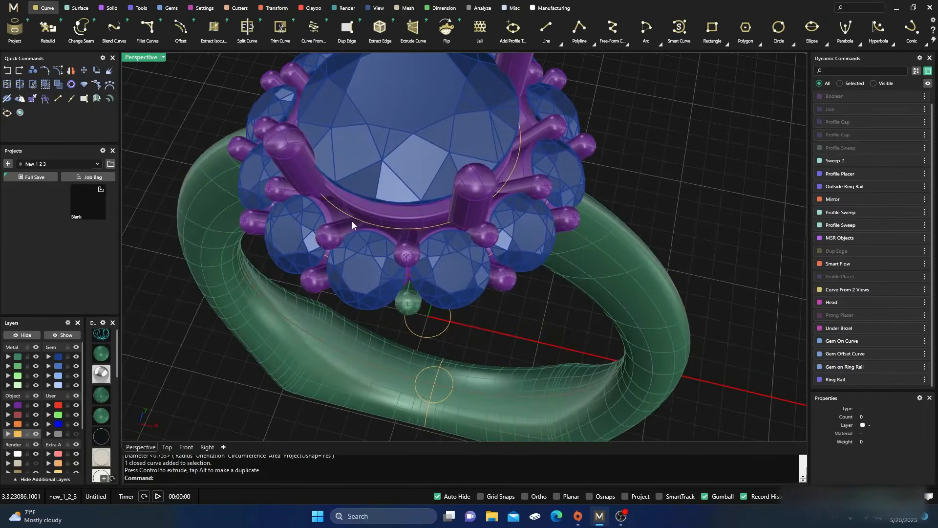
# Place library balls along the raised circle with Object On Curve, setting the start position to about 0.27
pyautogui.click(377, 226)
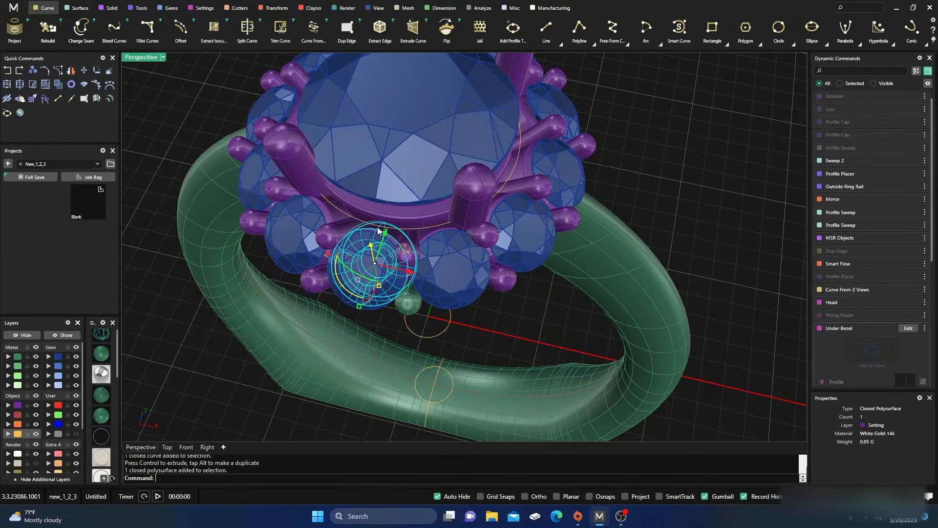
pyautogui.click(345, 218)
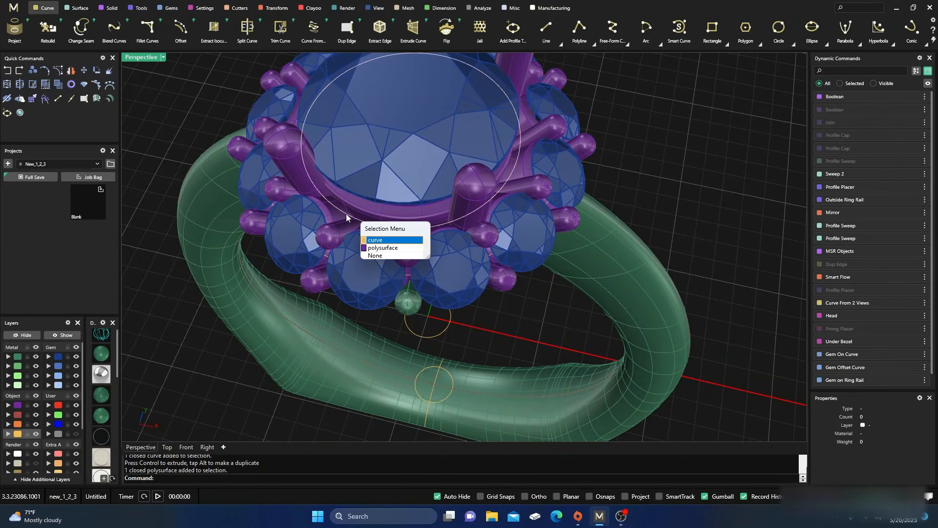
pyautogui.click(373, 240)
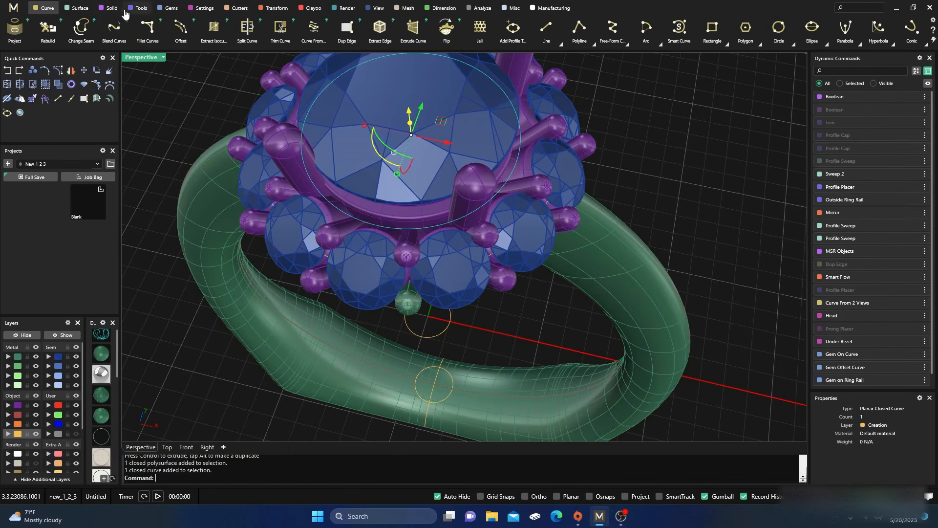
pyautogui.click(115, 7)
pyautogui.click(149, 28)
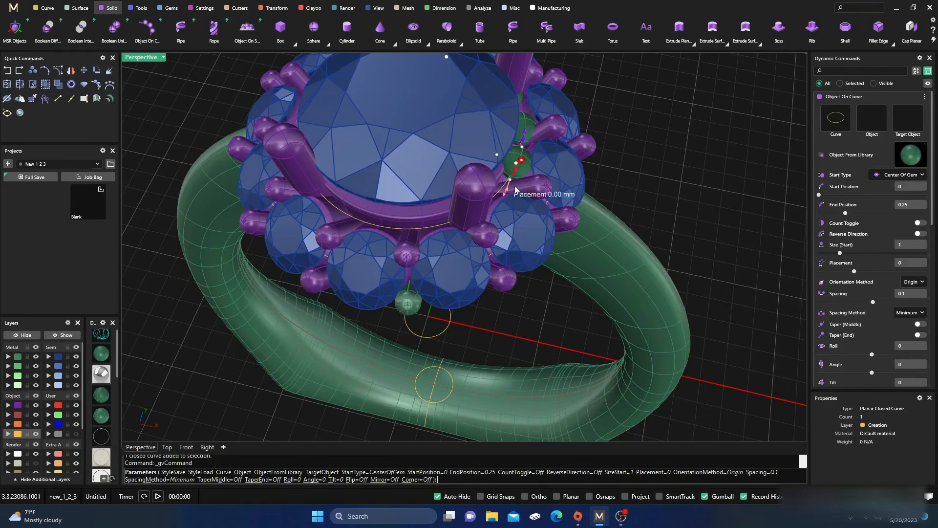
pyautogui.moveTo(516, 171); pyautogui.dragTo(493, 326, button='right')
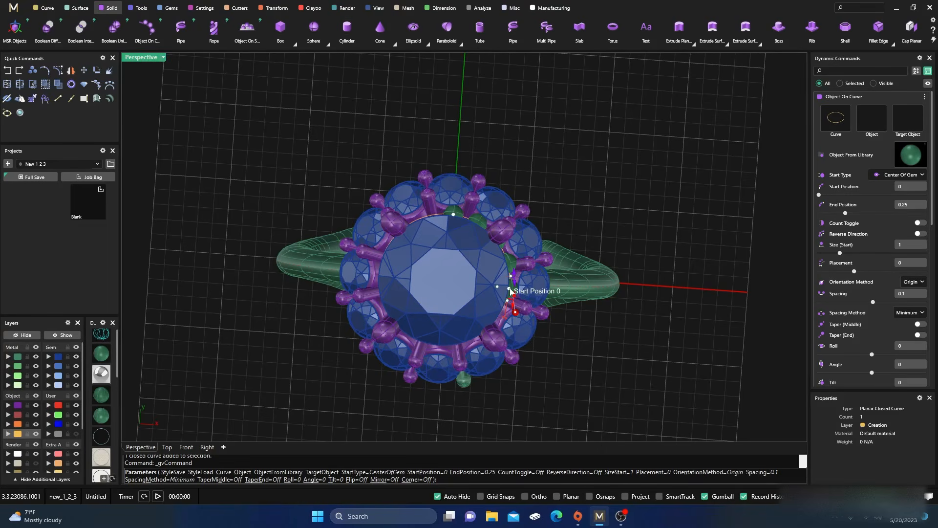
pyautogui.moveTo(510, 291); pyautogui.dragTo(445, 213)
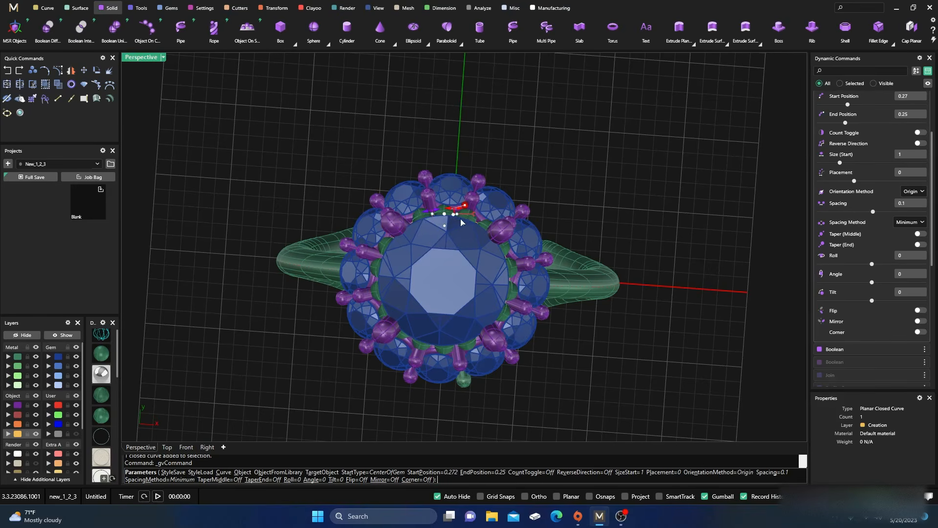
# Reduce the balls' start size to 0.79, tighten their spacing to about -0.12, and apply the placement
pyautogui.scroll(5, 445, 213)
pyautogui.scroll(3, 445, 213)
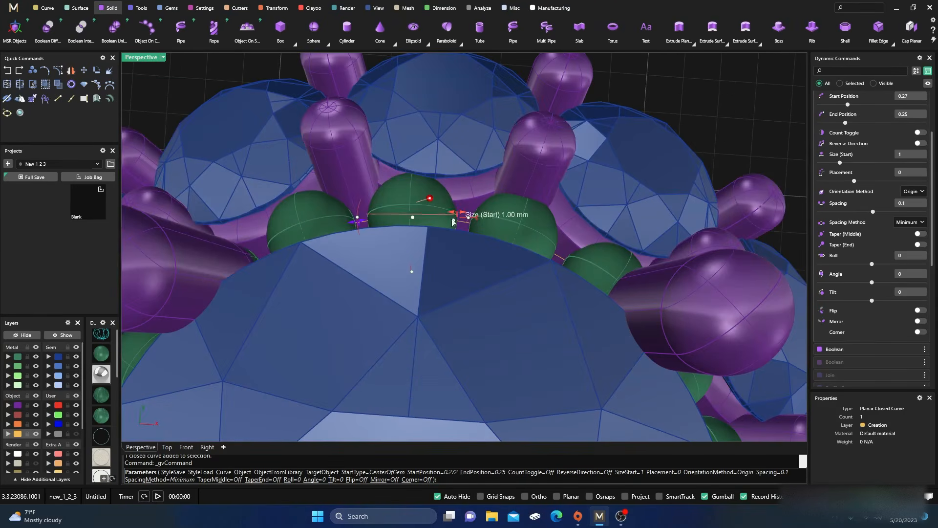
pyautogui.moveTo(468, 221); pyautogui.dragTo(438, 208)
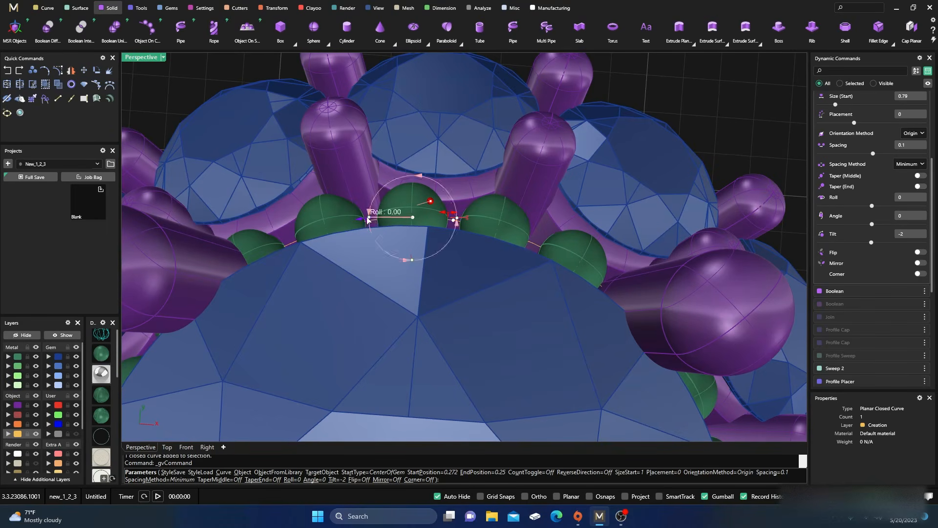
pyautogui.moveTo(364, 219); pyautogui.dragTo(423, 218)
pyautogui.scroll(-10, 422, 170)
pyautogui.scroll(-4, 421, 170)
pyautogui.moveTo(421, 170)
pyautogui.mouseDown(button='right')
pyautogui.moveTo(420, 201)
pyautogui.moveTo(419, 153)
pyautogui.mouseUp(button='right')
pyautogui.scroll(6, 419, 233)
pyautogui.moveTo(419, 229); pyautogui.dragTo(393, 226, button='right')
pyautogui.rightClick(393, 226)
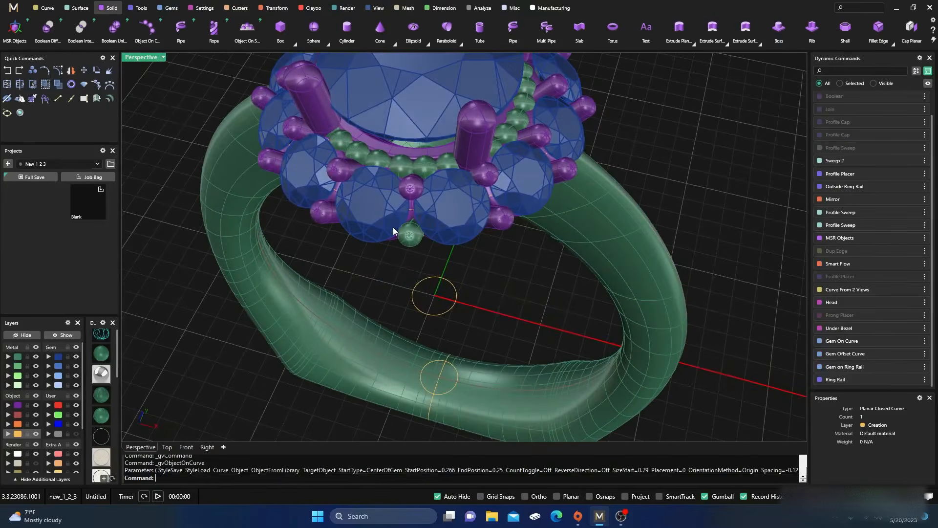
# Inspect the beaded halo in the rendered display and return to the layer-coloured shaded display
pyautogui.scroll(-4, 400, 212)
pyautogui.click(98, 376)
pyautogui.moveTo(205, 314); pyautogui.dragTo(349, 333, button='right')
pyautogui.scroll(7, 488, 241)
pyautogui.moveTo(475, 297)
pyautogui.mouseDown(button='right')
pyautogui.moveTo(459, 271)
pyautogui.moveTo(466, 286)
pyautogui.moveTo(425, 254)
pyautogui.moveTo(494, 249)
pyautogui.moveTo(491, 304)
pyautogui.mouseUp(button='right')
pyautogui.scroll(-5, 460, 268)
pyautogui.scroll(-4, 461, 260)
pyautogui.moveTo(461, 260); pyautogui.dragTo(457, 264, button='right')
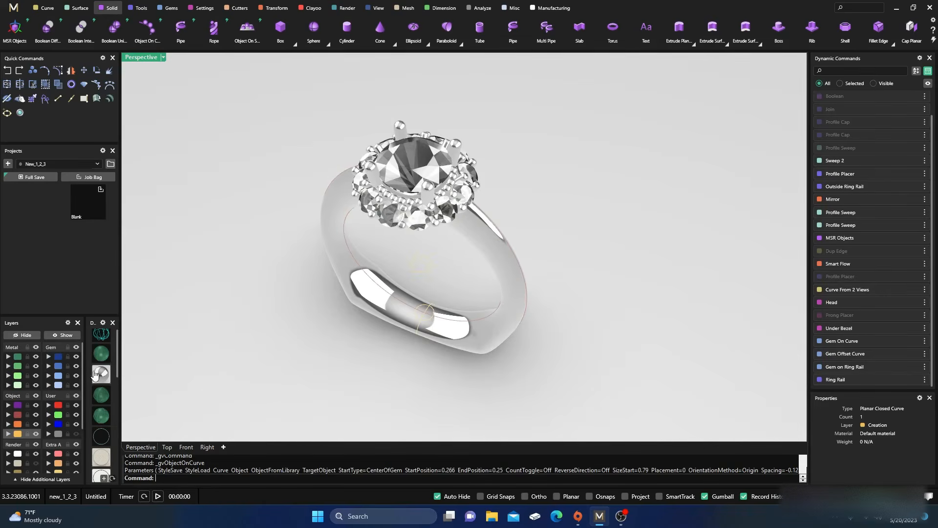
pyautogui.click(101, 353)
# Examine the head's struts, base ring and halo settings from the side and below
pyautogui.moveTo(423, 360); pyautogui.dragTo(422, 274, button='right')
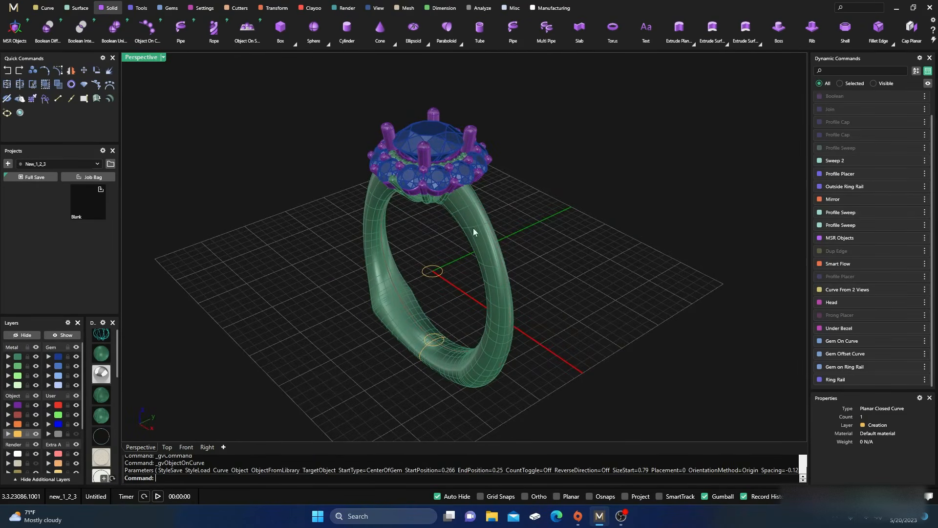
pyautogui.moveTo(458, 311); pyautogui.dragTo(458, 250, button='right')
pyautogui.scroll(-3, 465, 329)
pyautogui.scroll(4, 458, 251)
pyautogui.moveTo(514, 368); pyautogui.dragTo(445, 254, button='right')
pyautogui.scroll(6, 445, 254)
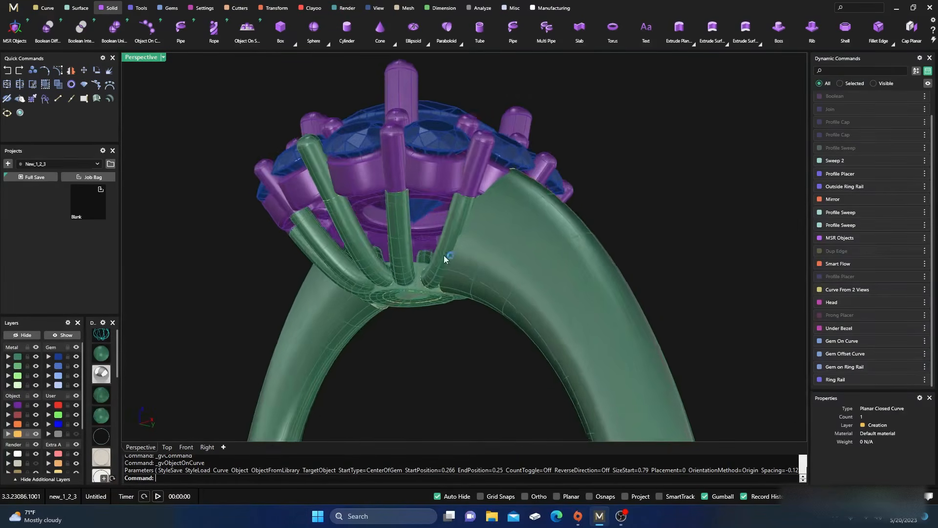
pyautogui.moveTo(396, 272); pyautogui.dragTo(384, 274, button='right')
pyautogui.scroll(6, 291, 279)
pyautogui.scroll(-7, 292, 279)
pyautogui.moveTo(292, 279); pyautogui.dragTo(386, 313, button='right')
pyautogui.scroll(-3, 351, 313)
pyautogui.scroll(5, 388, 315)
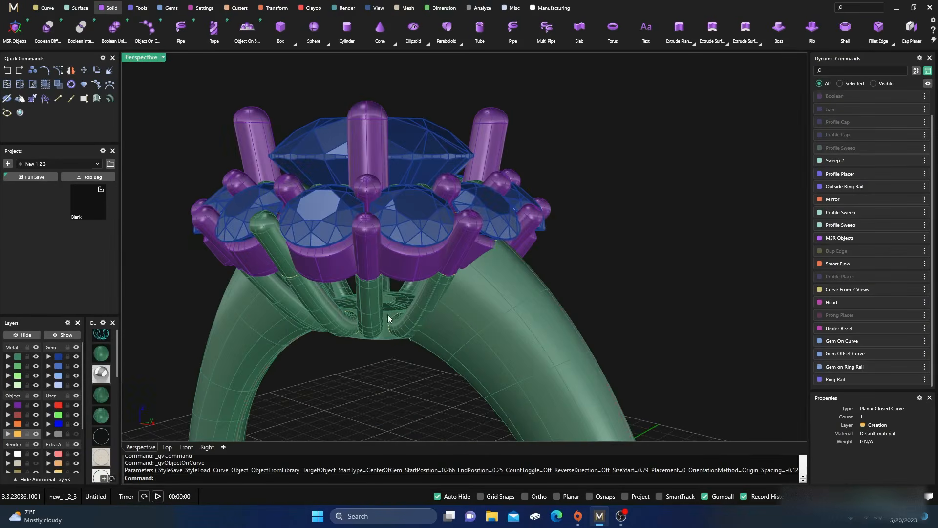
pyautogui.scroll(-8, 388, 292)
pyautogui.moveTo(628, 275); pyautogui.dragTo(527, 262, button='right')
pyautogui.scroll(3, 527, 262)
# Edit the centre stone's Gem on Ring Rail command and lower its Z offset to 4.7
pyautogui.keyDown('shift'); pyautogui.click(479, 225); pyautogui.keyUp('shift')
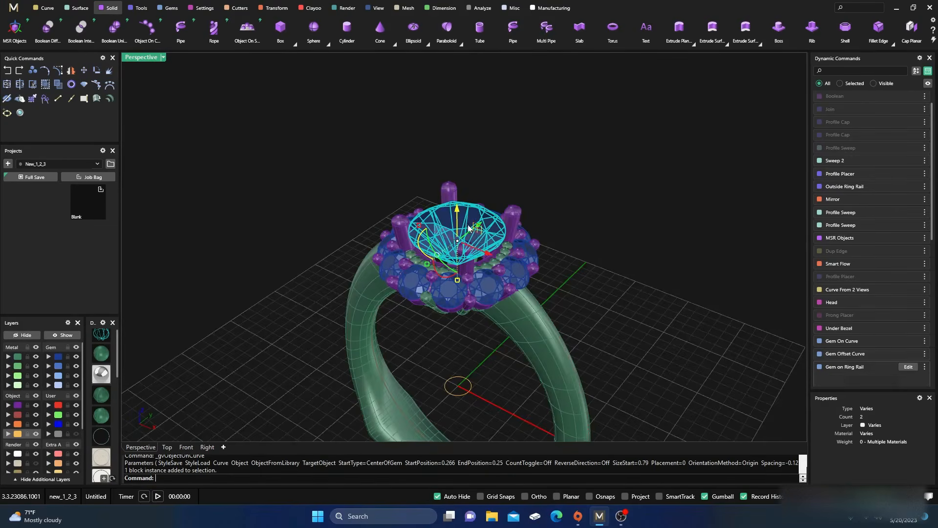
pyautogui.scroll(-3, 852, 323)
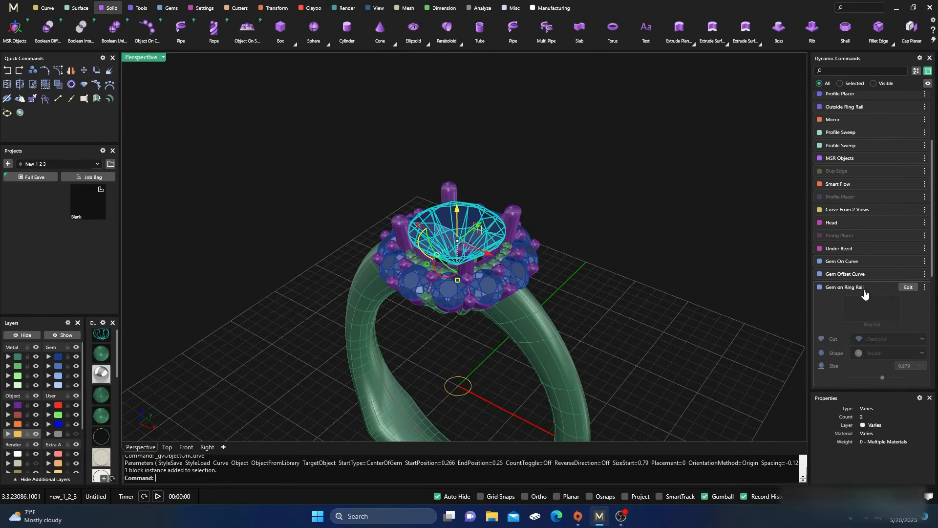
pyautogui.click(908, 287)
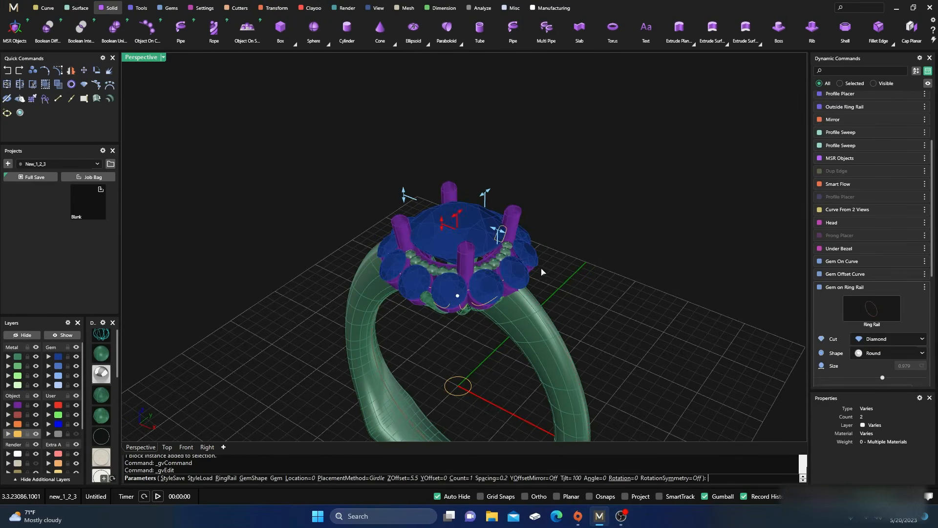
pyautogui.moveTo(438, 230)
pyautogui.moveTo(441, 227); pyautogui.dragTo(445, 236)
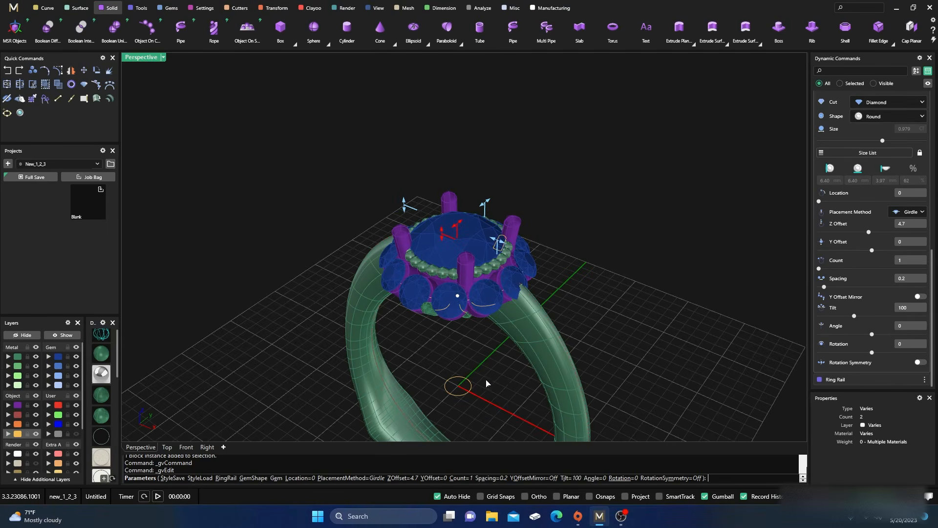
# Raise the centre stone's Z offset to 5.8 and apply the edit
pyautogui.moveTo(491, 384); pyautogui.dragTo(467, 334, button='right')
pyautogui.scroll(5, 485, 299)
pyautogui.moveTo(430, 171); pyautogui.dragTo(420, 137)
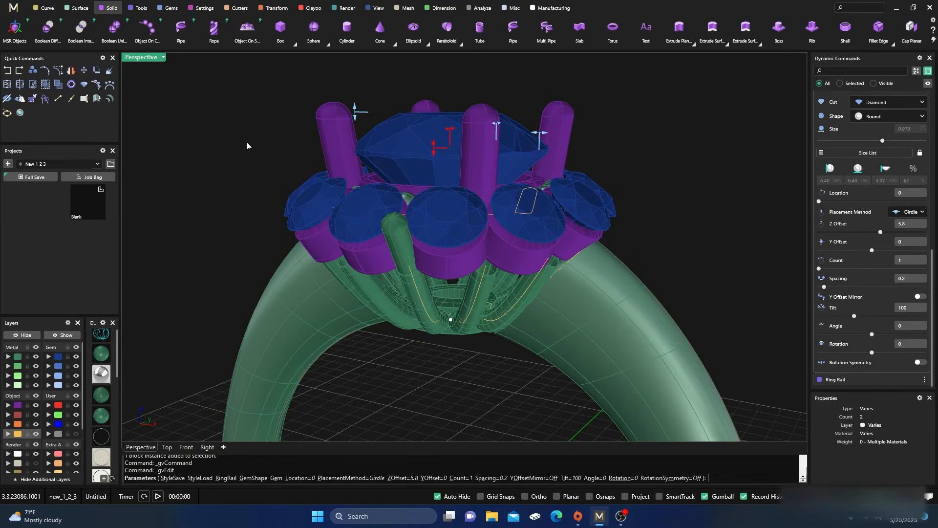
pyautogui.press('Return')
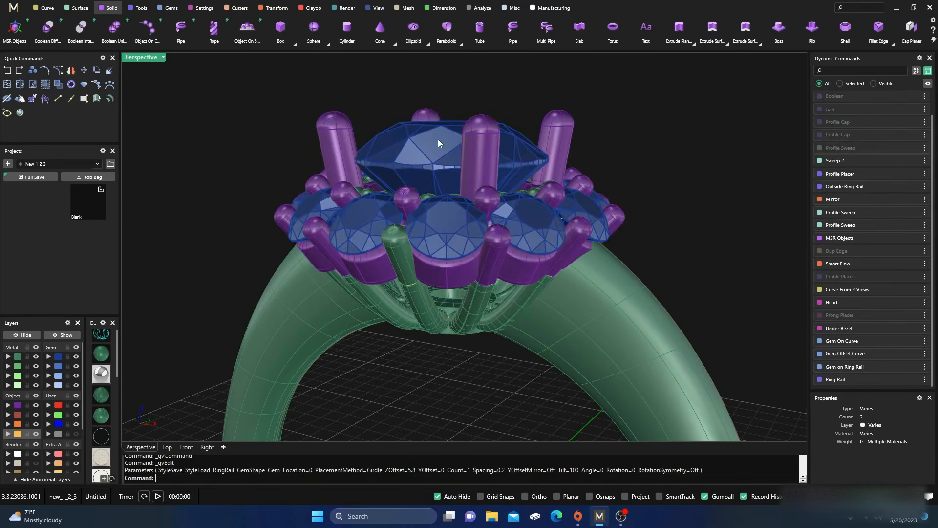
# Set the centre stone's Z offset to 6.2 and inspect the rebuilt struts and halo
pyautogui.click(439, 140)
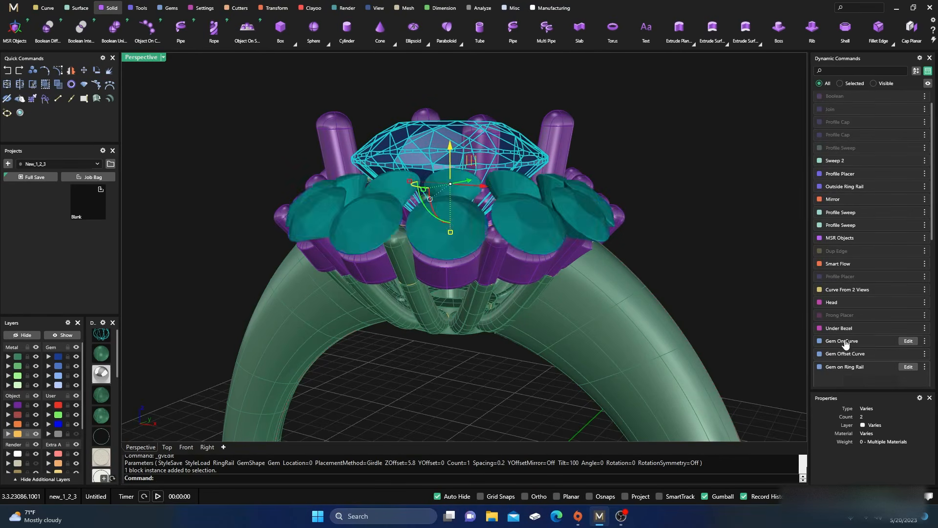
pyautogui.click(912, 369)
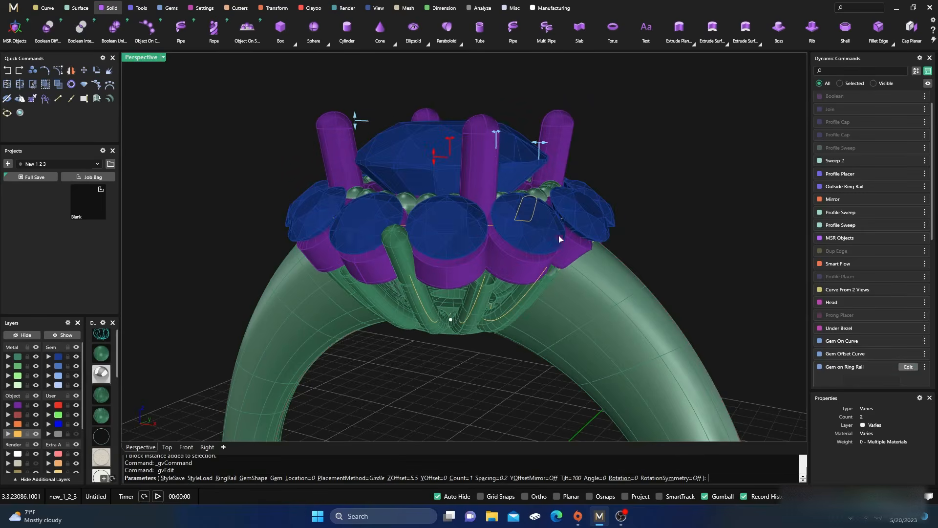
pyautogui.moveTo(433, 150); pyautogui.dragTo(434, 133)
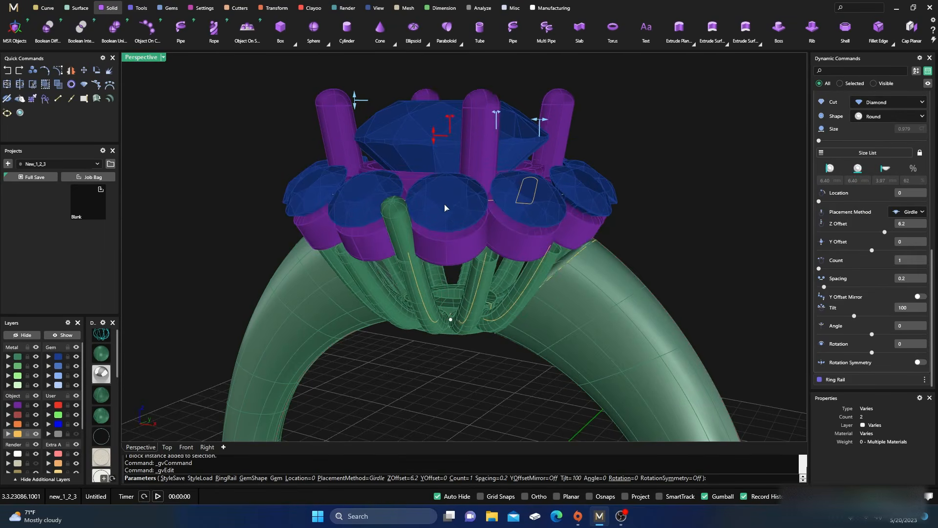
pyautogui.rightClick(464, 262)
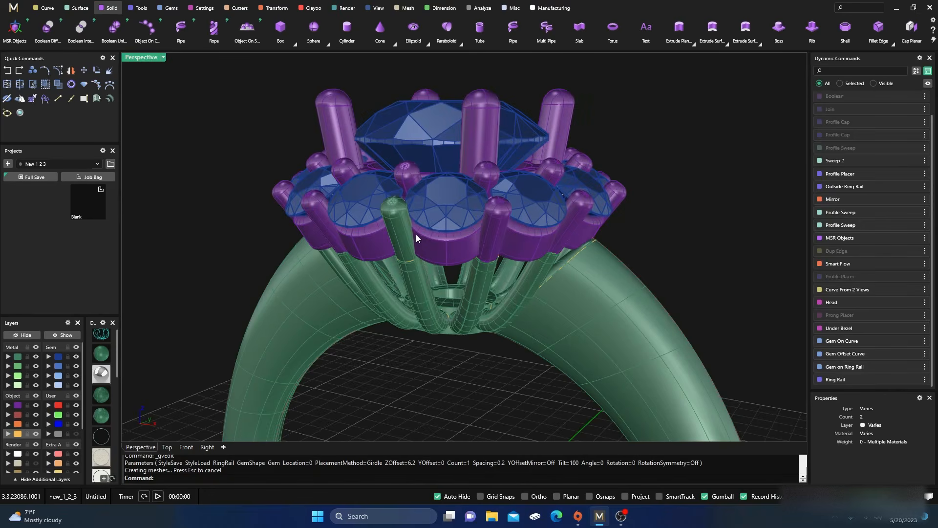
pyautogui.scroll(-8, 427, 219)
pyautogui.moveTo(430, 225); pyautogui.dragTo(438, 211, button='right')
pyautogui.scroll(8, 473, 211)
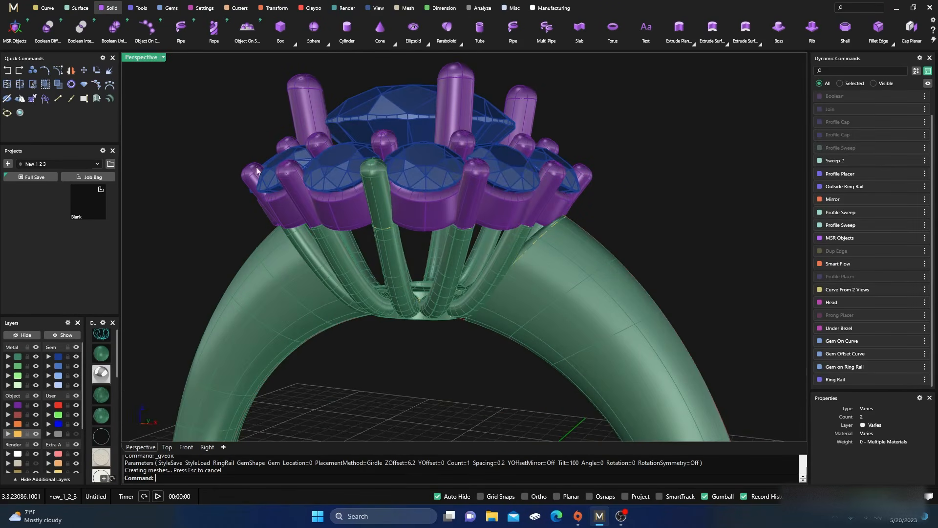
# Undo the last centre stone height edit and view the head from the side
pyautogui.click(7, 70)
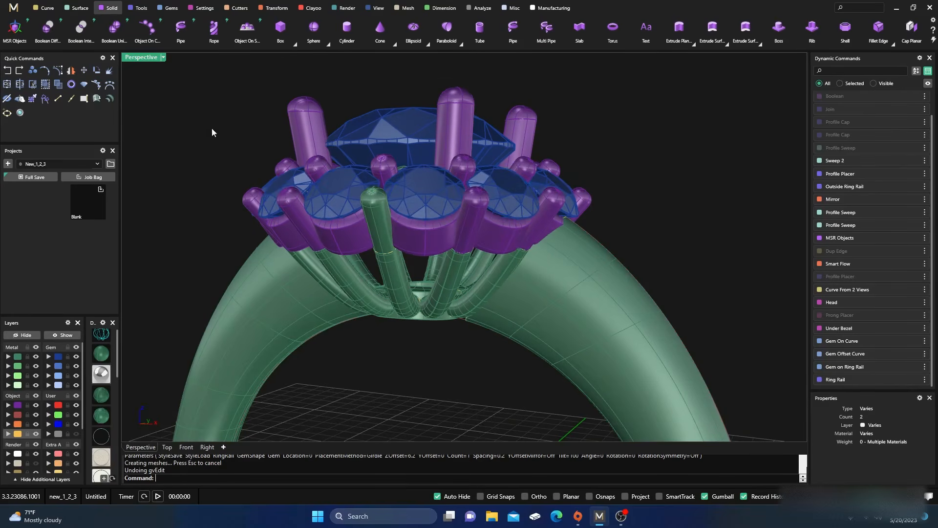
pyautogui.moveTo(630, 163); pyautogui.dragTo(588, 159, button='right')
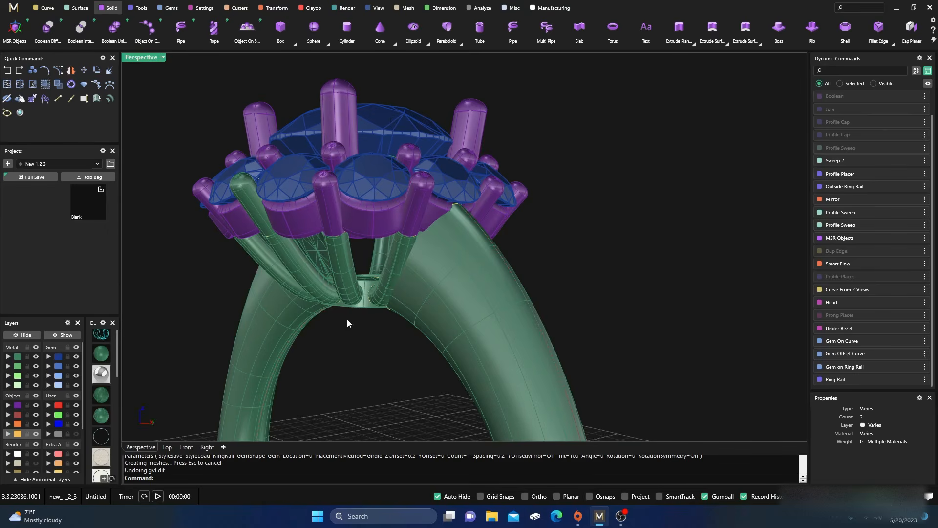
pyautogui.moveTo(339, 294); pyautogui.dragTo(370, 325, button='right')
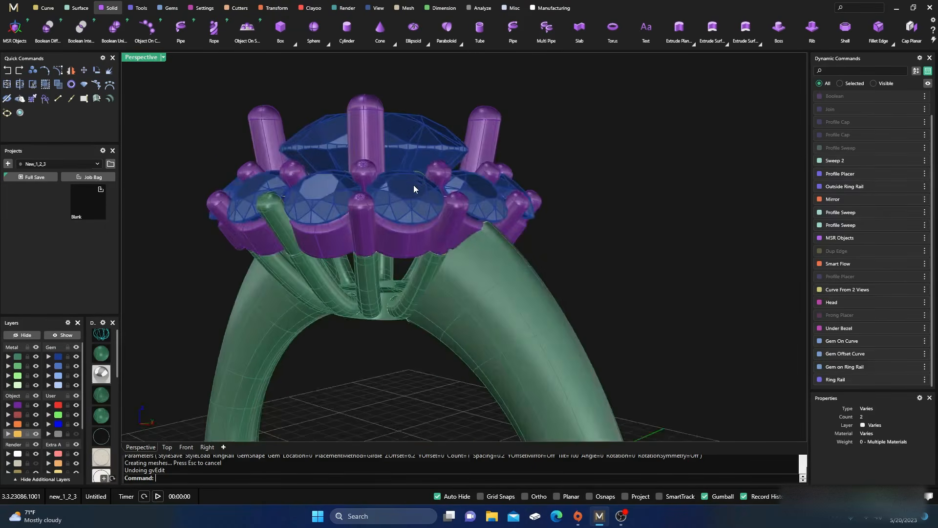
# Select the halo stones, examine their fit with the bezels, prongs and struts from several angles, and clear the selection
pyautogui.scroll(-6, 413, 180)
pyautogui.moveTo(413, 180); pyautogui.dragTo(437, 253, button='right')
pyautogui.scroll(6, 428, 234)
pyautogui.click(446, 244)
pyautogui.scroll(-7, 426, 205)
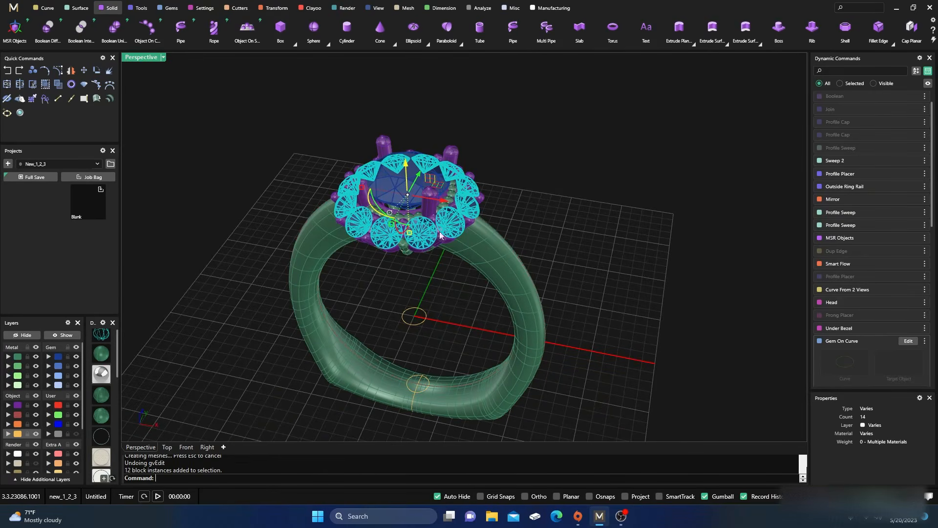
pyautogui.moveTo(423, 290); pyautogui.dragTo(432, 244, button='right')
pyautogui.scroll(5, 471, 233)
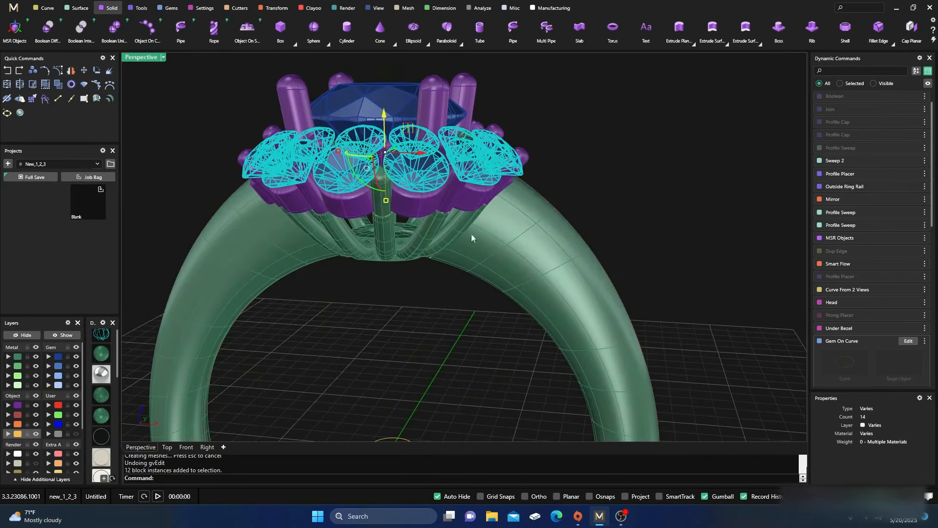
pyautogui.moveTo(454, 332); pyautogui.dragTo(425, 321, button='right')
pyautogui.scroll(5, 429, 287)
pyautogui.scroll(-5, 429, 300)
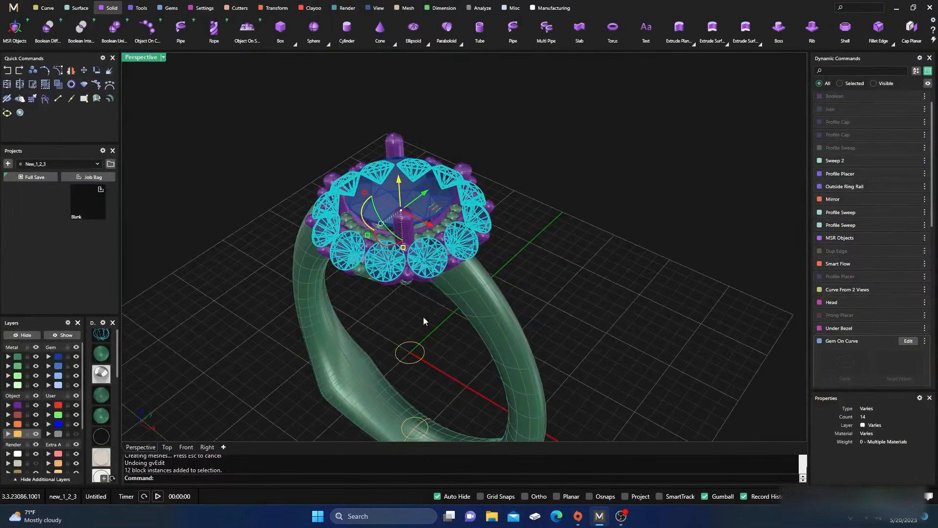
pyautogui.moveTo(437, 270); pyautogui.dragTo(448, 296, button='right')
pyautogui.scroll(4, 447, 303)
pyautogui.click(573, 267)
pyautogui.moveTo(565, 281); pyautogui.dragTo(546, 341, button='right')
pyautogui.scroll(-6, 560, 282)
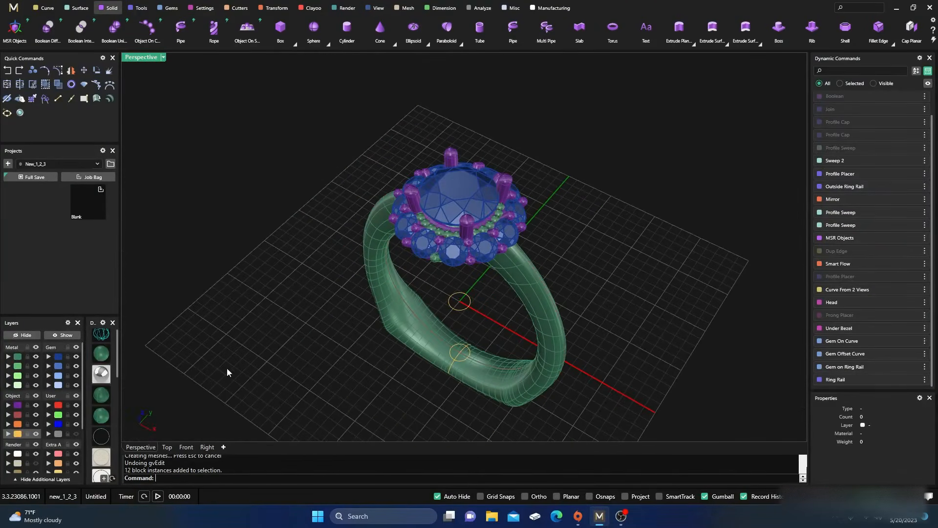
# Show the ring in the realistic polished-metal display mode and examine the whole ring from the side and above
pyautogui.click(102, 375)
pyautogui.moveTo(352, 320); pyautogui.dragTo(377, 260, button='right')
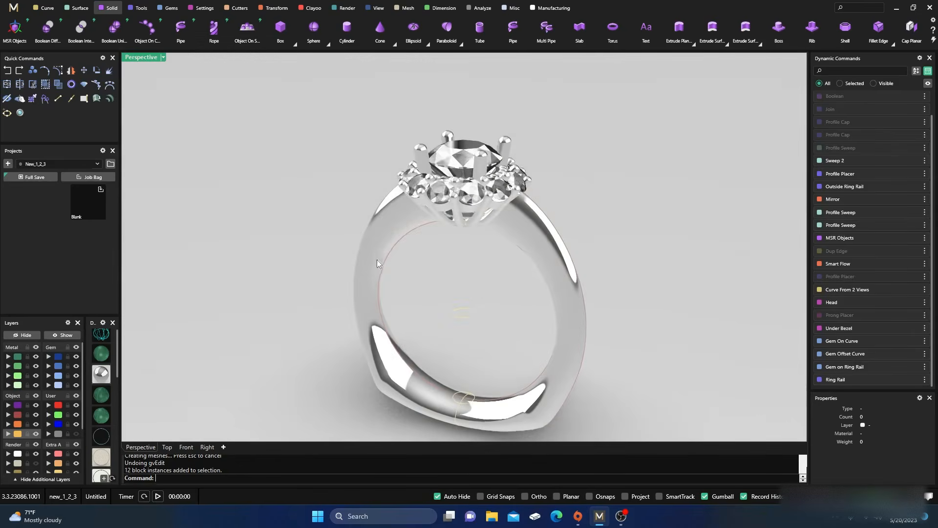
pyautogui.scroll(-3, 489, 265)
pyautogui.moveTo(488, 265); pyautogui.dragTo(415, 359, button='right')
pyautogui.scroll(-5, 97, 439)
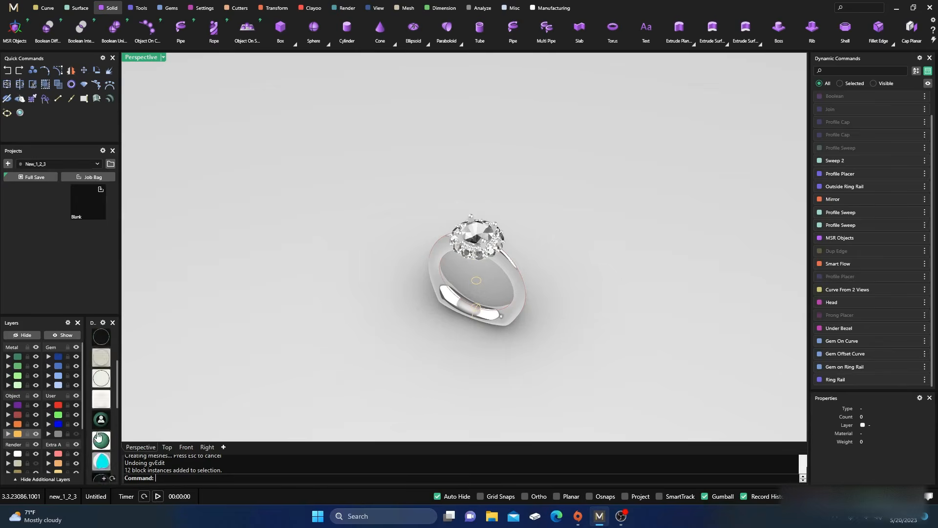
# Set the viewport to the glossy layer-coloured display mode with a dark background and frame the halo head close up
pyautogui.click(101, 469)
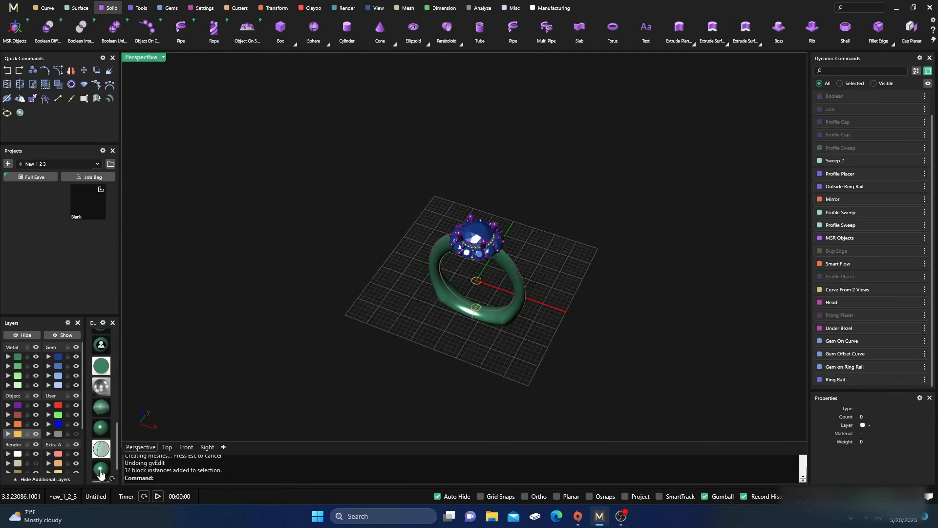
pyautogui.moveTo(424, 347); pyautogui.dragTo(469, 293, button='right')
pyautogui.scroll(5, 492, 255)
pyautogui.scroll(2, 492, 259)
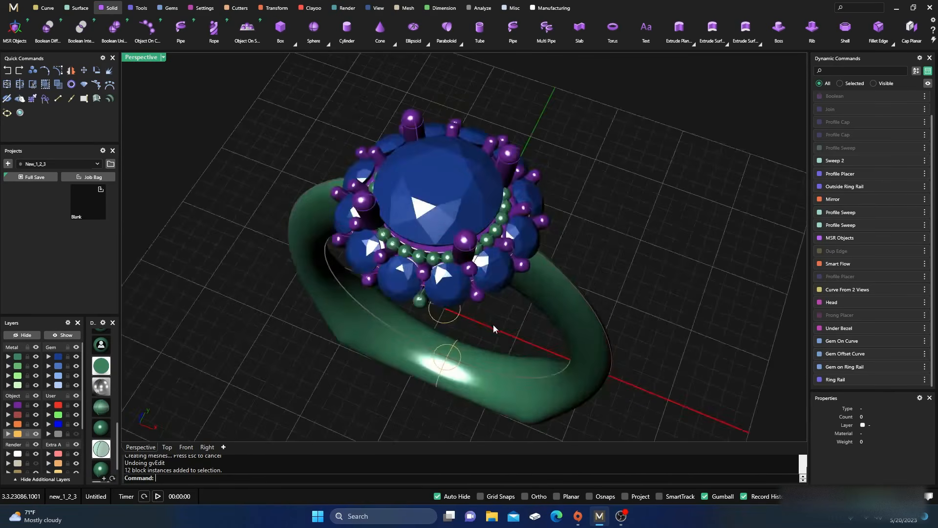